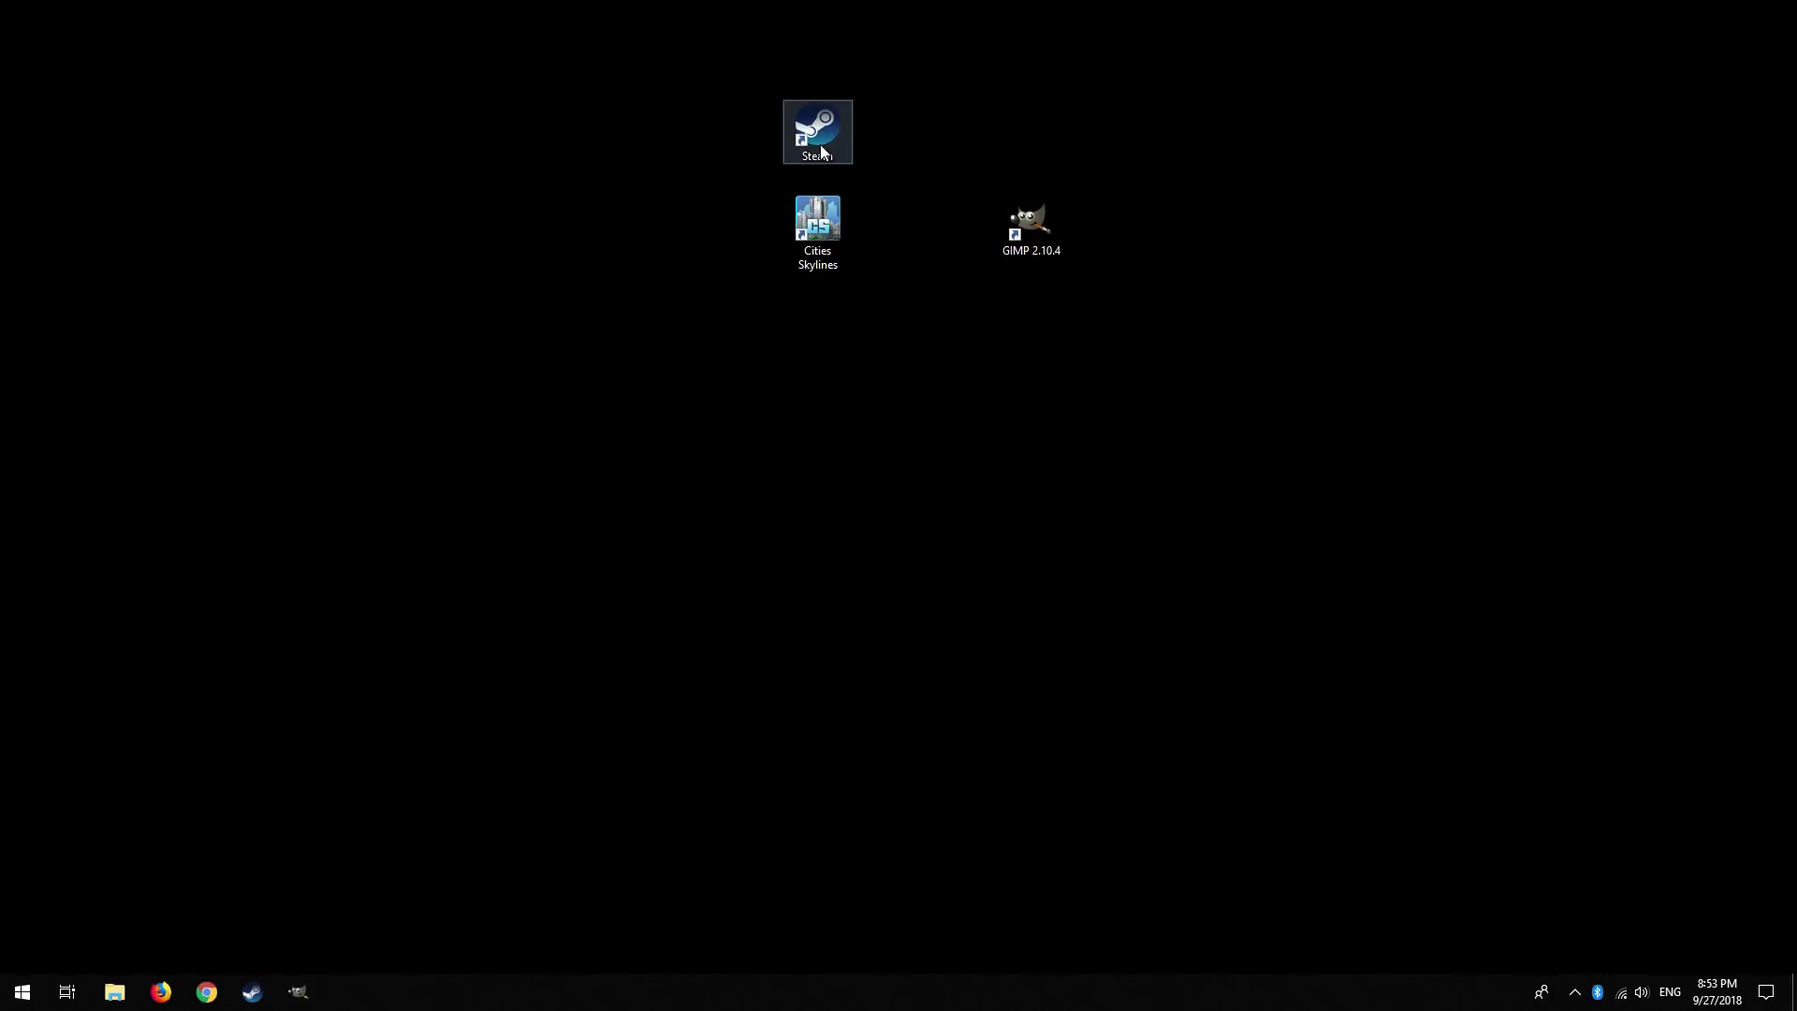
Start Steam and open the properties of Cities: Skylines from the game library.
{"action": "double_click", "coordinate": [820, 144]}
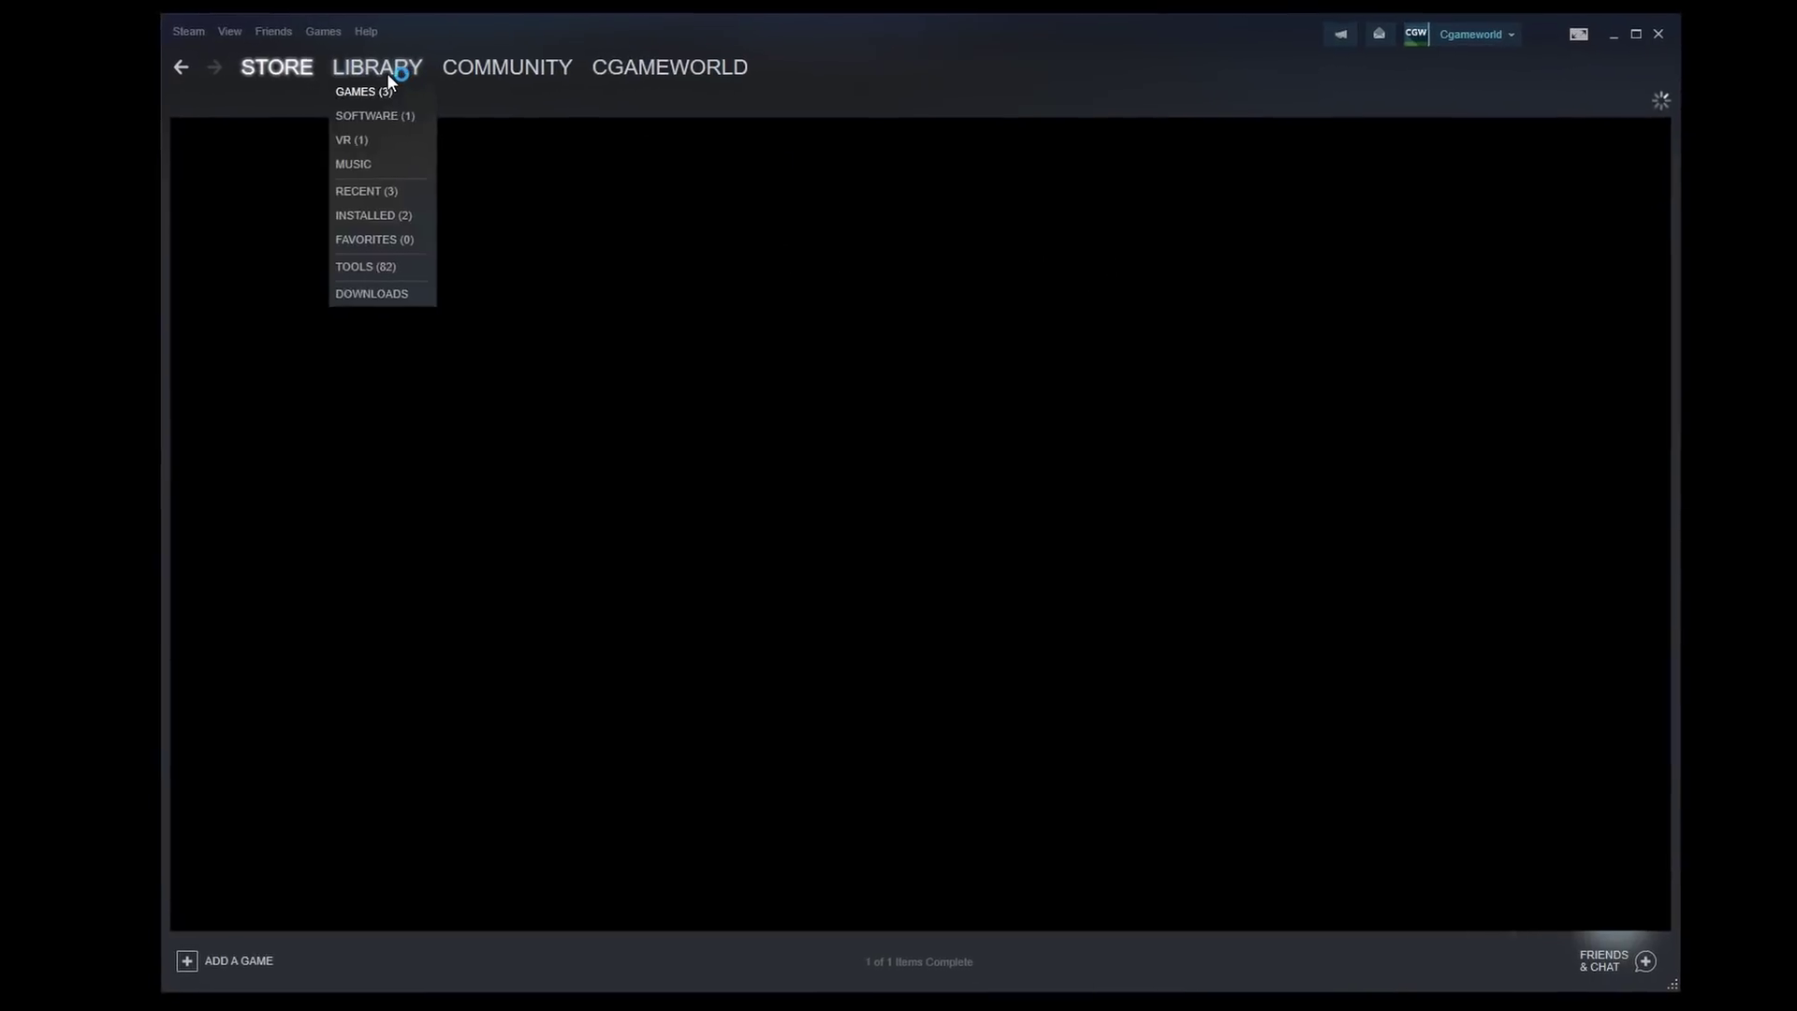
{"action": "left_click", "coordinate": [384, 73]}
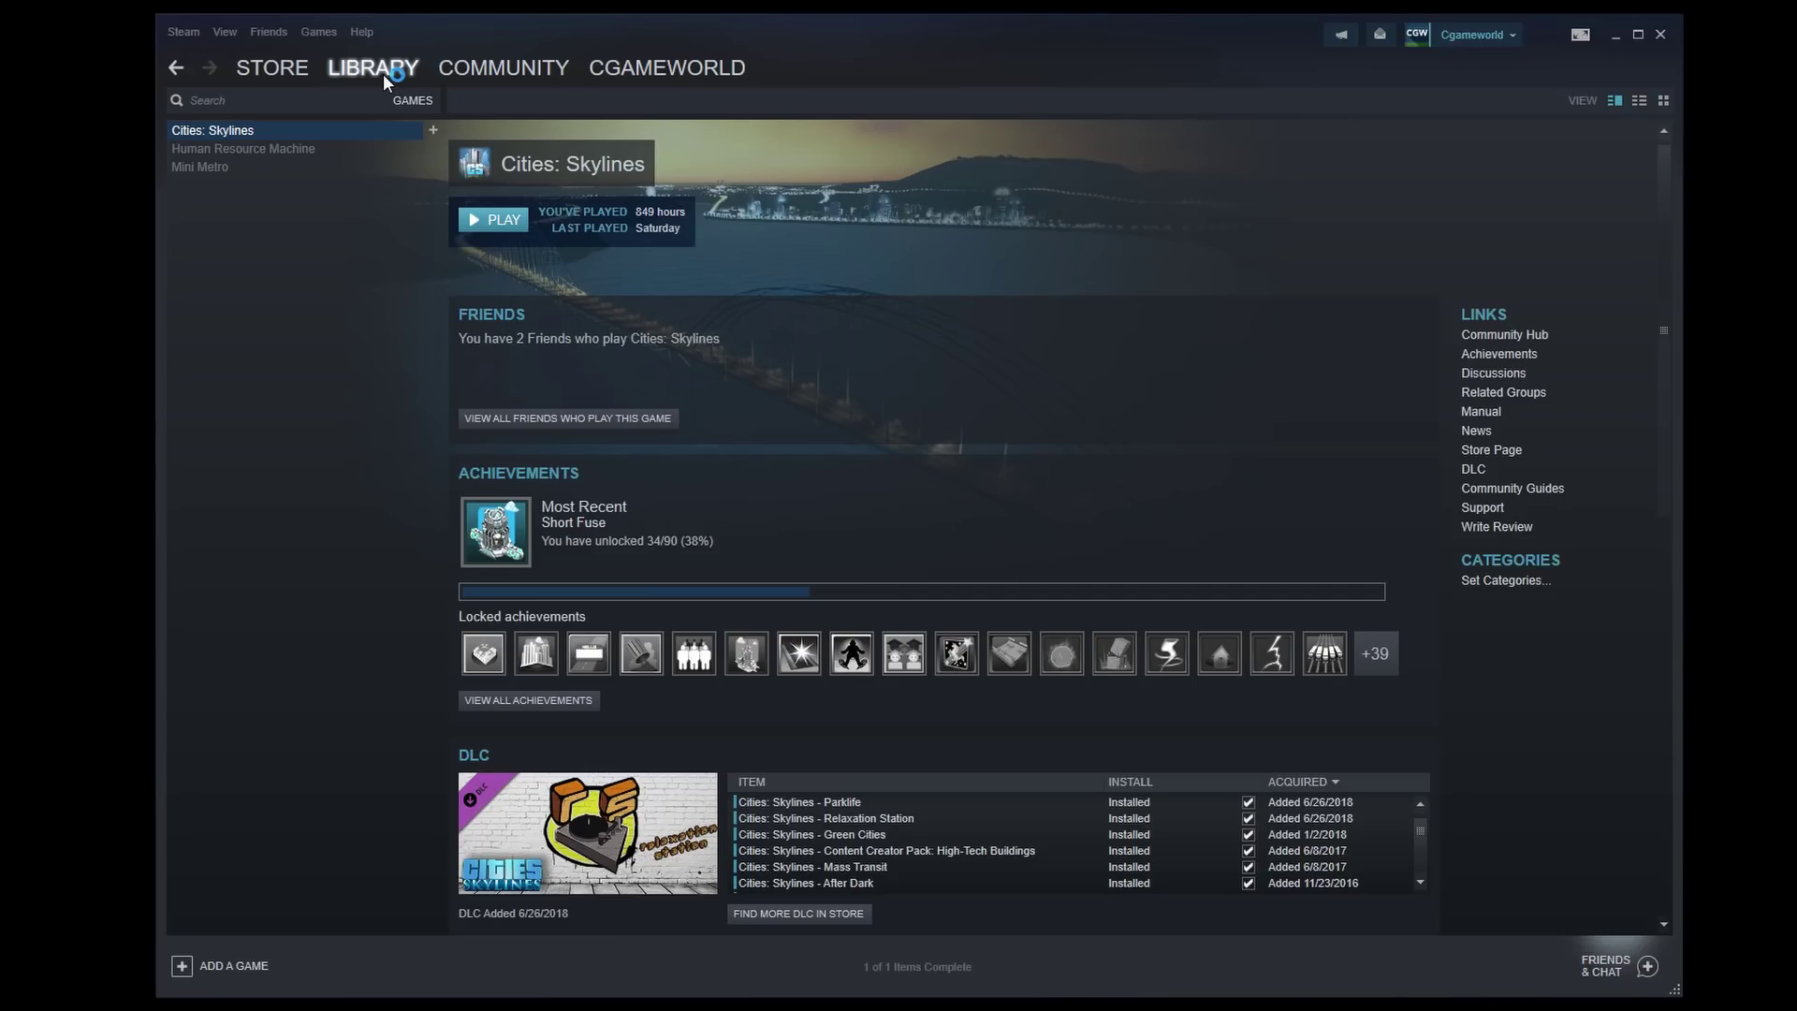
{"action": "right_click", "coordinate": [376, 134]}
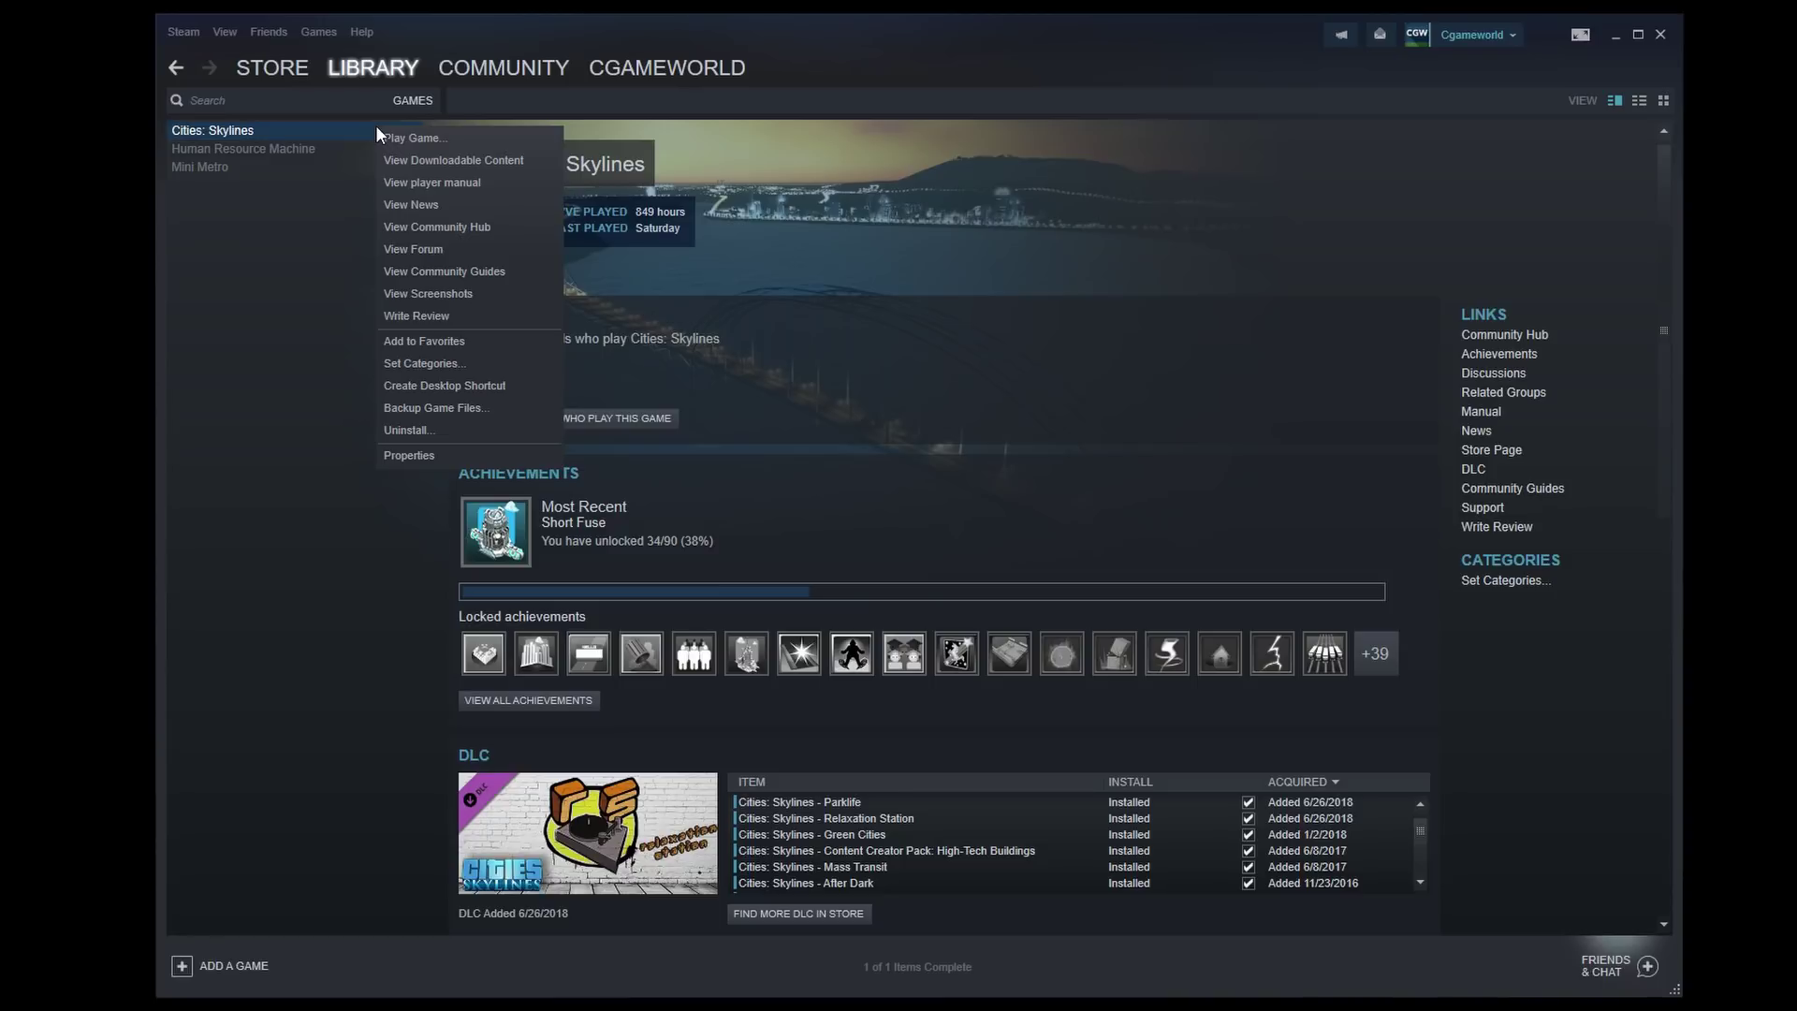
{"action": "left_click", "coordinate": [408, 456]}
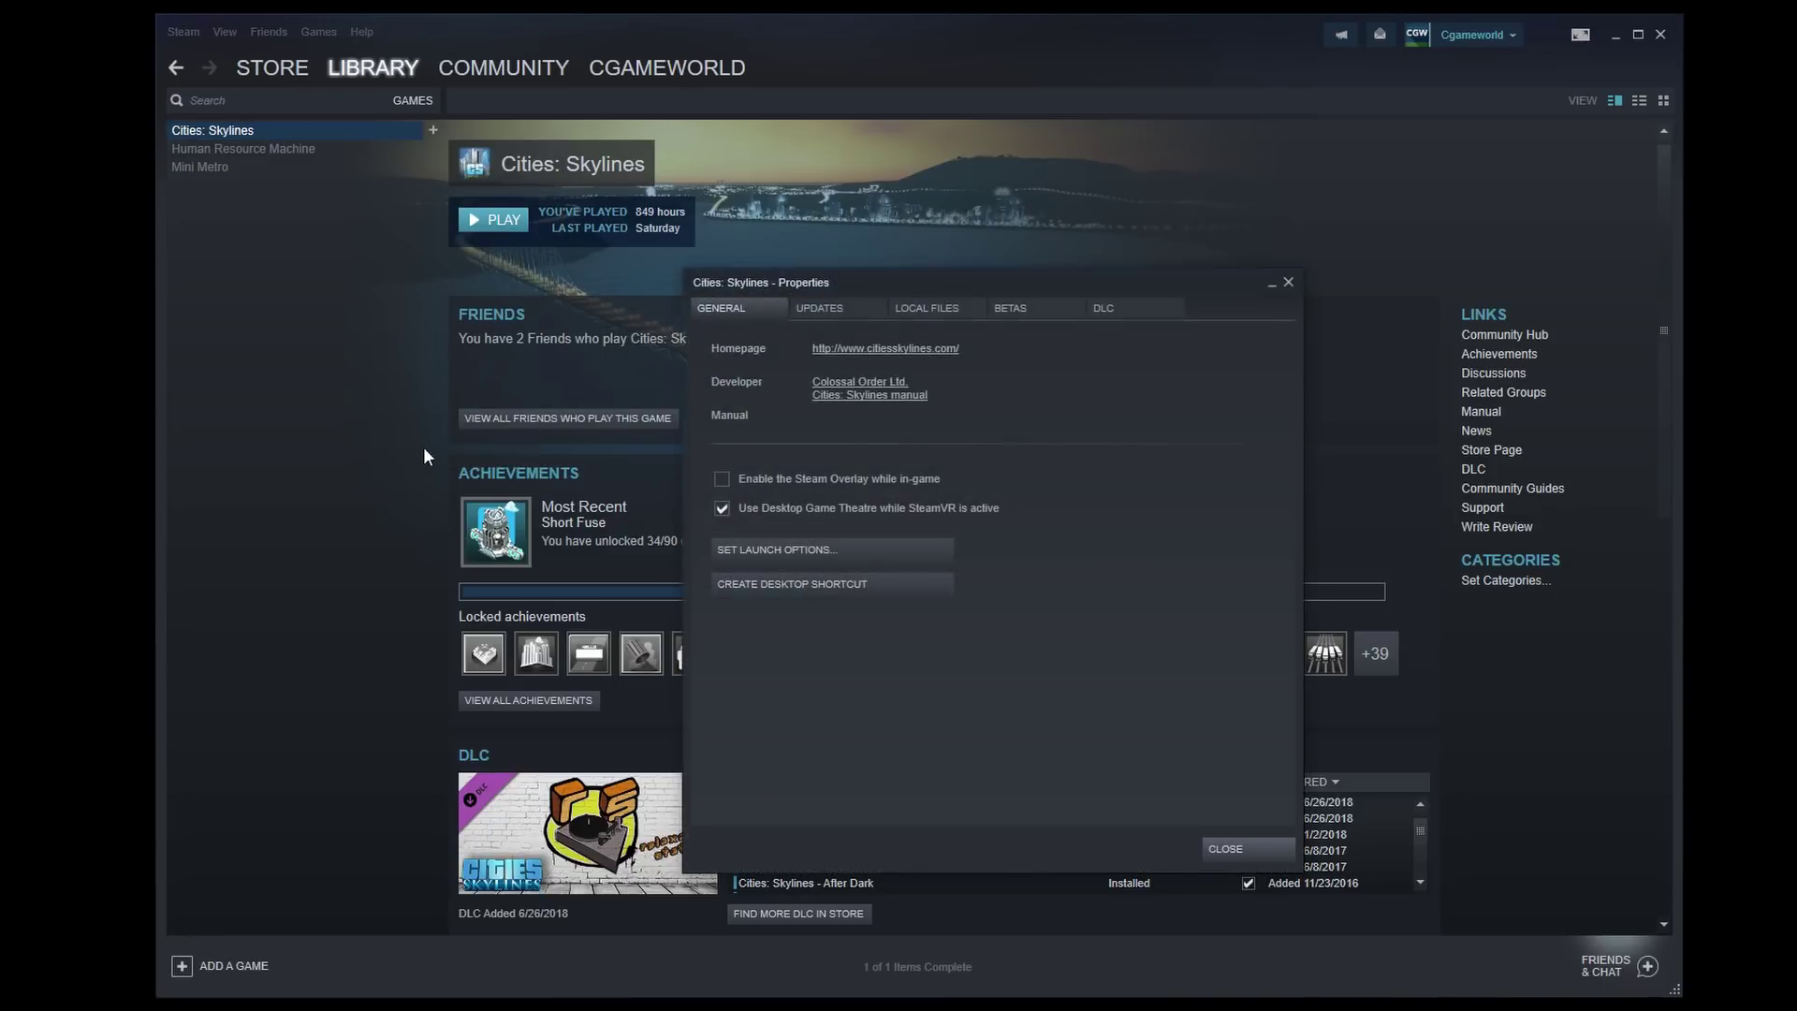
Set the launch options of Cities: Skylines to --noWorkshop and close the properties.
{"action": "left_click", "coordinate": [828, 544]}
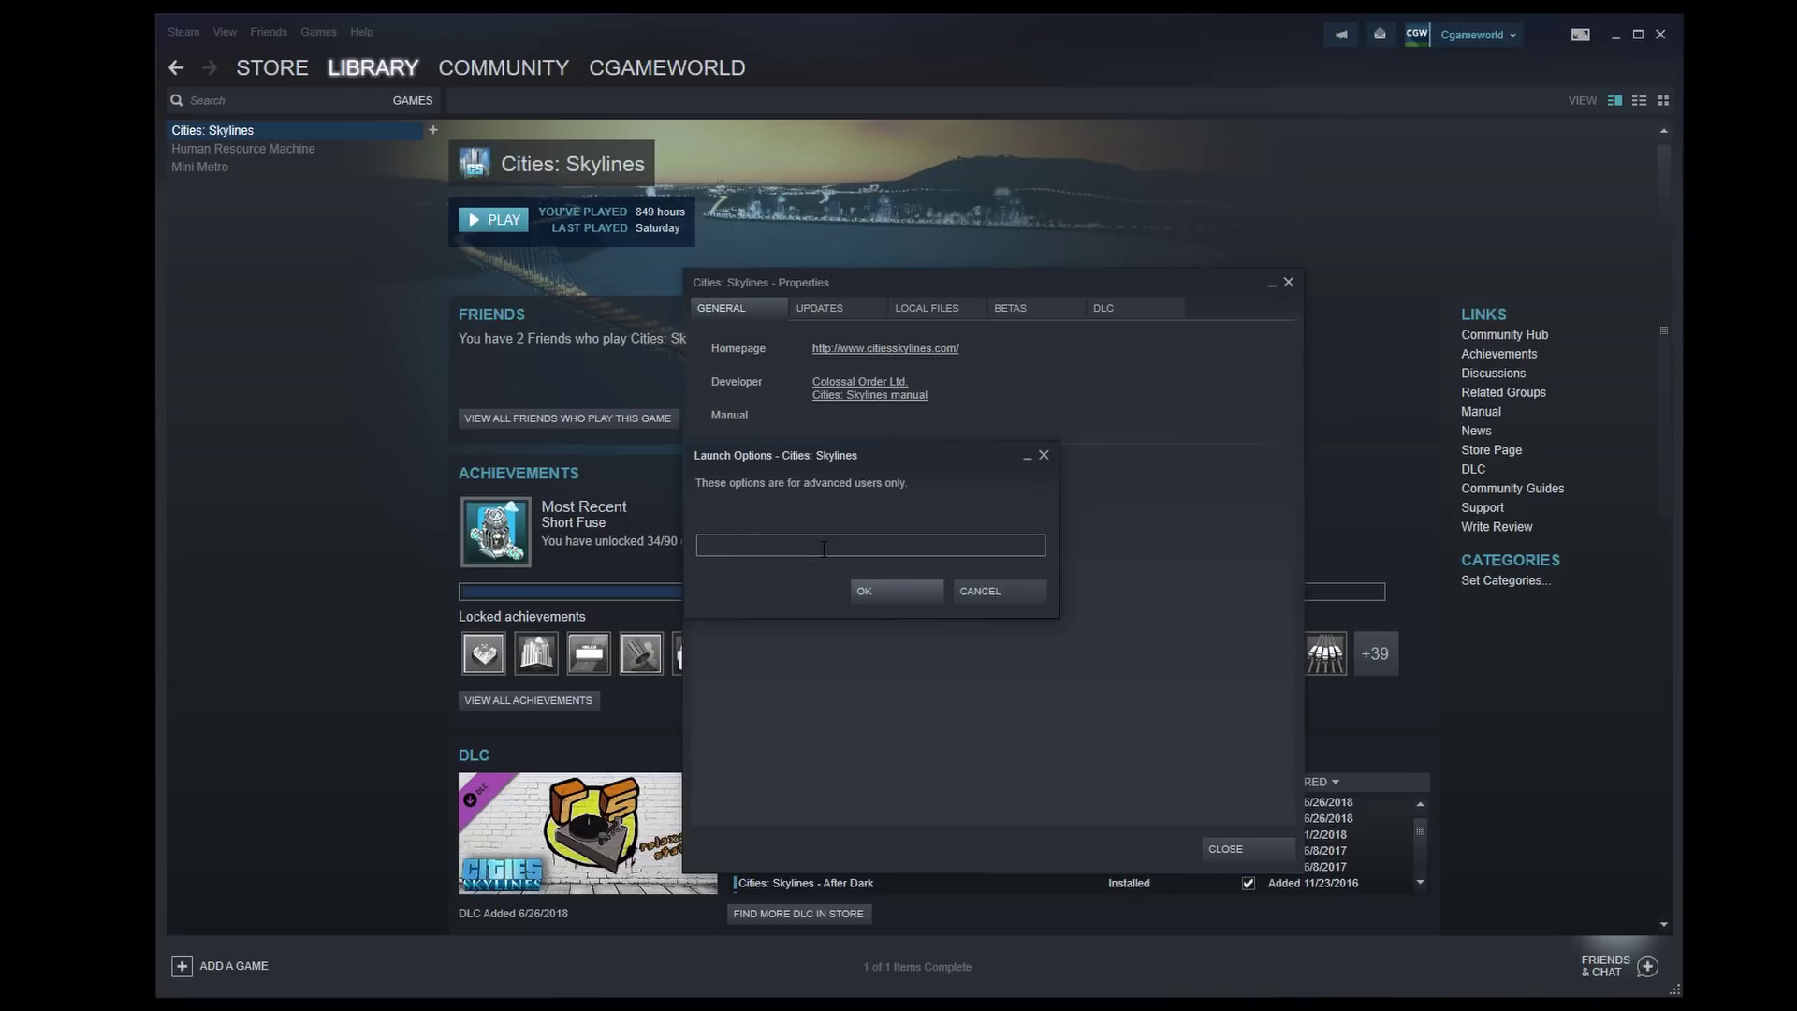
{"action": "type", "text": "--noWorkshop"}
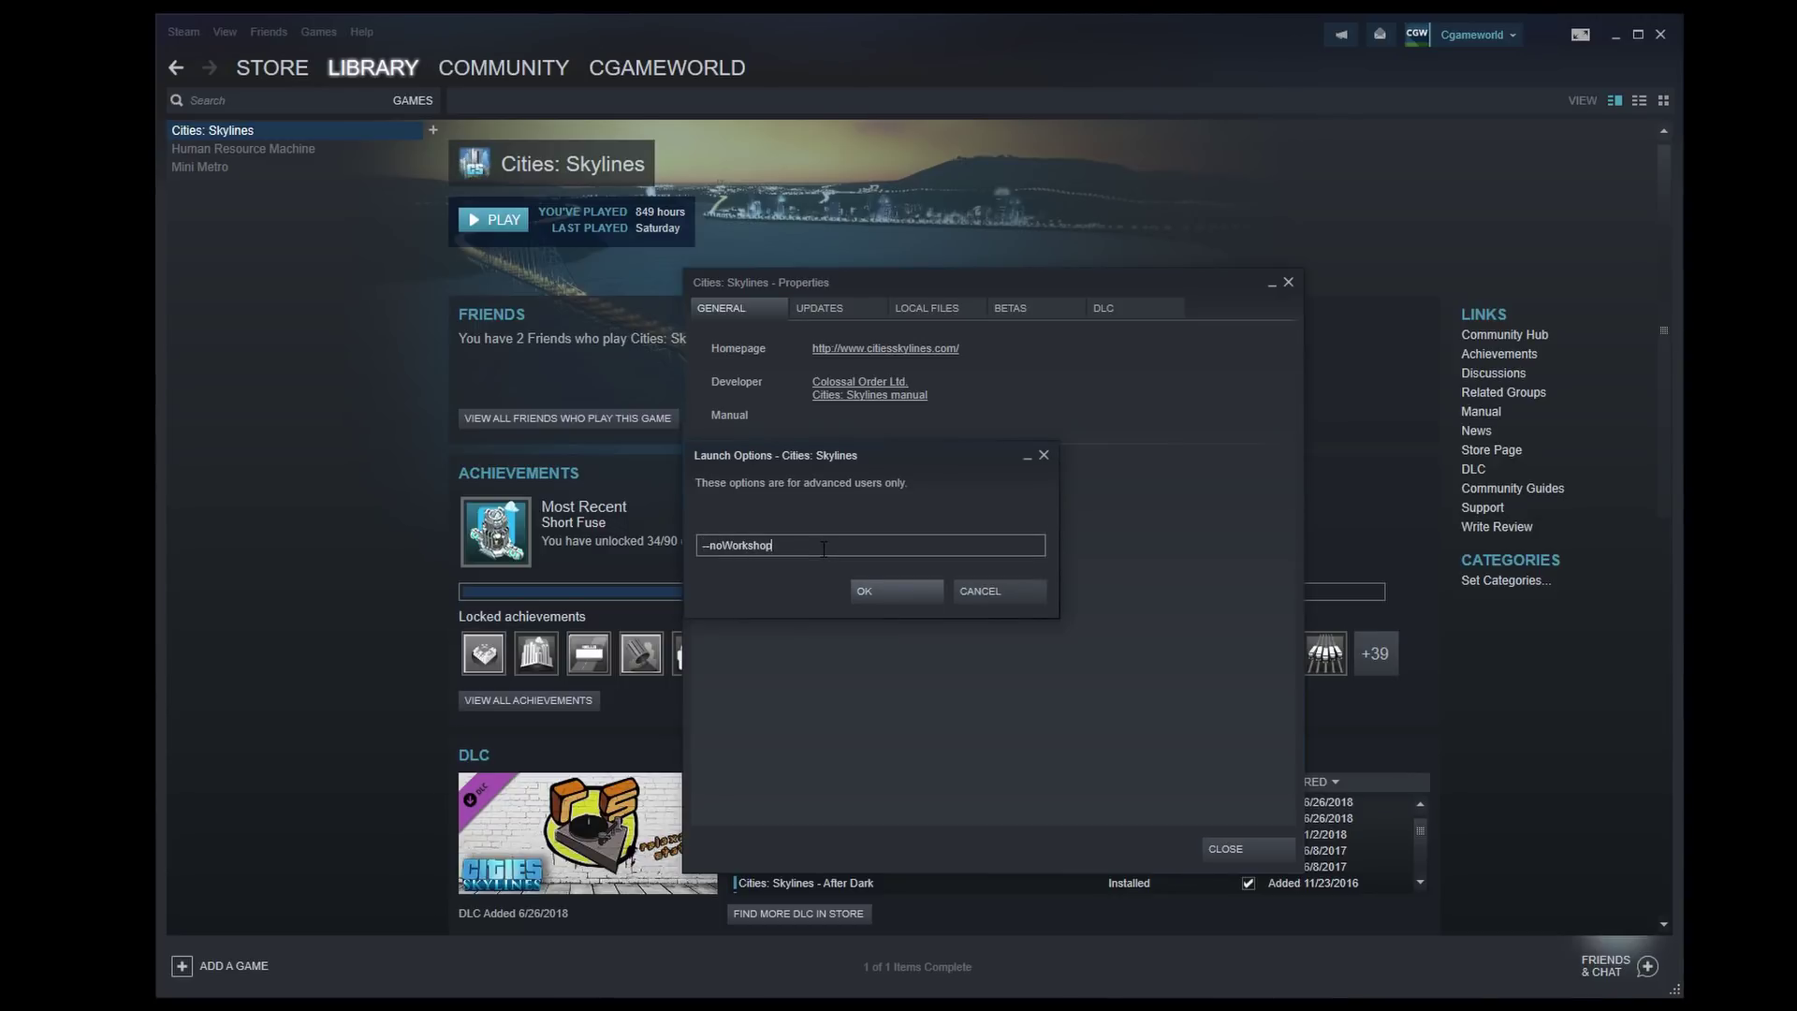
{"action": "key", "text": "Return"}
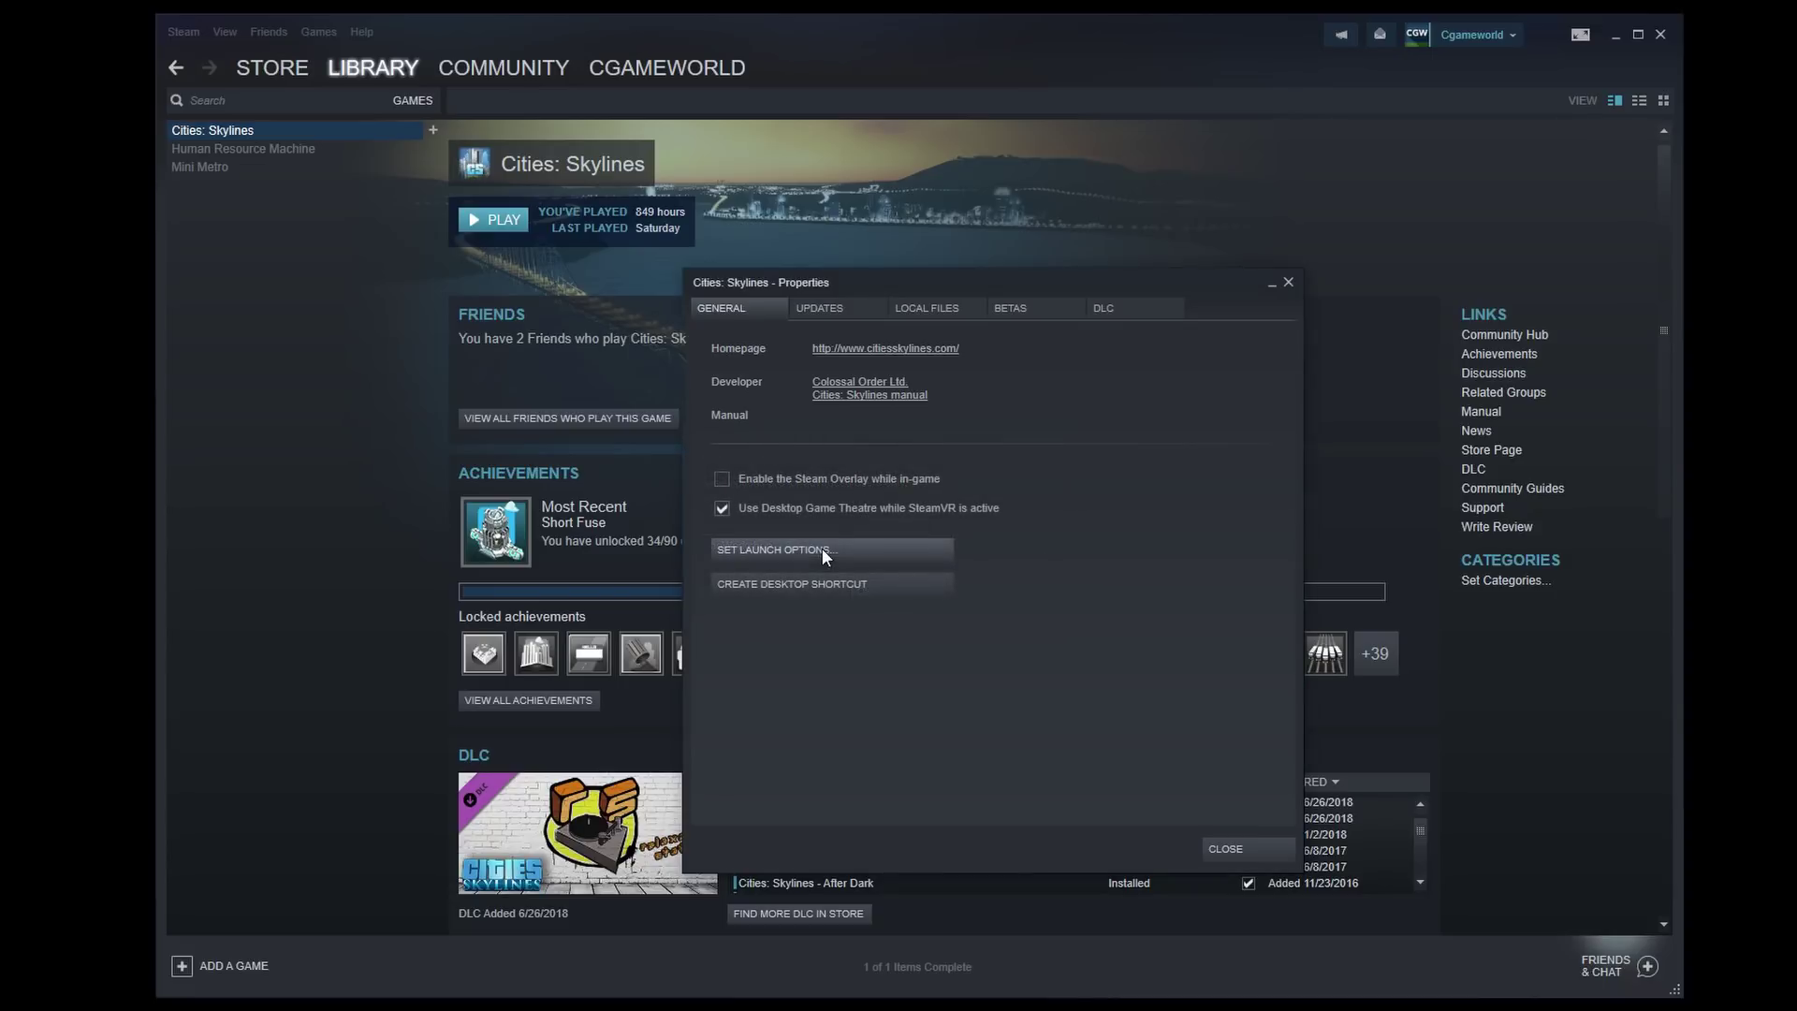
{"action": "left_click", "coordinate": [1217, 846]}
Open the Cities: Skylines Workshop and search it for "modtools".
{"action": "scroll", "coordinate": [577, 745], "scroll_direction": "down", "scroll_amount": 5}
{"action": "left_click", "coordinate": [576, 745]}
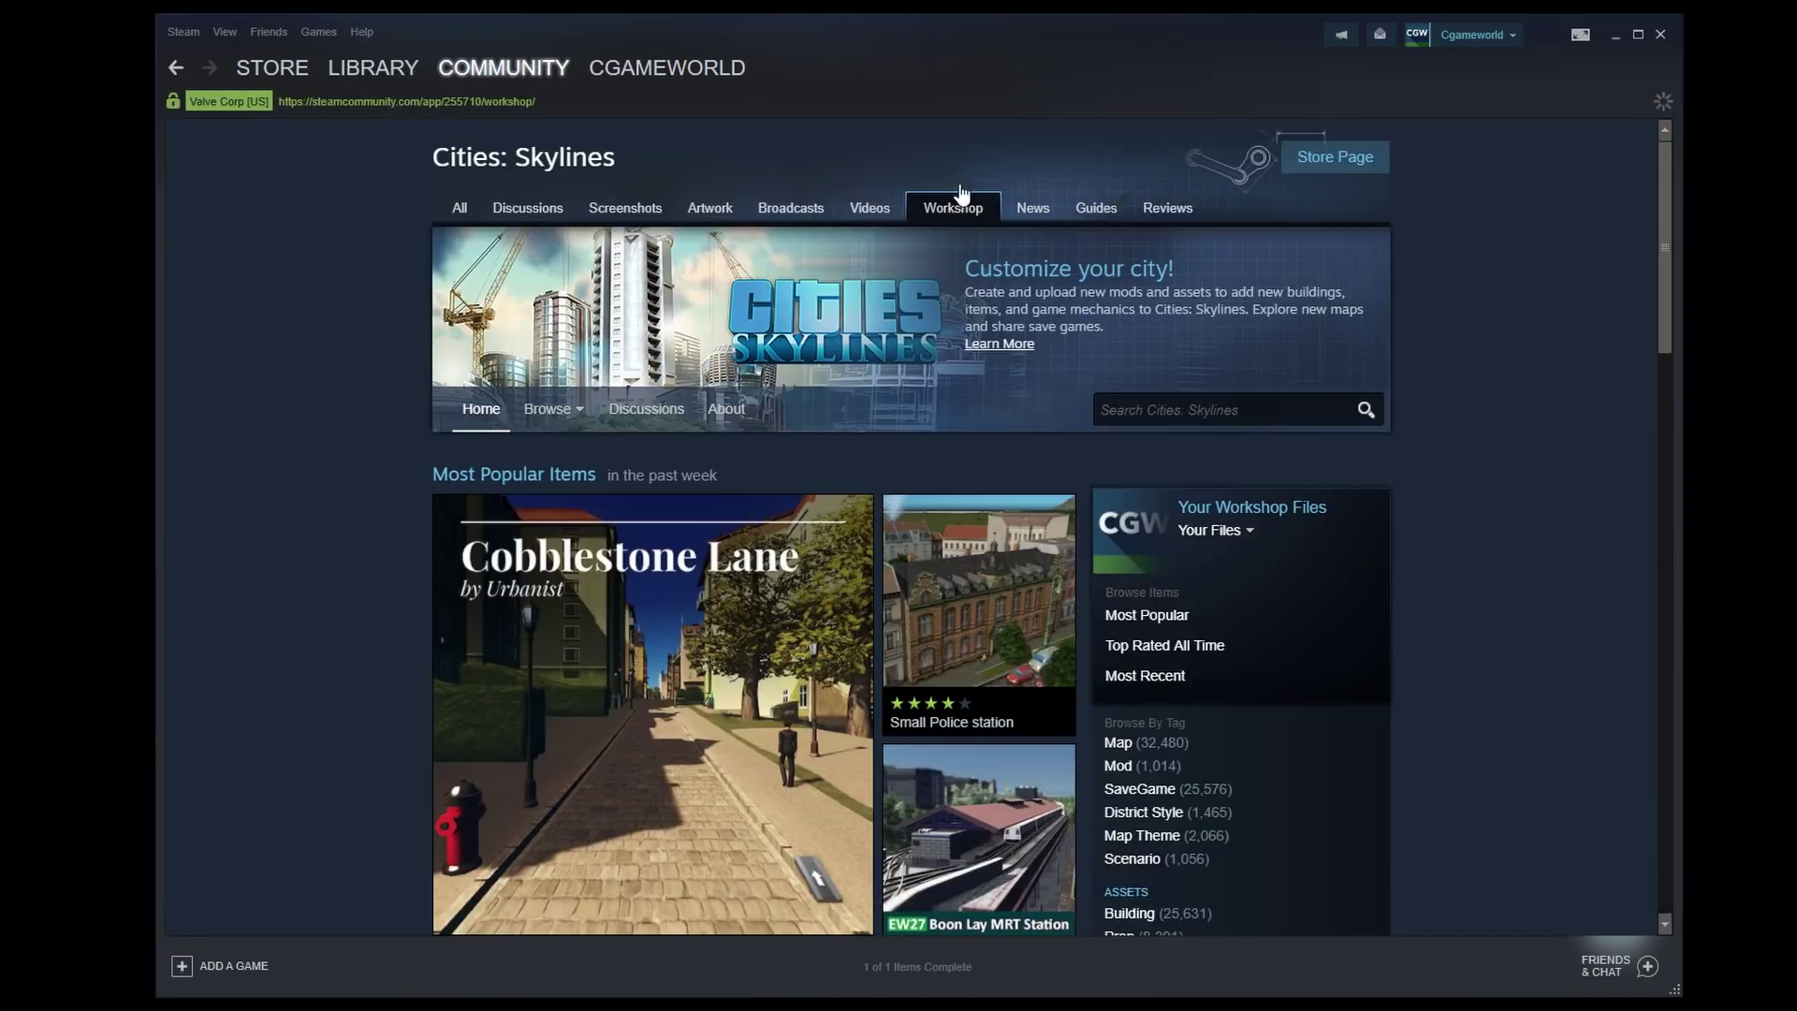
{"action": "left_click", "coordinate": [1173, 405]}
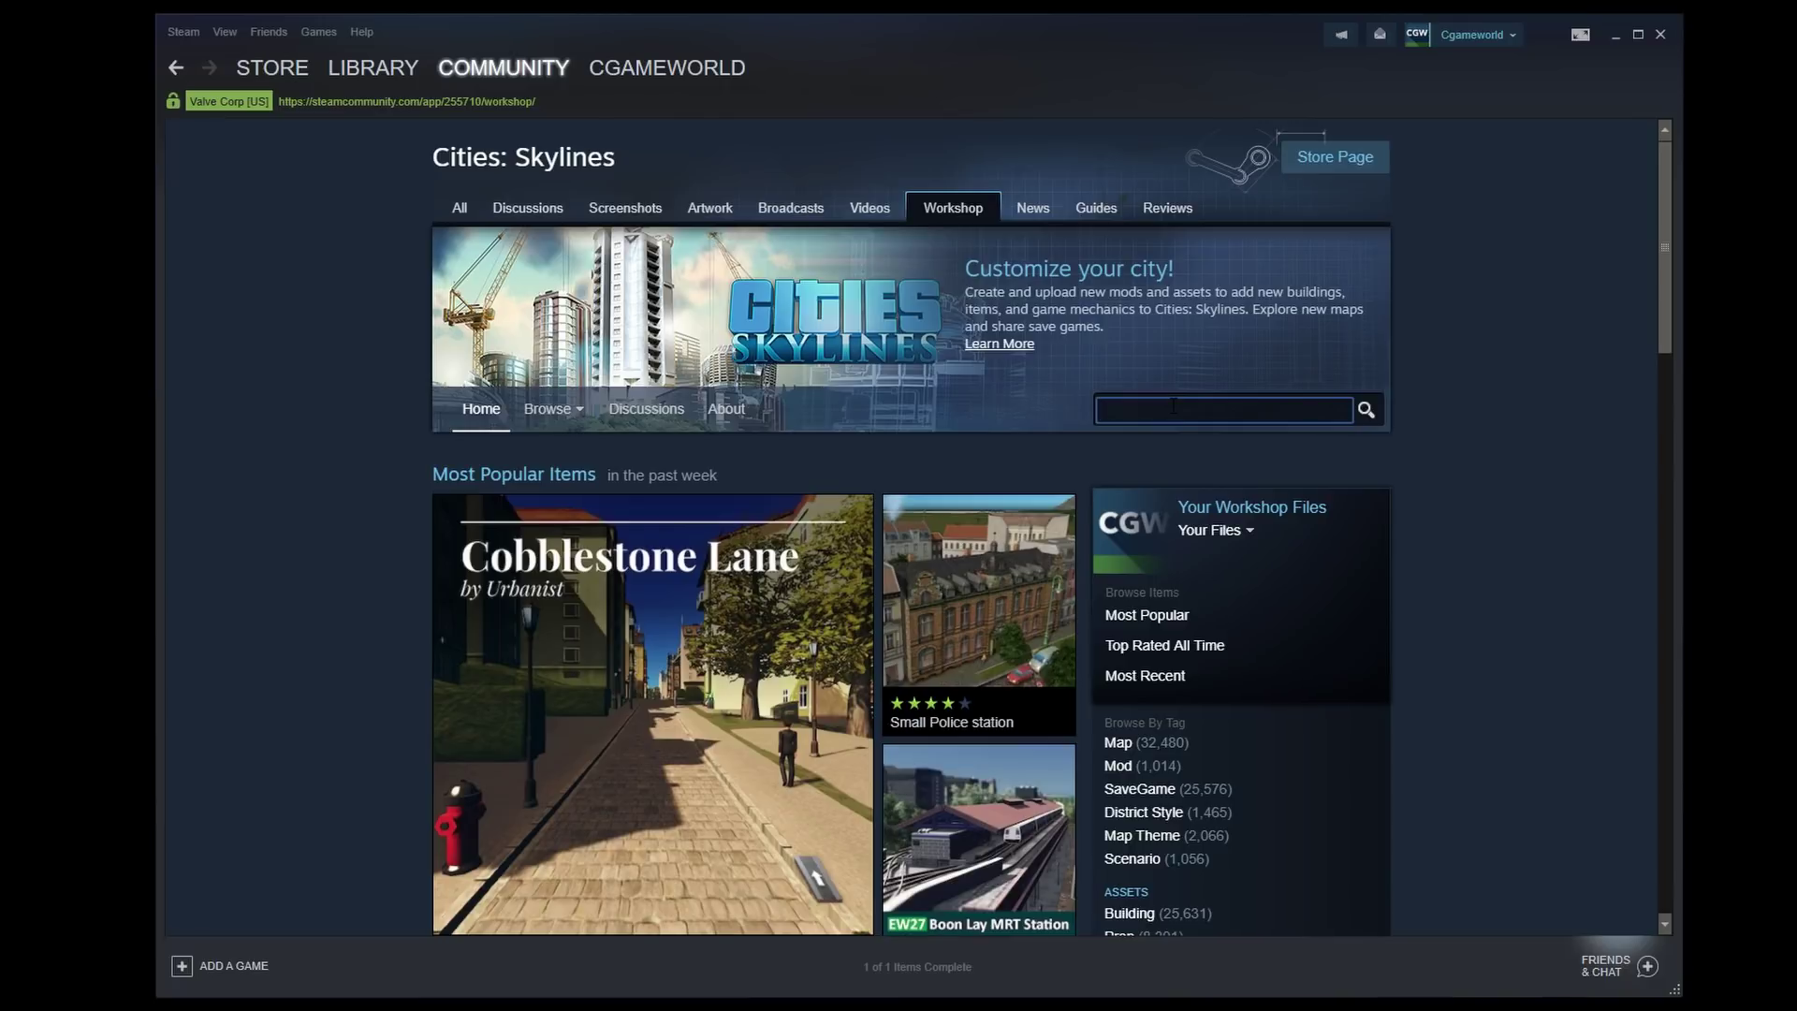
{"action": "type", "text": "modtools"}
{"action": "key", "text": "Return"}
{"action": "scroll", "coordinate": [791, 596], "scroll_direction": "down", "scroll_amount": 1}
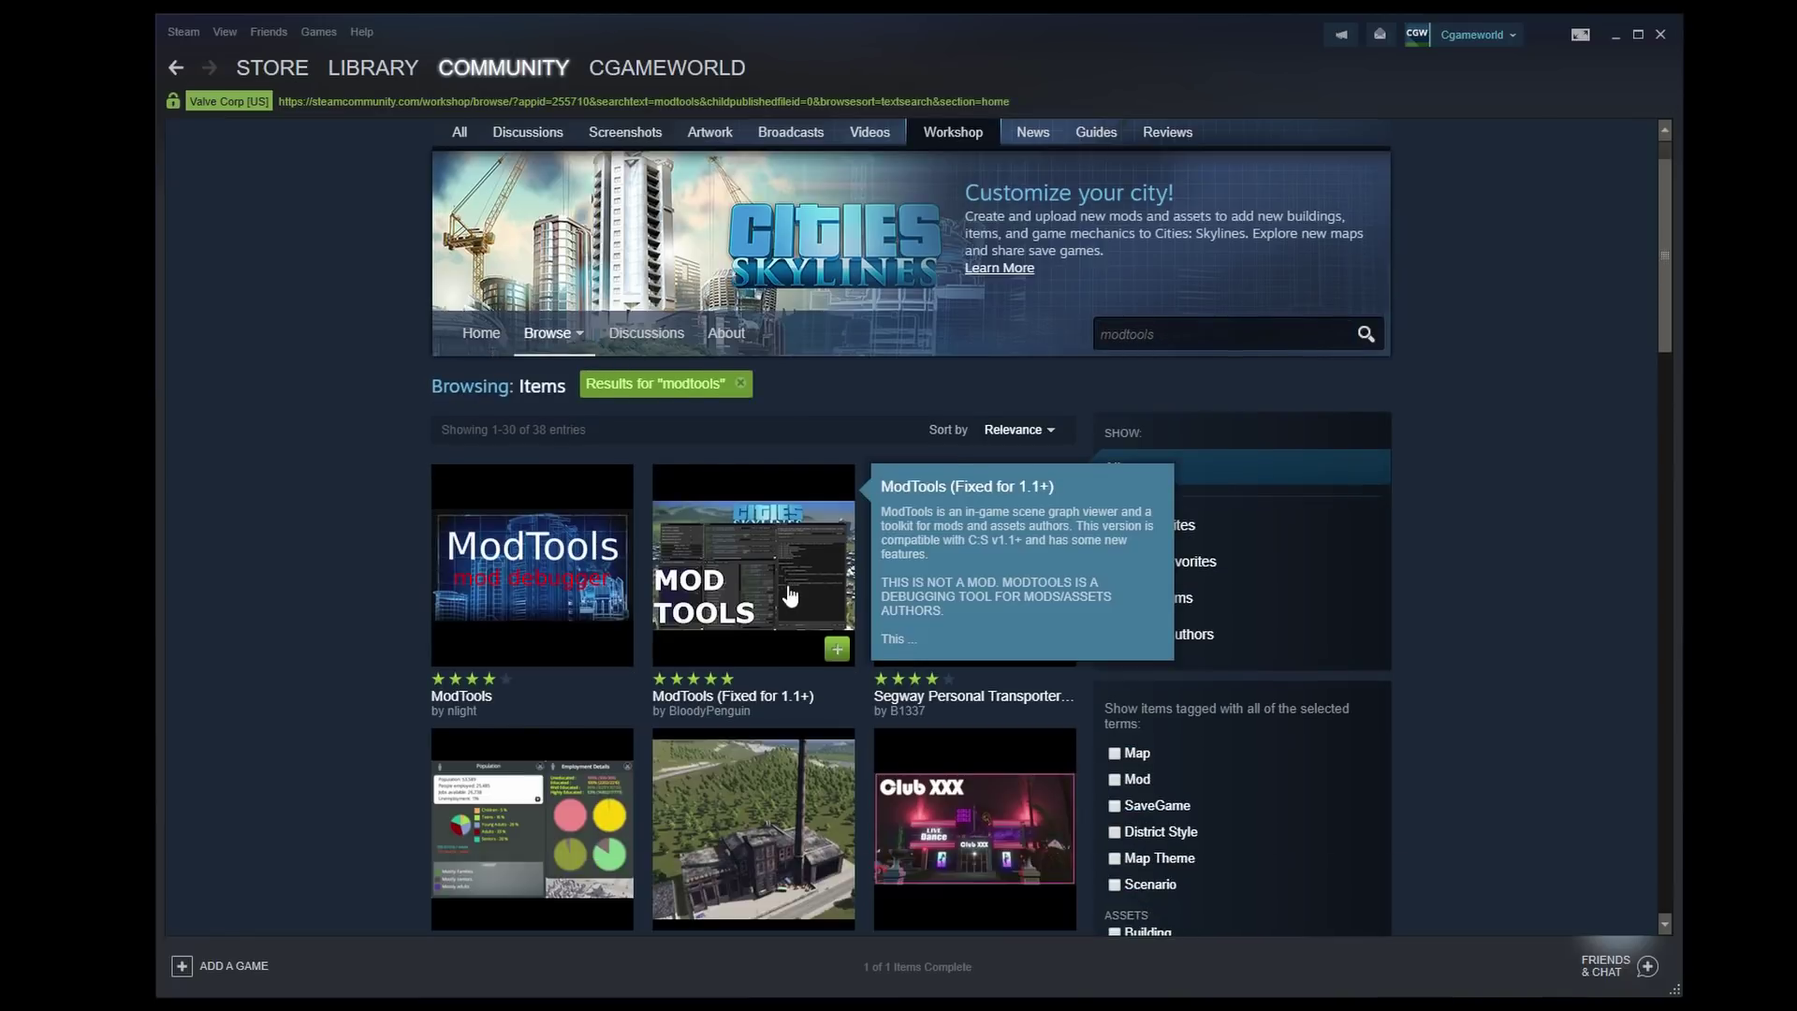
Open the ModTools (Fixed for 1.1+) Workshop page and select the item ID 450877484 in its web address.
{"action": "left_click", "coordinate": [789, 596]}
{"action": "scroll", "coordinate": [543, 553], "scroll_direction": "down", "scroll_amount": 5}
{"action": "scroll", "coordinate": [363, 471], "scroll_direction": "up", "scroll_amount": 5}
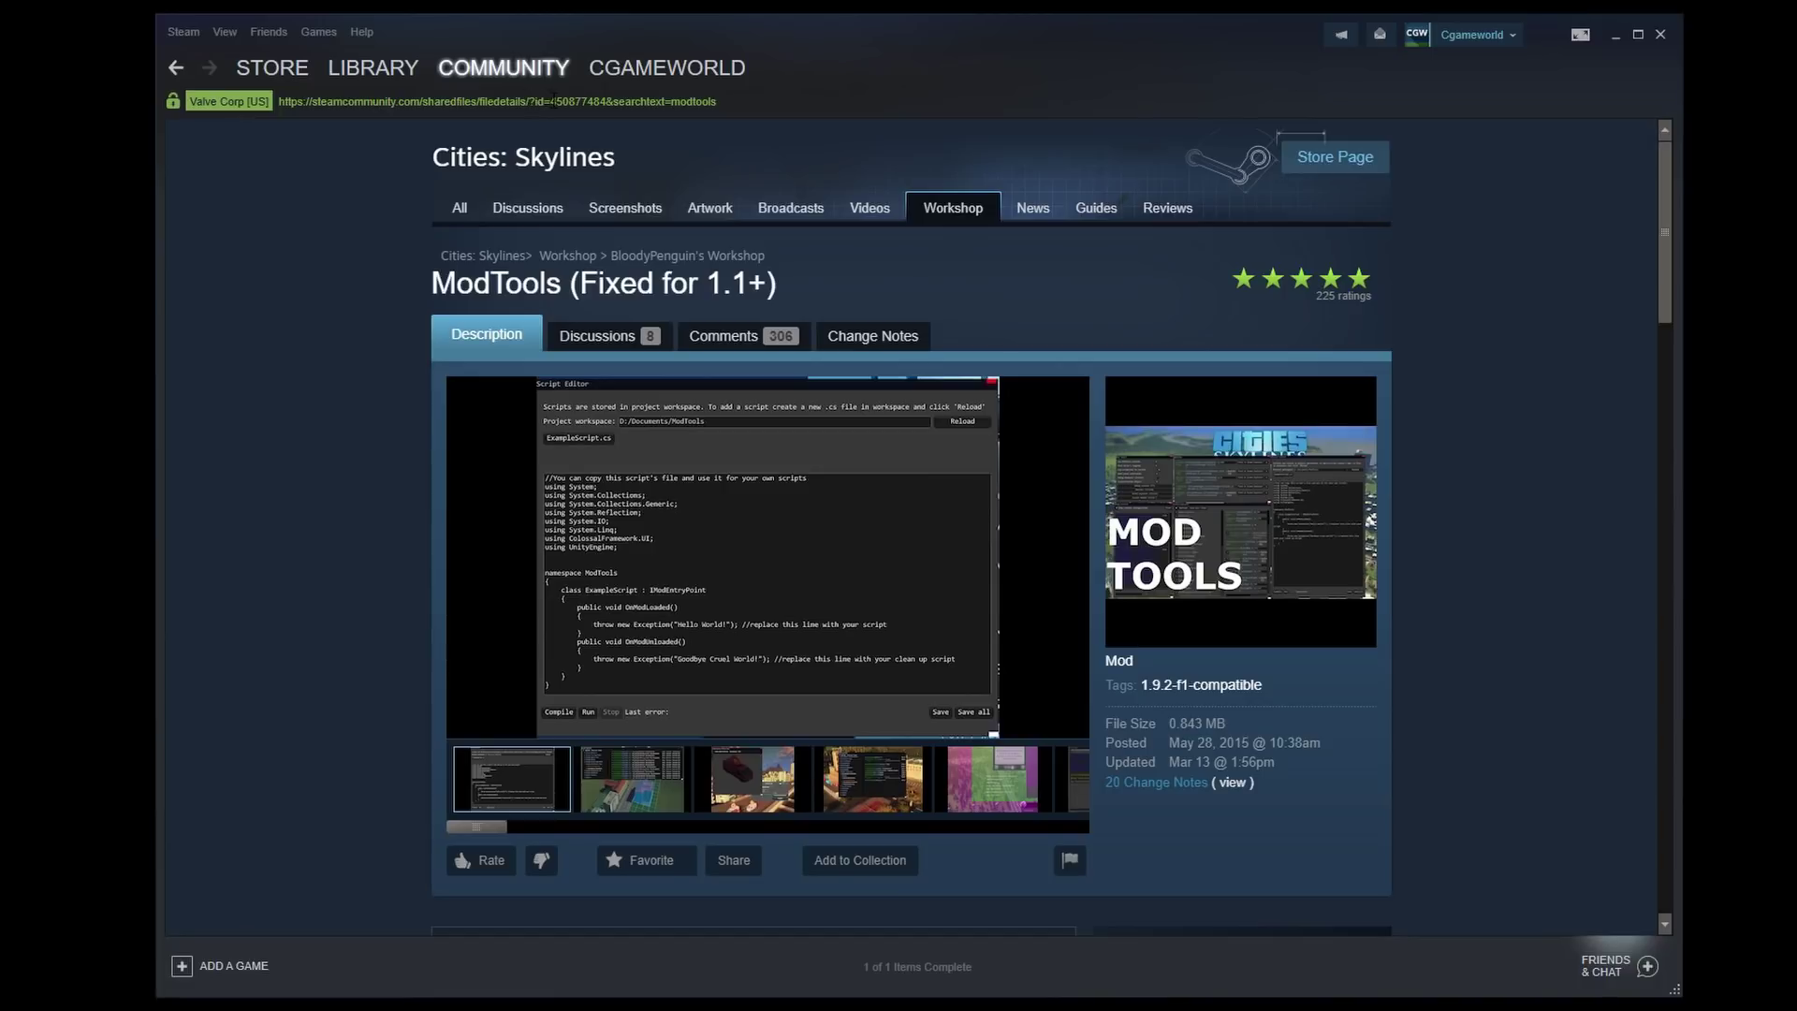
{"action": "left_click_drag", "start_coordinate": [549, 101], "coordinate": [606, 108]}
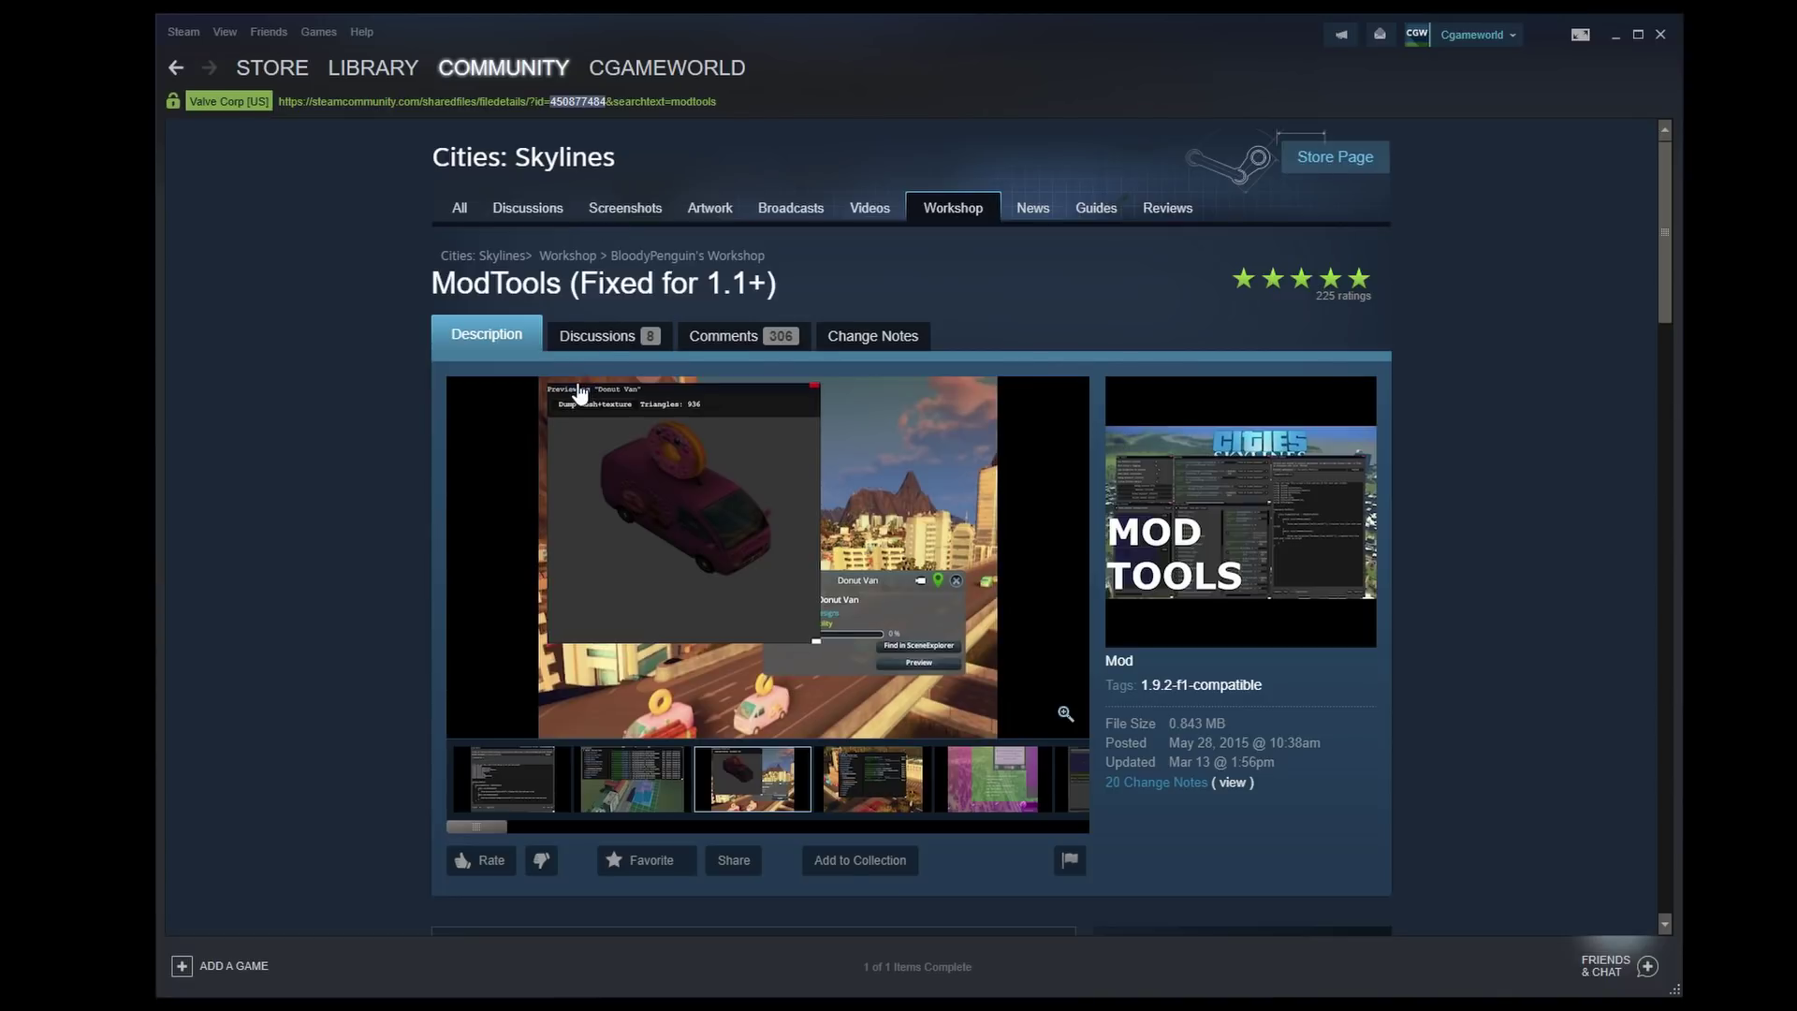
Open the %localappdata%\Colossal Order folder through the Windows Run dialog.
{"action": "key", "text": "super+r"}
{"action": "type", "text": "%local"}
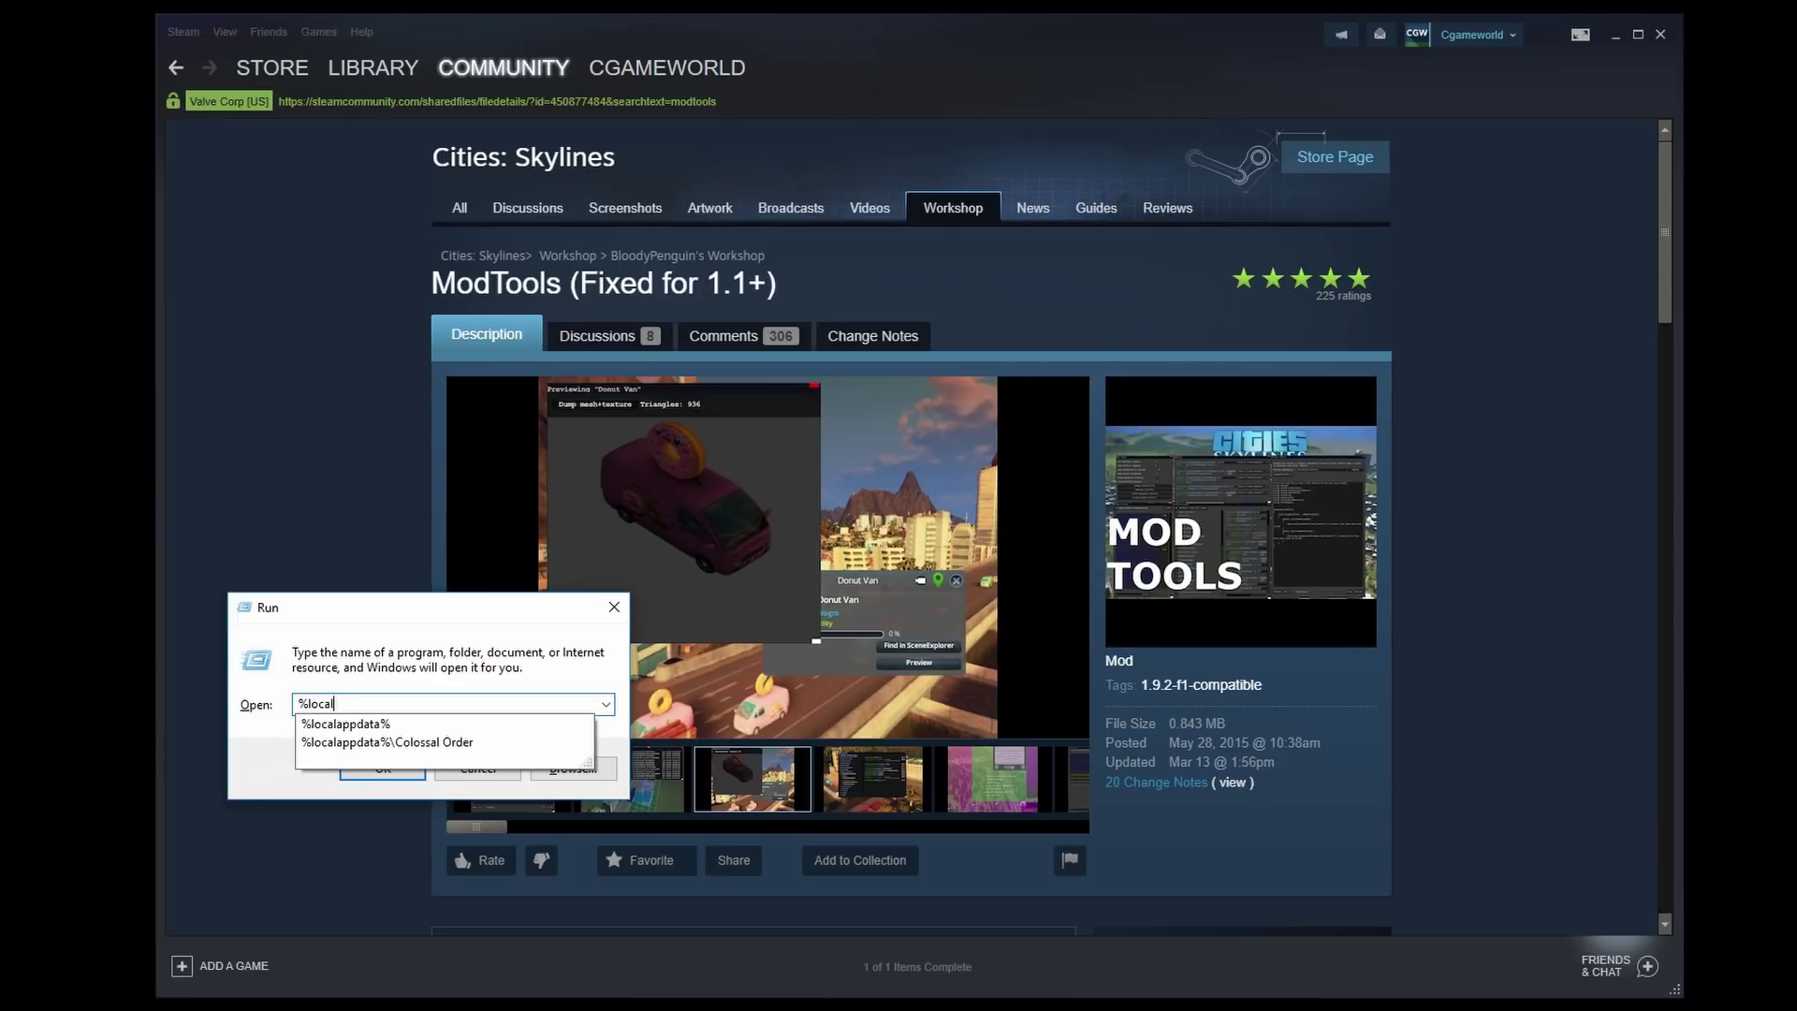
{"action": "key", "text": "Down"}
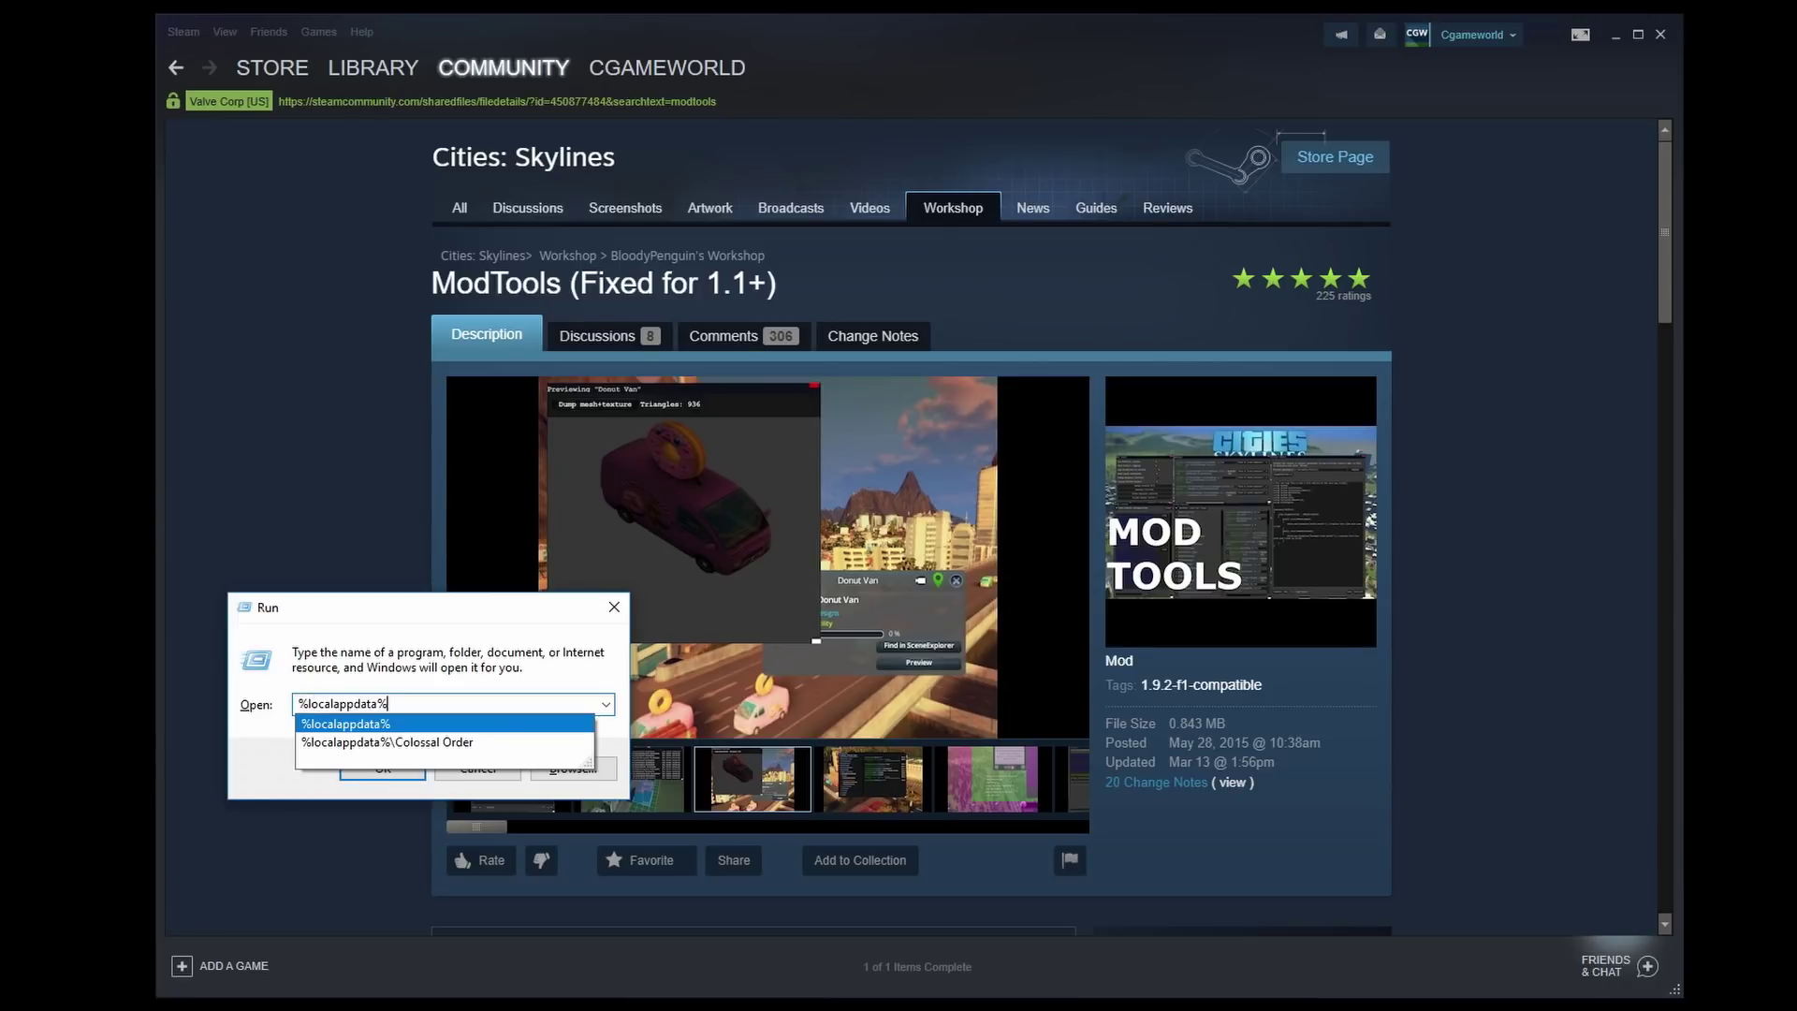
{"action": "key", "text": "Down"}
{"action": "left_click", "coordinate": [387, 742]}
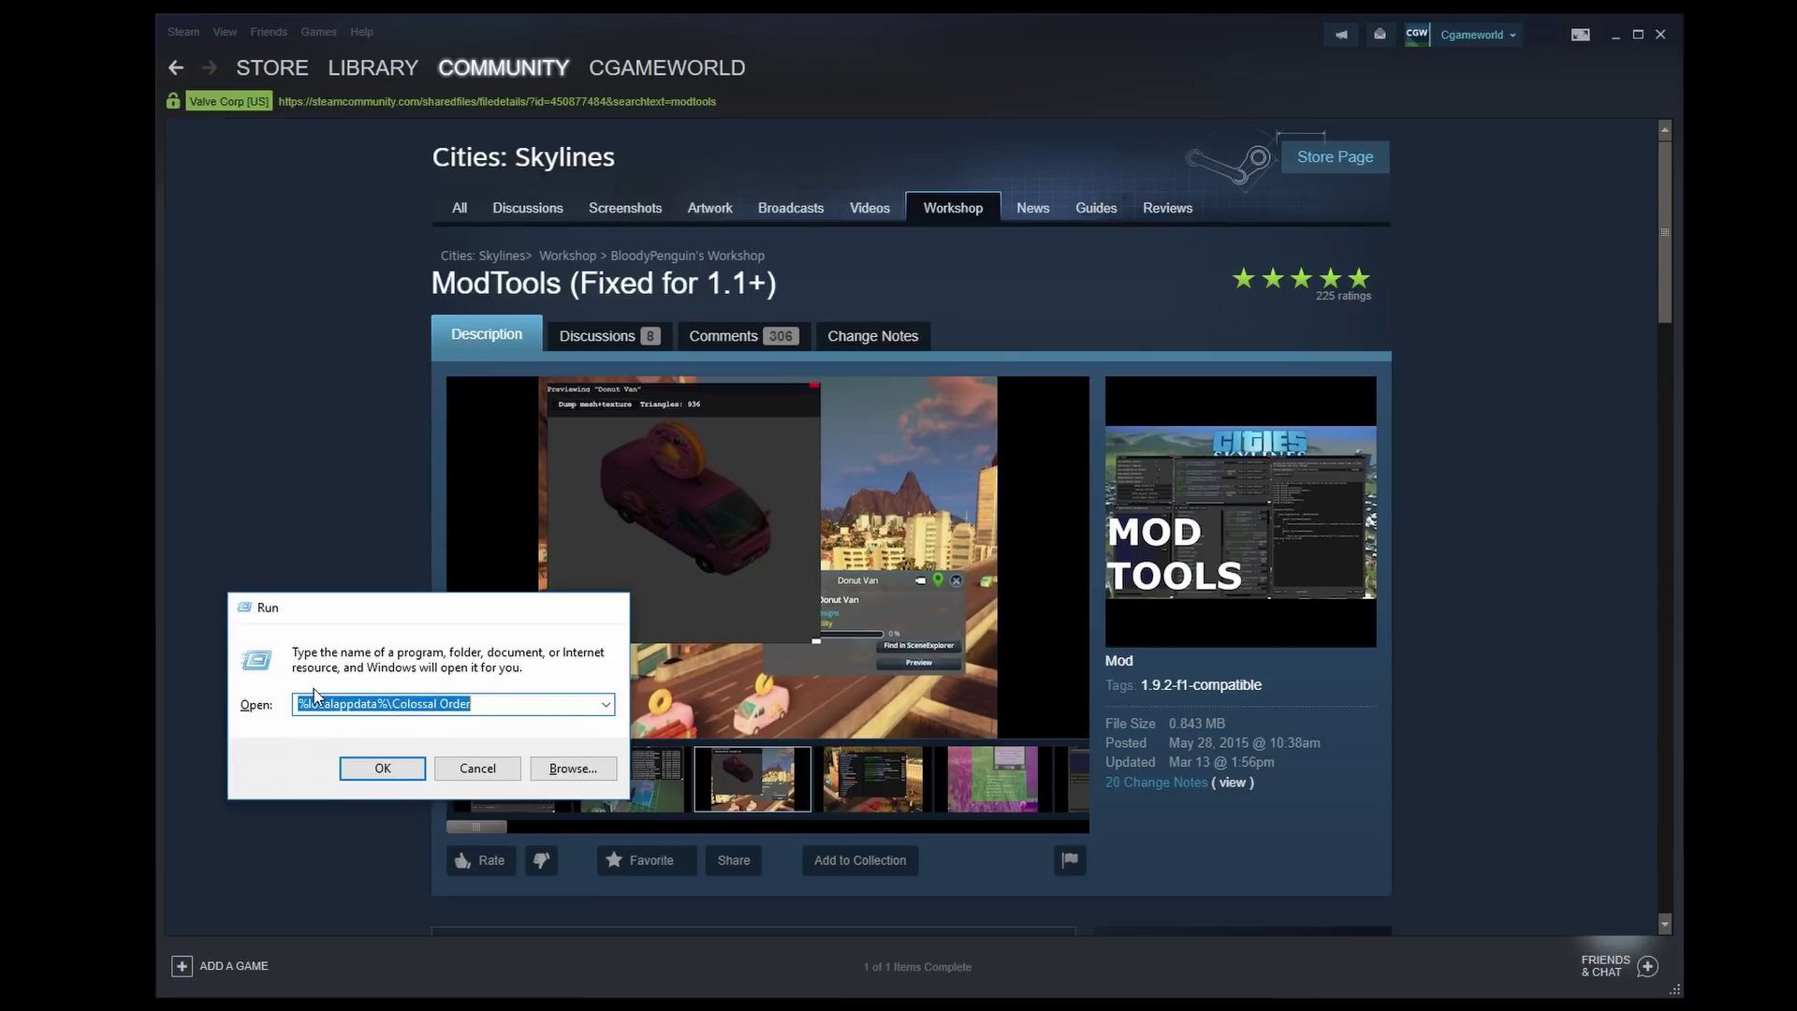
{"action": "key", "text": "Return"}
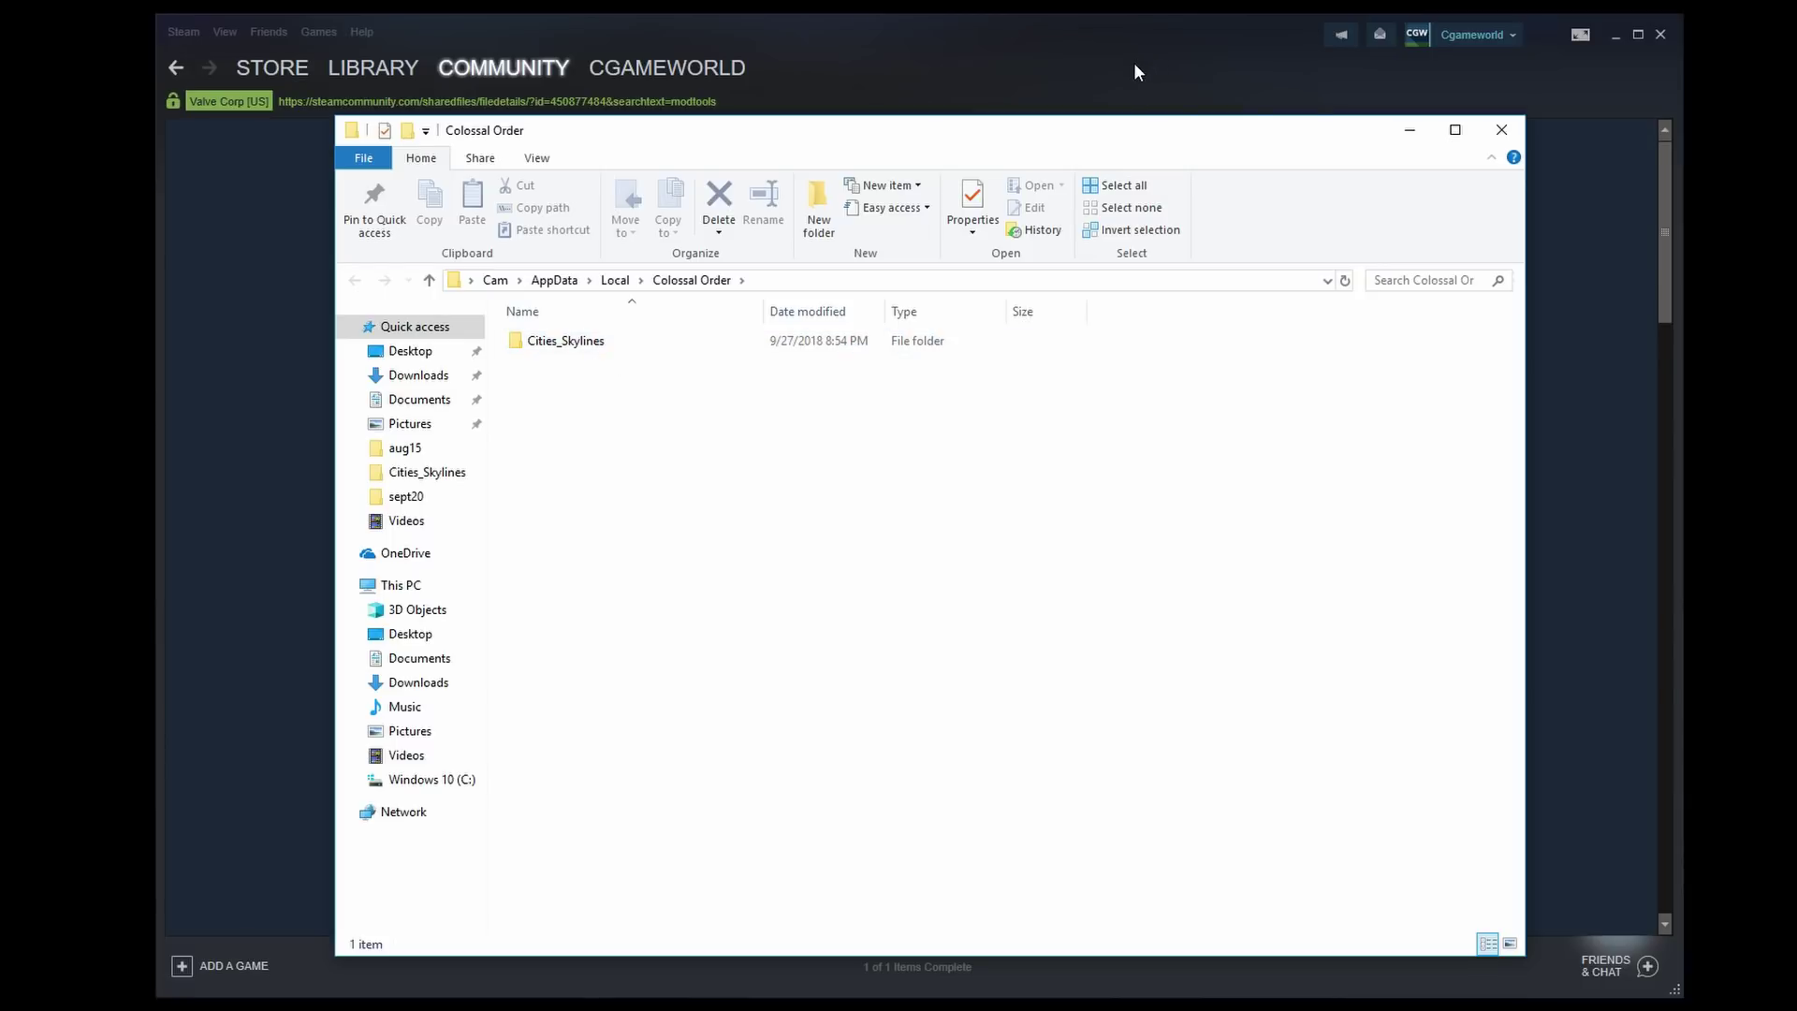
Move the open windows aside and create a desktop shortcut to the Cities_Skylines folder.
{"action": "left_click_drag", "start_coordinate": [1138, 70], "coordinate": [712, 97]}
{"action": "left_click", "coordinate": [1351, 374]}
{"action": "left_click_drag", "start_coordinate": [1177, 140], "coordinate": [1014, 137]}
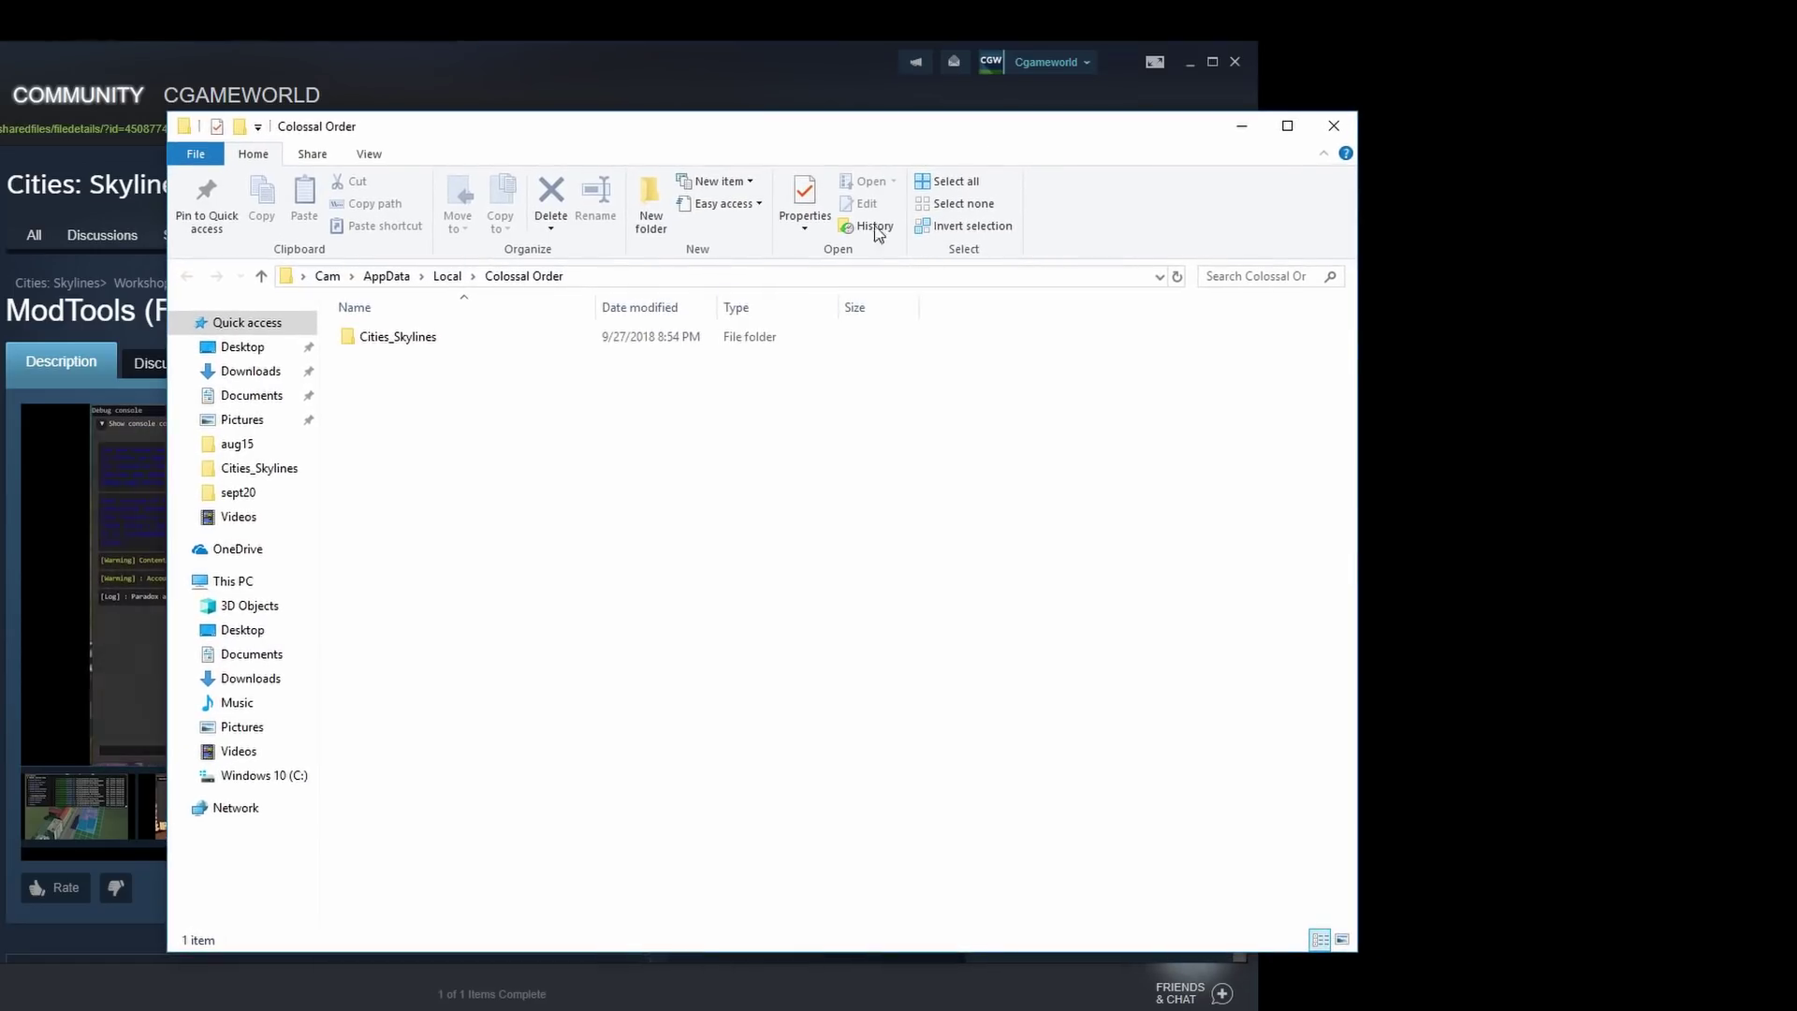
{"action": "left_click", "coordinate": [405, 339]}
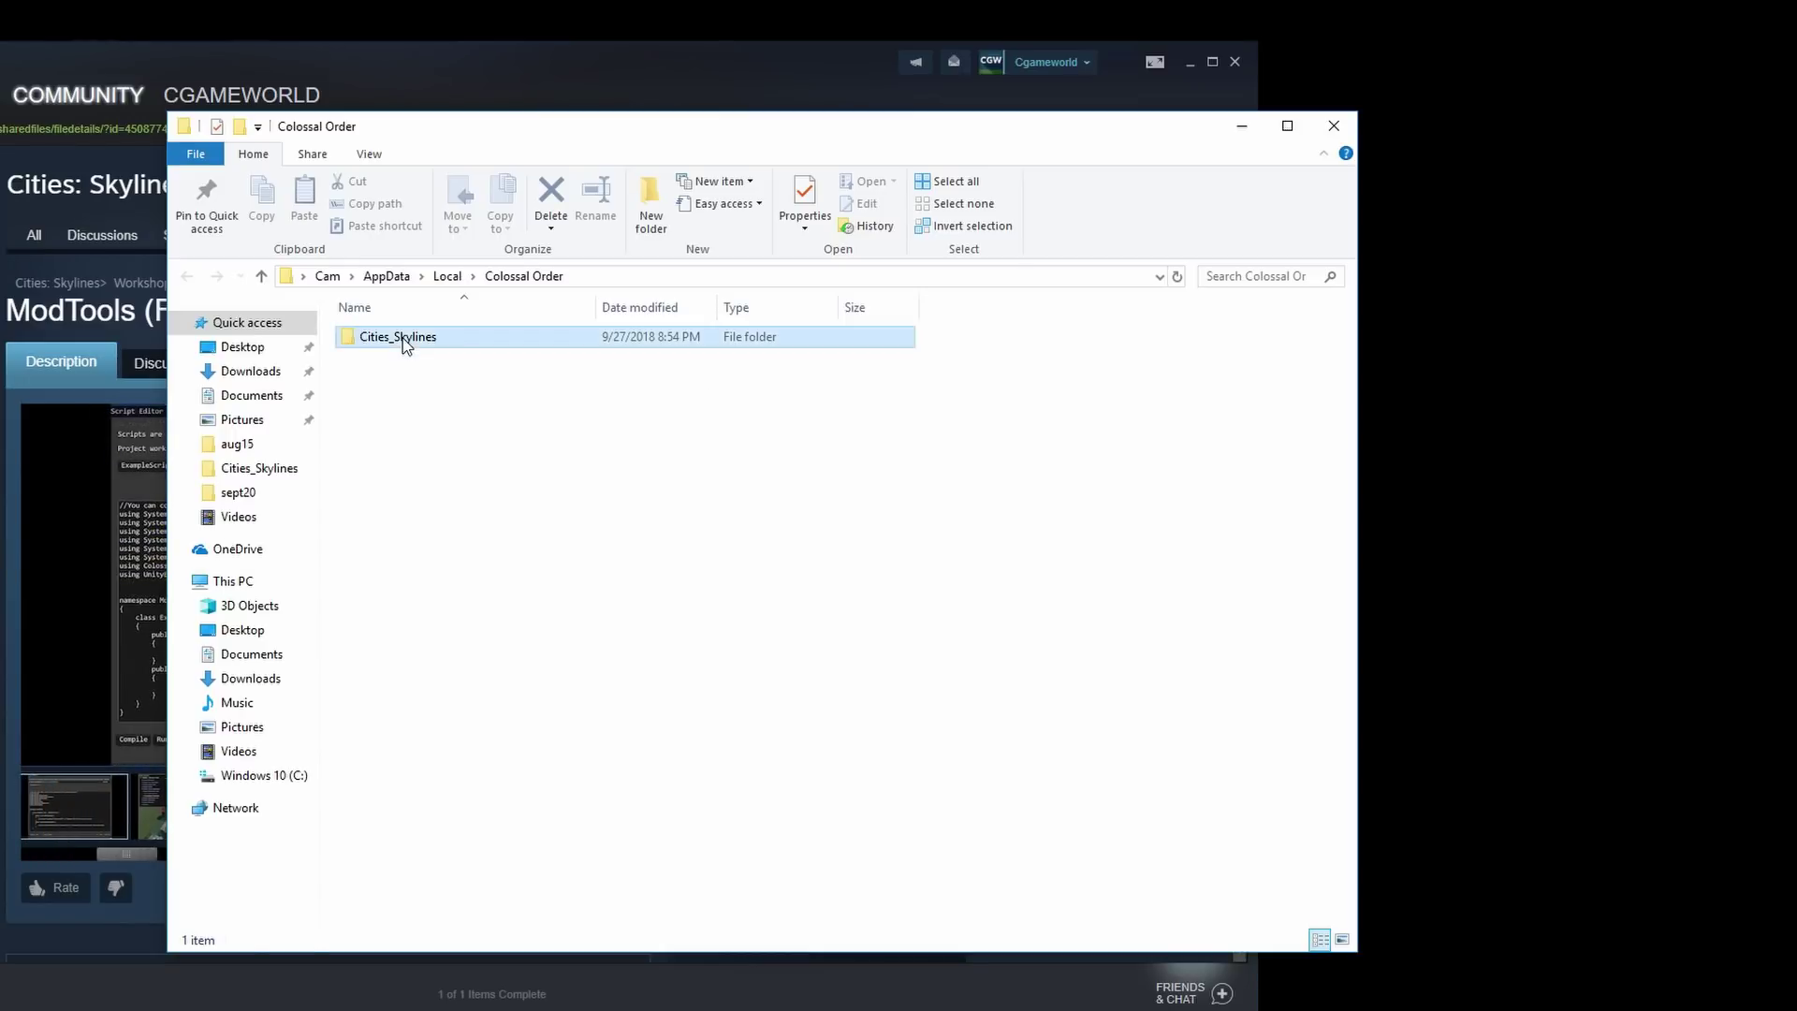
{"action": "left_click_drag", "start_coordinate": [403, 345], "coordinate": [1489, 272]}
In a second File Explorer window, open C:\Program Files (x86)\Steam\steamapps\workshop\content\255710.
{"action": "key", "text": "ctrl+n"}
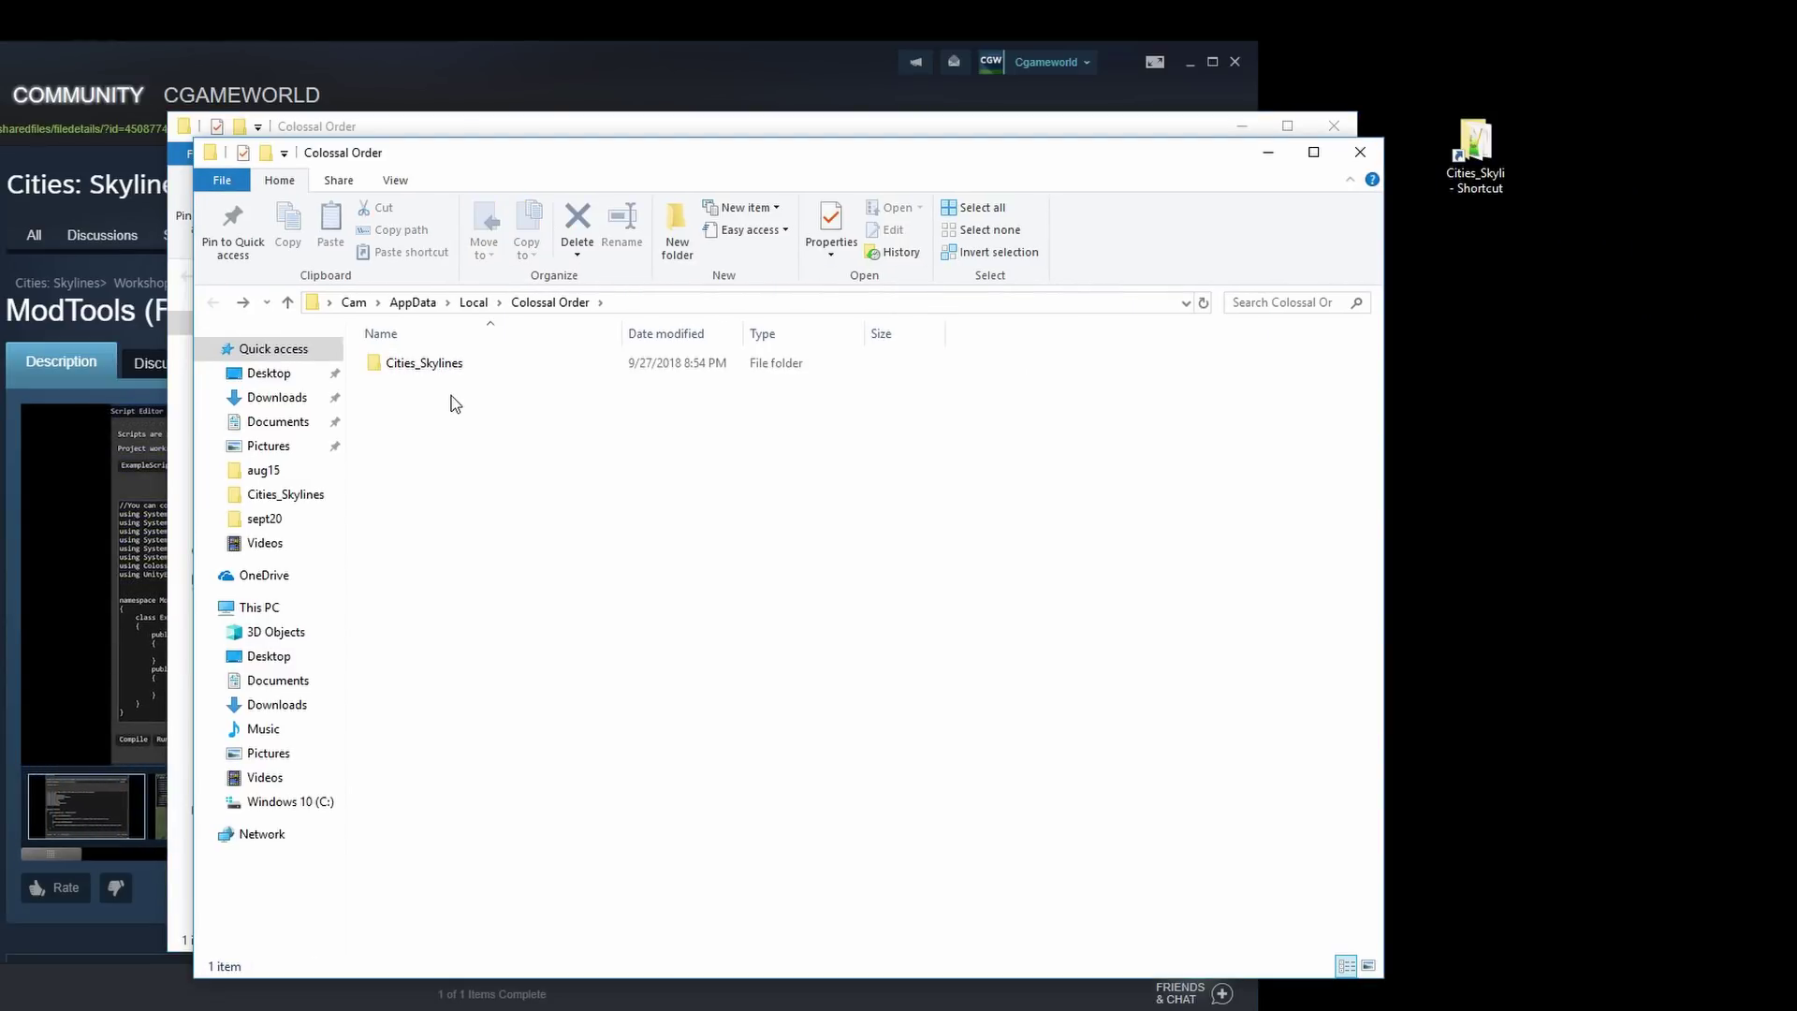
{"action": "left_click", "coordinate": [251, 802]}
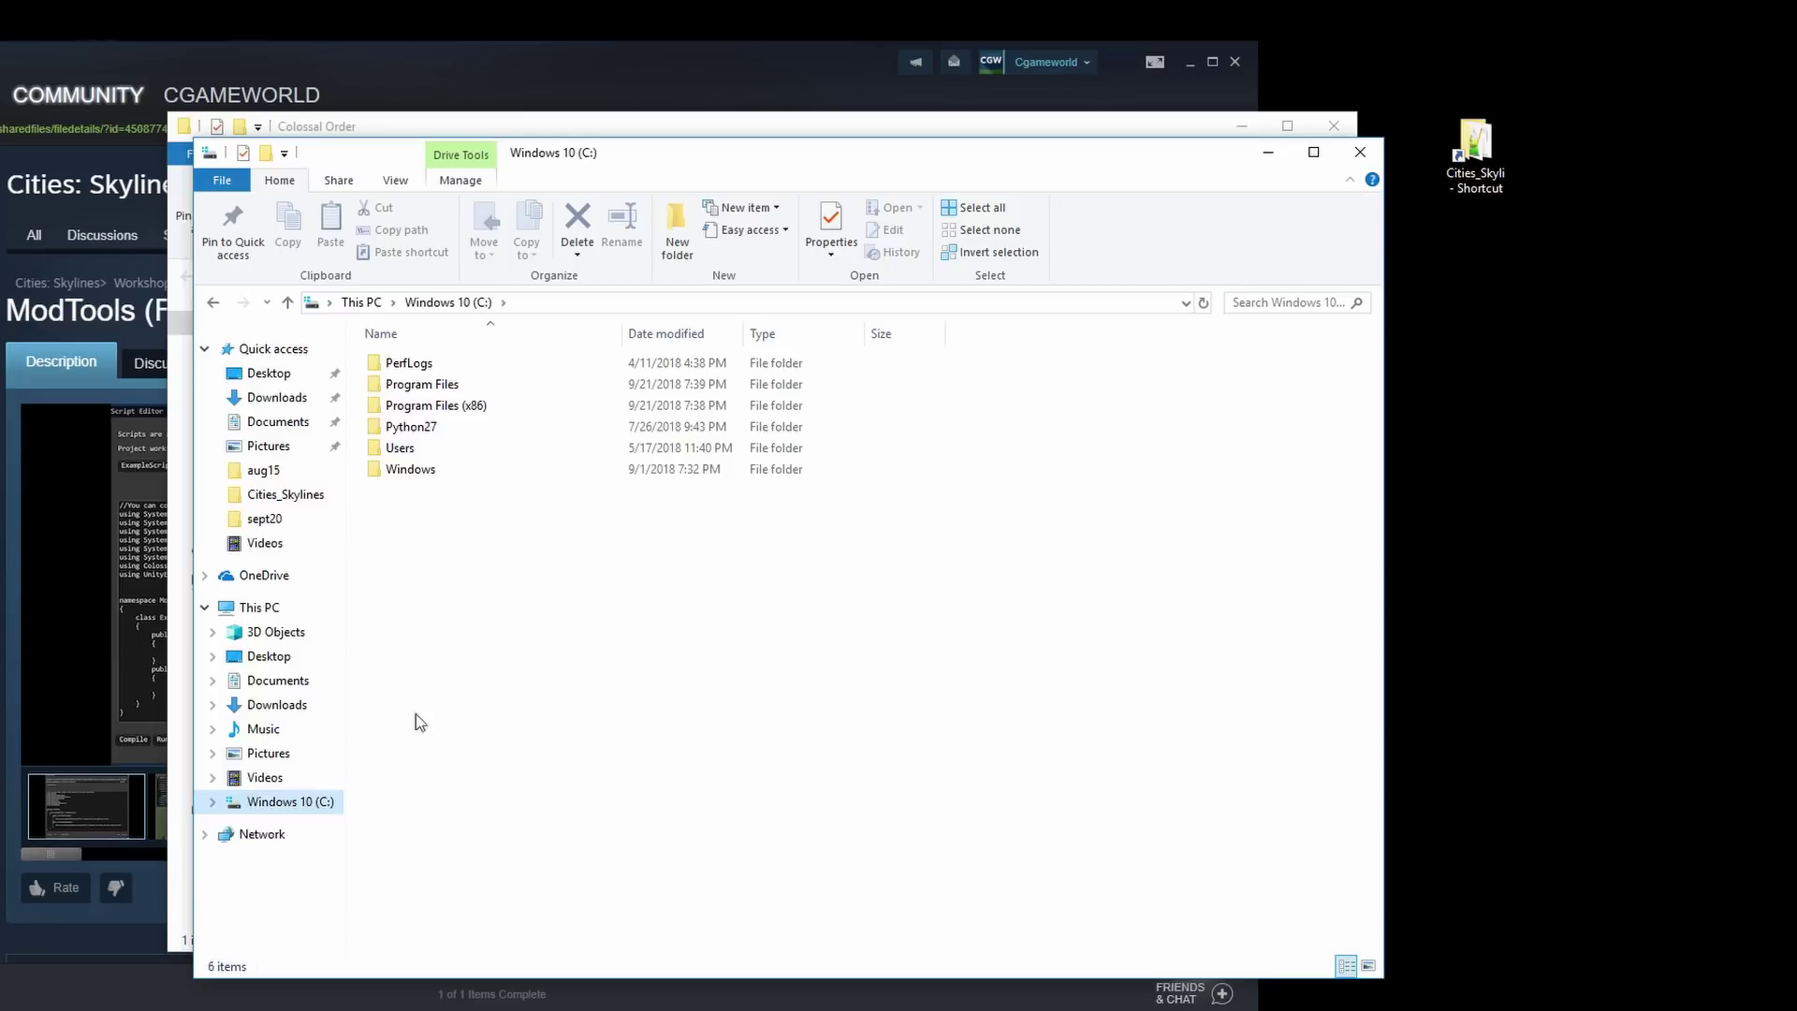
{"action": "double_click", "coordinate": [439, 405]}
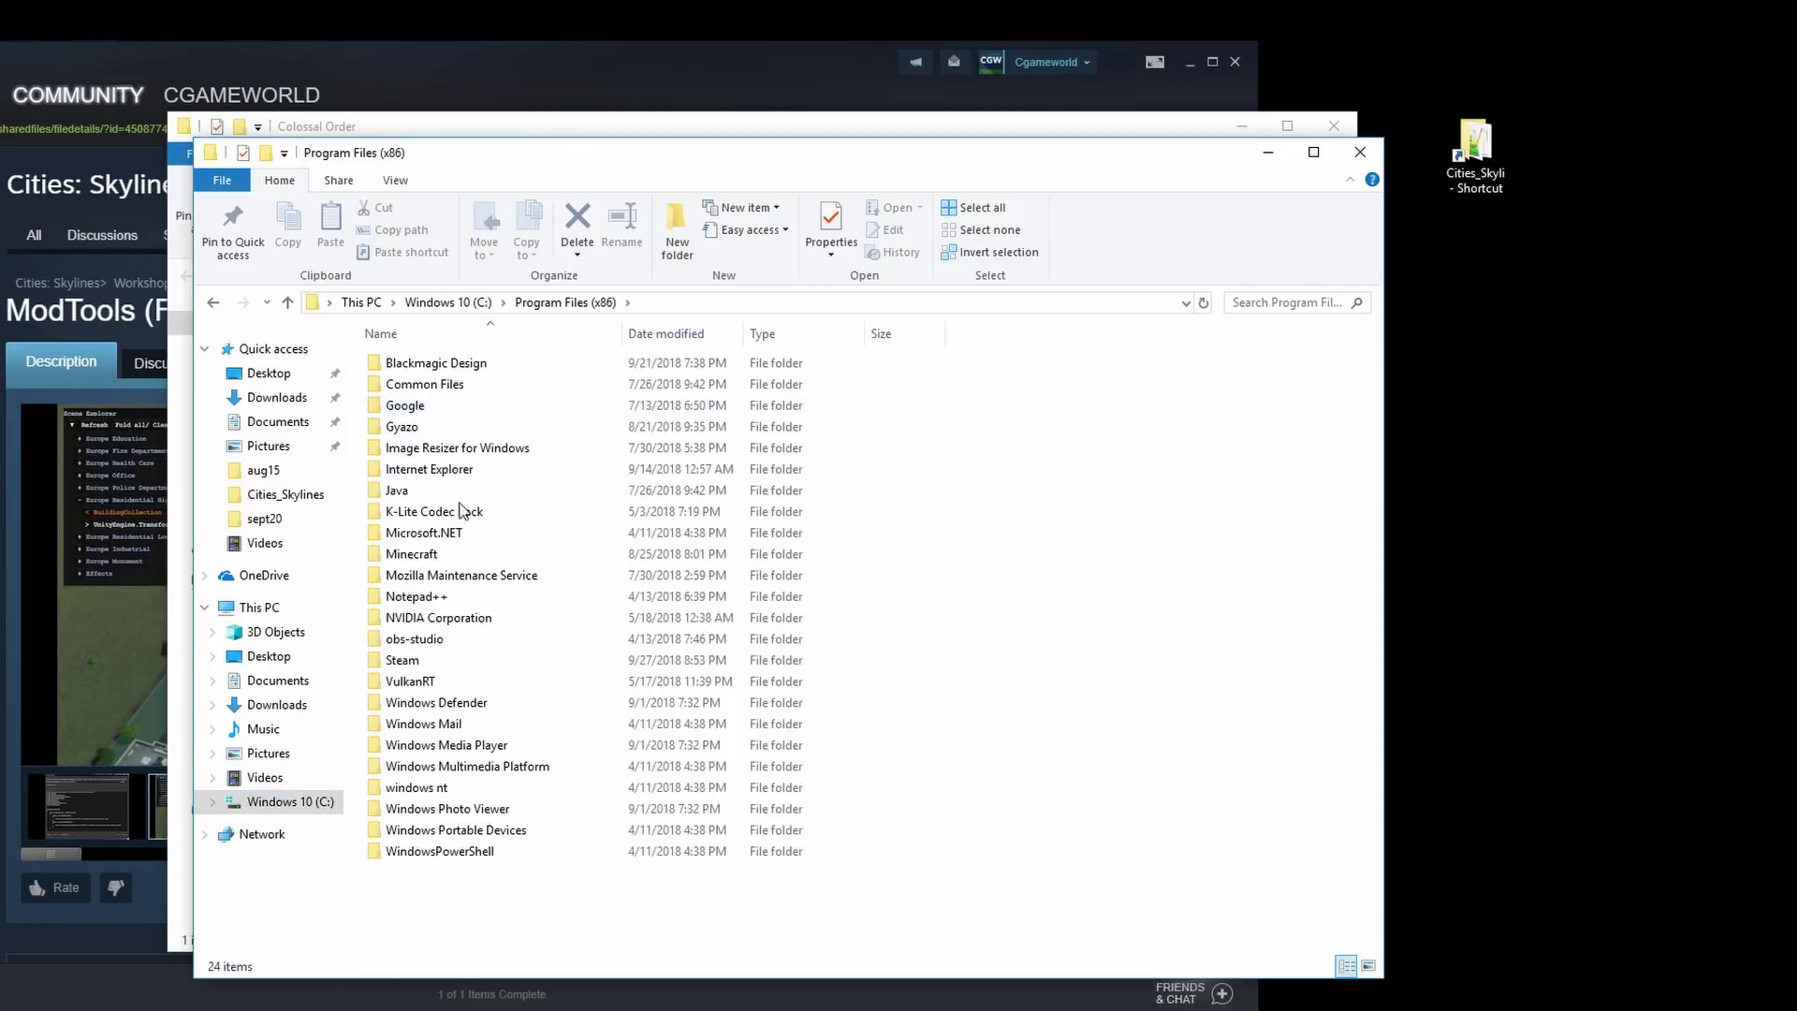
{"action": "double_click", "coordinate": [412, 662]}
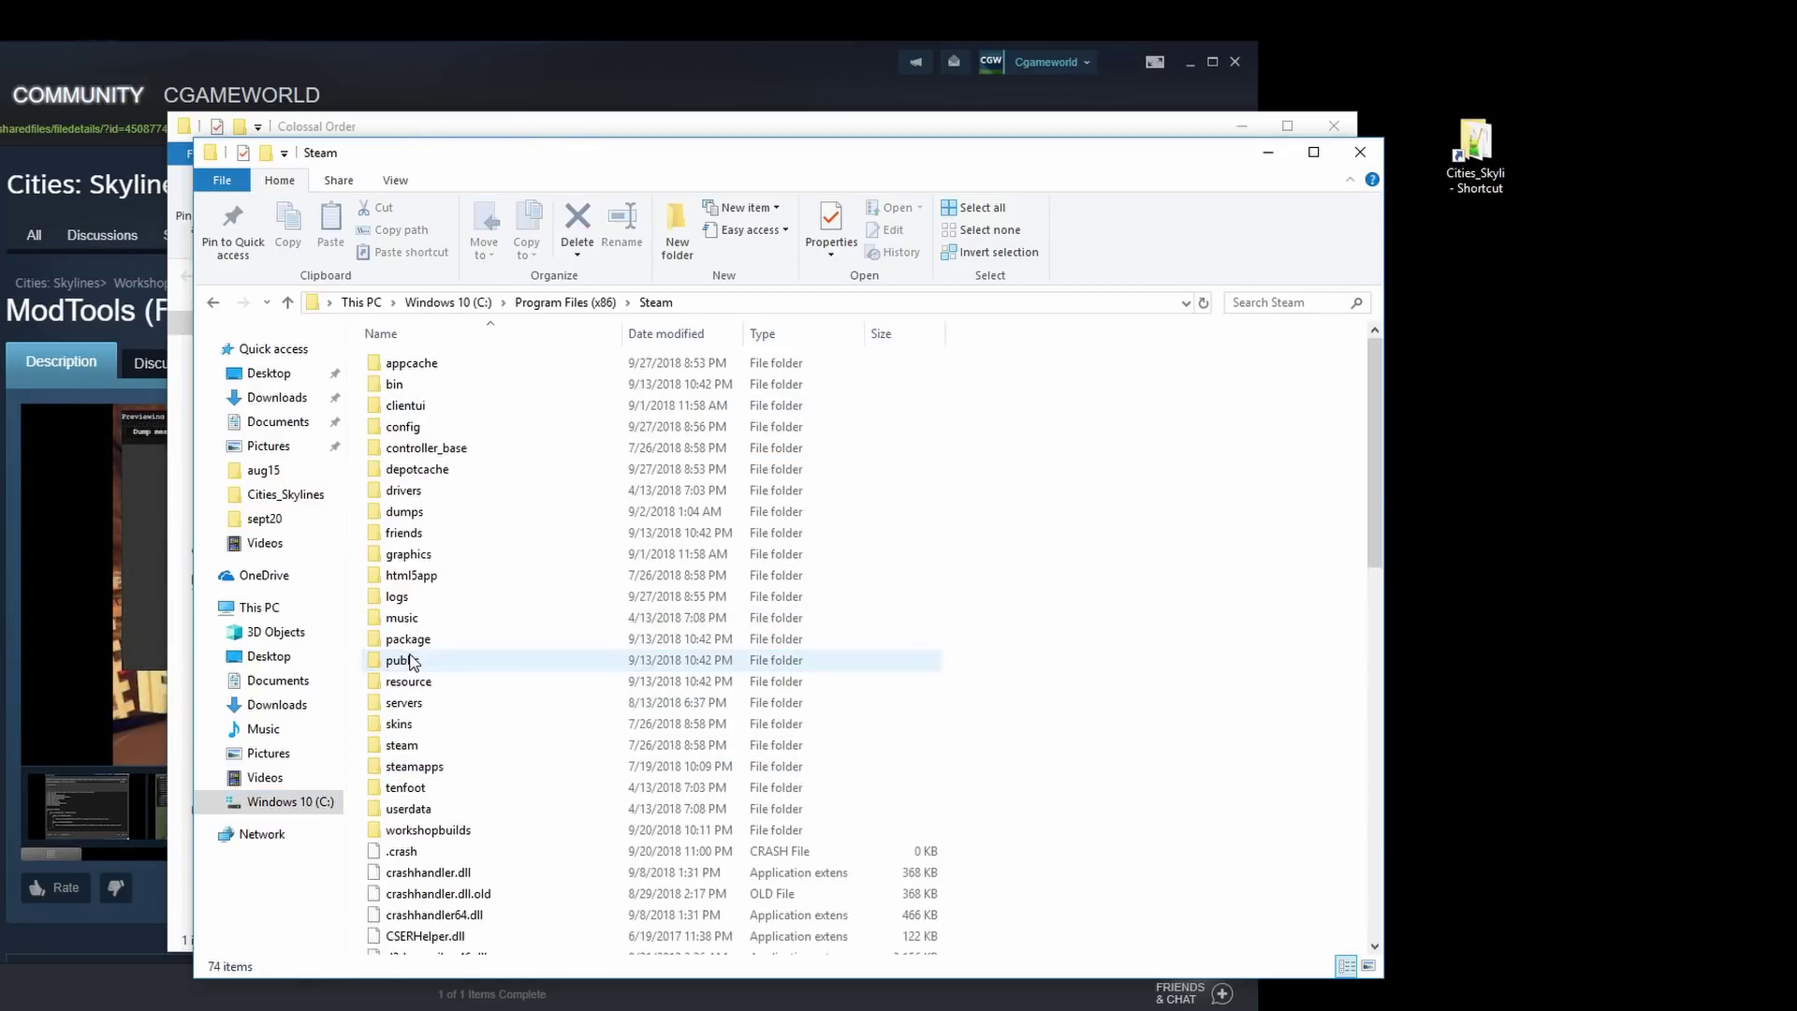
{"action": "double_click", "coordinate": [454, 767]}
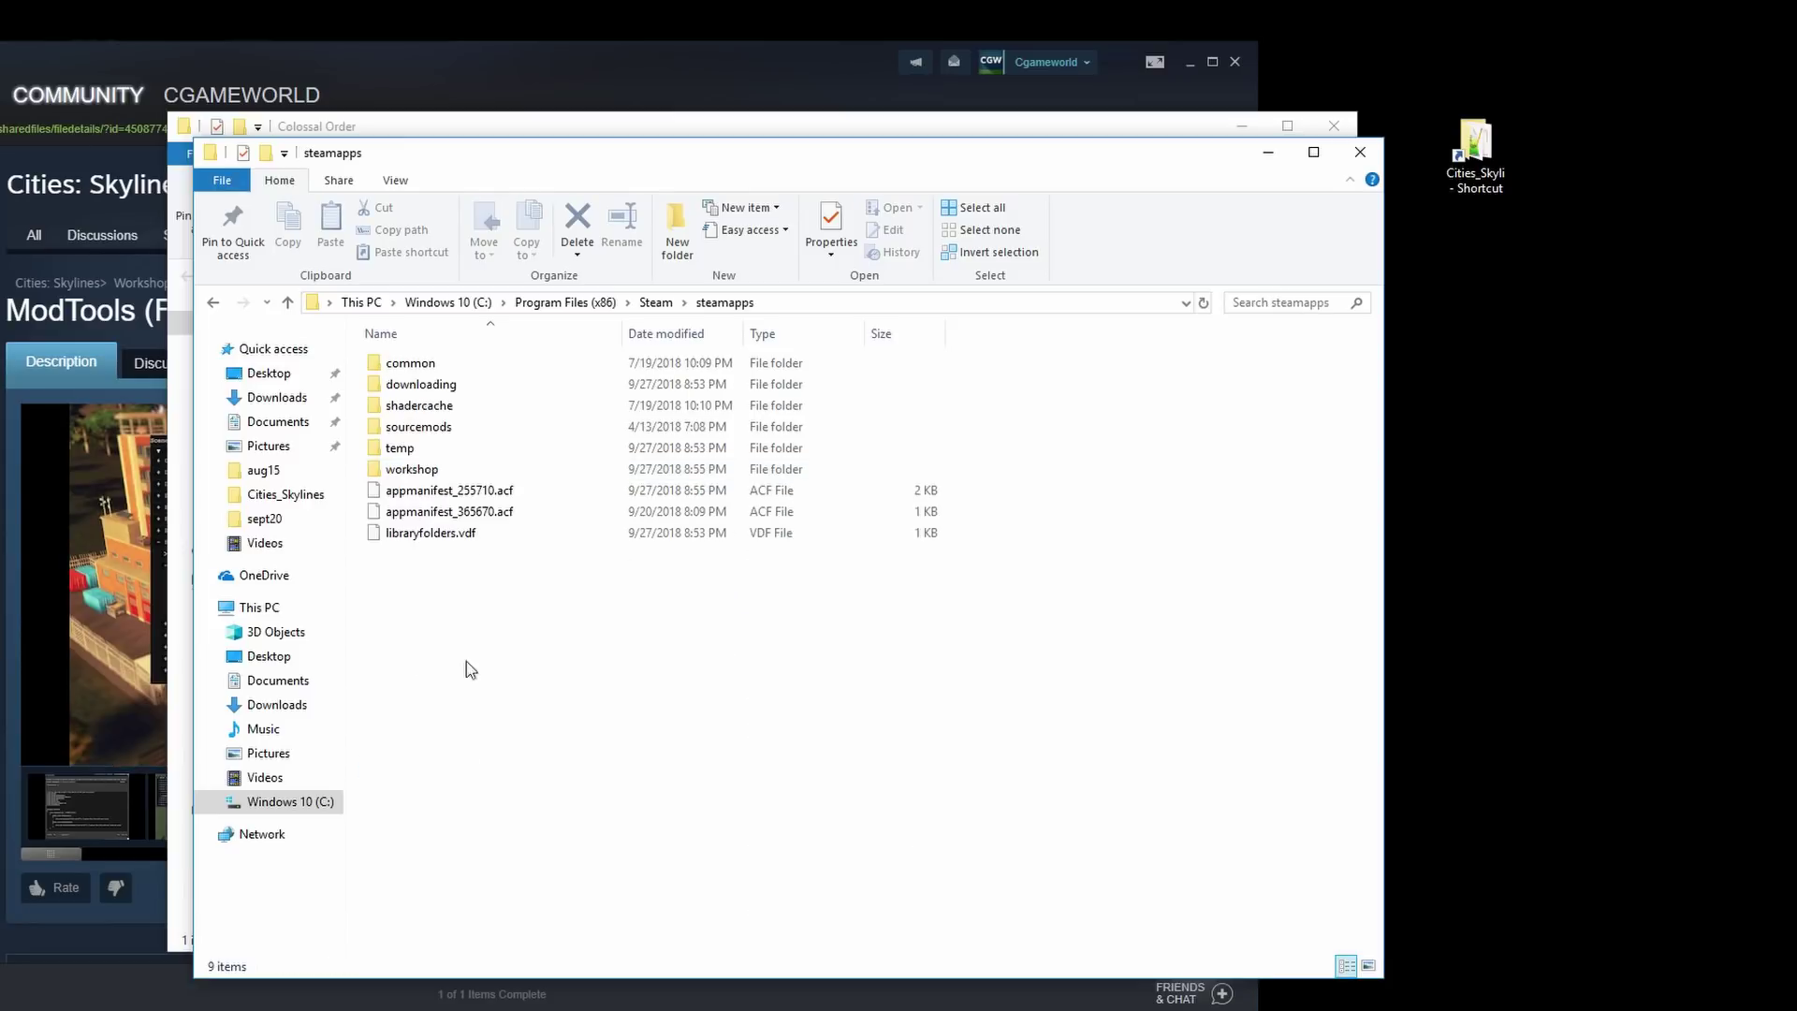
{"action": "double_click", "coordinate": [464, 468]}
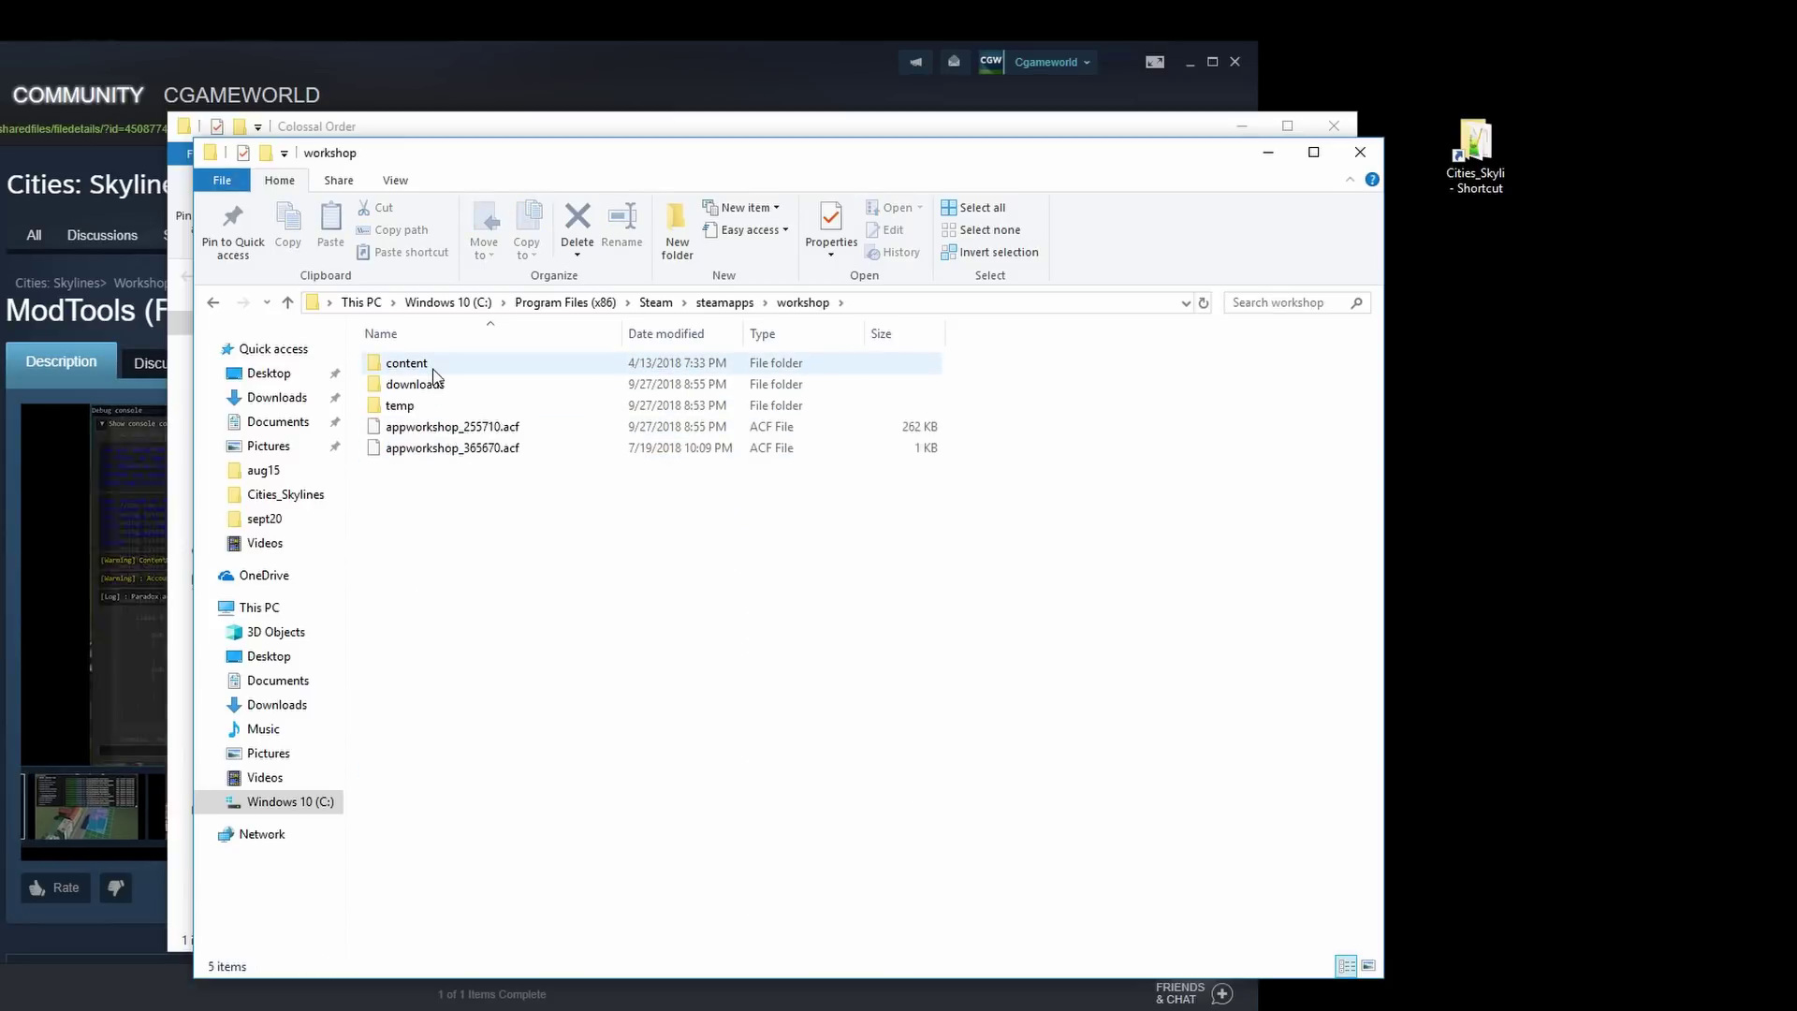
{"action": "double_click", "coordinate": [433, 373]}
{"action": "double_click", "coordinate": [461, 371]}
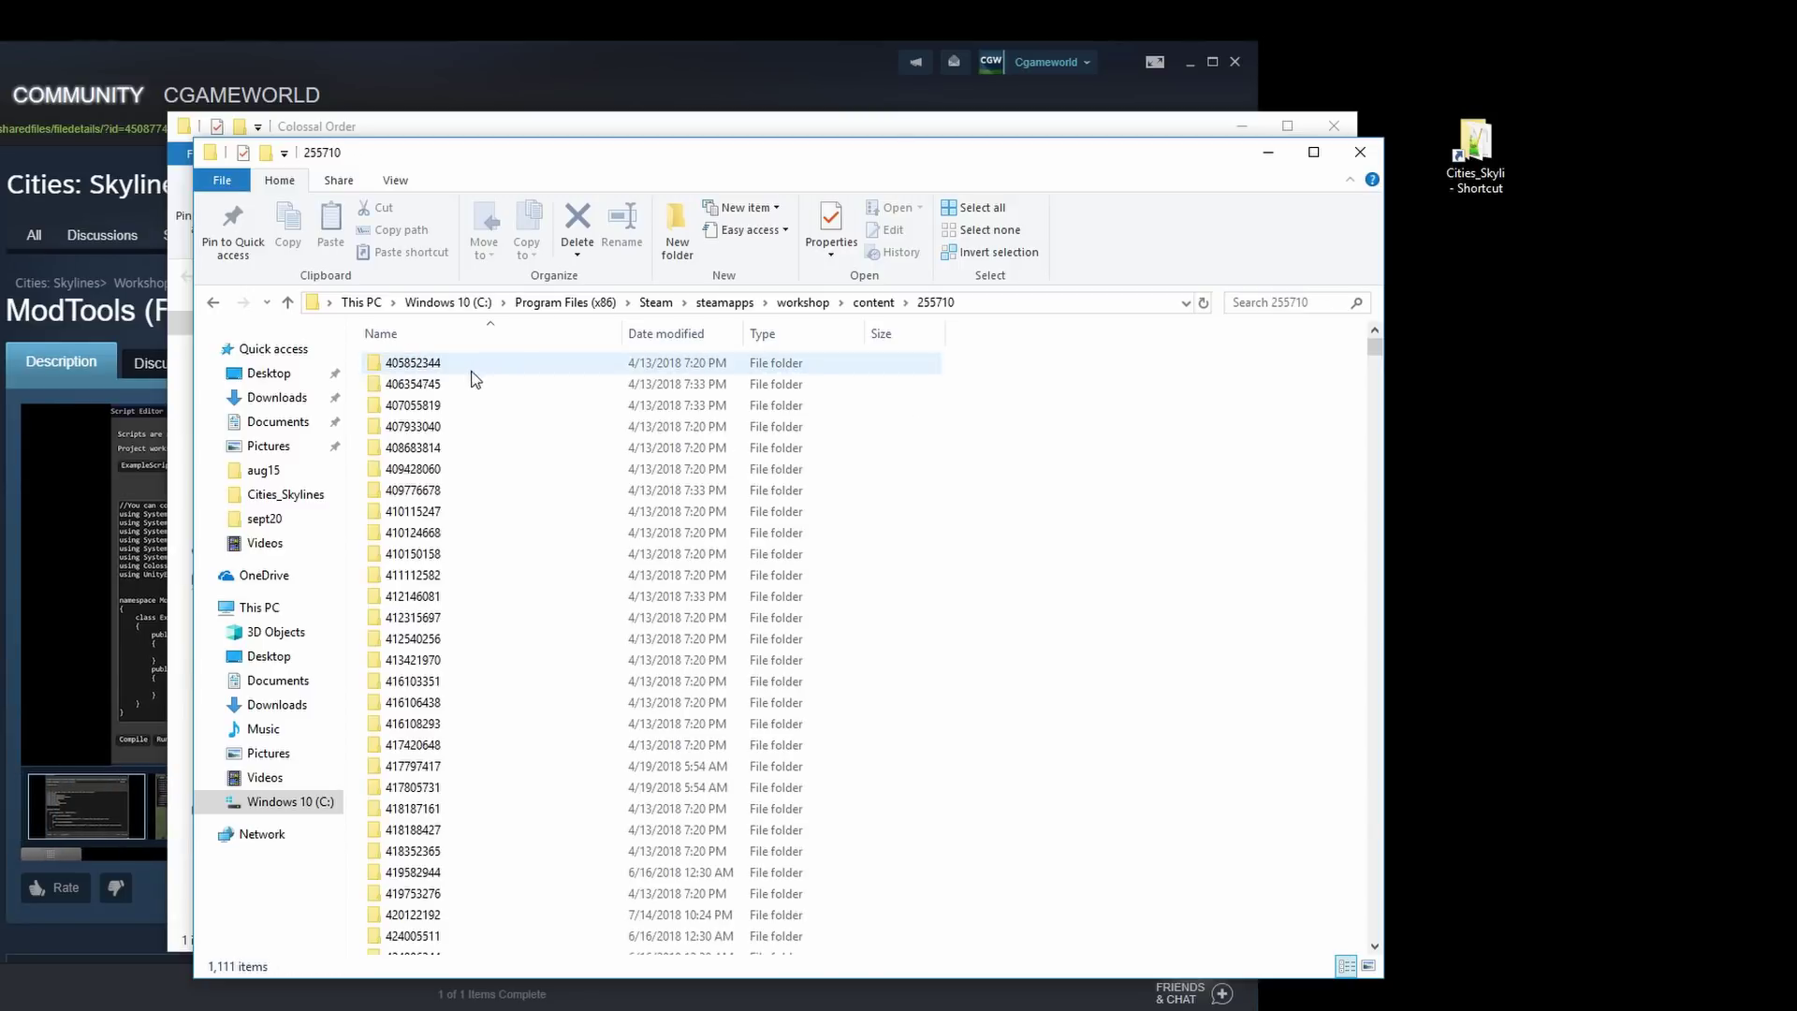
Search the 255710 folder for 450877484 and copy the matching mod folder.
{"action": "left_click", "coordinate": [1308, 301]}
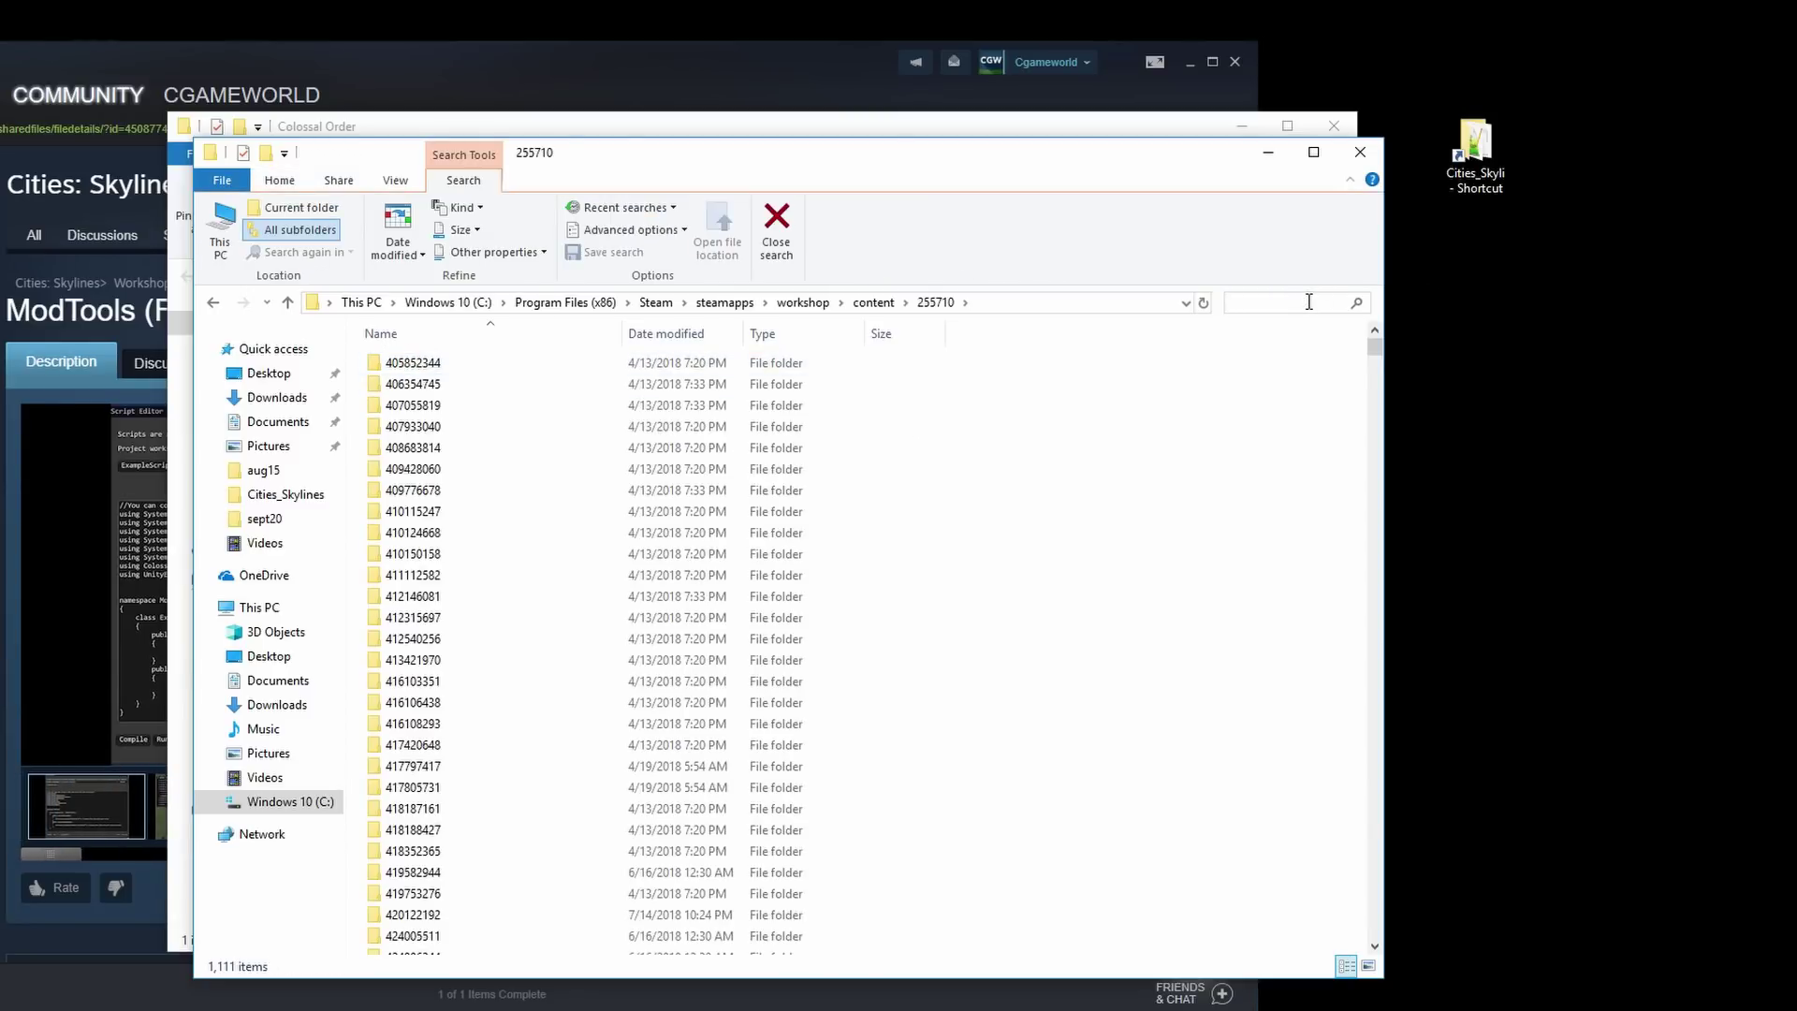
{"action": "type", "text": "450877484"}
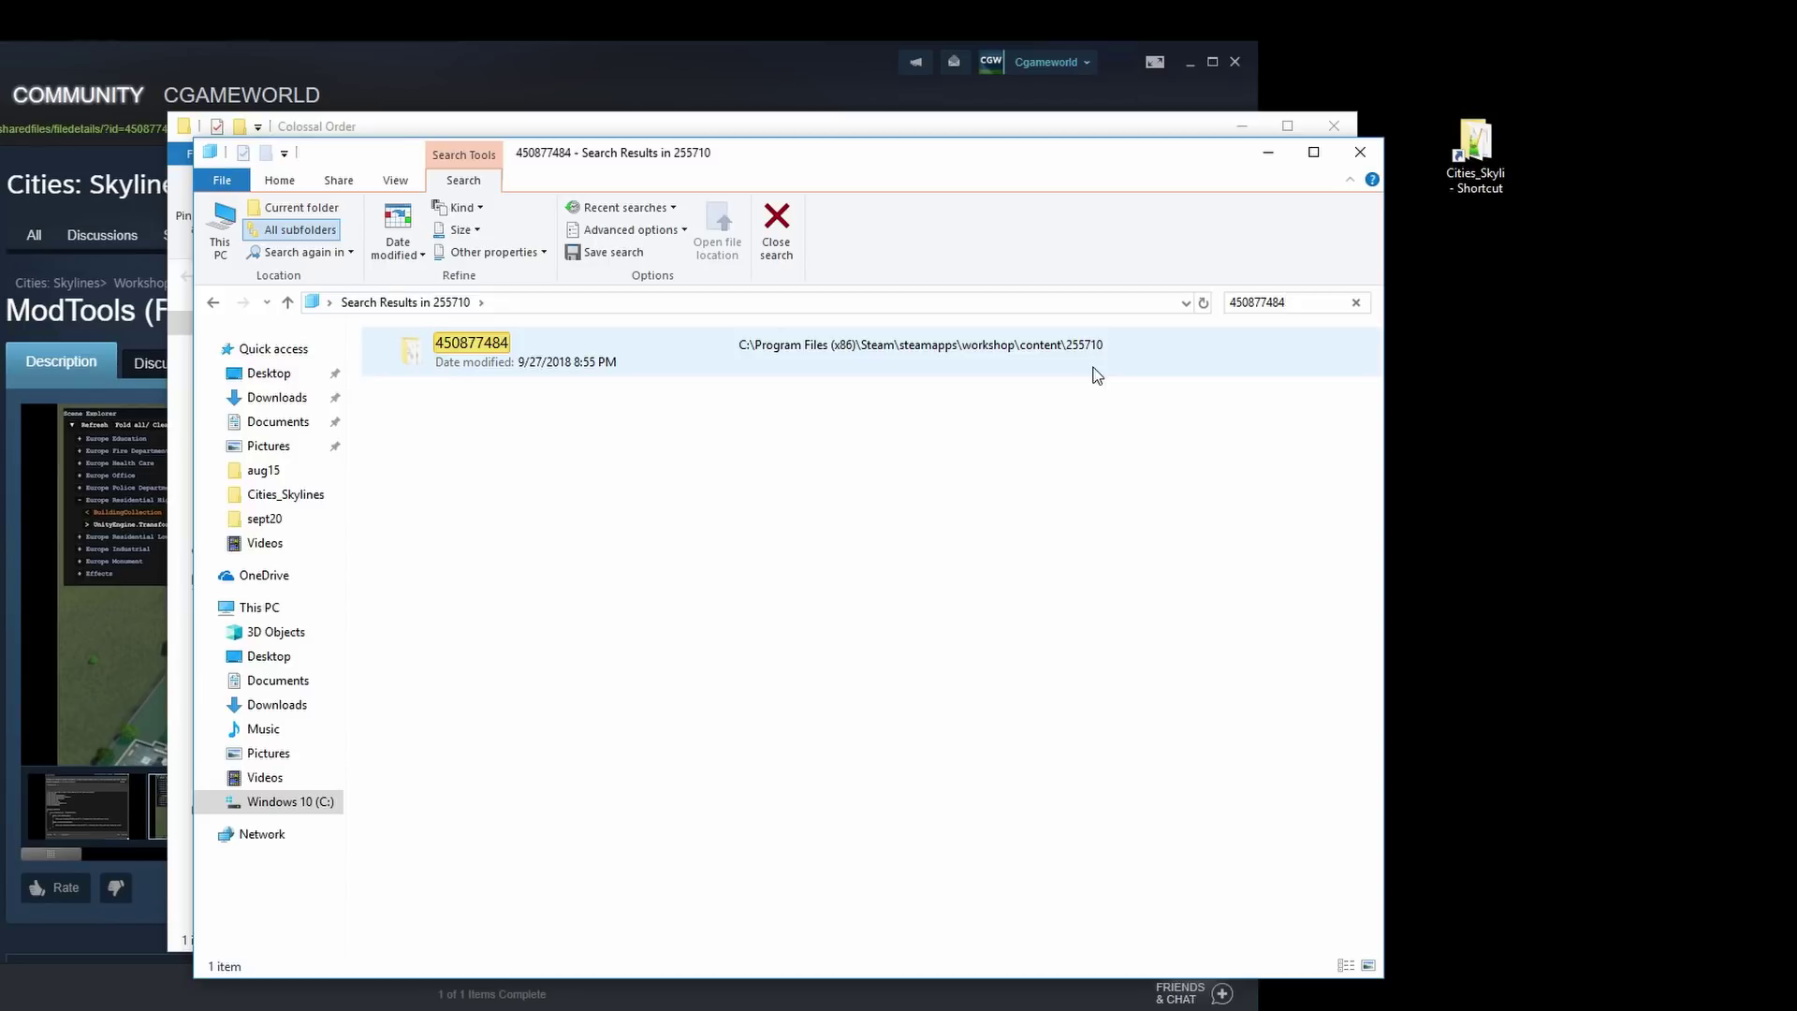
{"action": "right_click", "coordinate": [1094, 359]}
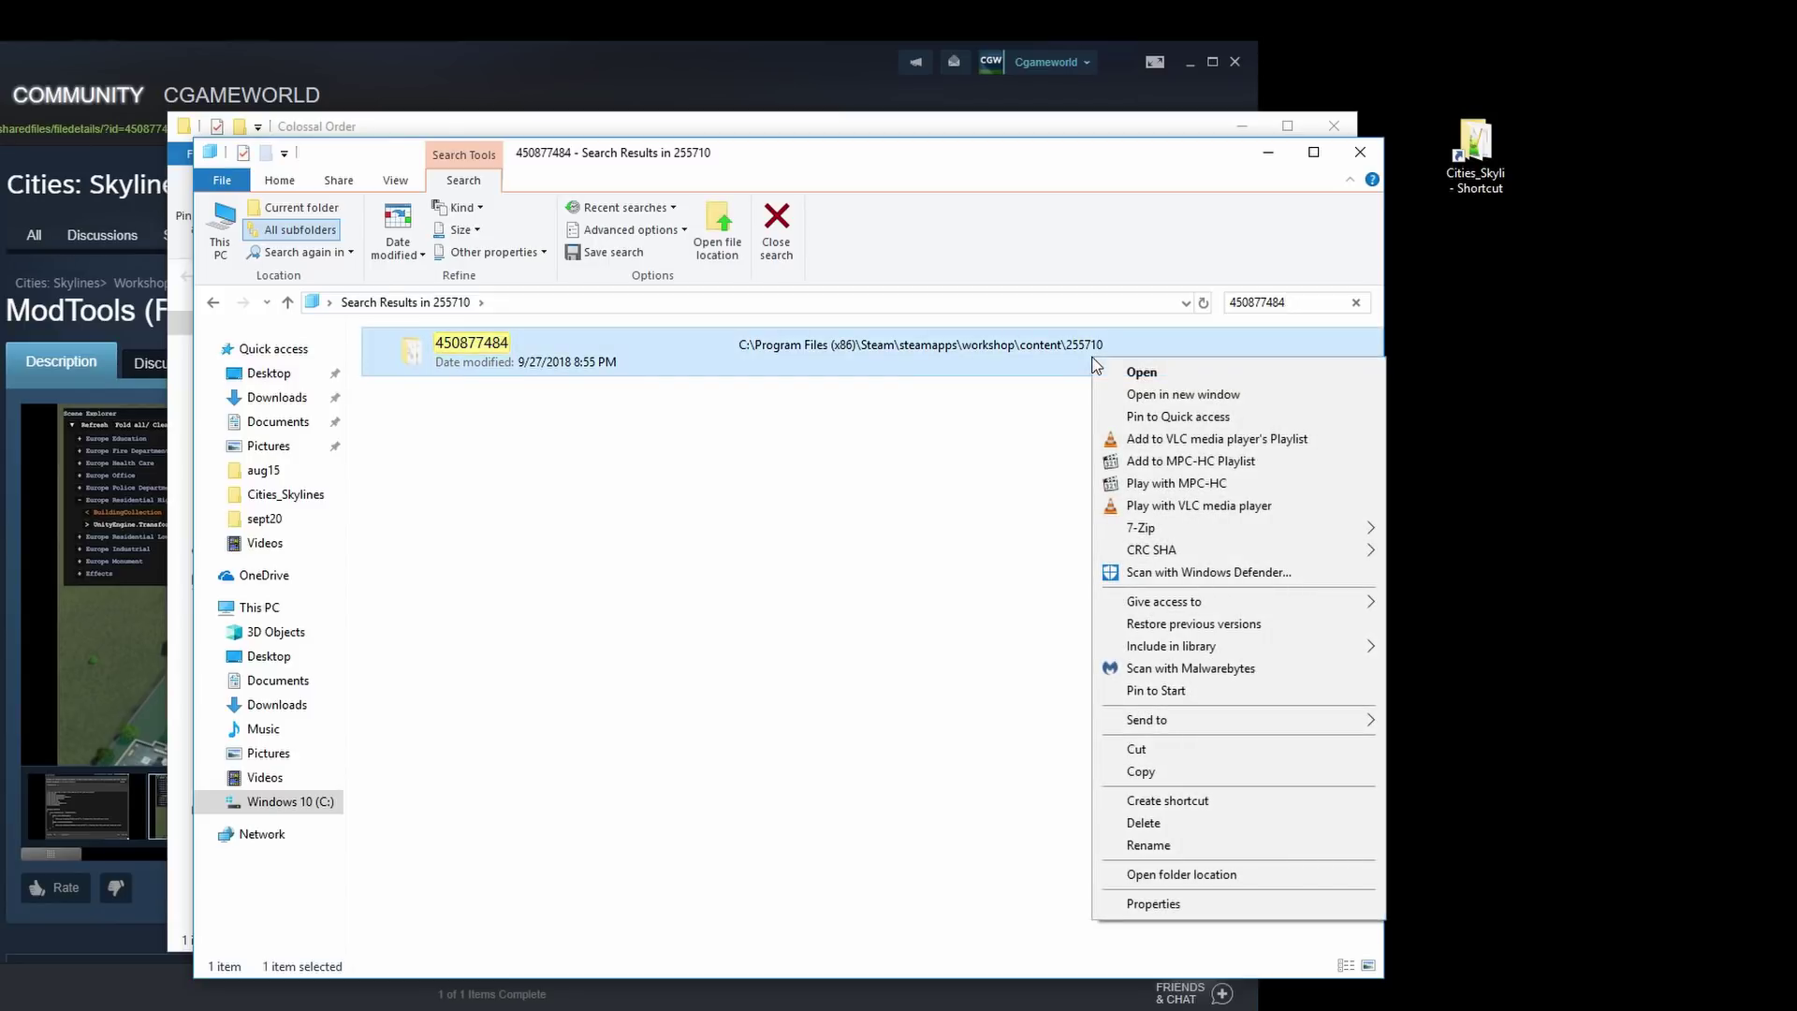
{"action": "left_click", "coordinate": [1172, 777]}
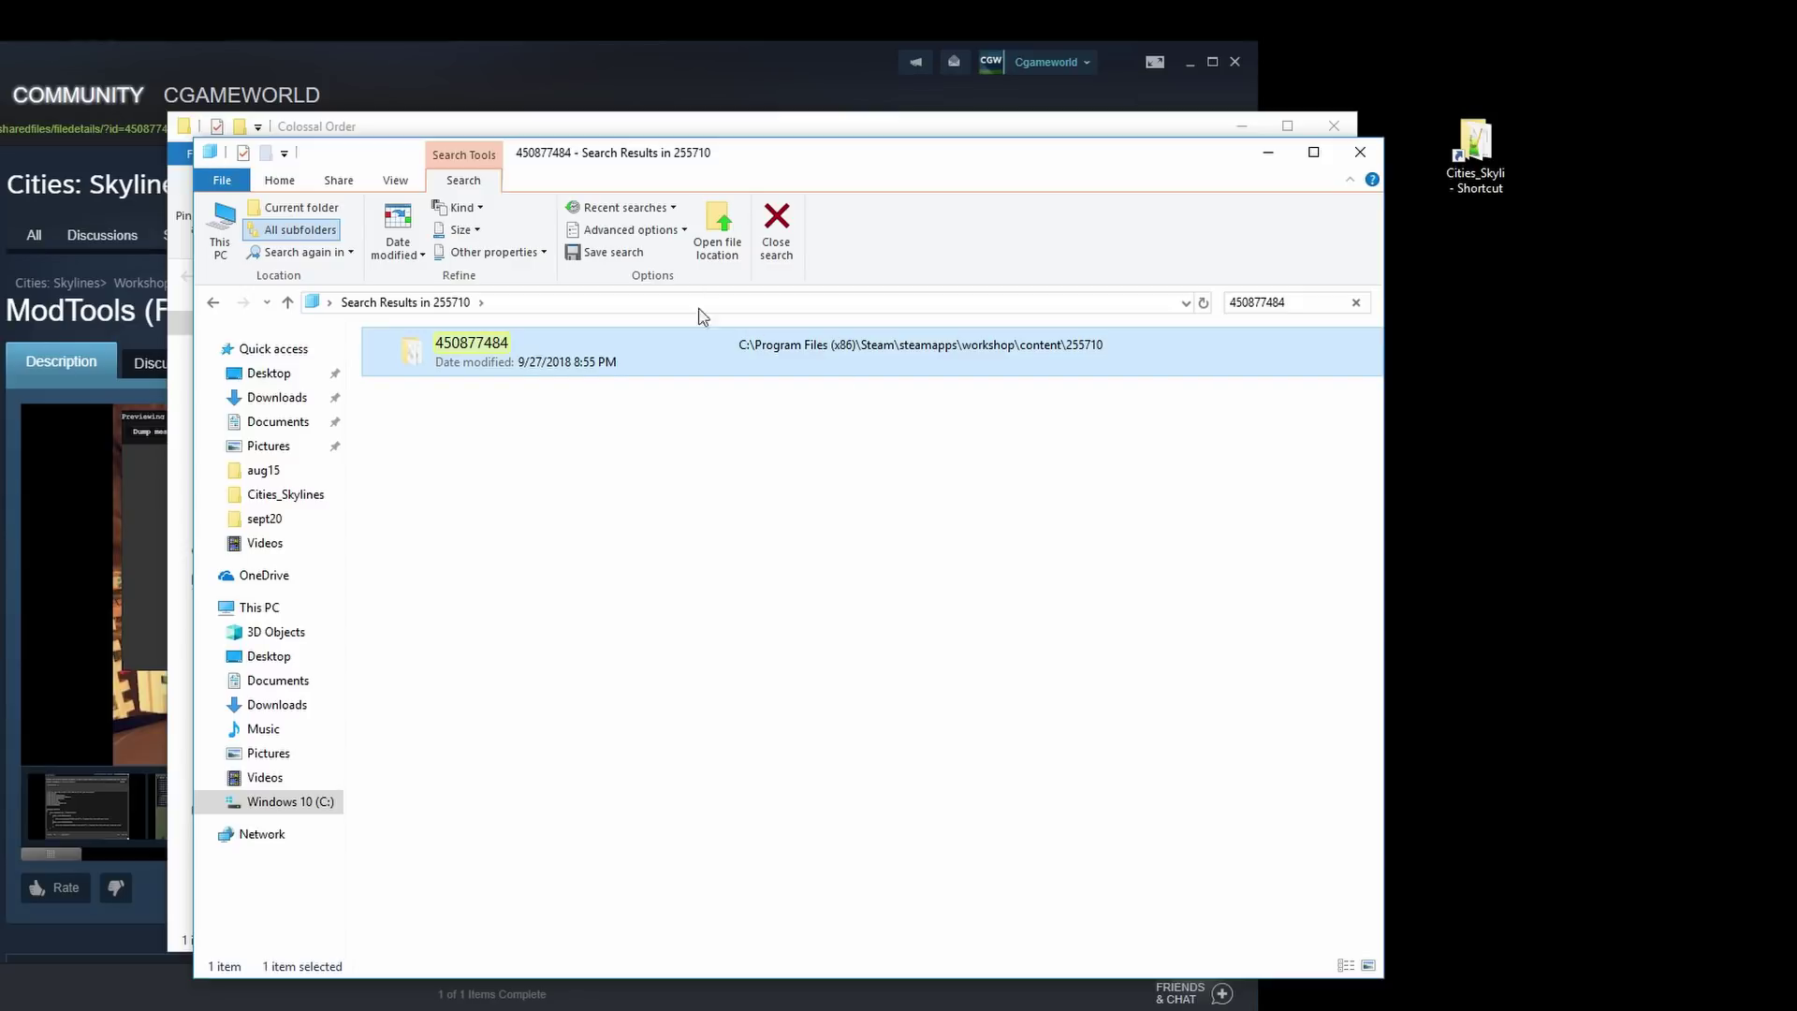
Paste the copied mod folder into Cities_Skylines\Addons\Mods inside the Colossal Order folder.
{"action": "left_click_drag", "start_coordinate": [733, 154], "coordinate": [1231, 187]}
{"action": "left_click", "coordinate": [610, 155]}
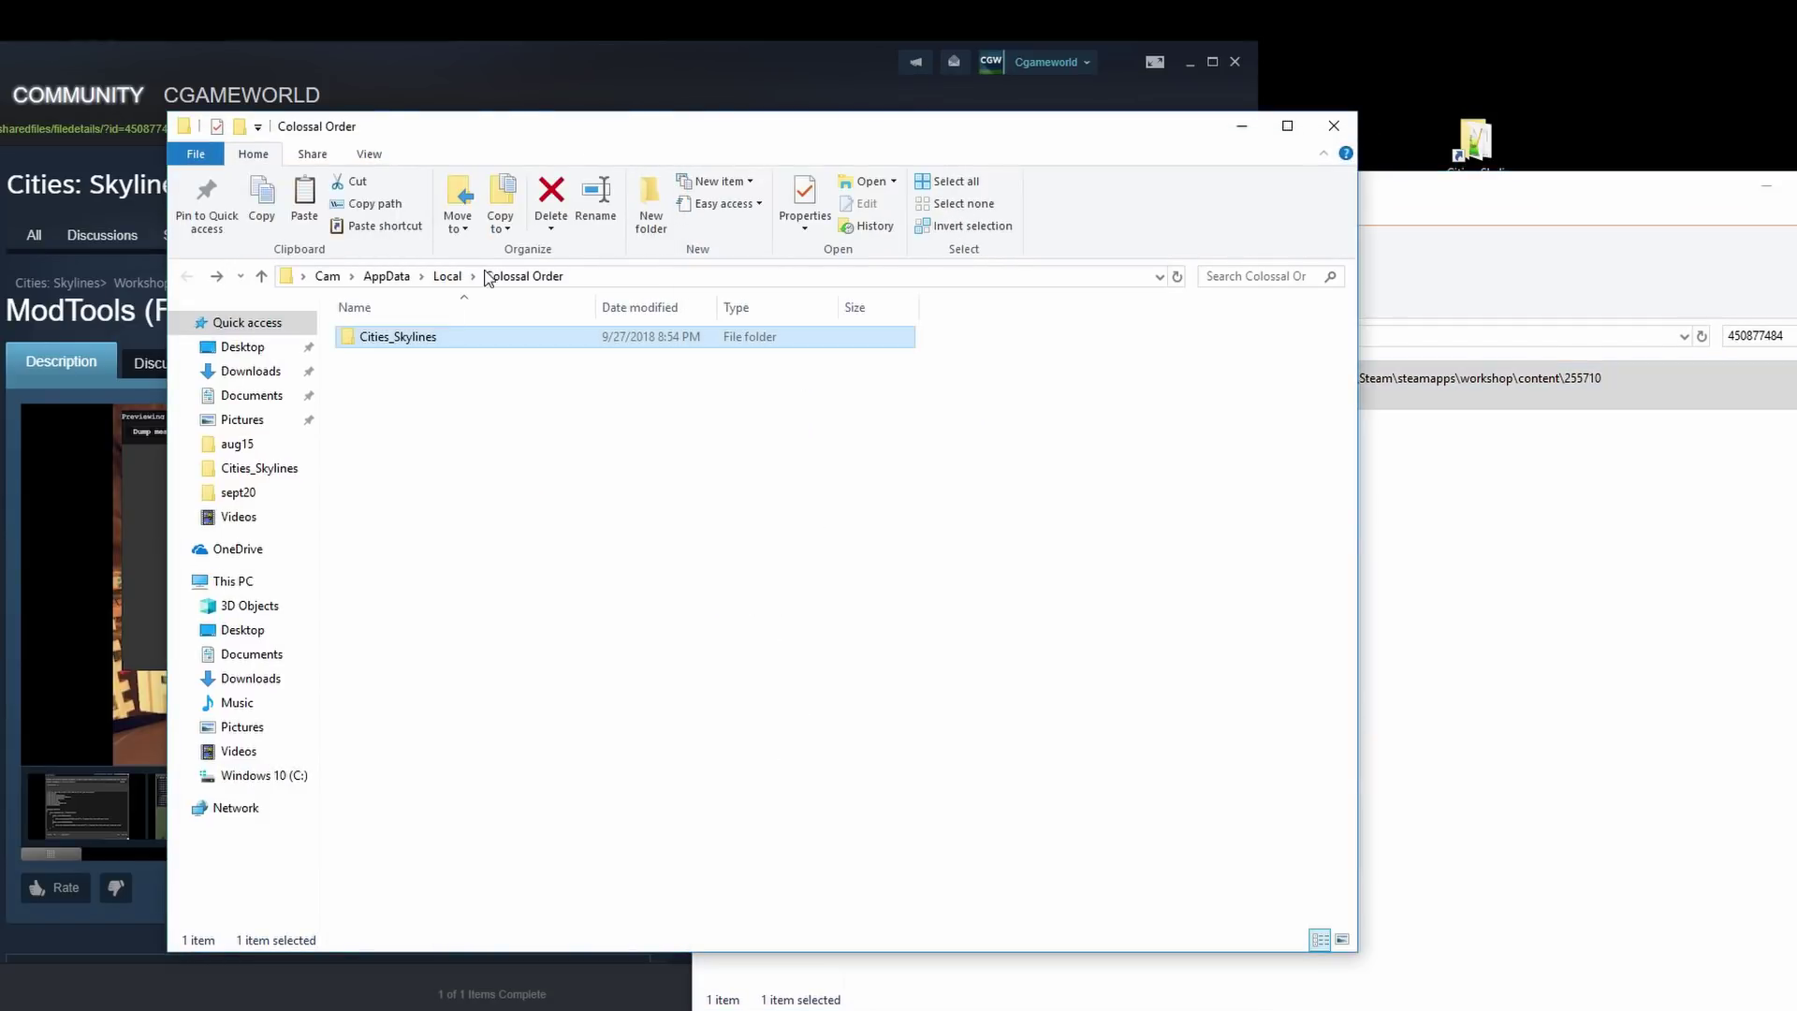
{"action": "double_click", "coordinate": [403, 338]}
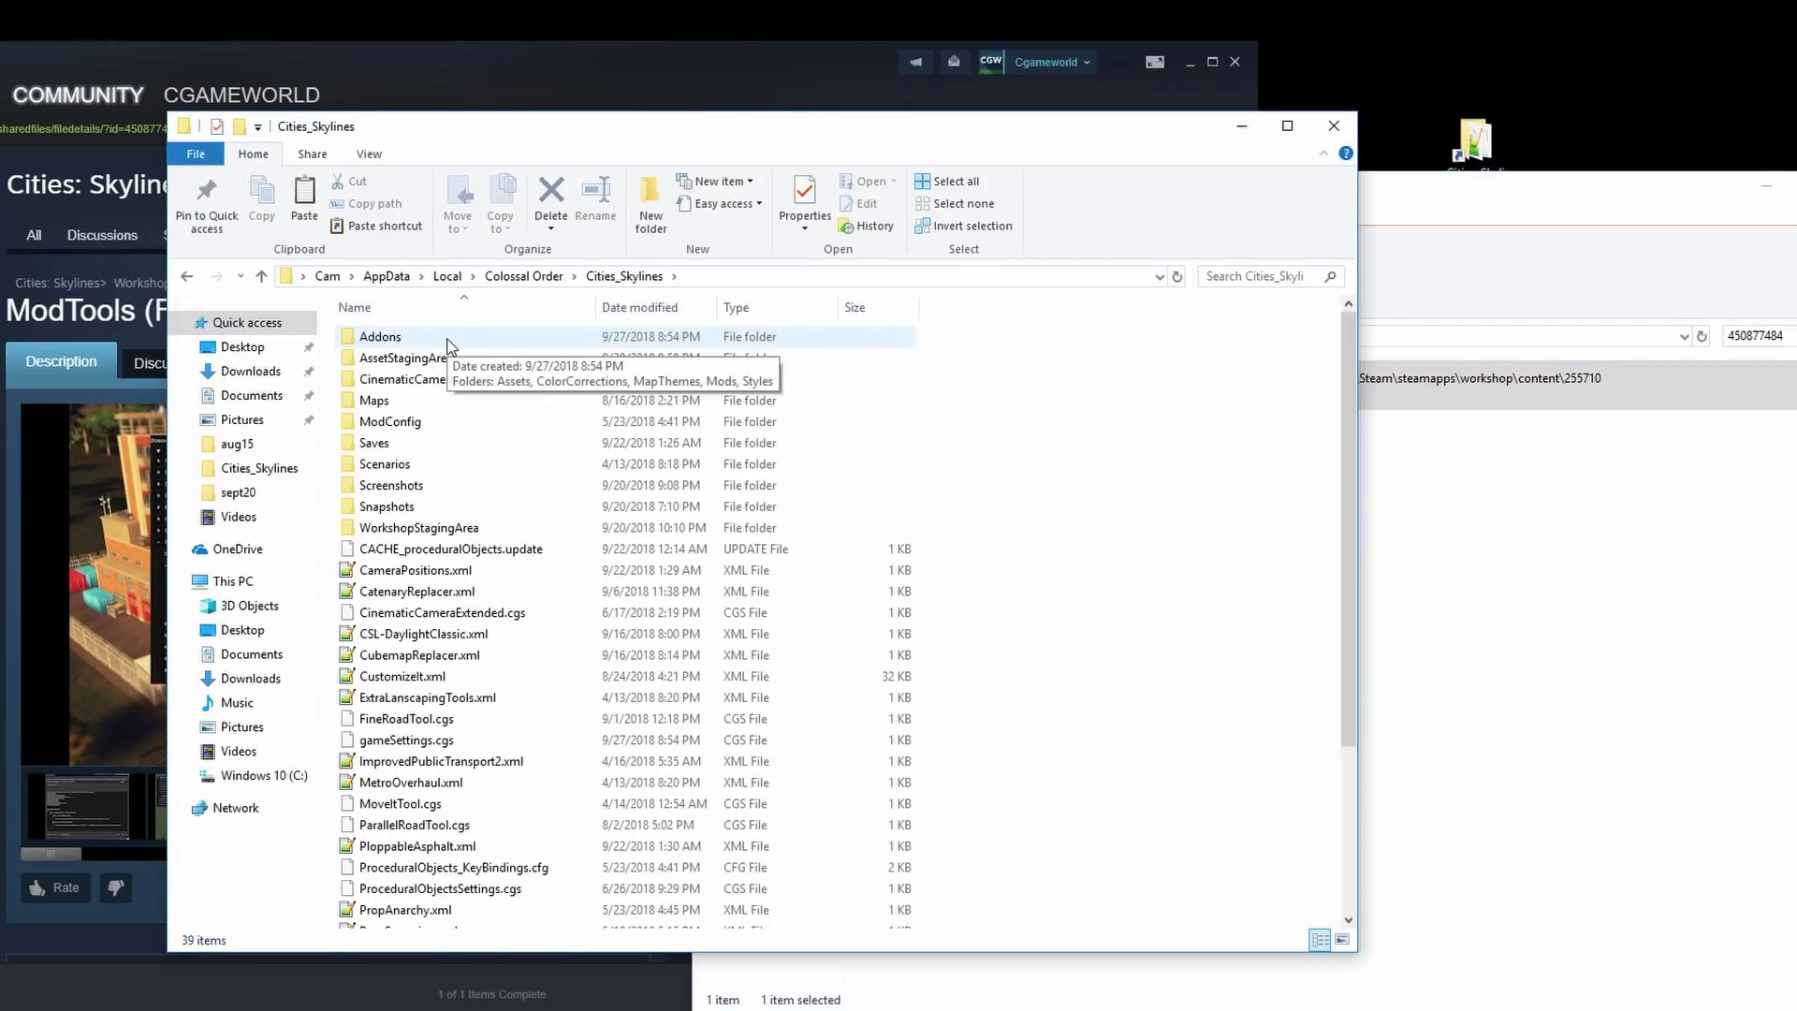
{"action": "double_click", "coordinate": [447, 341]}
{"action": "double_click", "coordinate": [428, 403]}
{"action": "right_click", "coordinate": [475, 382]}
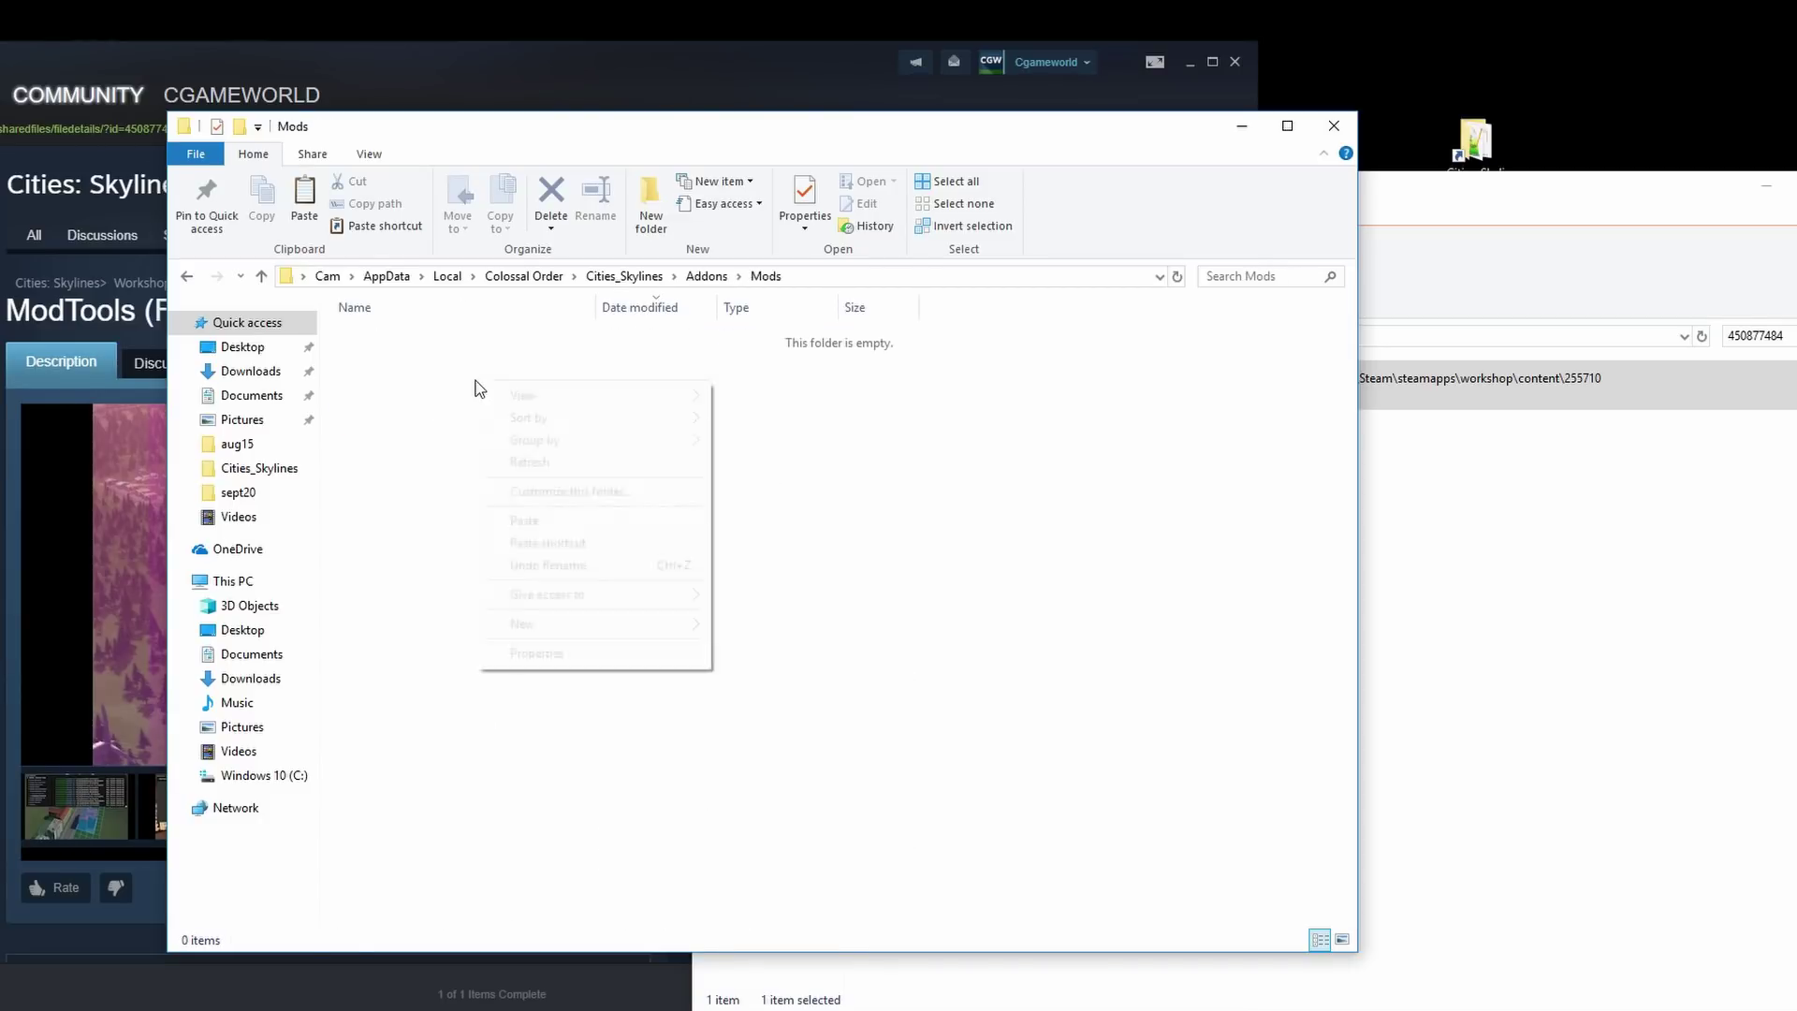
{"action": "left_click", "coordinate": [553, 520]}
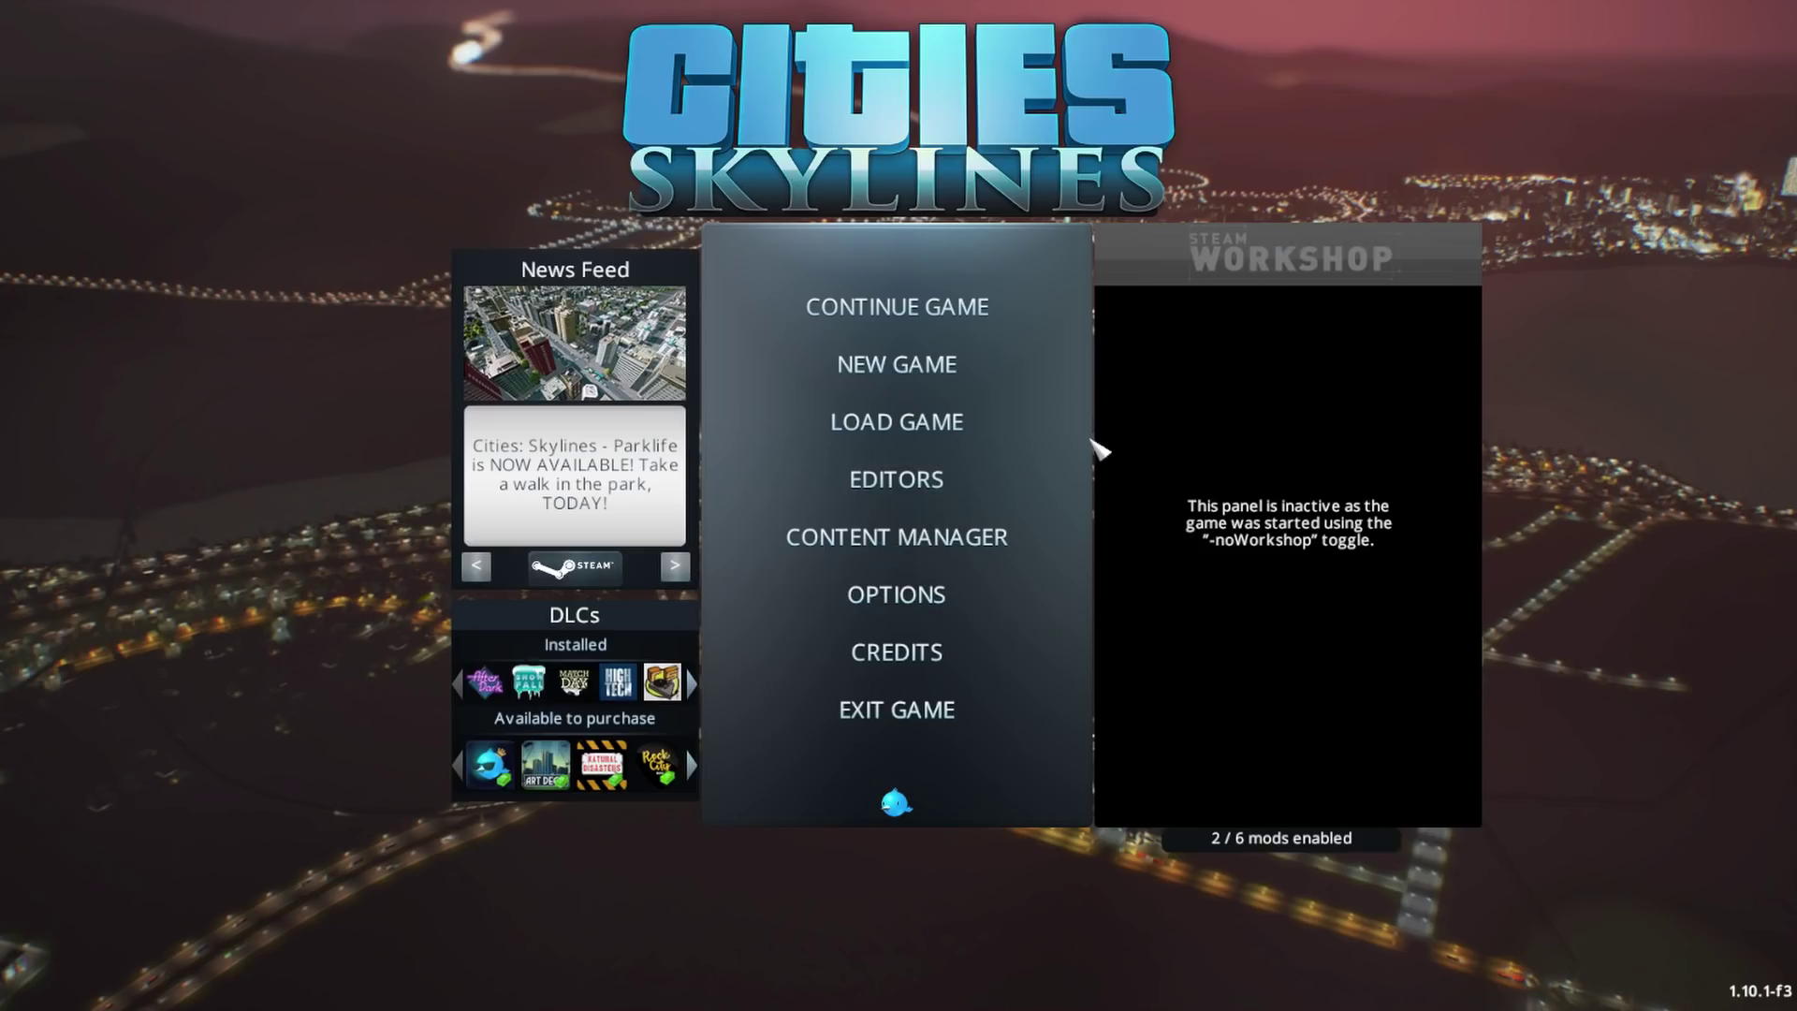
Check in the game's Content Manager that the ModTools mod is switched on, and return to the main menu.
{"action": "left_click", "coordinate": [999, 556]}
{"action": "left_click", "coordinate": [281, 348]}
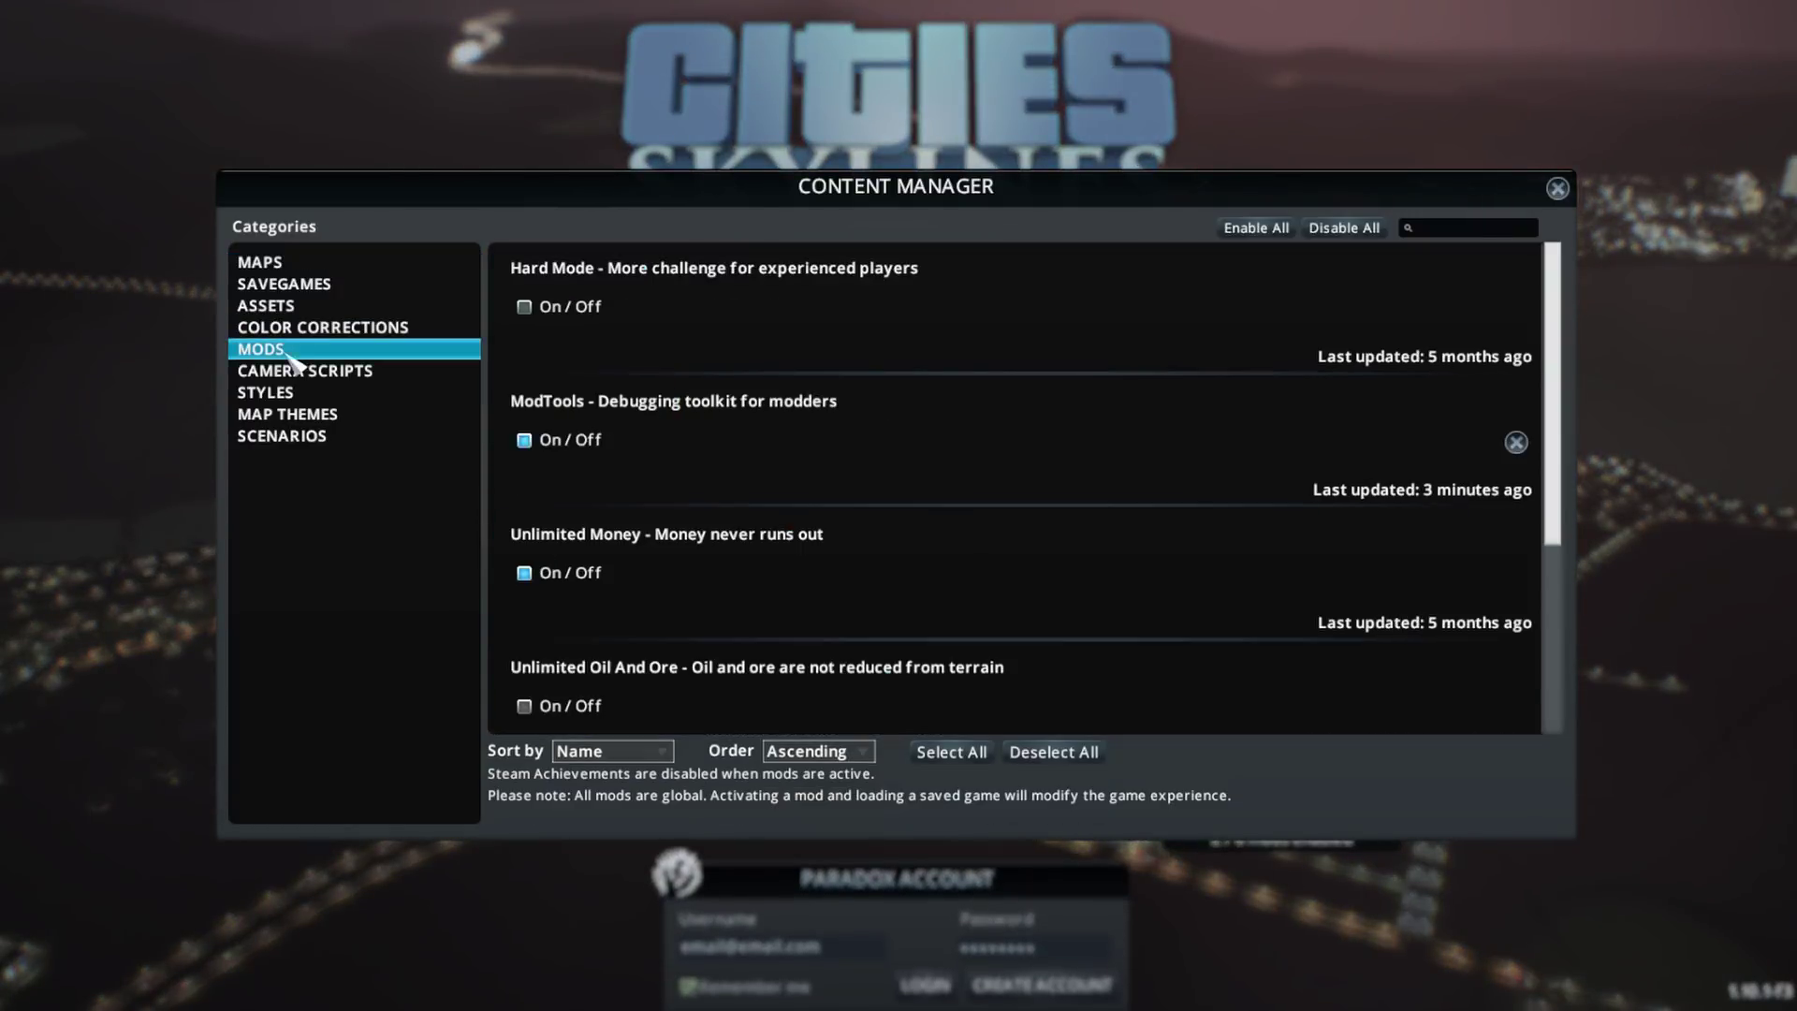
{"action": "left_click", "coordinate": [524, 440]}
{"action": "left_click", "coordinate": [1559, 189]}
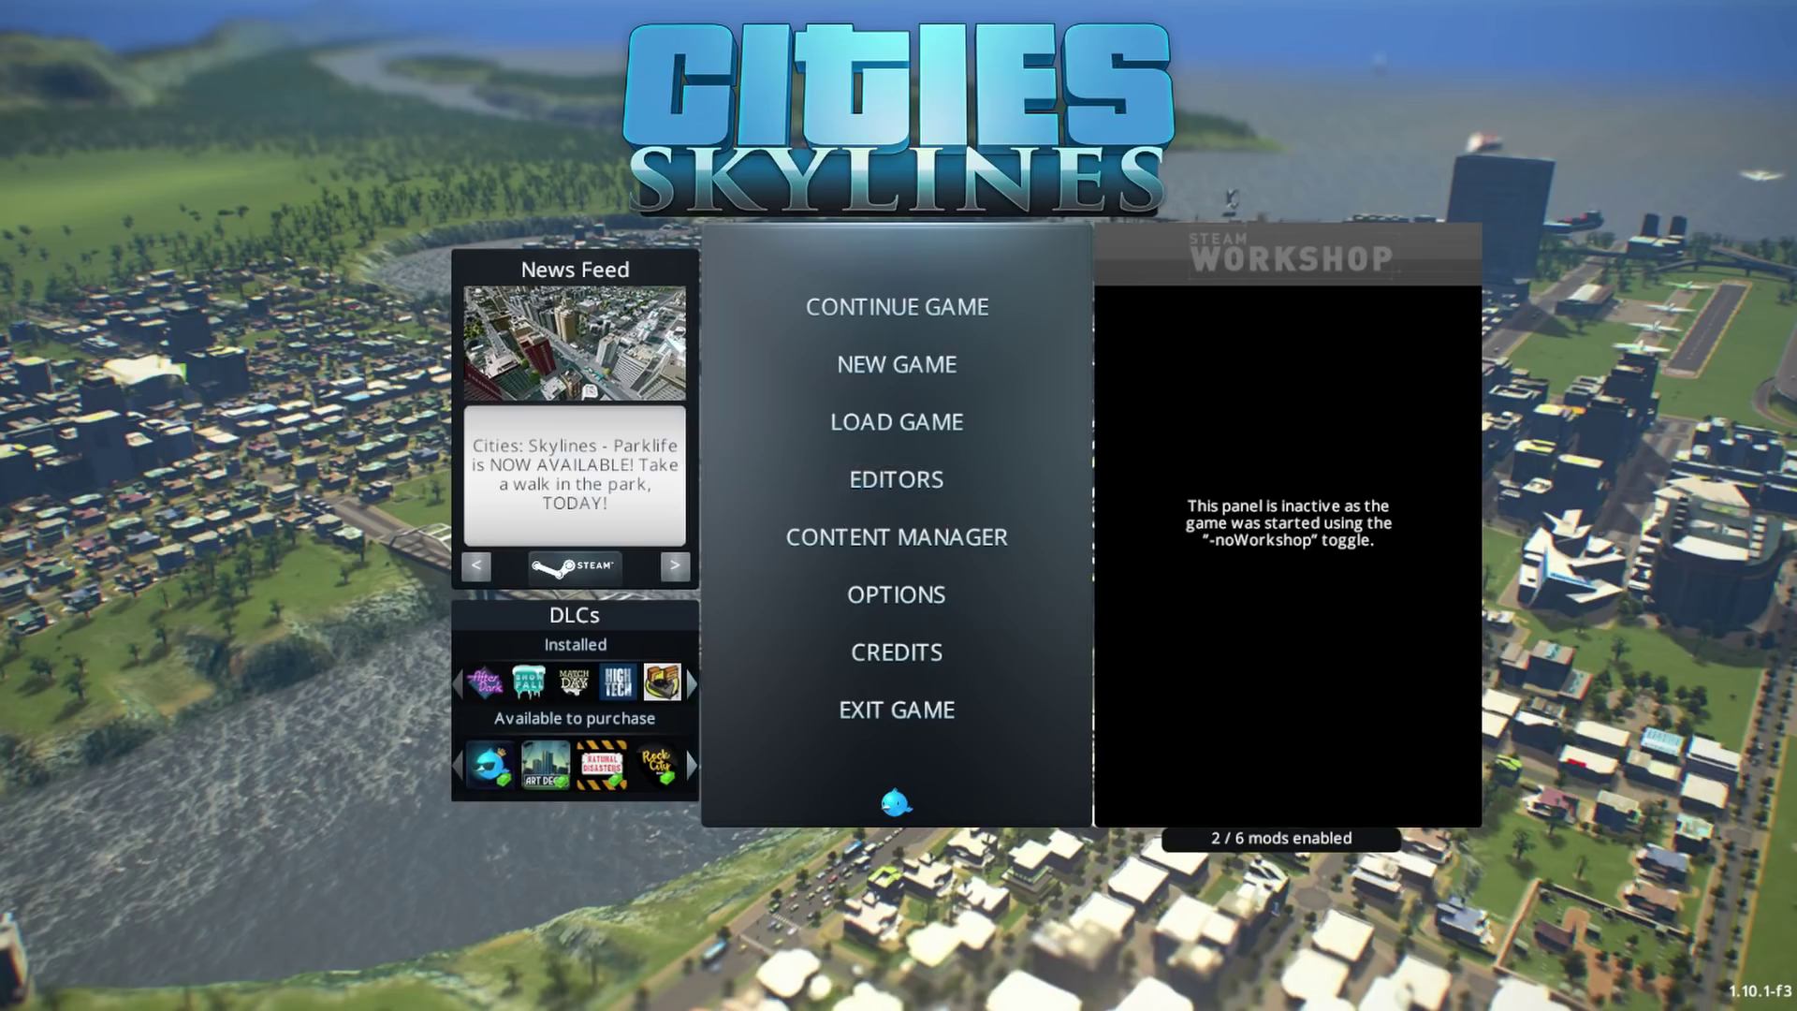
Start a new asset in the Asset Editor using the built-in Temperate theme.
{"action": "left_click", "coordinate": [951, 510]}
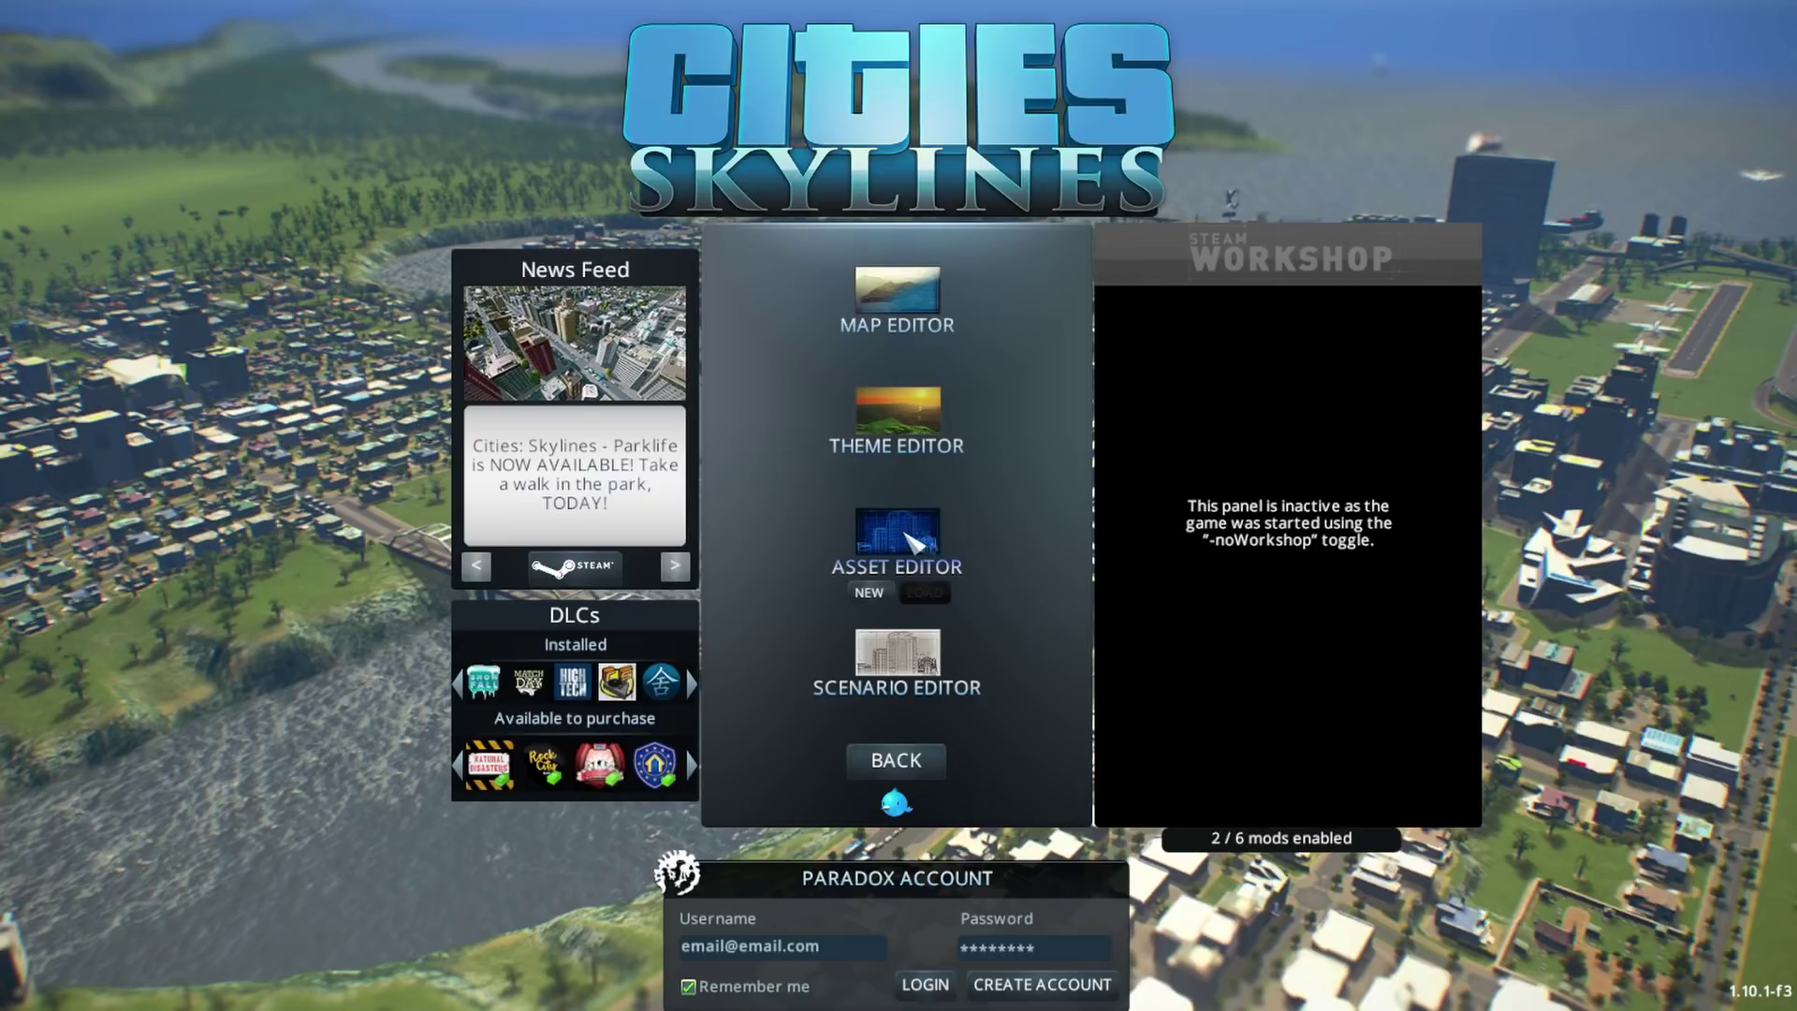
{"action": "left_click", "coordinate": [894, 585]}
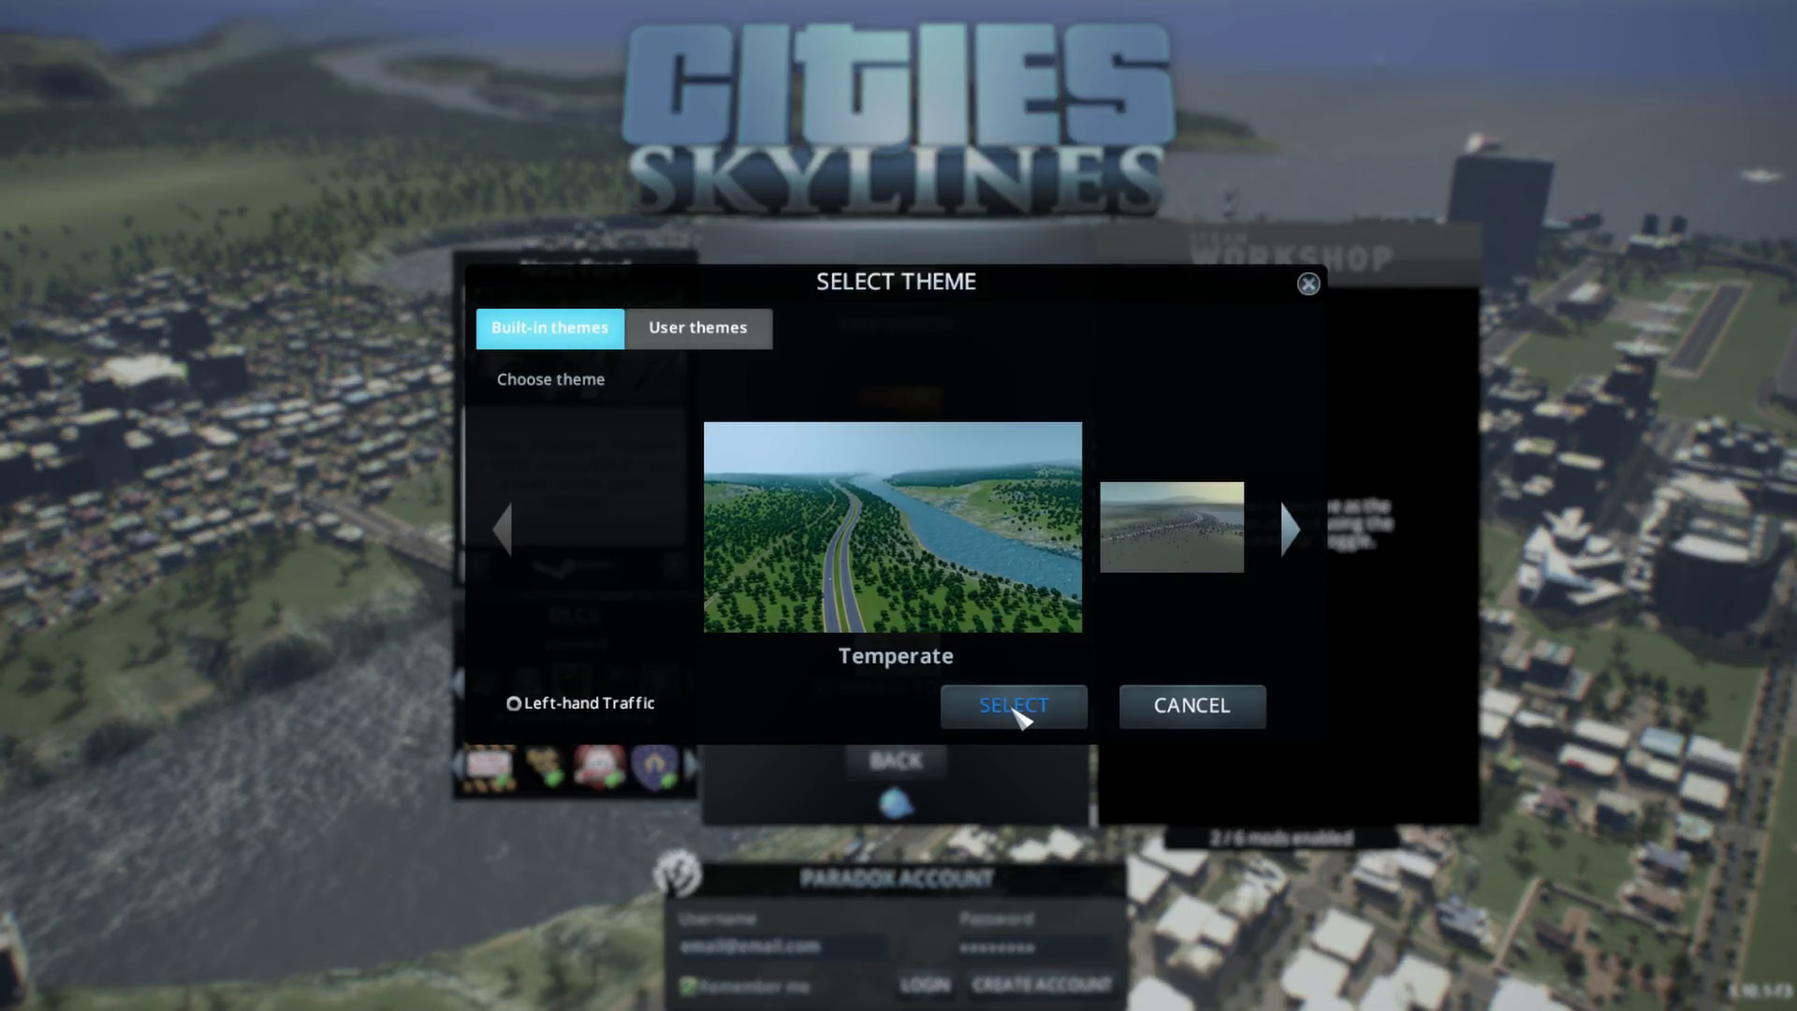
{"action": "left_click", "coordinate": [1016, 711]}
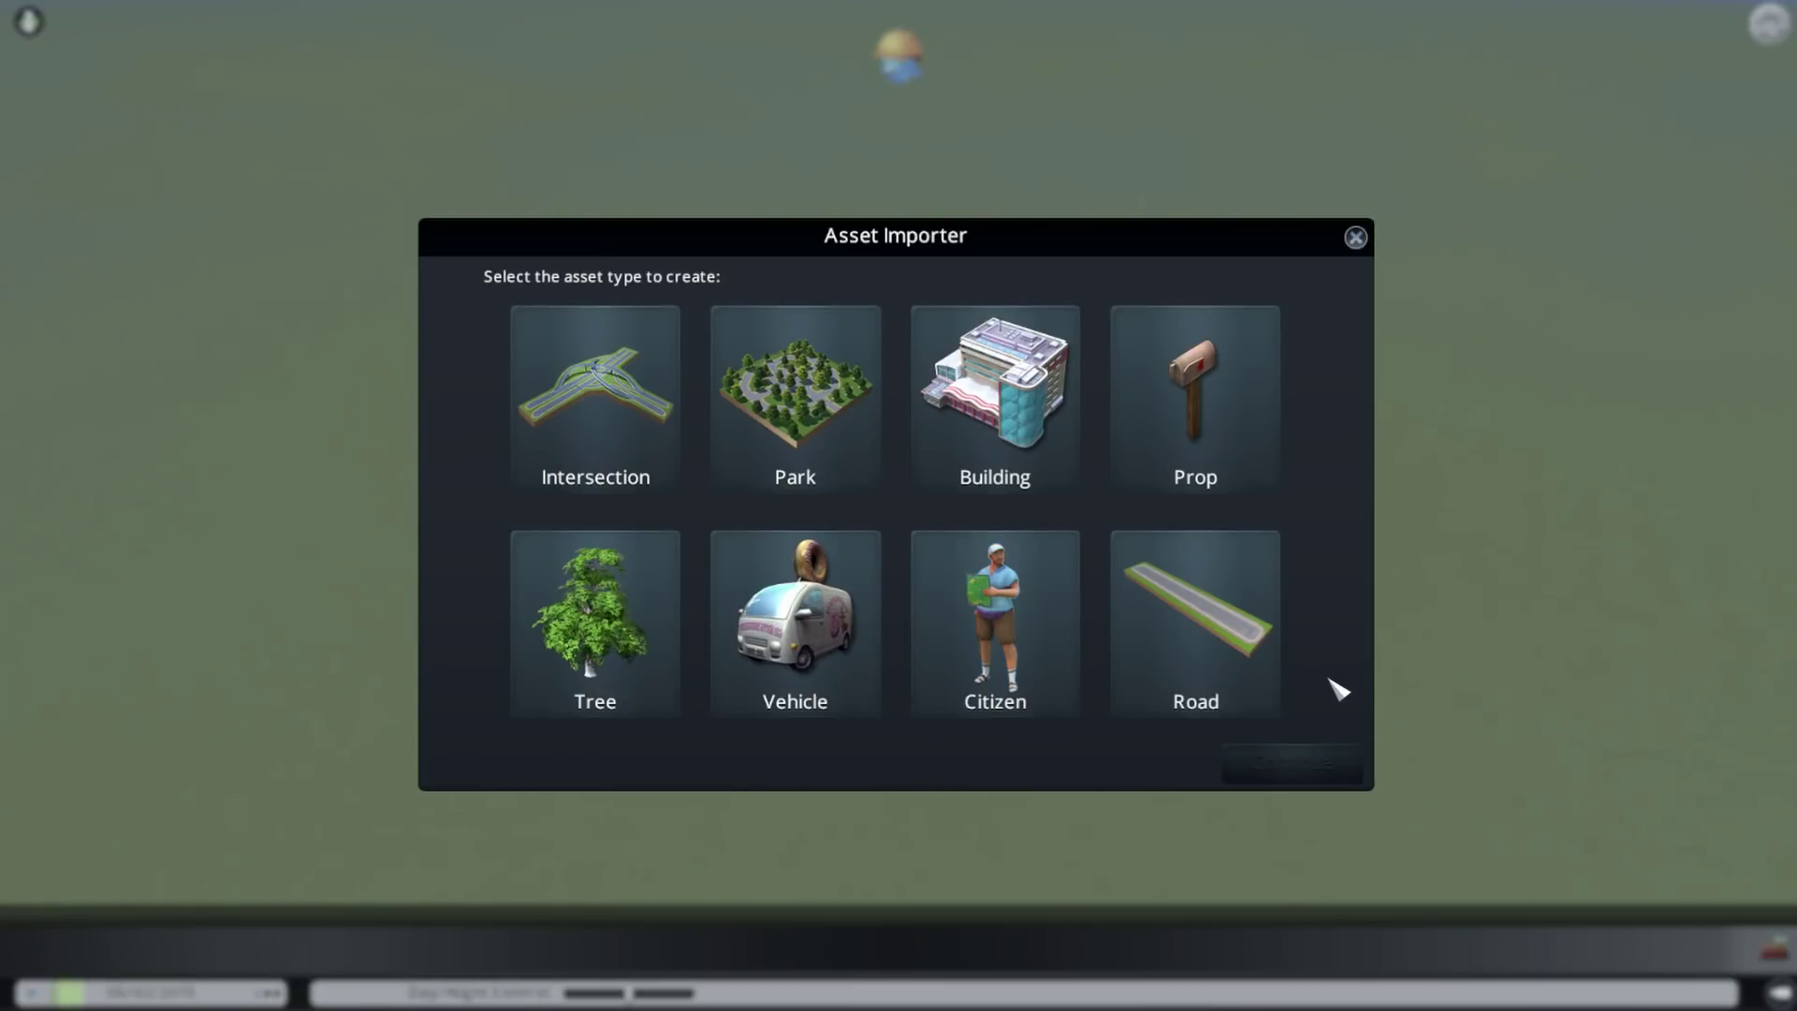
Choose Road as the asset type and create it from the After Dark Two-Lane Road template.
{"action": "left_click", "coordinate": [1189, 685]}
{"action": "left_click", "coordinate": [1290, 763]}
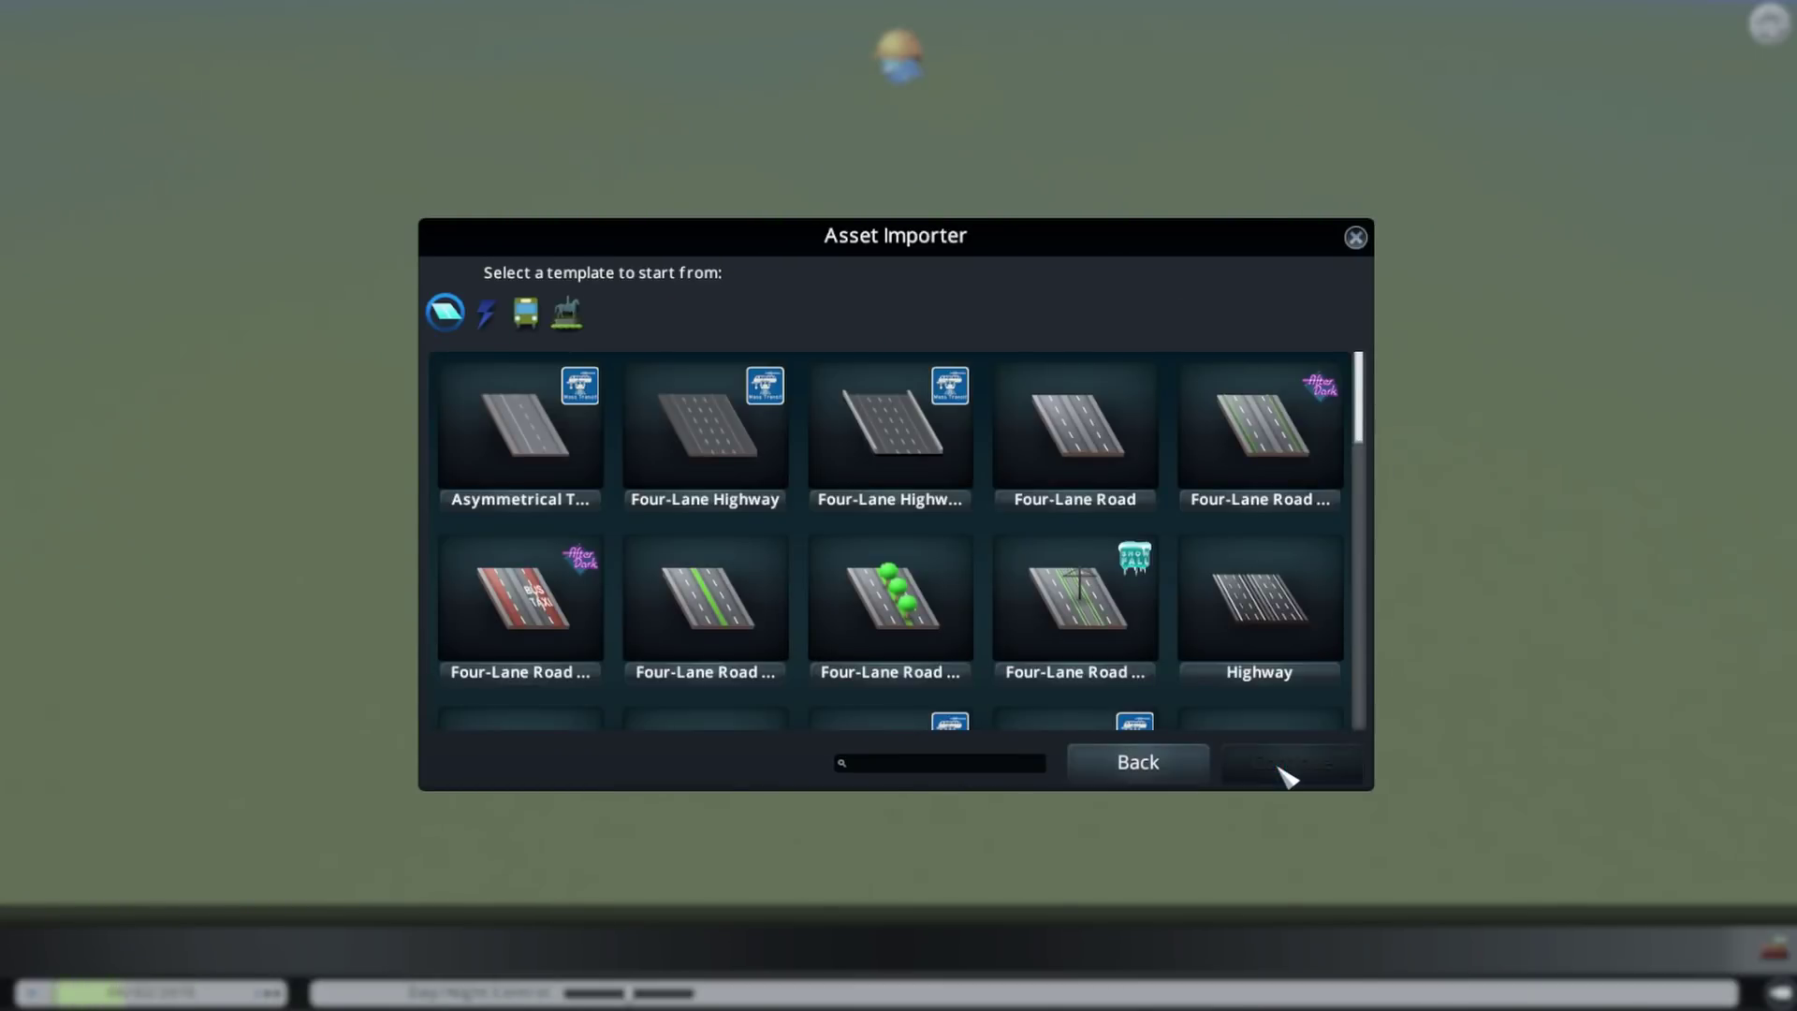
{"action": "scroll", "coordinate": [1193, 637], "scroll_direction": "down", "scroll_amount": 10}
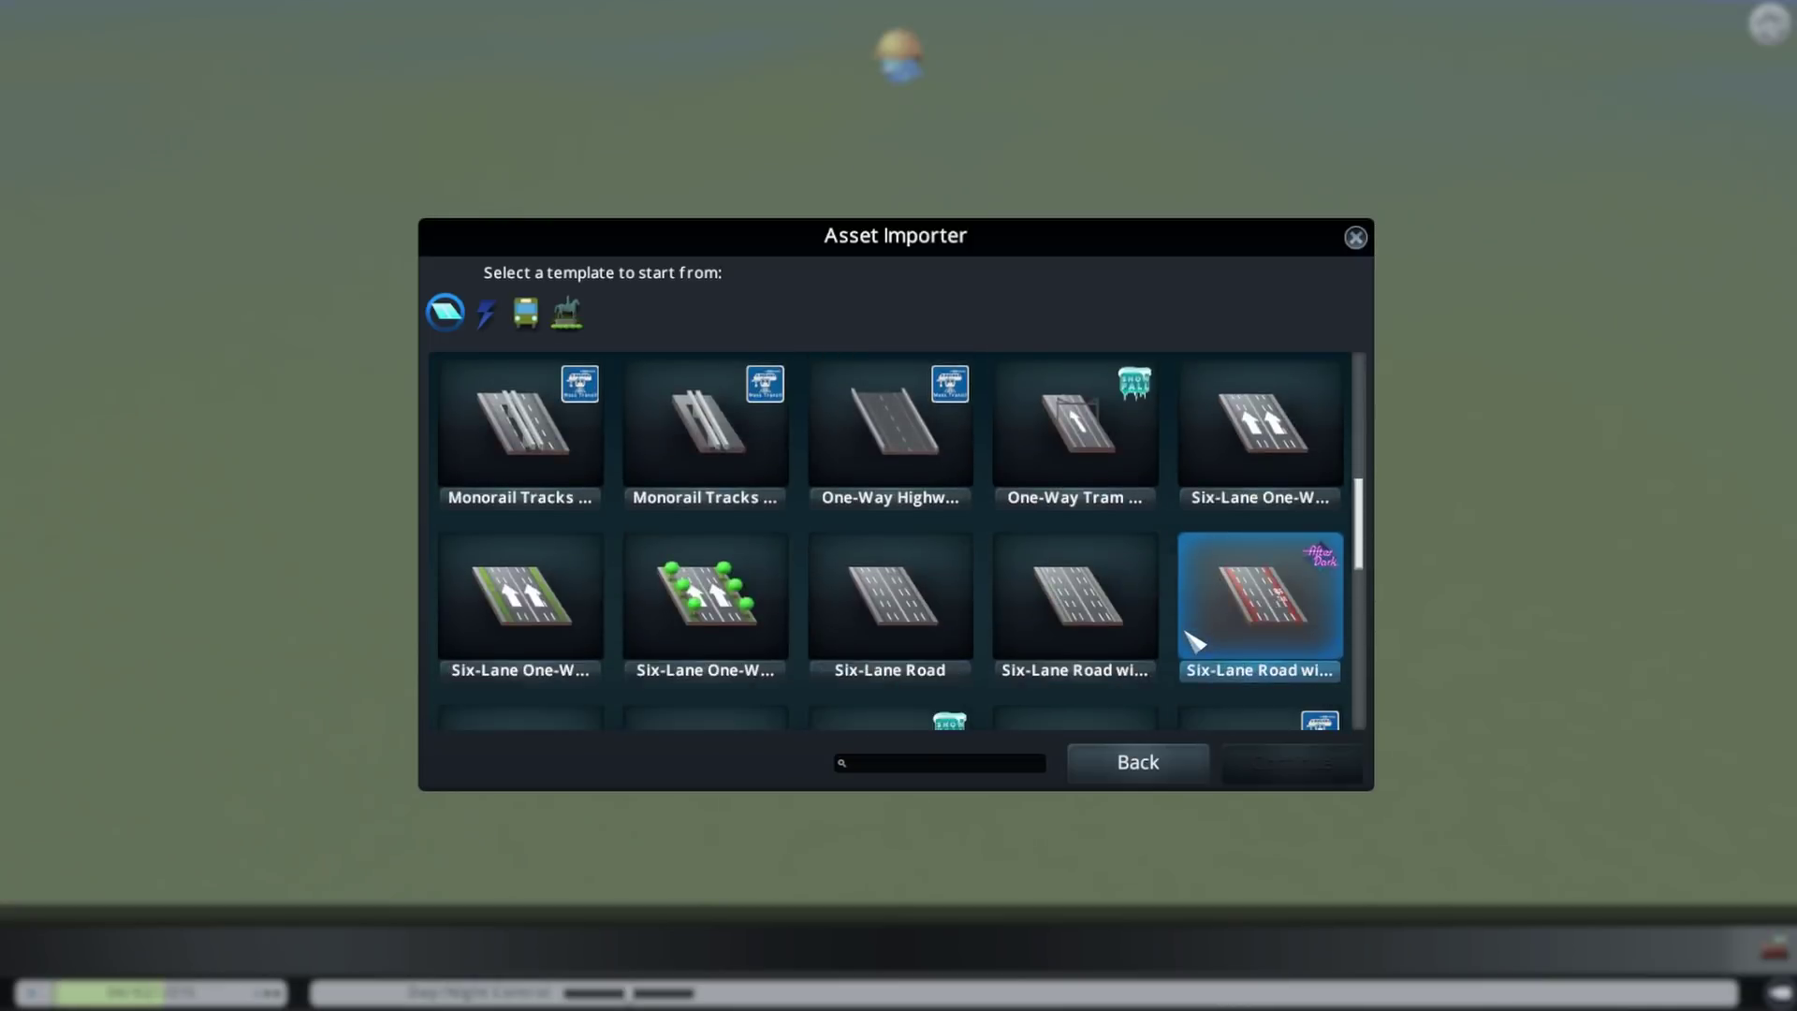
{"action": "scroll", "coordinate": [1193, 643], "scroll_direction": "down", "scroll_amount": 2}
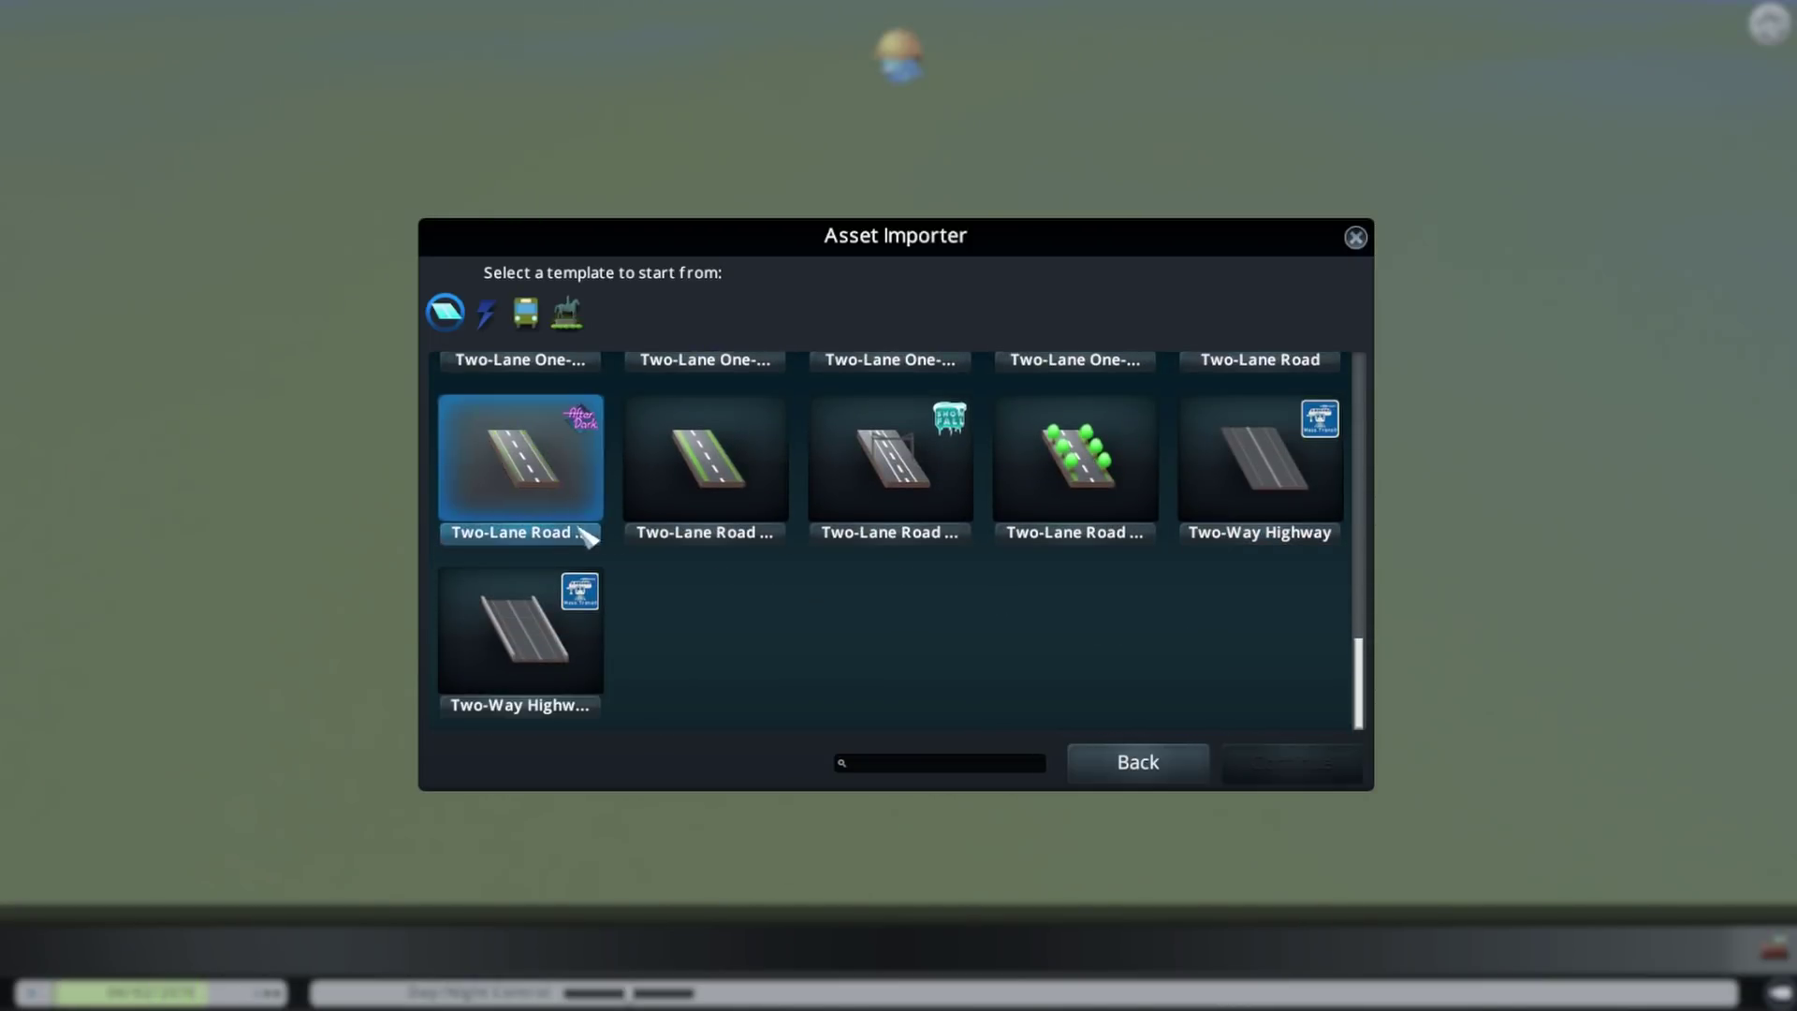
{"action": "left_click", "coordinate": [564, 526]}
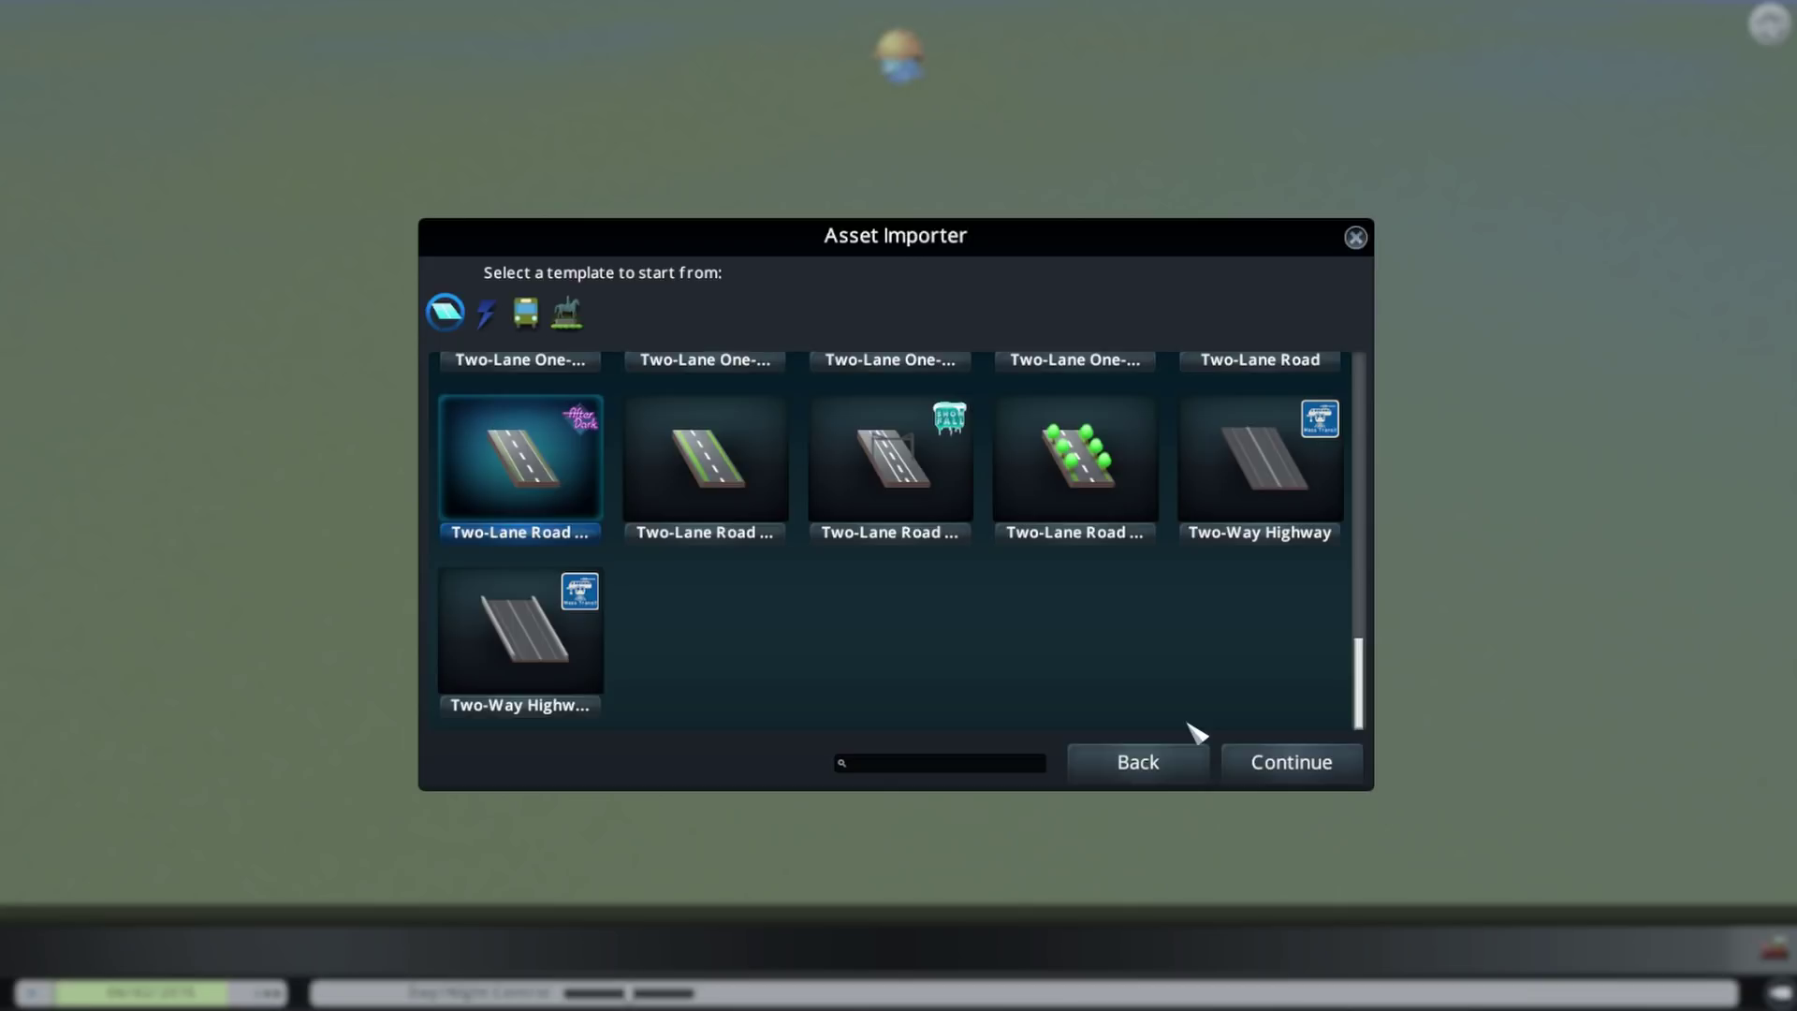
{"action": "left_click", "coordinate": [1320, 772]}
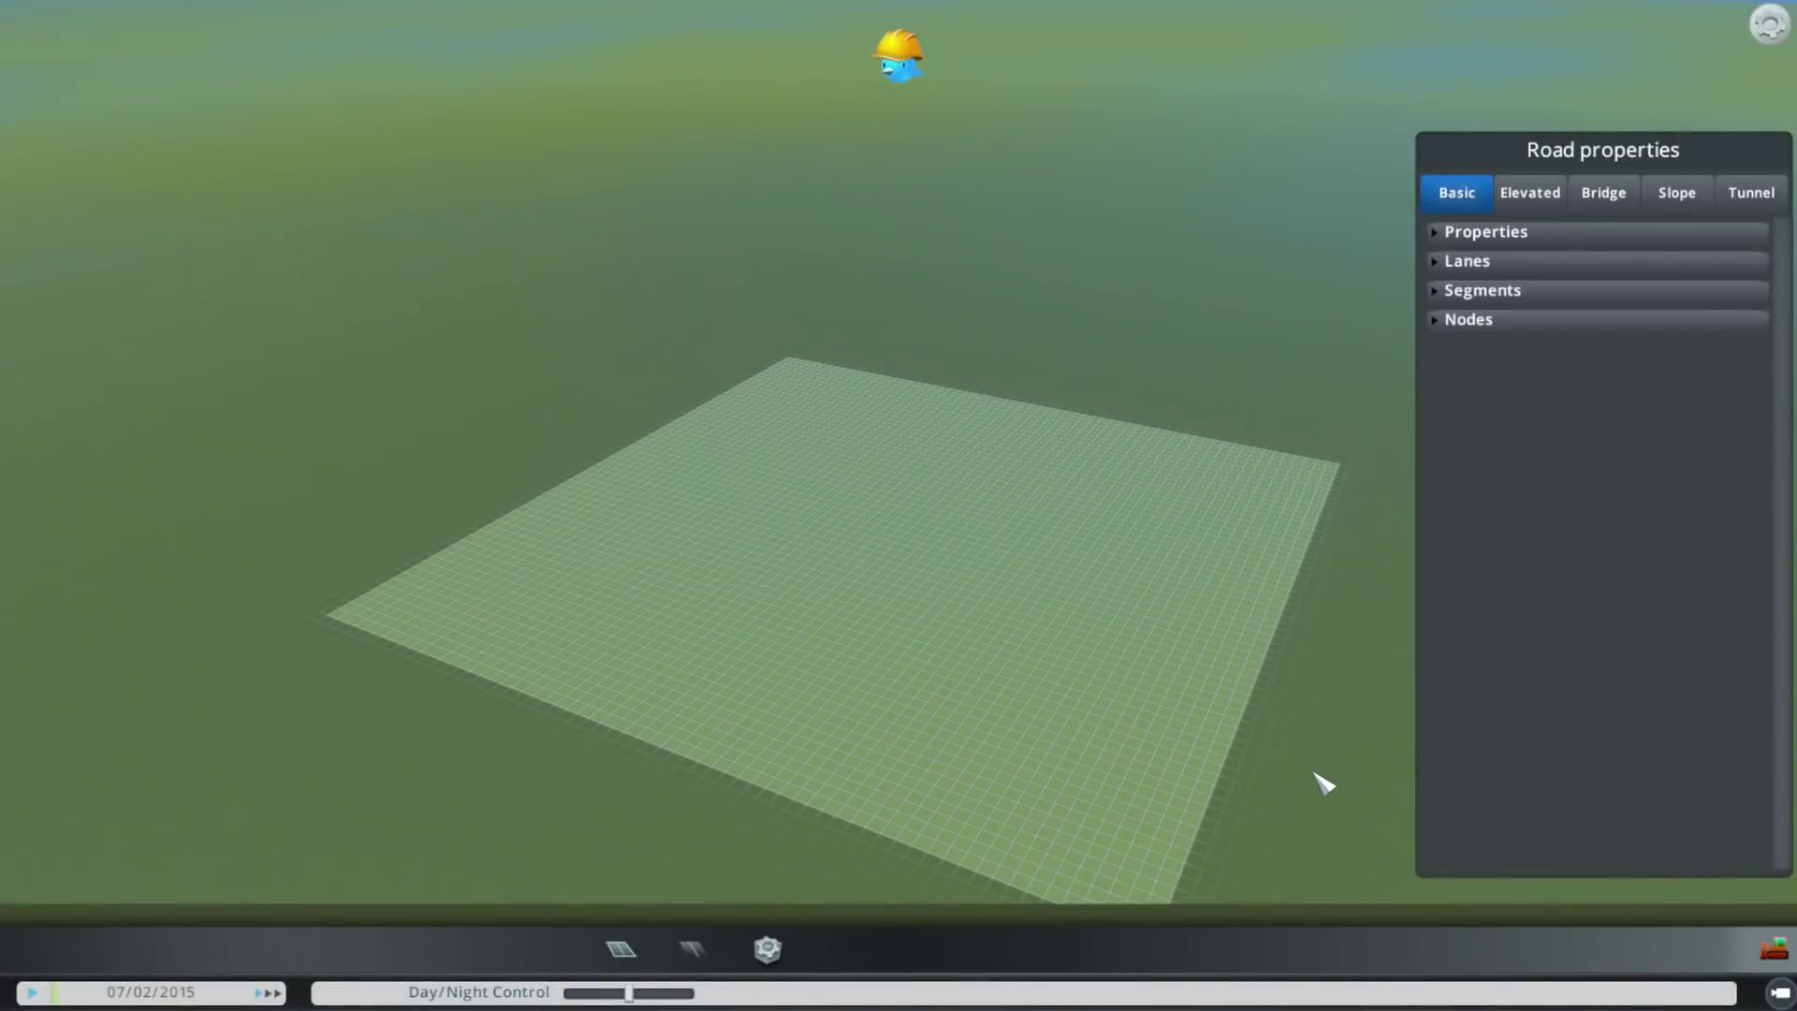
Save the road asset with both its asset name and file name set to basebikeroad.
{"action": "key", "text": "Escape"}
{"action": "left_click", "coordinate": [941, 473]}
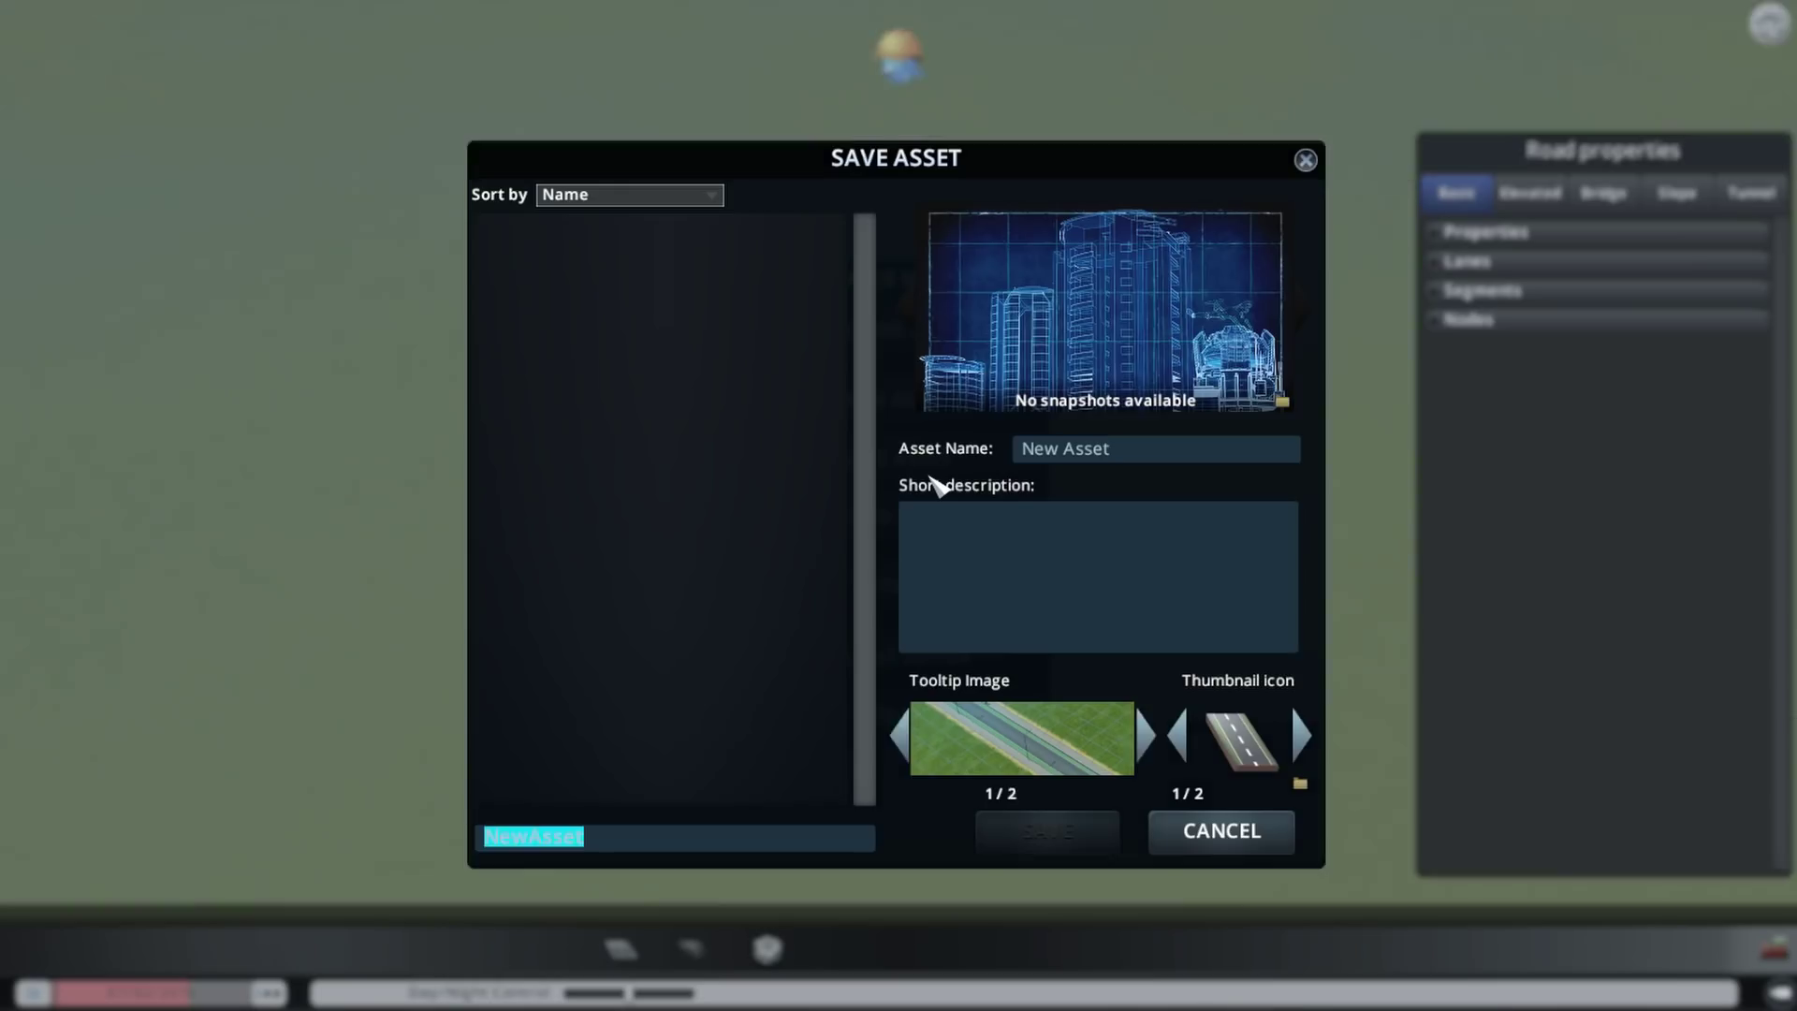
{"action": "left_click", "coordinate": [1155, 453]}
{"action": "key", "text": "BackSpace"}
{"action": "type", "text": "basebikeroad"}
{"action": "left_click", "coordinate": [468, 836]}
{"action": "type", "text": "basebikeroad"}
{"action": "left_click", "coordinate": [1019, 842]}
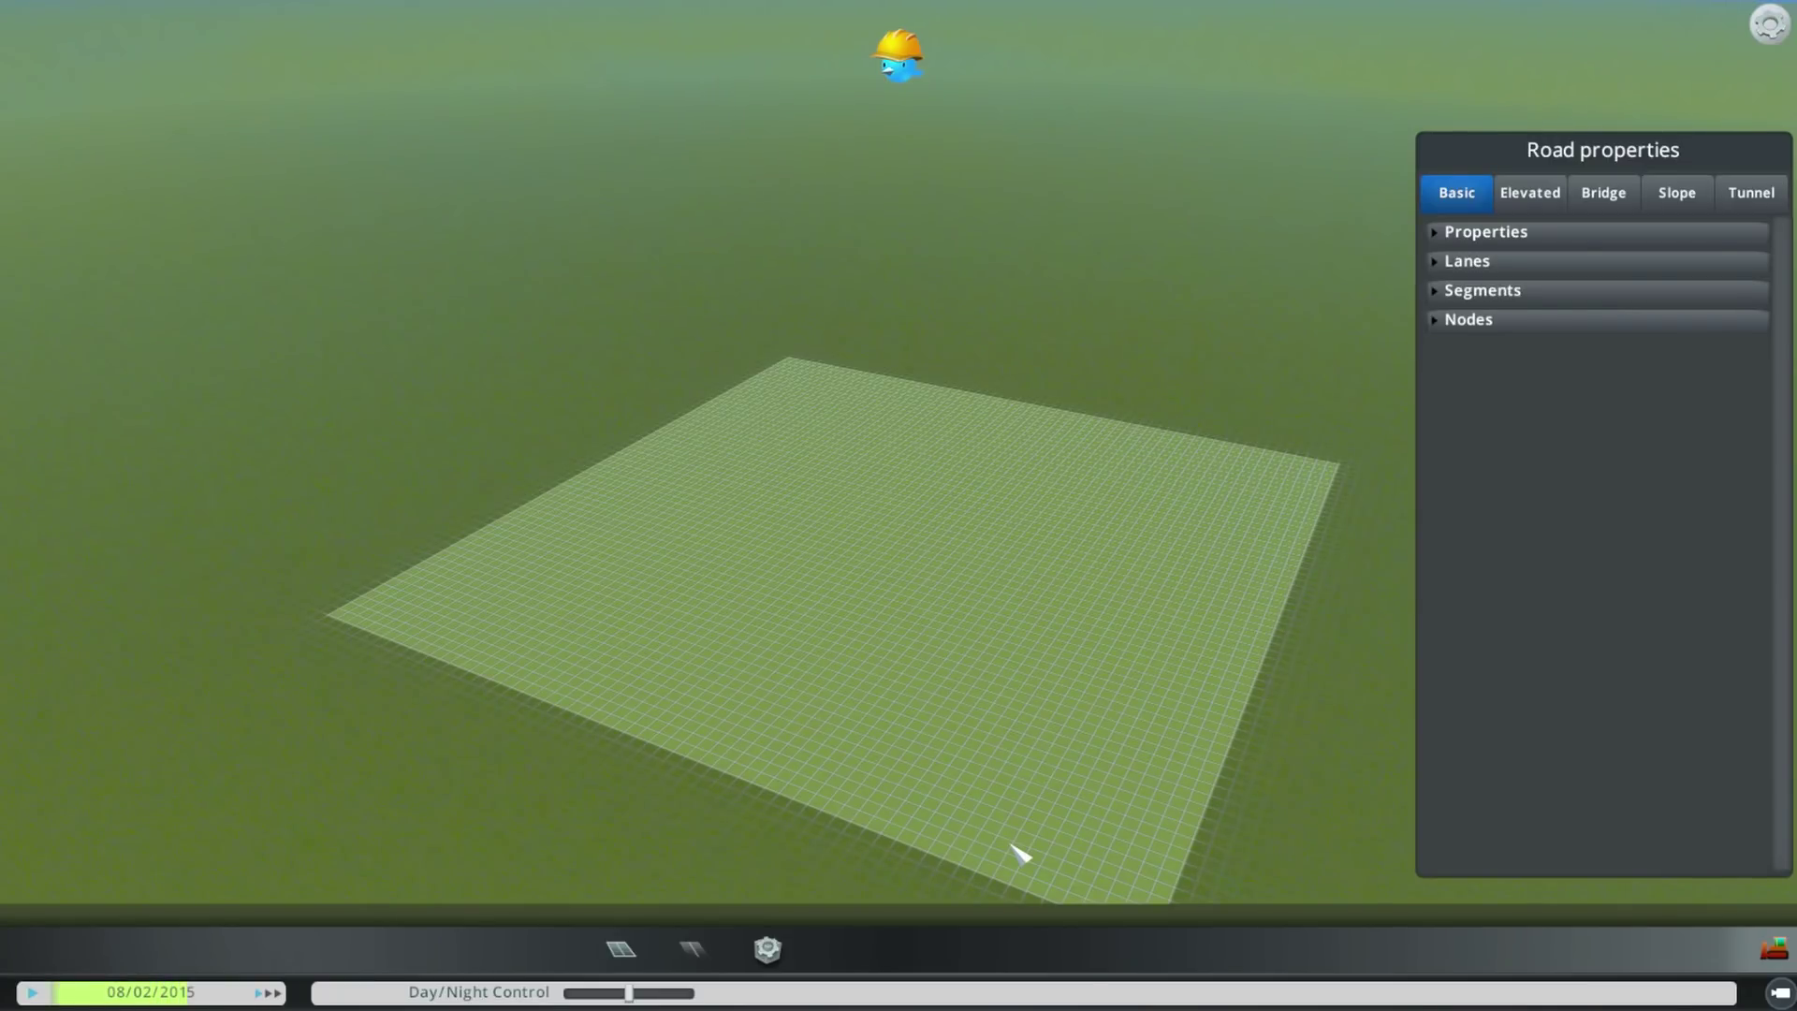
Bring up the ModTools Scene Explorer, then reposition and enlarge its window.
{"action": "key", "text": "ctrl+e"}
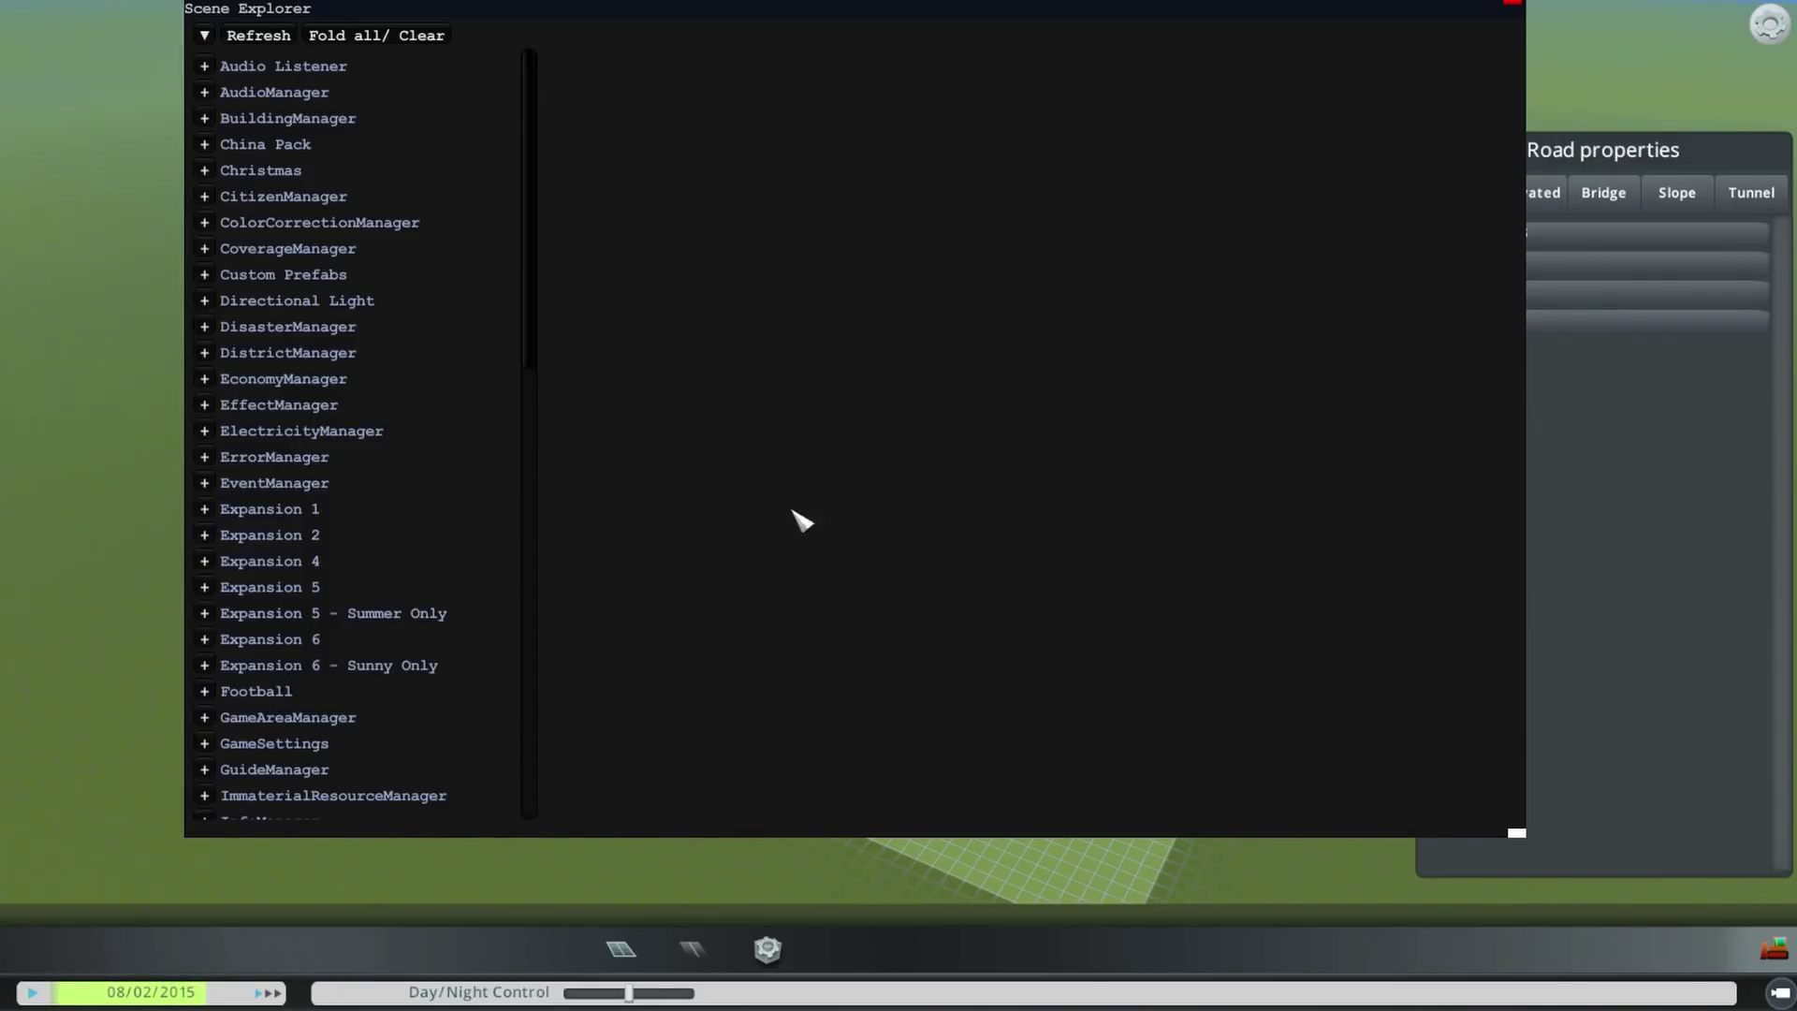
{"action": "left_click_drag", "start_coordinate": [418, 25], "coordinate": [396, 31]}
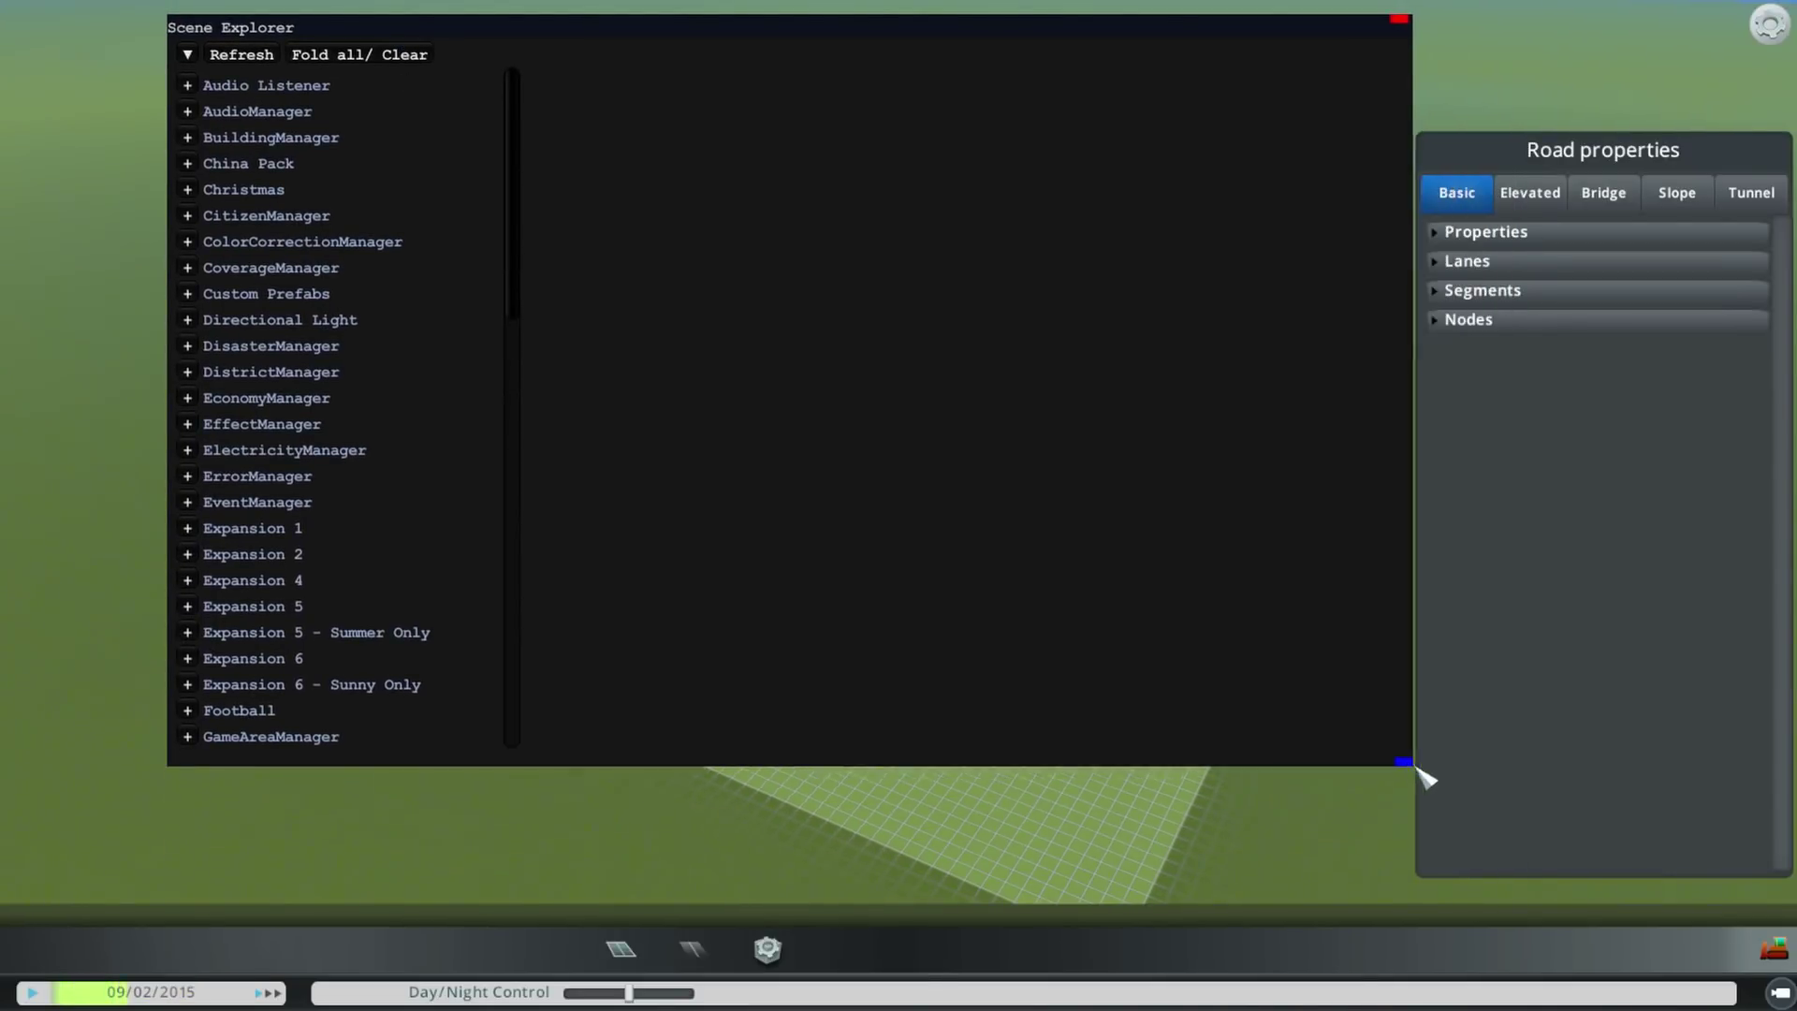
{"action": "left_click_drag", "start_coordinate": [1418, 771], "coordinate": [1497, 829]}
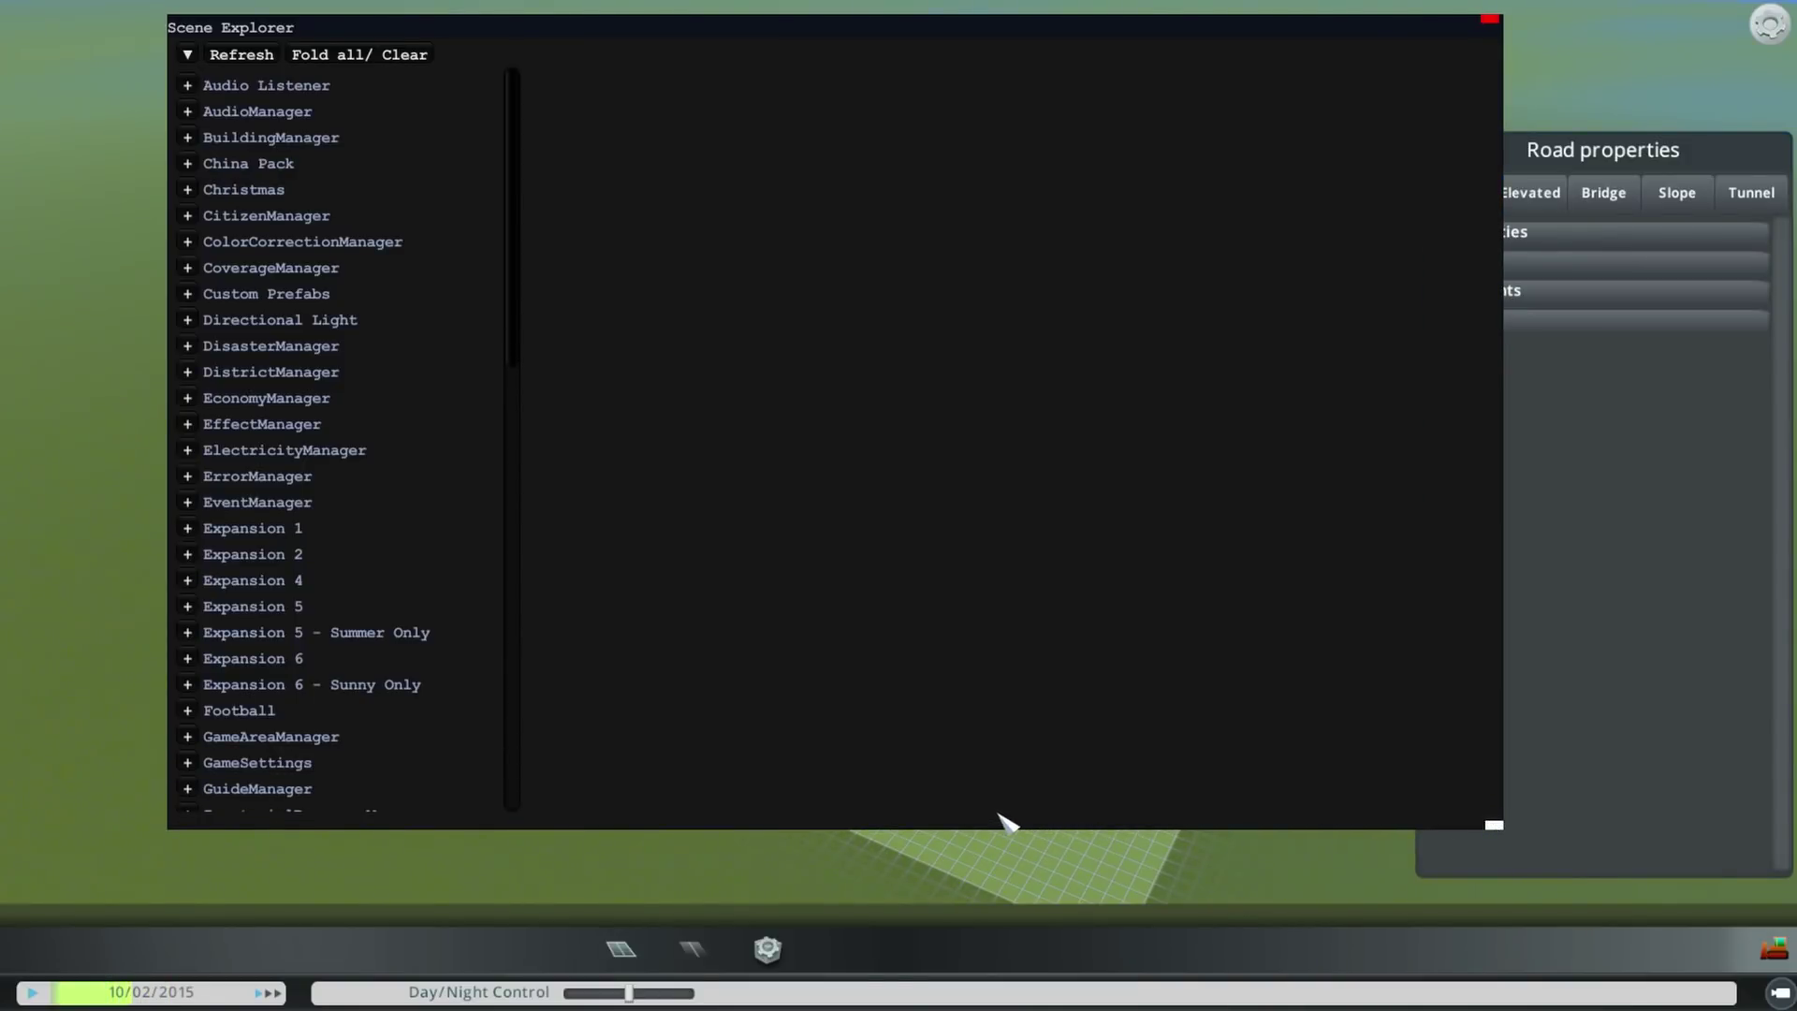
Activate the road-building tool and expand the Prefab of NetTool under Tool Controller in the Scene Explorer.
{"action": "left_click", "coordinate": [621, 949]}
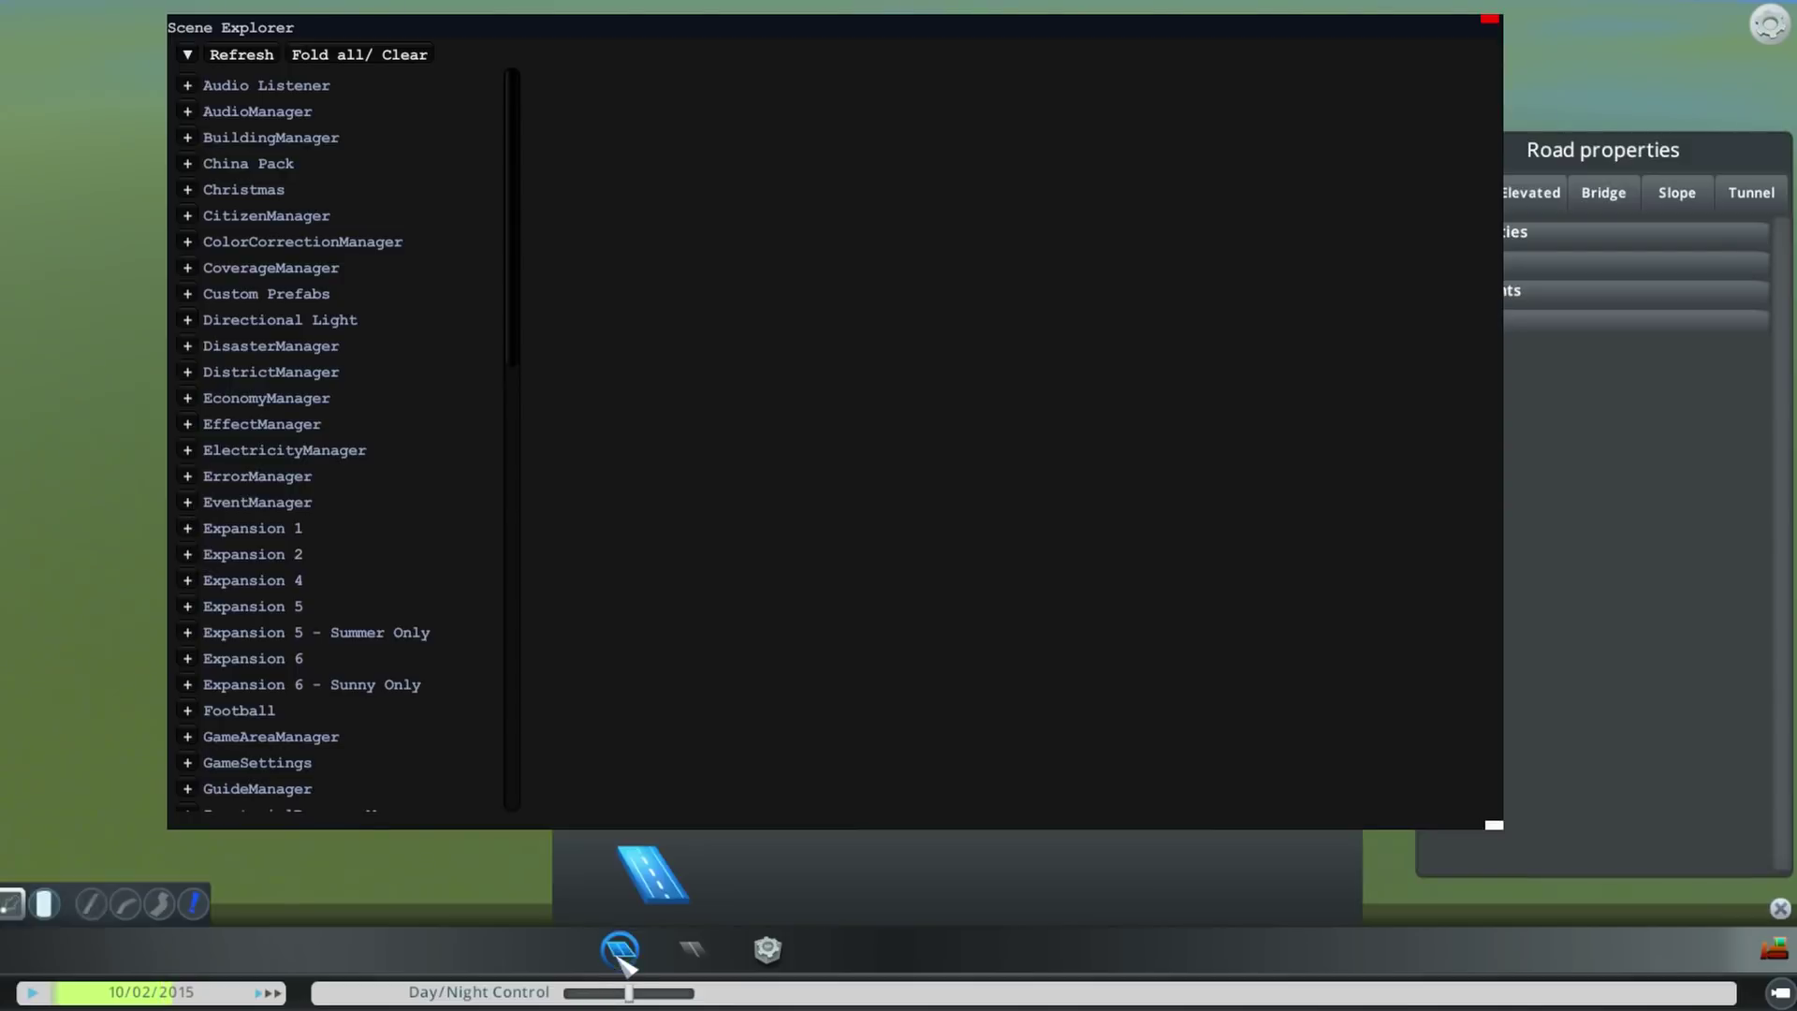
{"action": "left_click_drag", "start_coordinate": [514, 323], "coordinate": [244, 777]}
{"action": "left_click", "coordinate": [188, 427]}
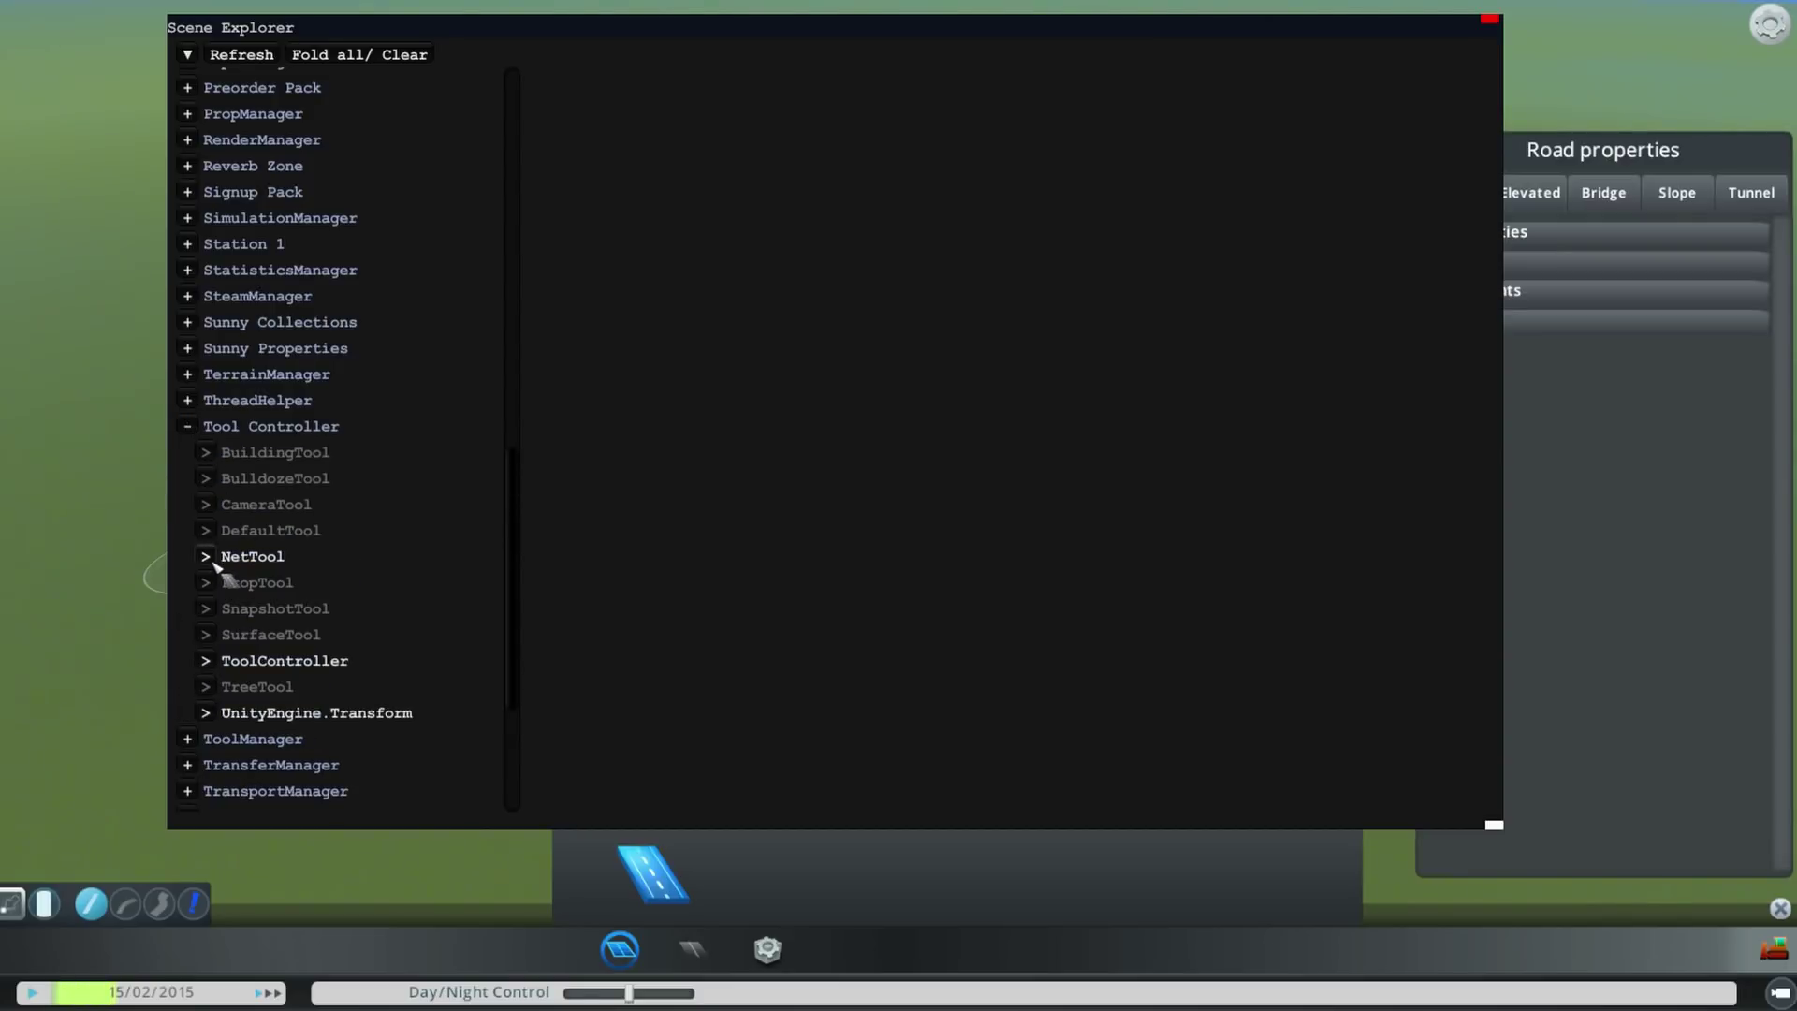
{"action": "left_click", "coordinate": [209, 559]}
{"action": "left_click", "coordinate": [549, 85]}
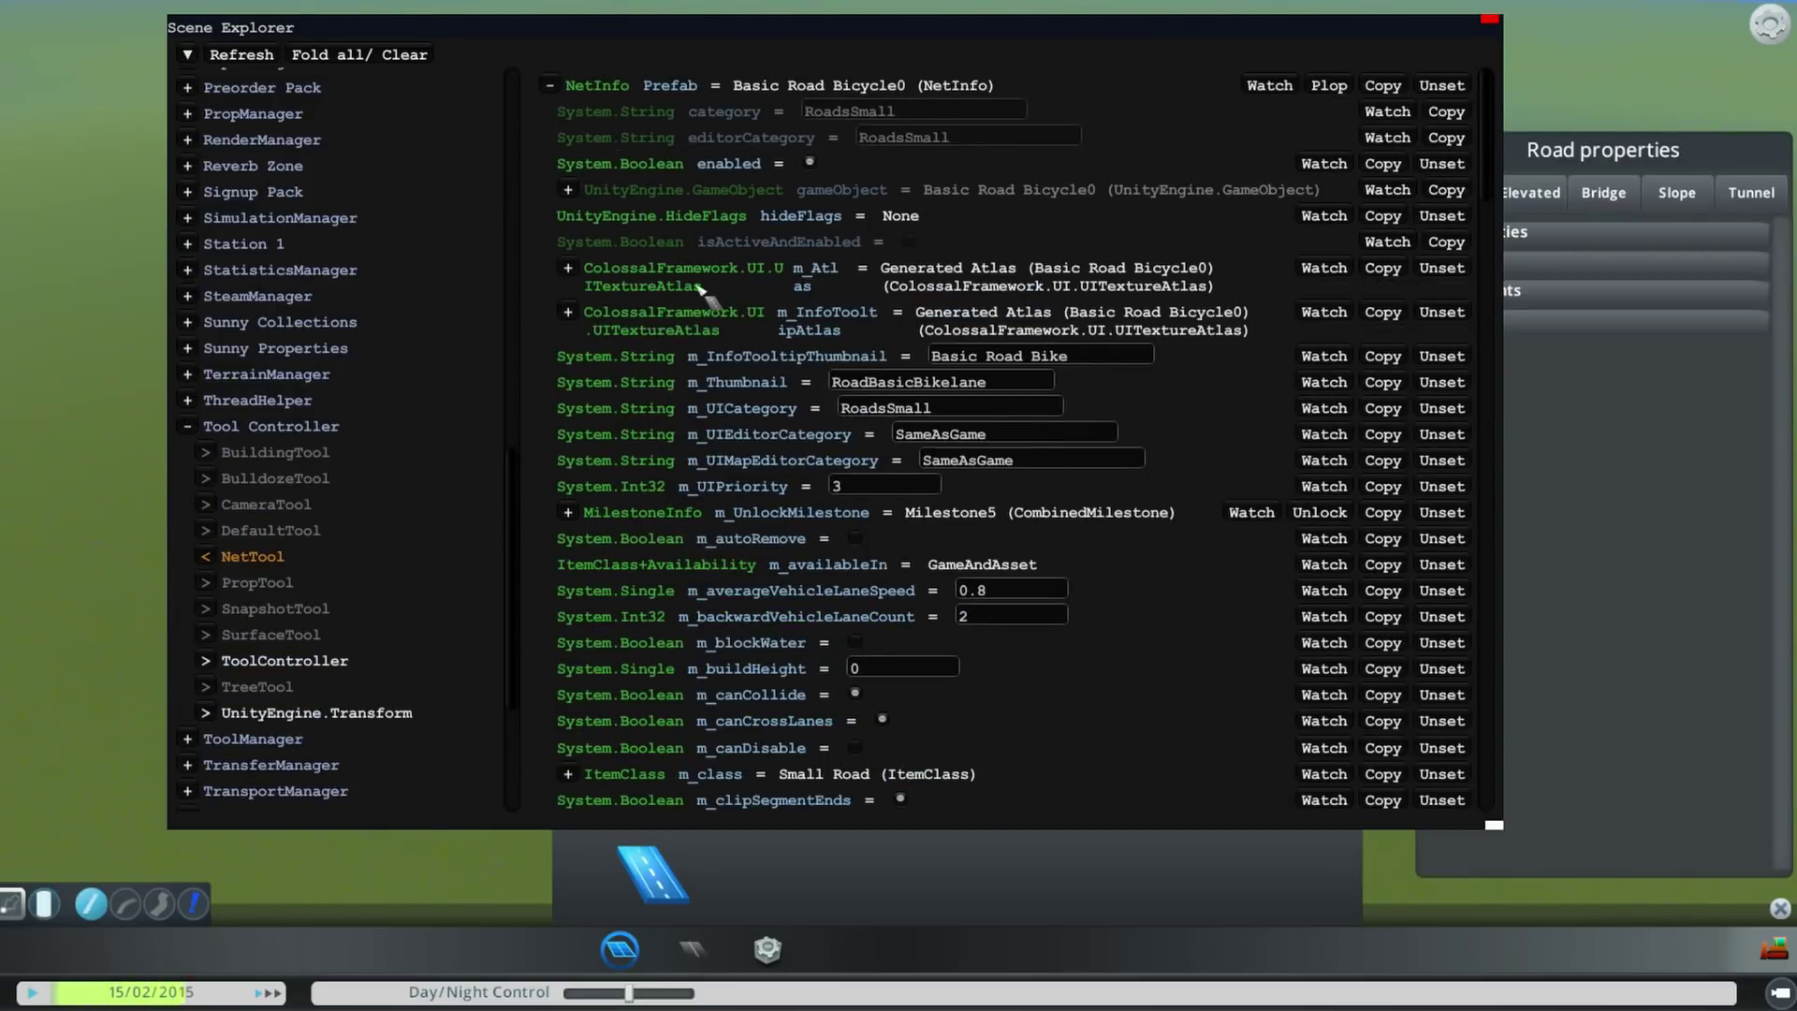
Expand the prefab's m_segments array and its first entry, m_segments.[0].
{"action": "scroll", "coordinate": [700, 290], "scroll_direction": "down", "scroll_amount": 8}
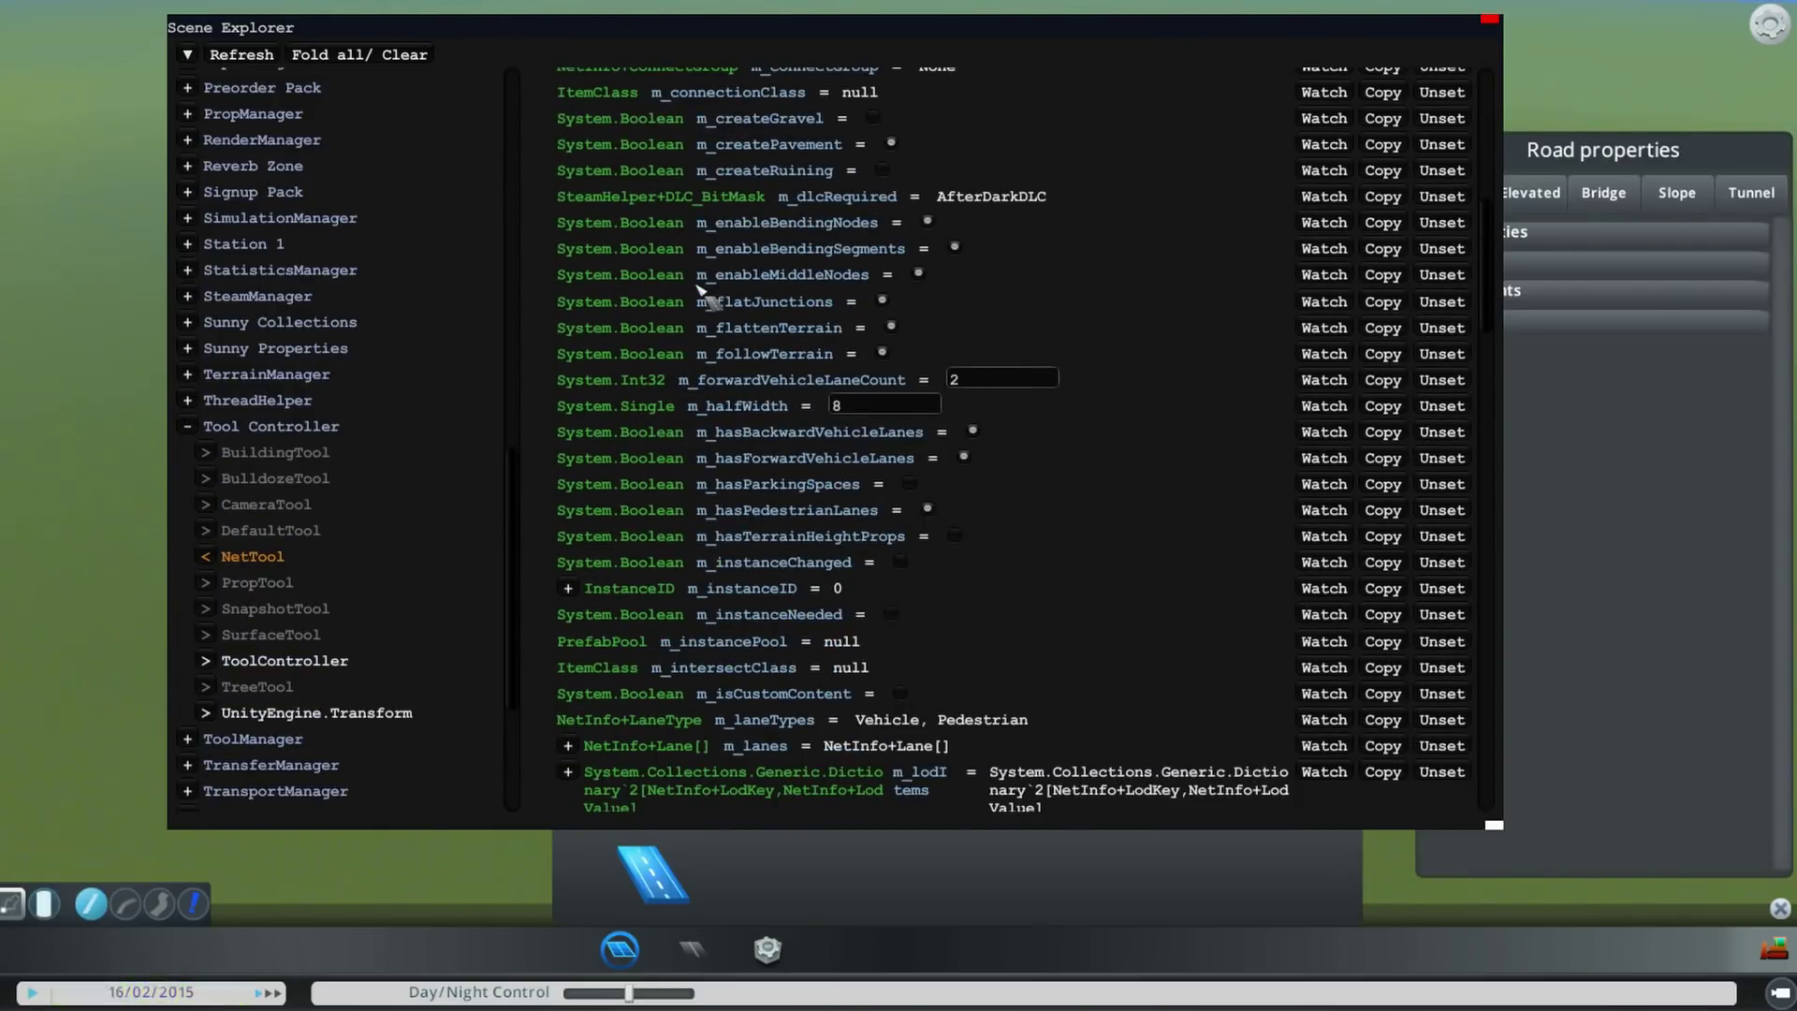
{"action": "scroll", "coordinate": [702, 291], "scroll_direction": "down", "scroll_amount": 5}
{"action": "scroll", "coordinate": [700, 290], "scroll_direction": "down", "scroll_amount": 2}
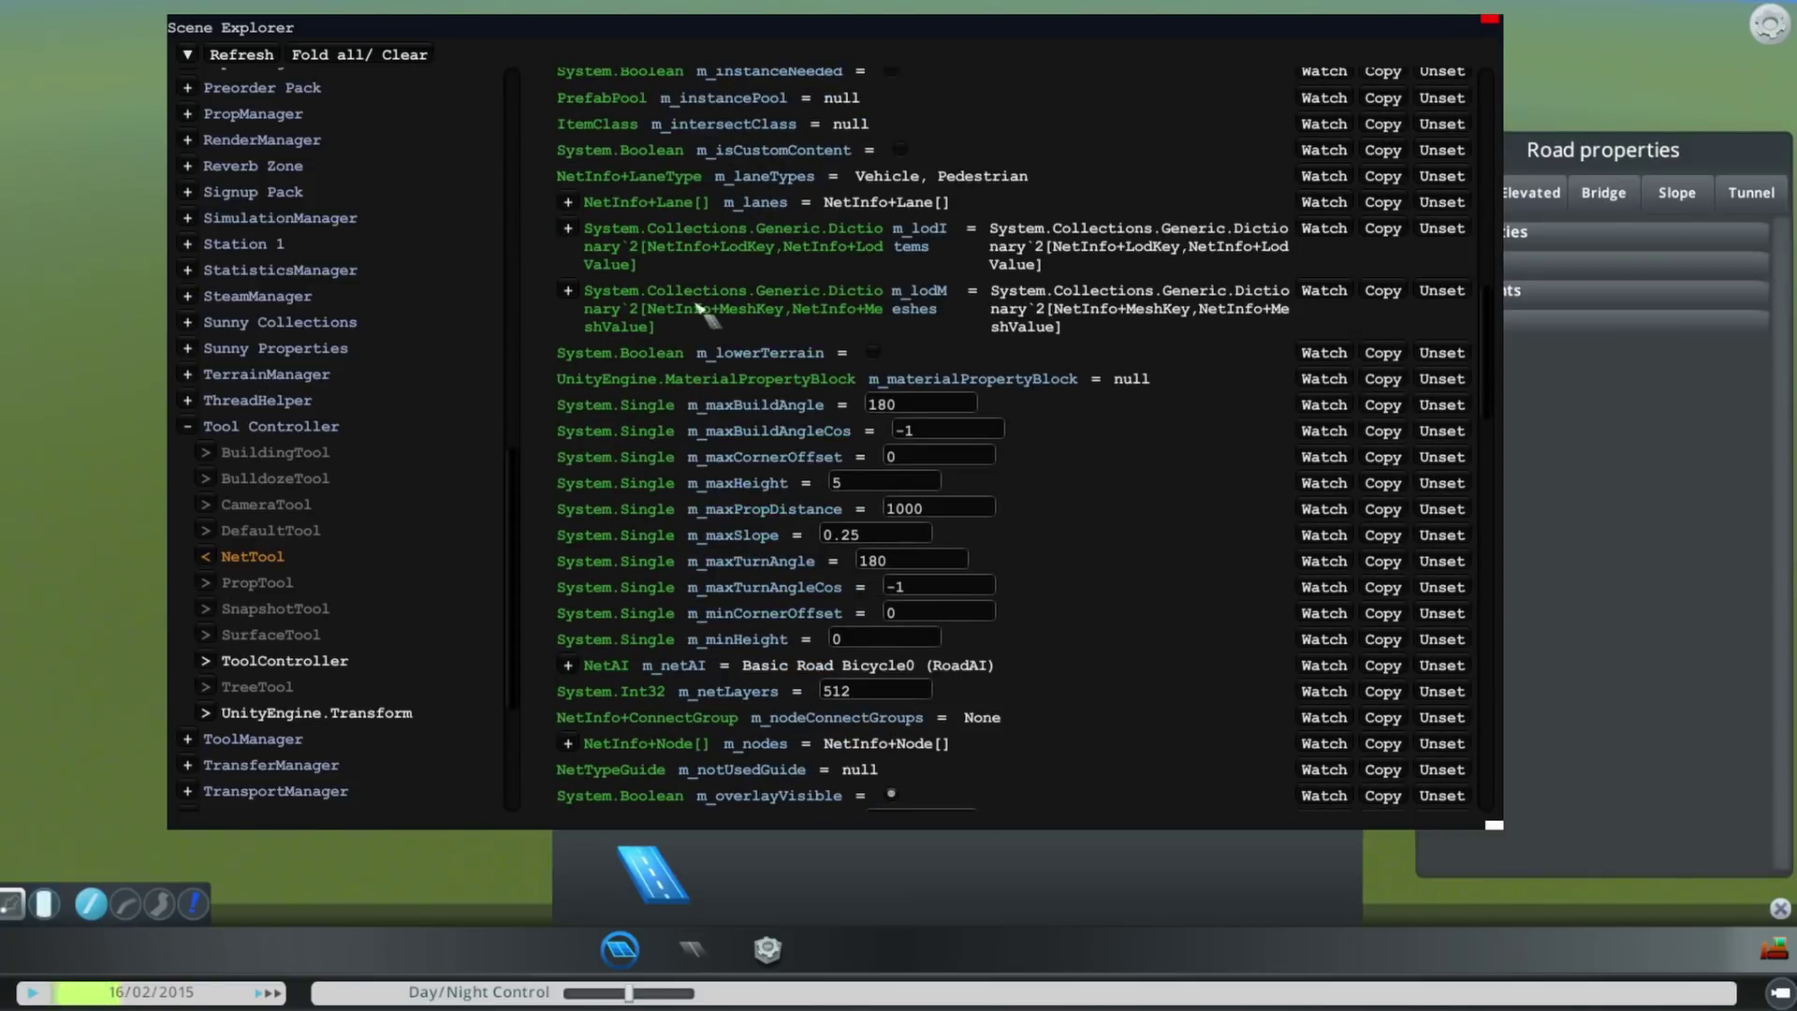
{"action": "scroll", "coordinate": [692, 496], "scroll_direction": "down", "scroll_amount": 4}
{"action": "scroll", "coordinate": [698, 475], "scroll_direction": "down", "scroll_amount": 3}
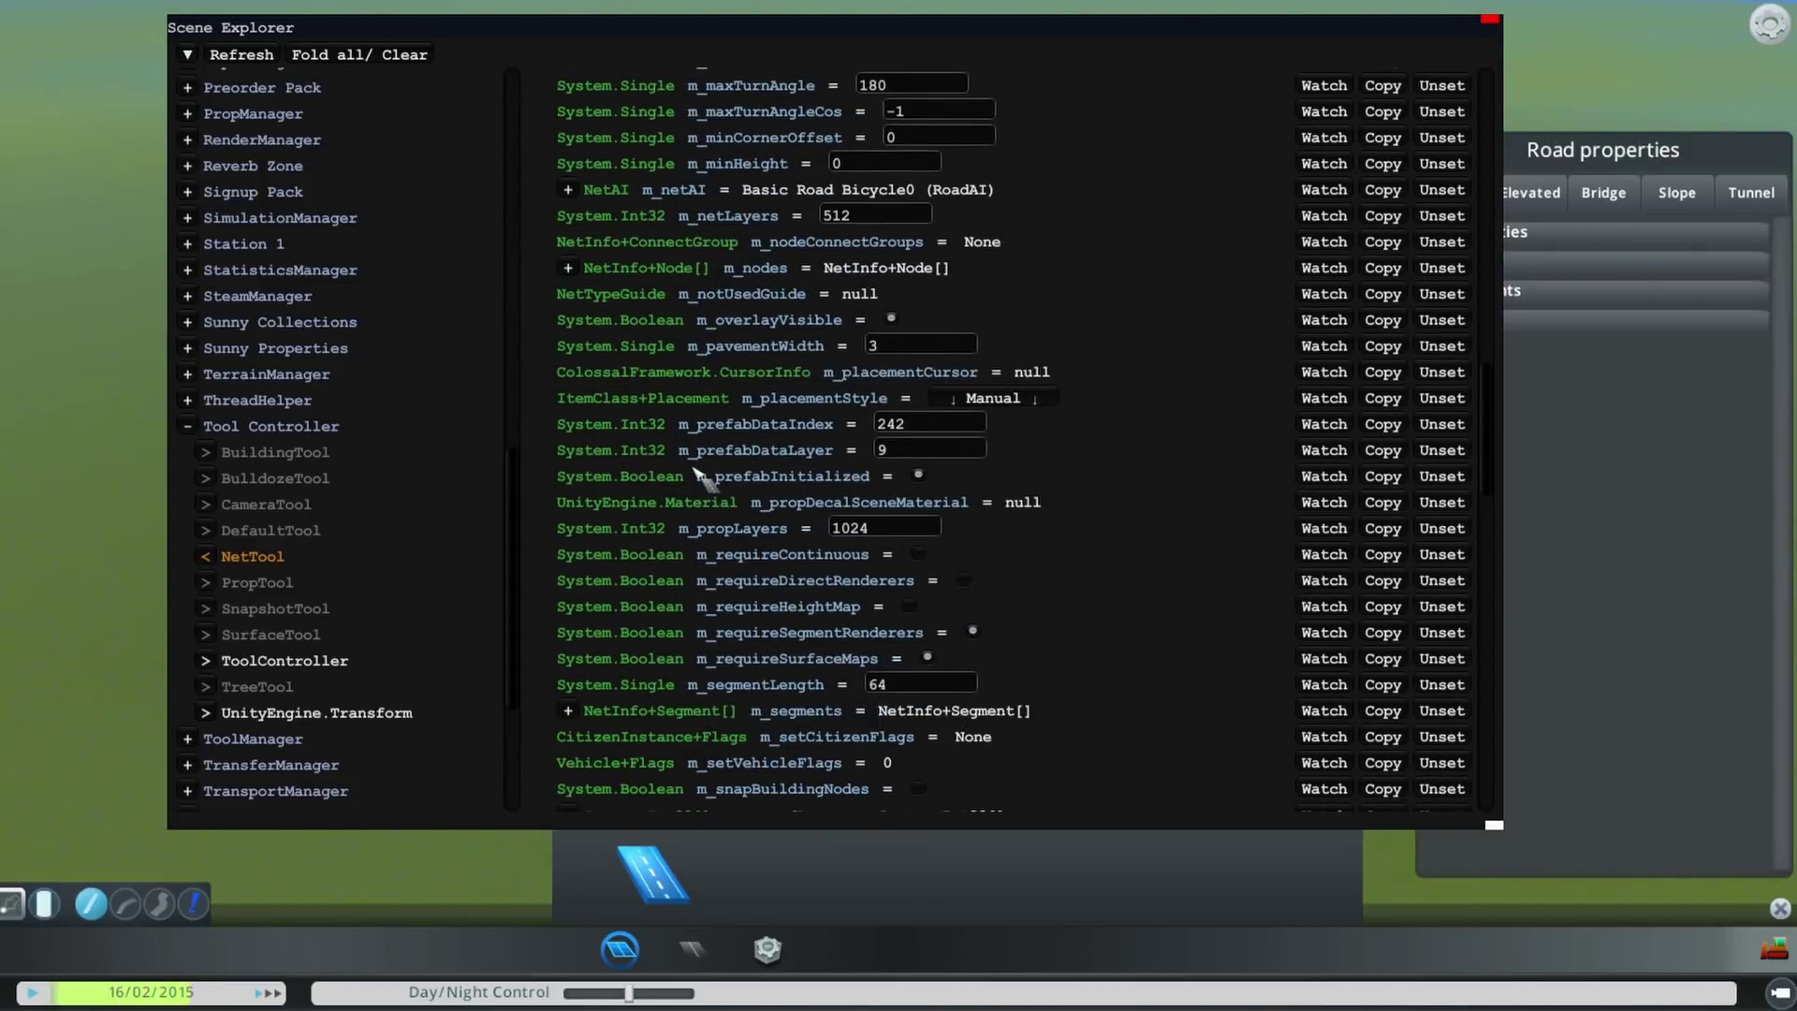
{"action": "left_click", "coordinate": [569, 708]}
{"action": "scroll", "coordinate": [688, 563], "scroll_direction": "down", "scroll_amount": 4}
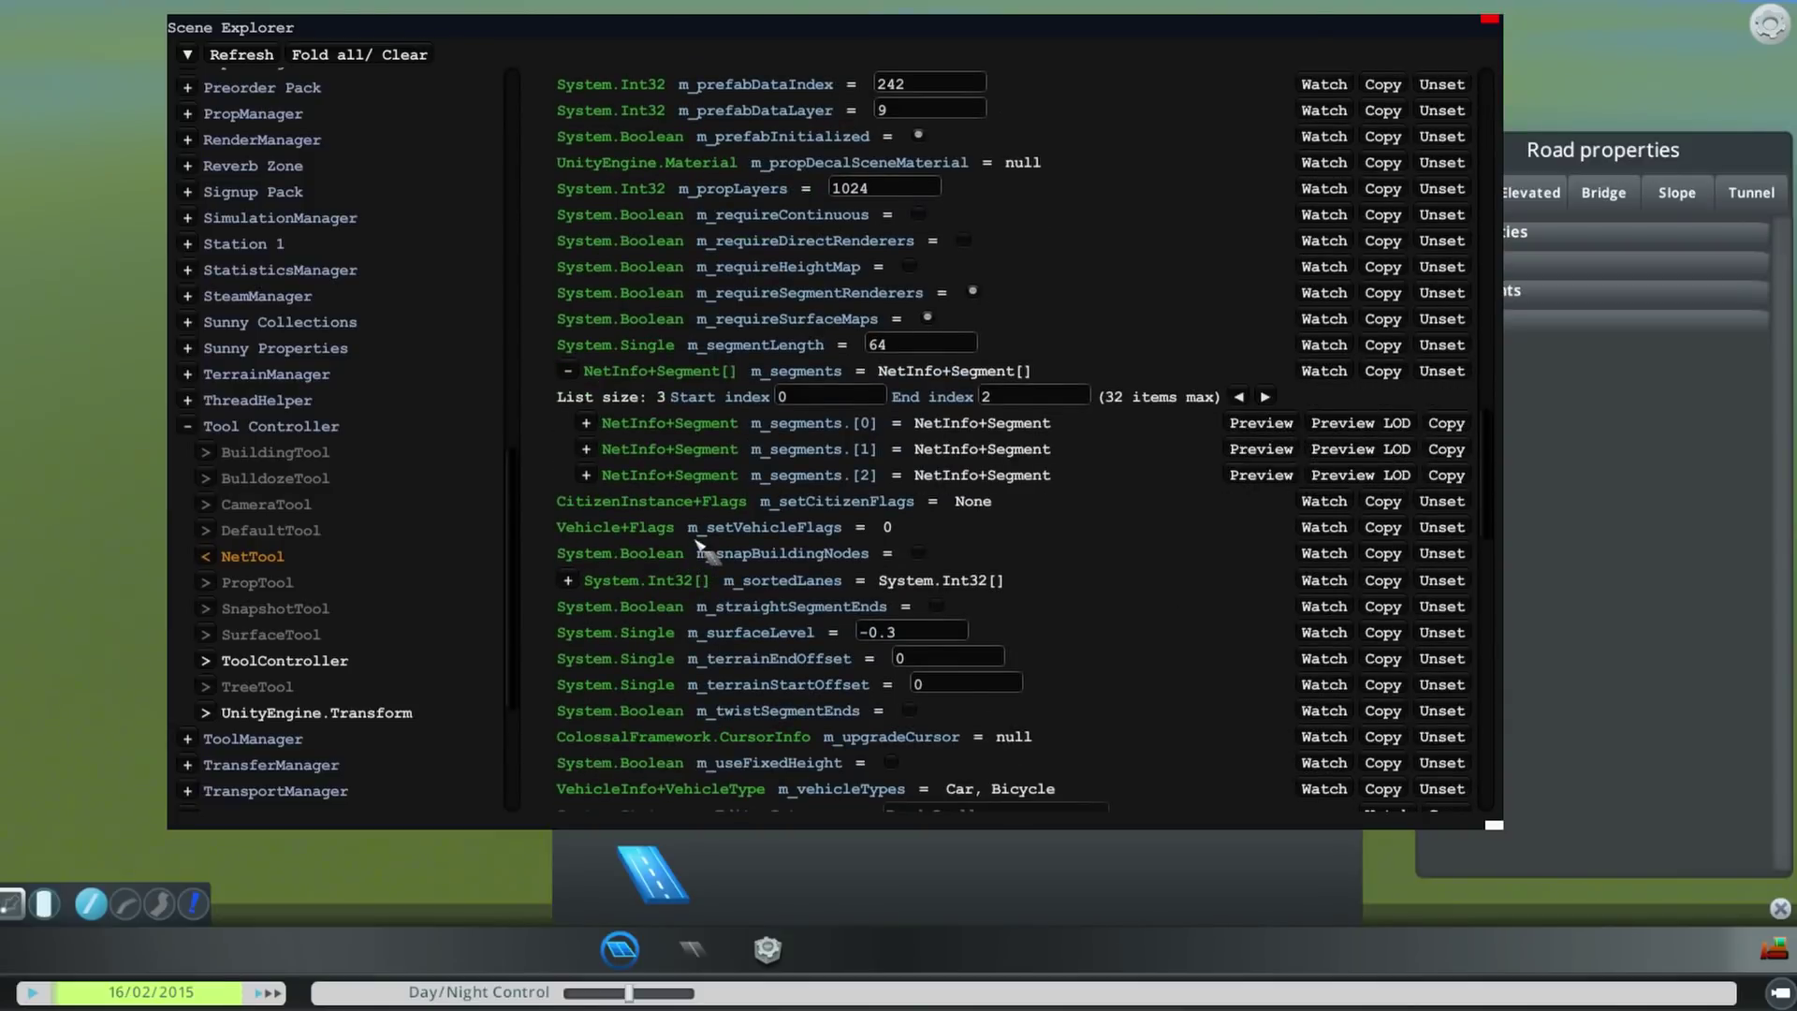
{"action": "left_click", "coordinate": [586, 423]}
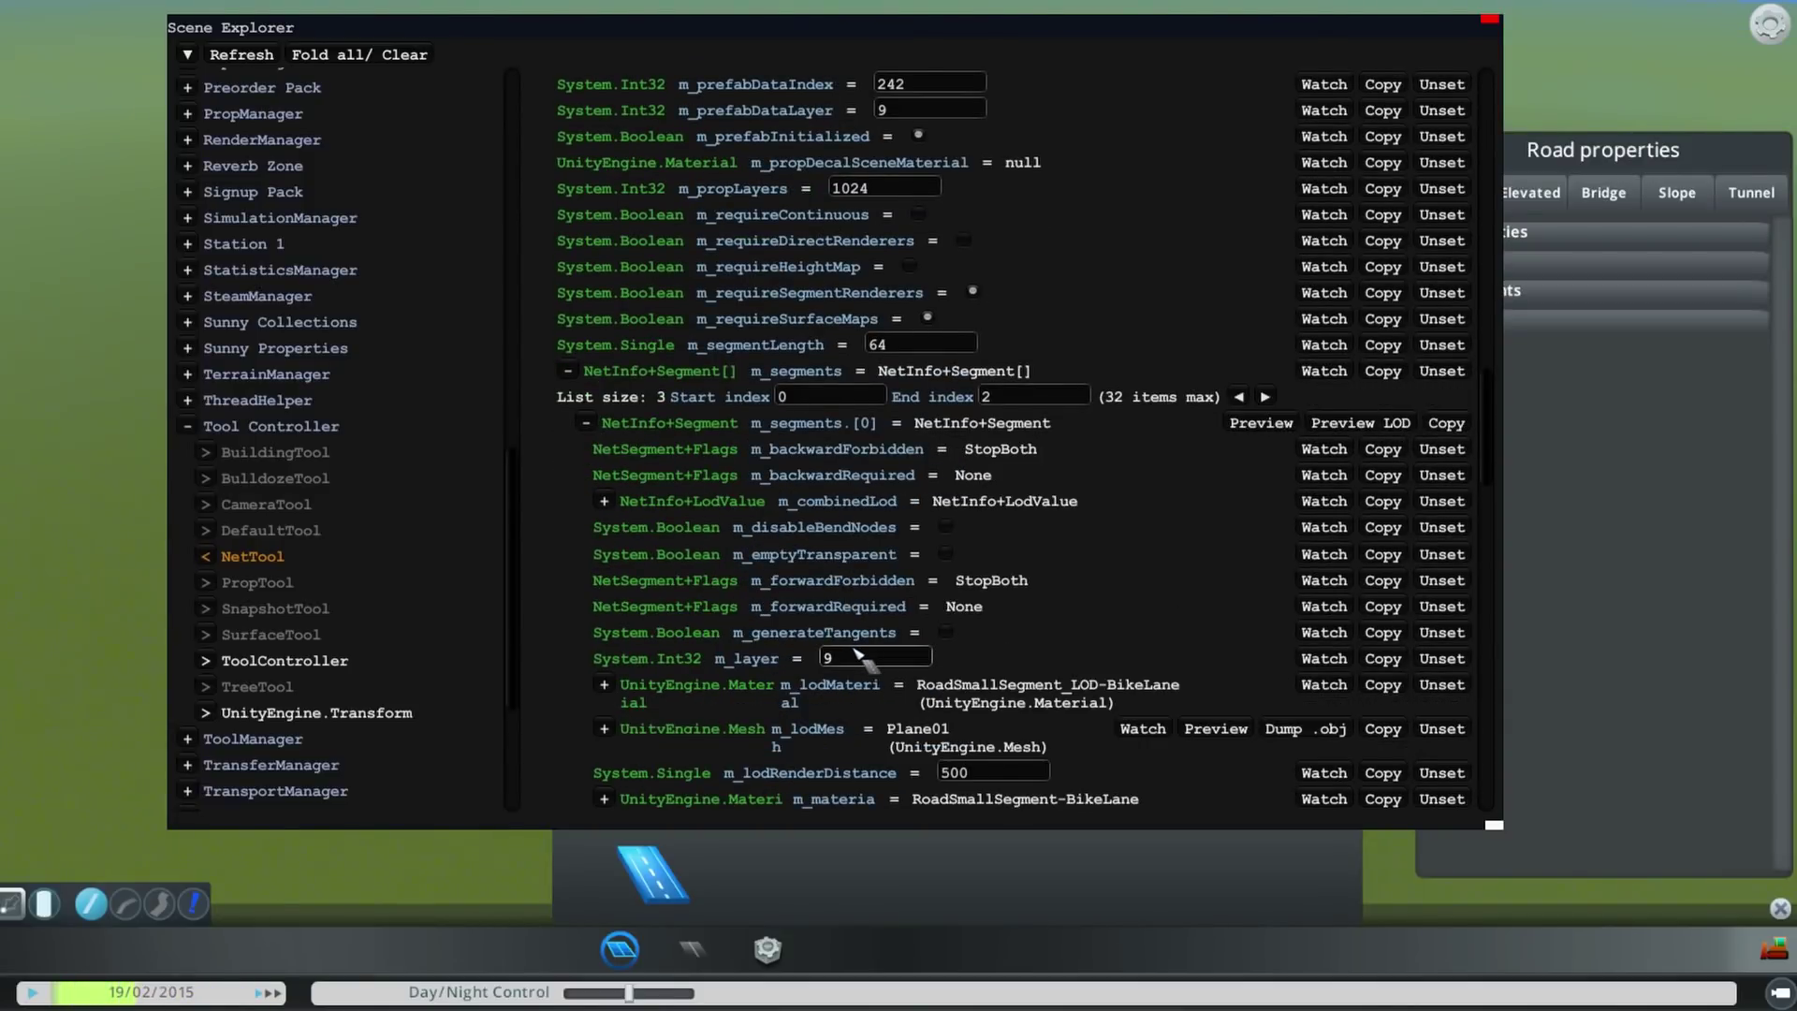
Preview the SmallRoadSegment mesh of m_segments.[0] and rotate the model.
{"action": "scroll", "coordinate": [871, 646], "scroll_direction": "down", "scroll_amount": 2}
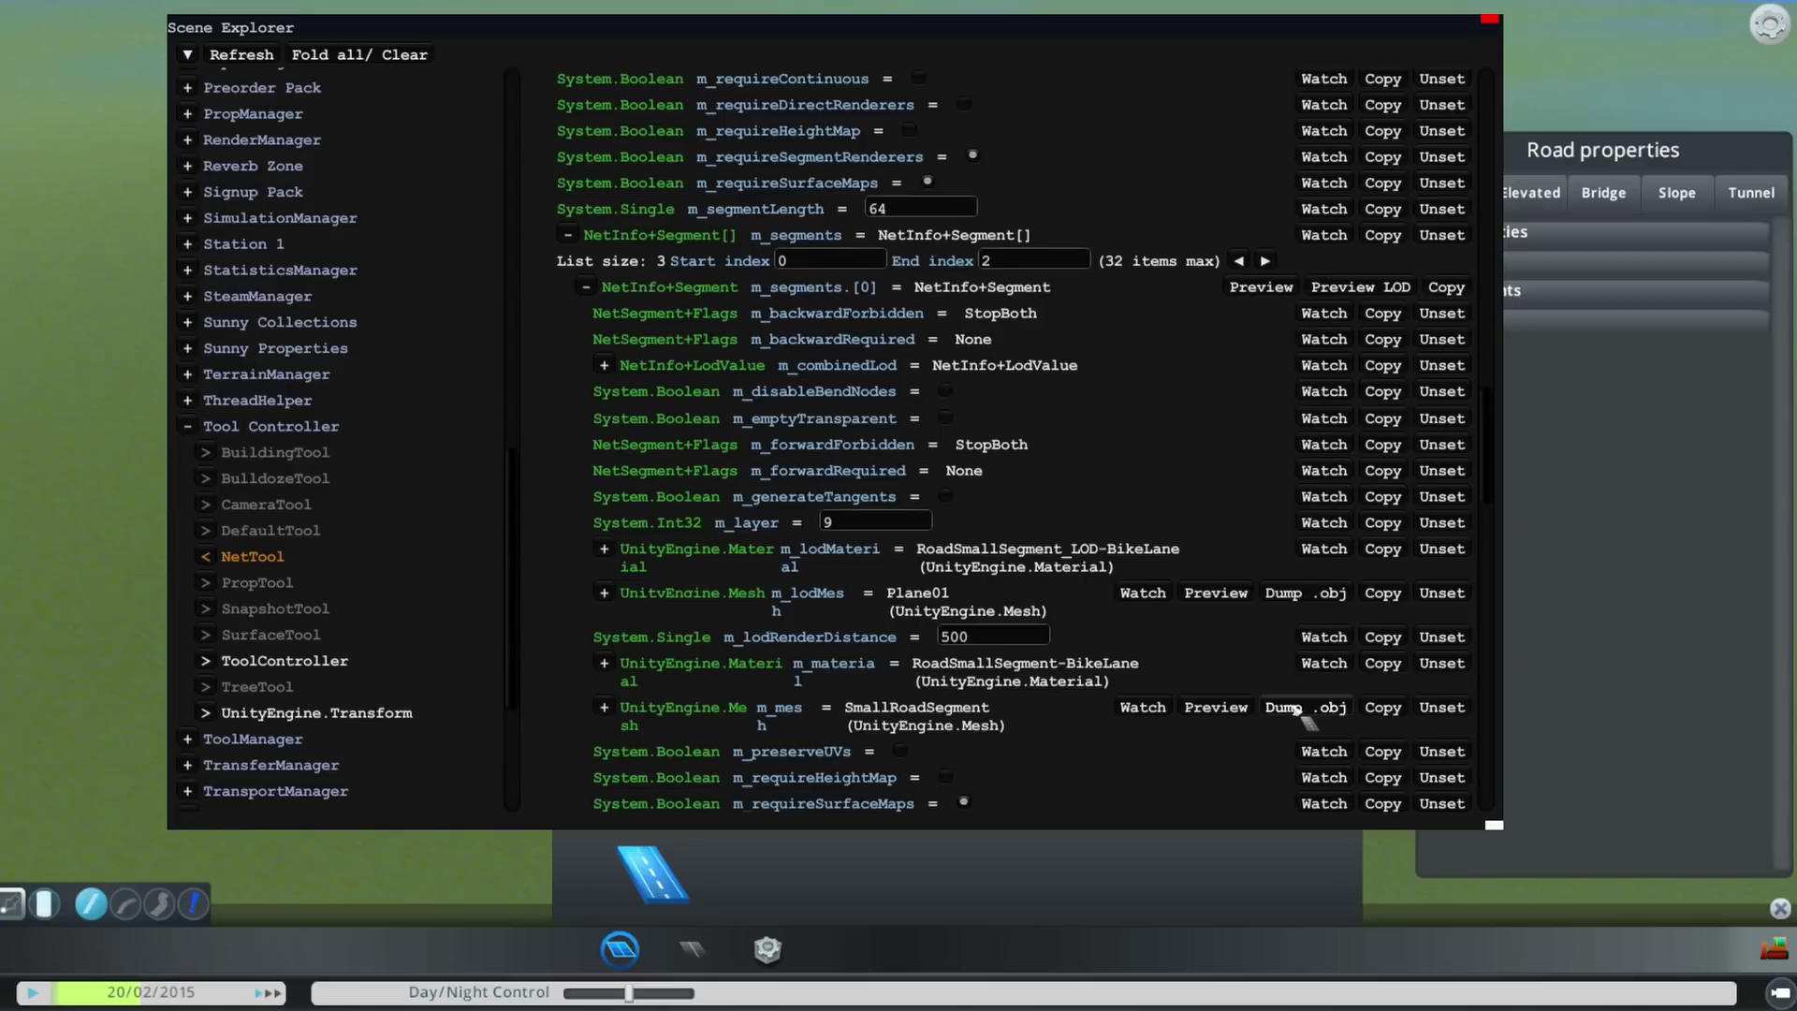
{"action": "left_click", "coordinate": [1217, 709]}
{"action": "left_click_drag", "start_coordinate": [1063, 602], "coordinate": [918, 569]}
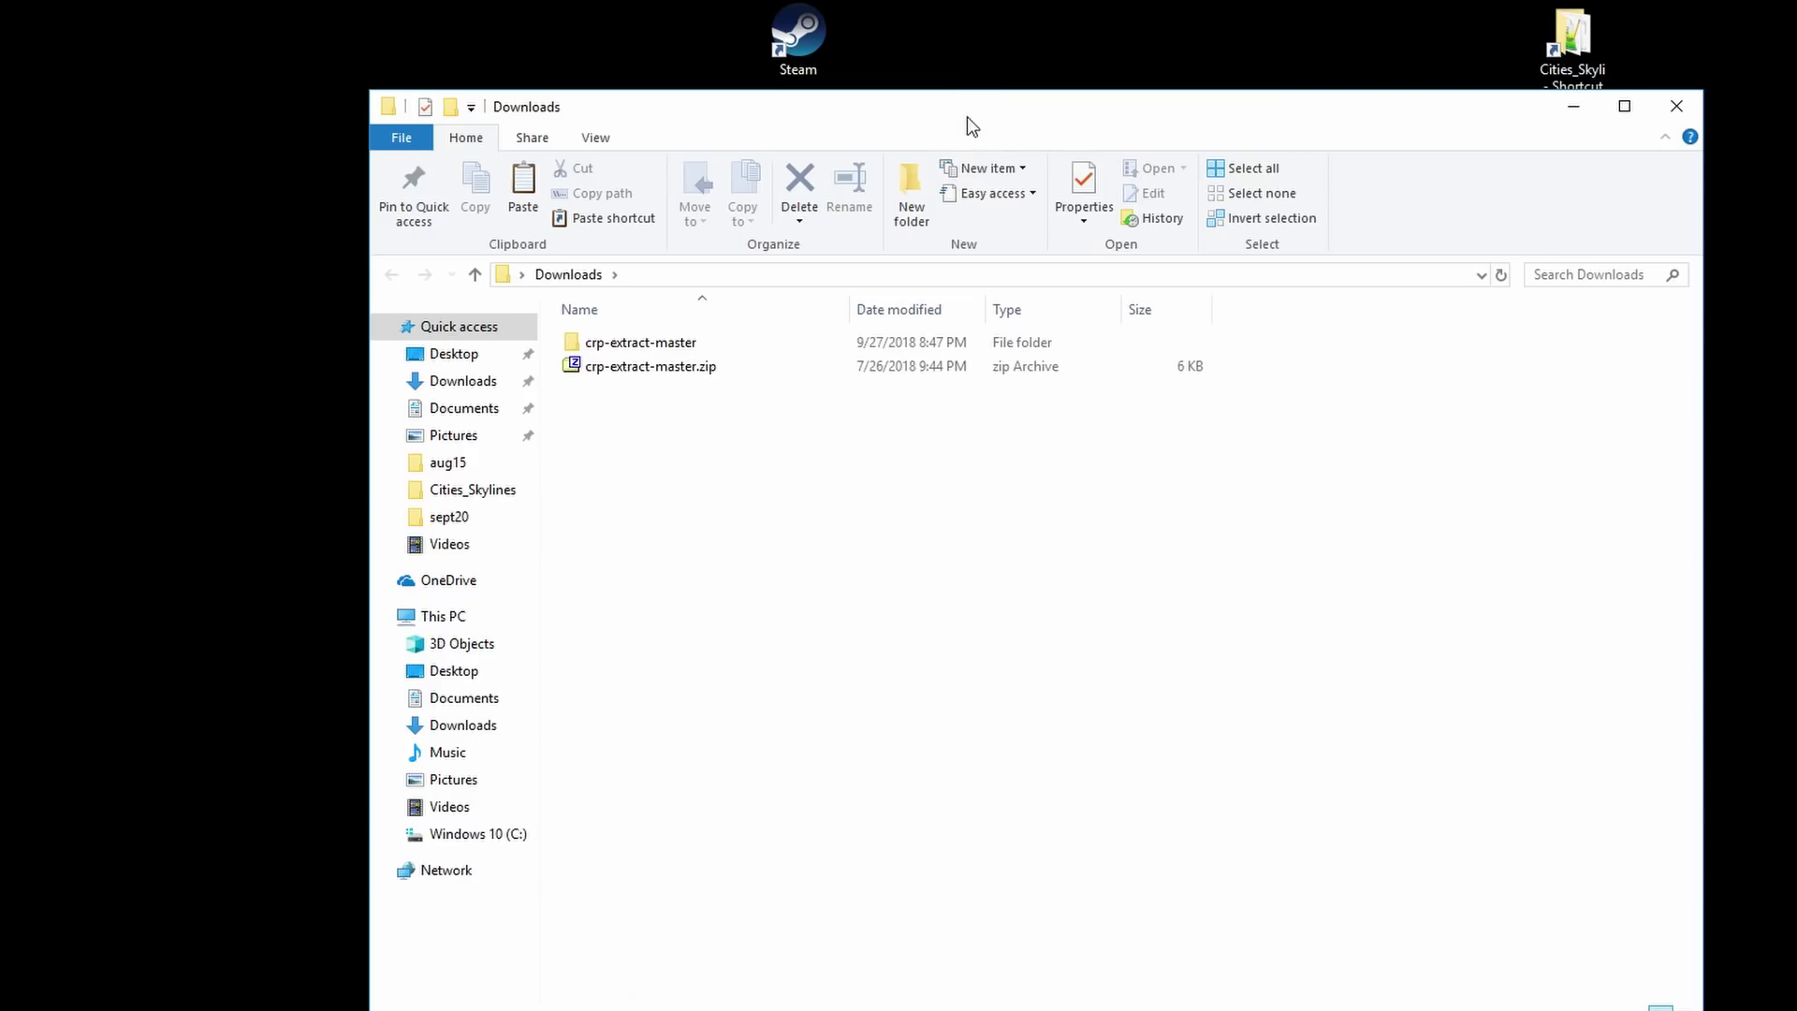
Switch to File Explorer and open the crp-extract-master folder in Downloads, keeping its window clear for a second one.
{"action": "left_click_drag", "start_coordinate": [968, 116], "coordinate": [933, 74]}
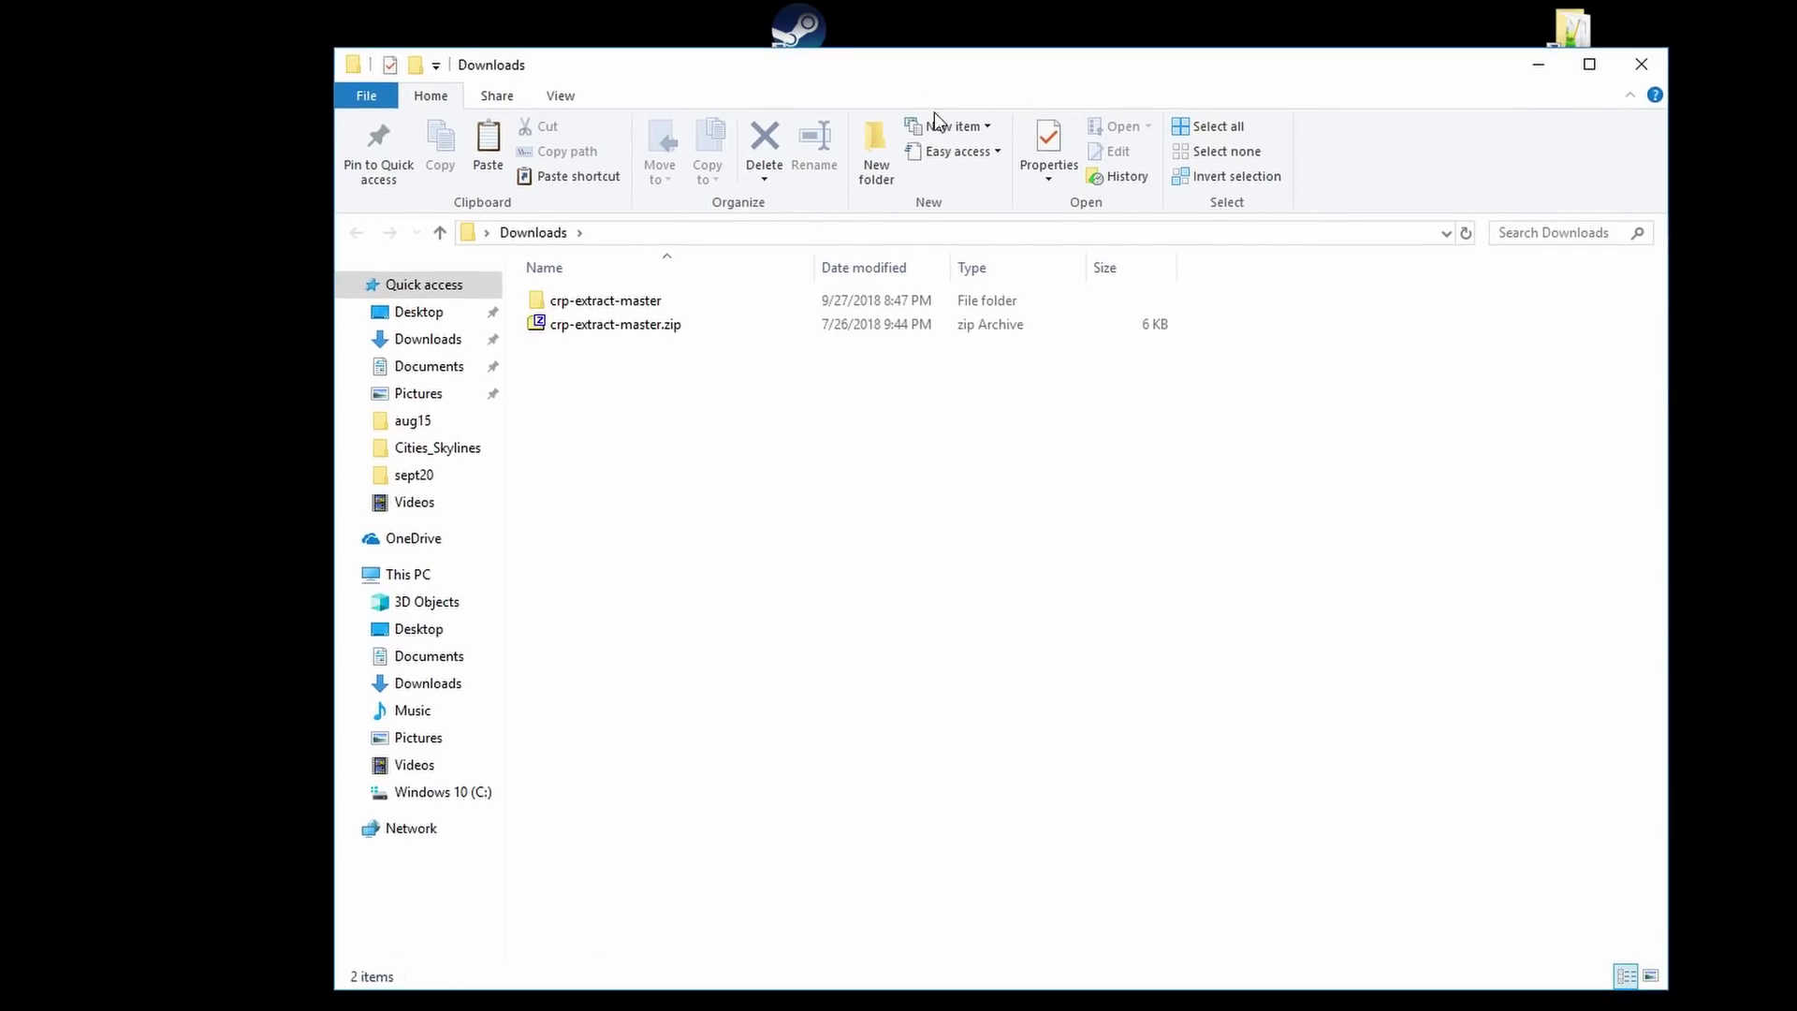
{"action": "double_click", "coordinate": [641, 309]}
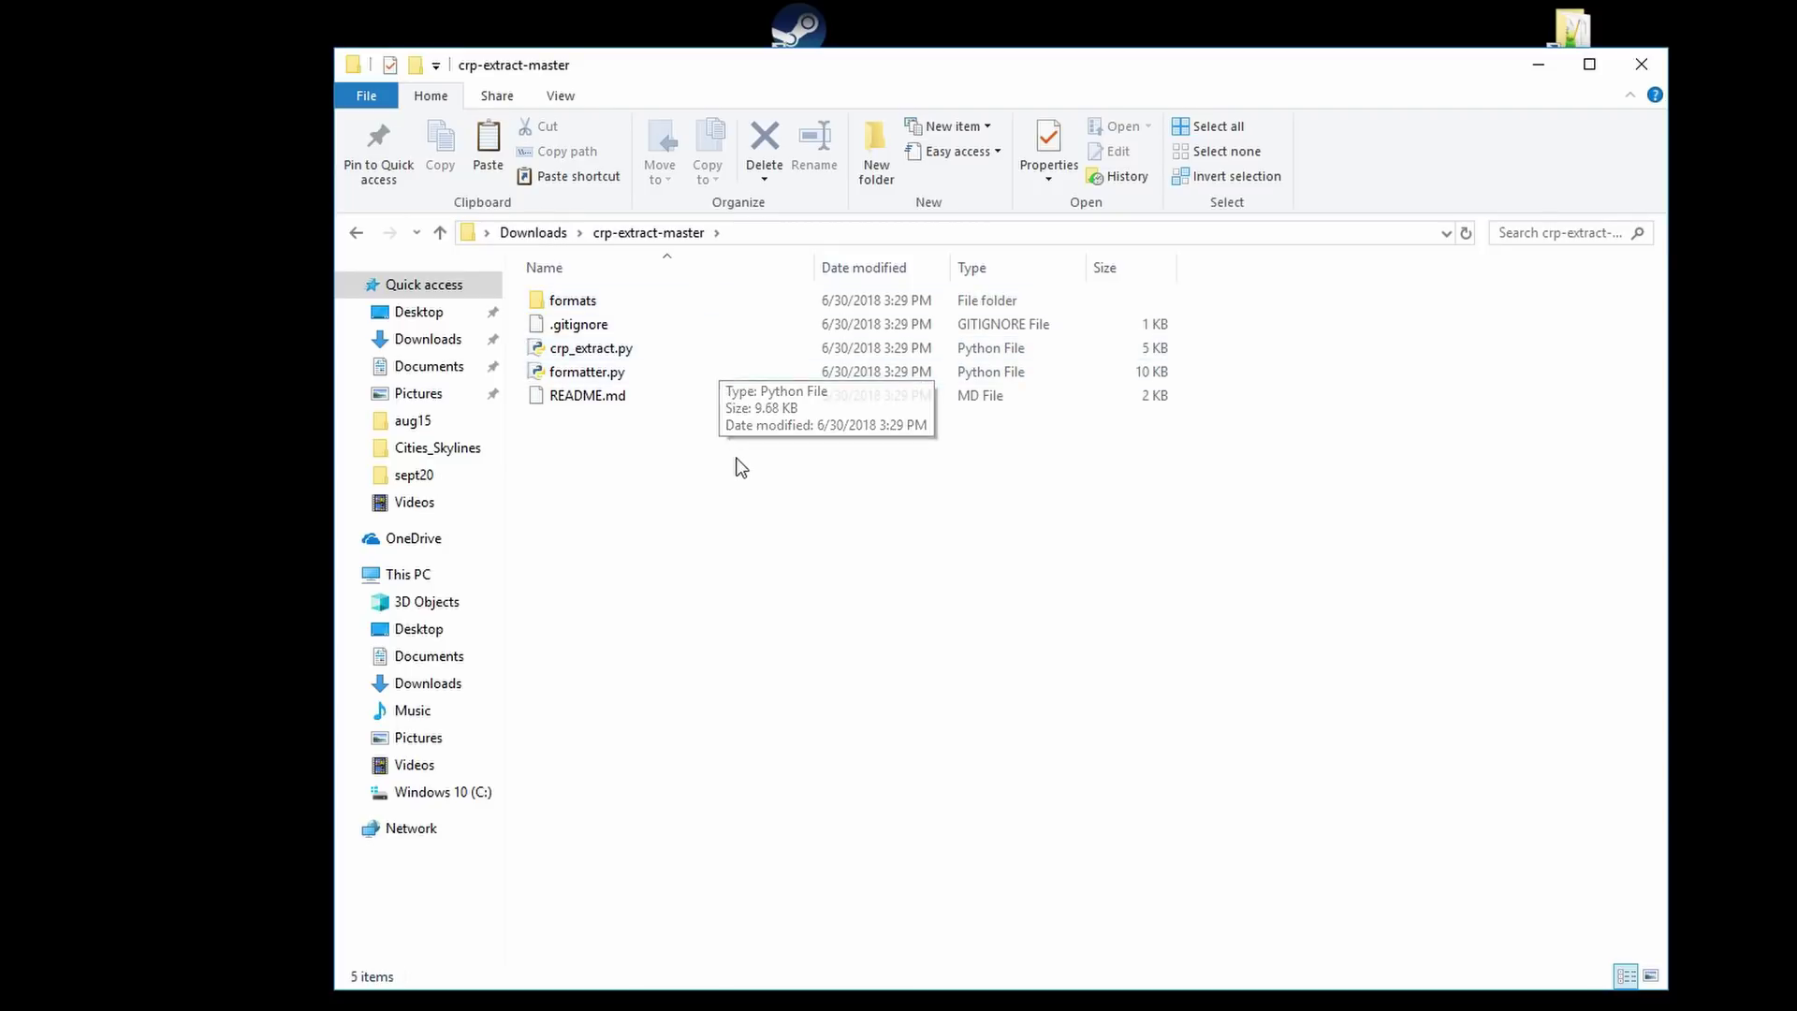
{"action": "left_click_drag", "start_coordinate": [1158, 64], "coordinate": [996, 42]}
Open Cities_Skylines\Addons\Assets from the desktop shortcut in a second window beside the crp-extract-master folder.
{"action": "double_click", "coordinate": [1600, 57]}
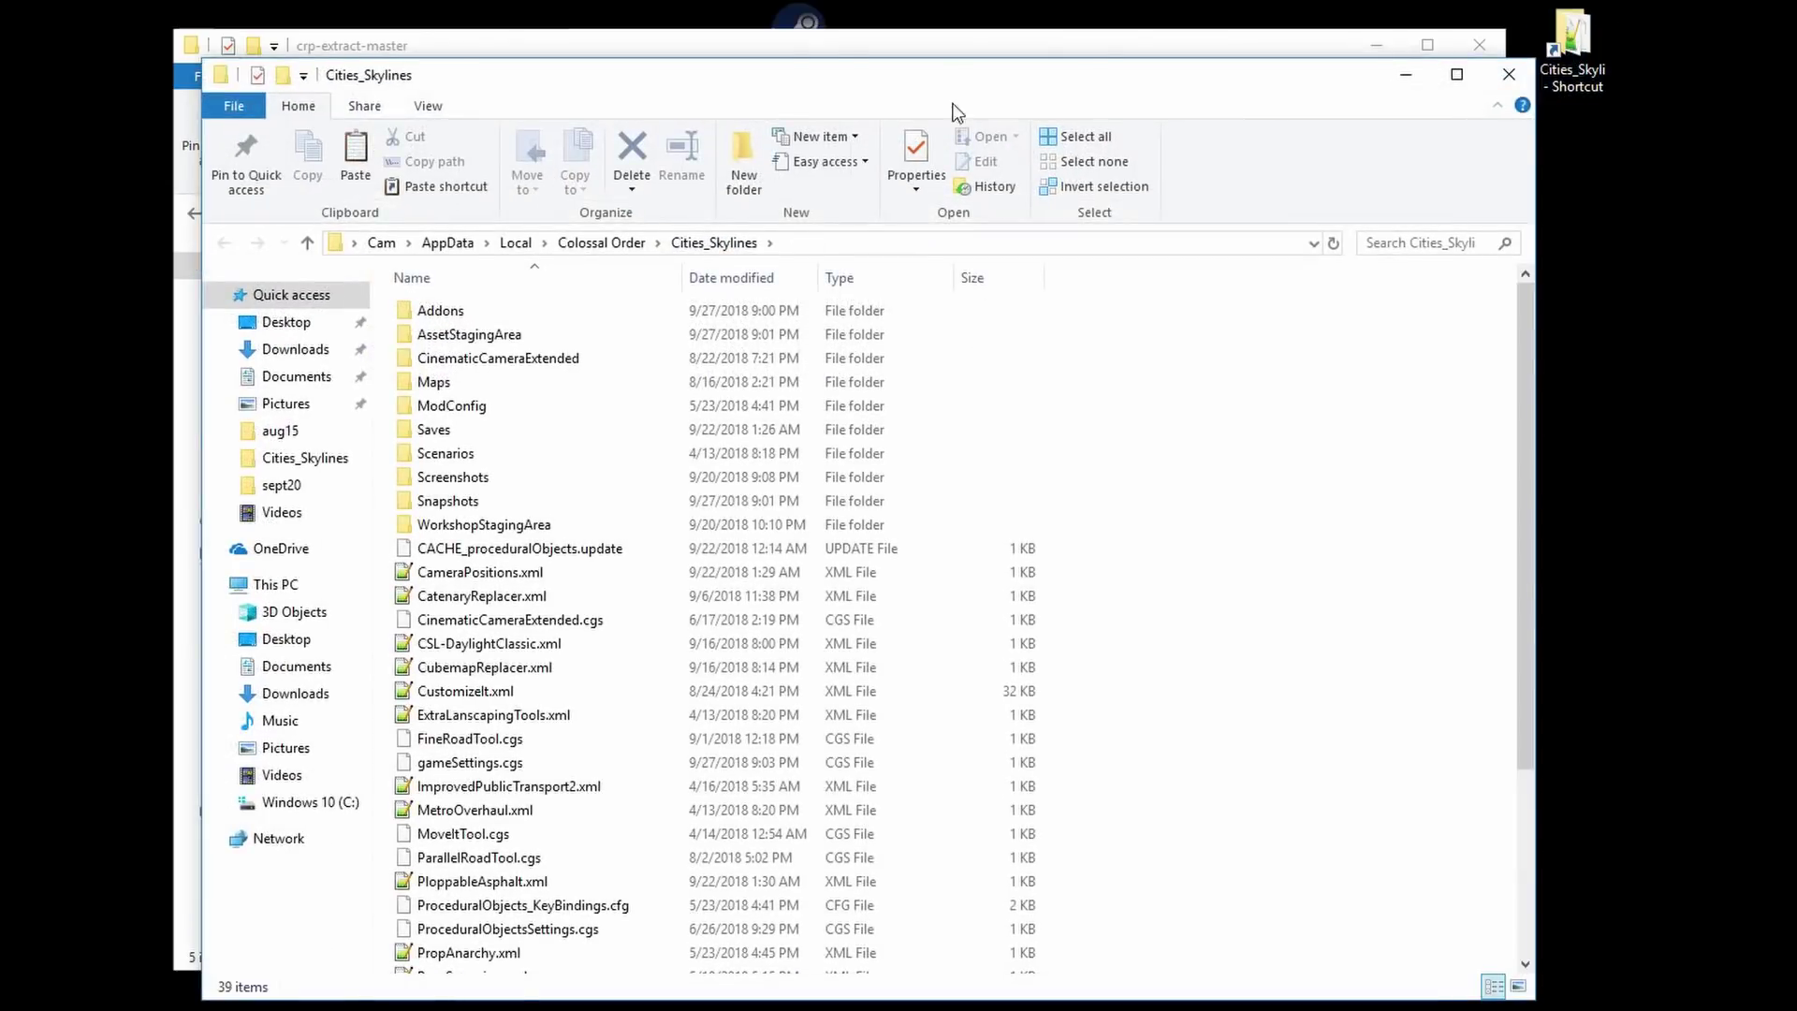
{"action": "left_click_drag", "start_coordinate": [505, 45], "coordinate": [953, 26]}
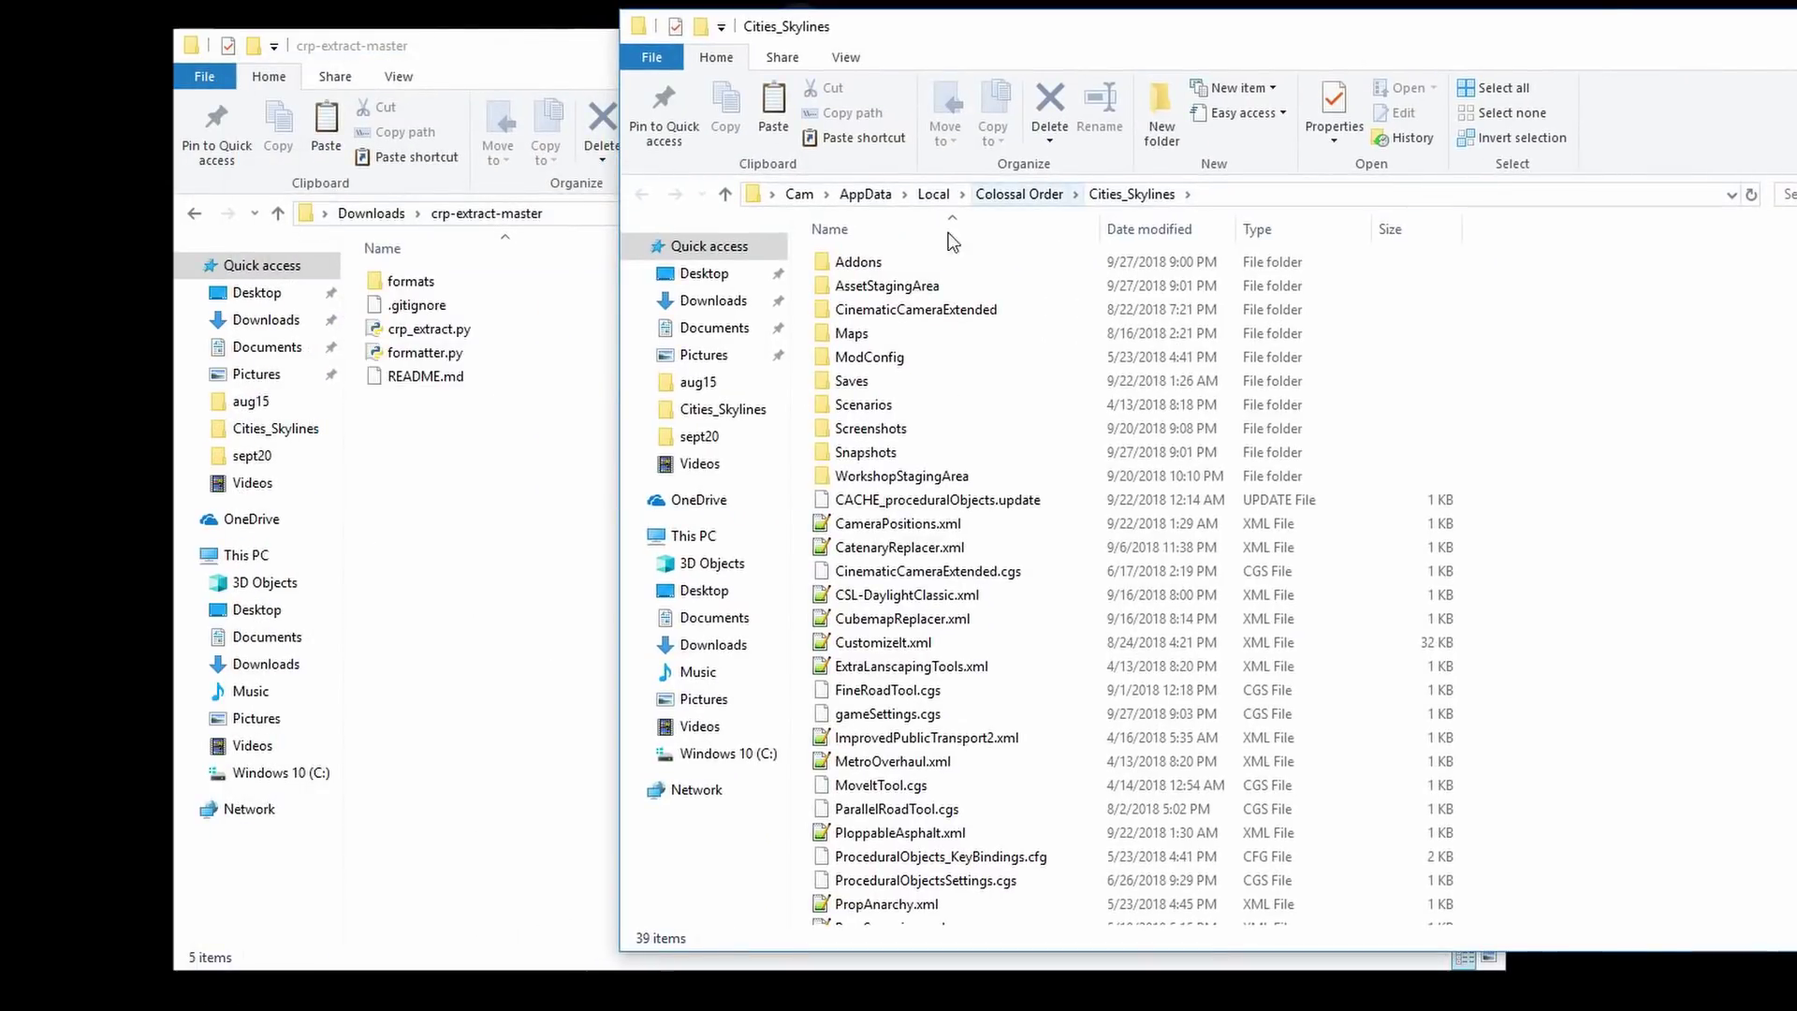
{"action": "double_click", "coordinate": [891, 266]}
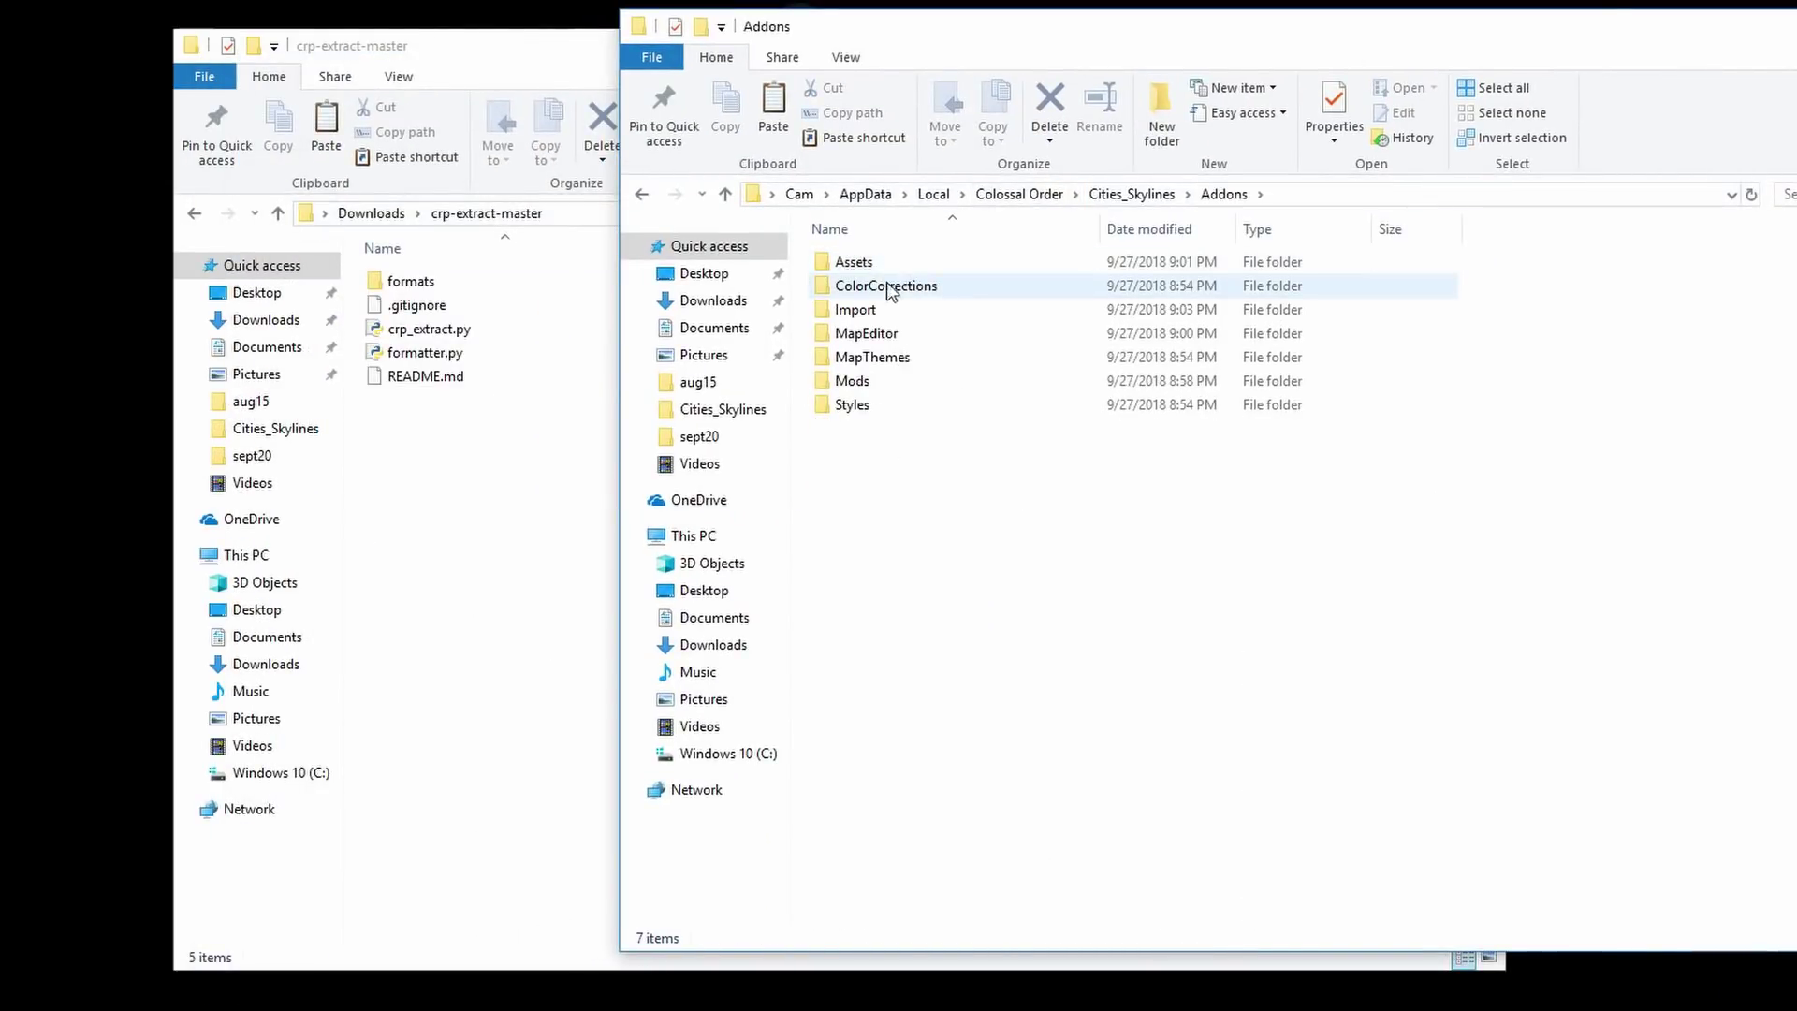
{"action": "double_click", "coordinate": [883, 265]}
Move basebikeroad.crp from the Assets folder into the crp-extract-master folder.
{"action": "left_click", "coordinate": [876, 274]}
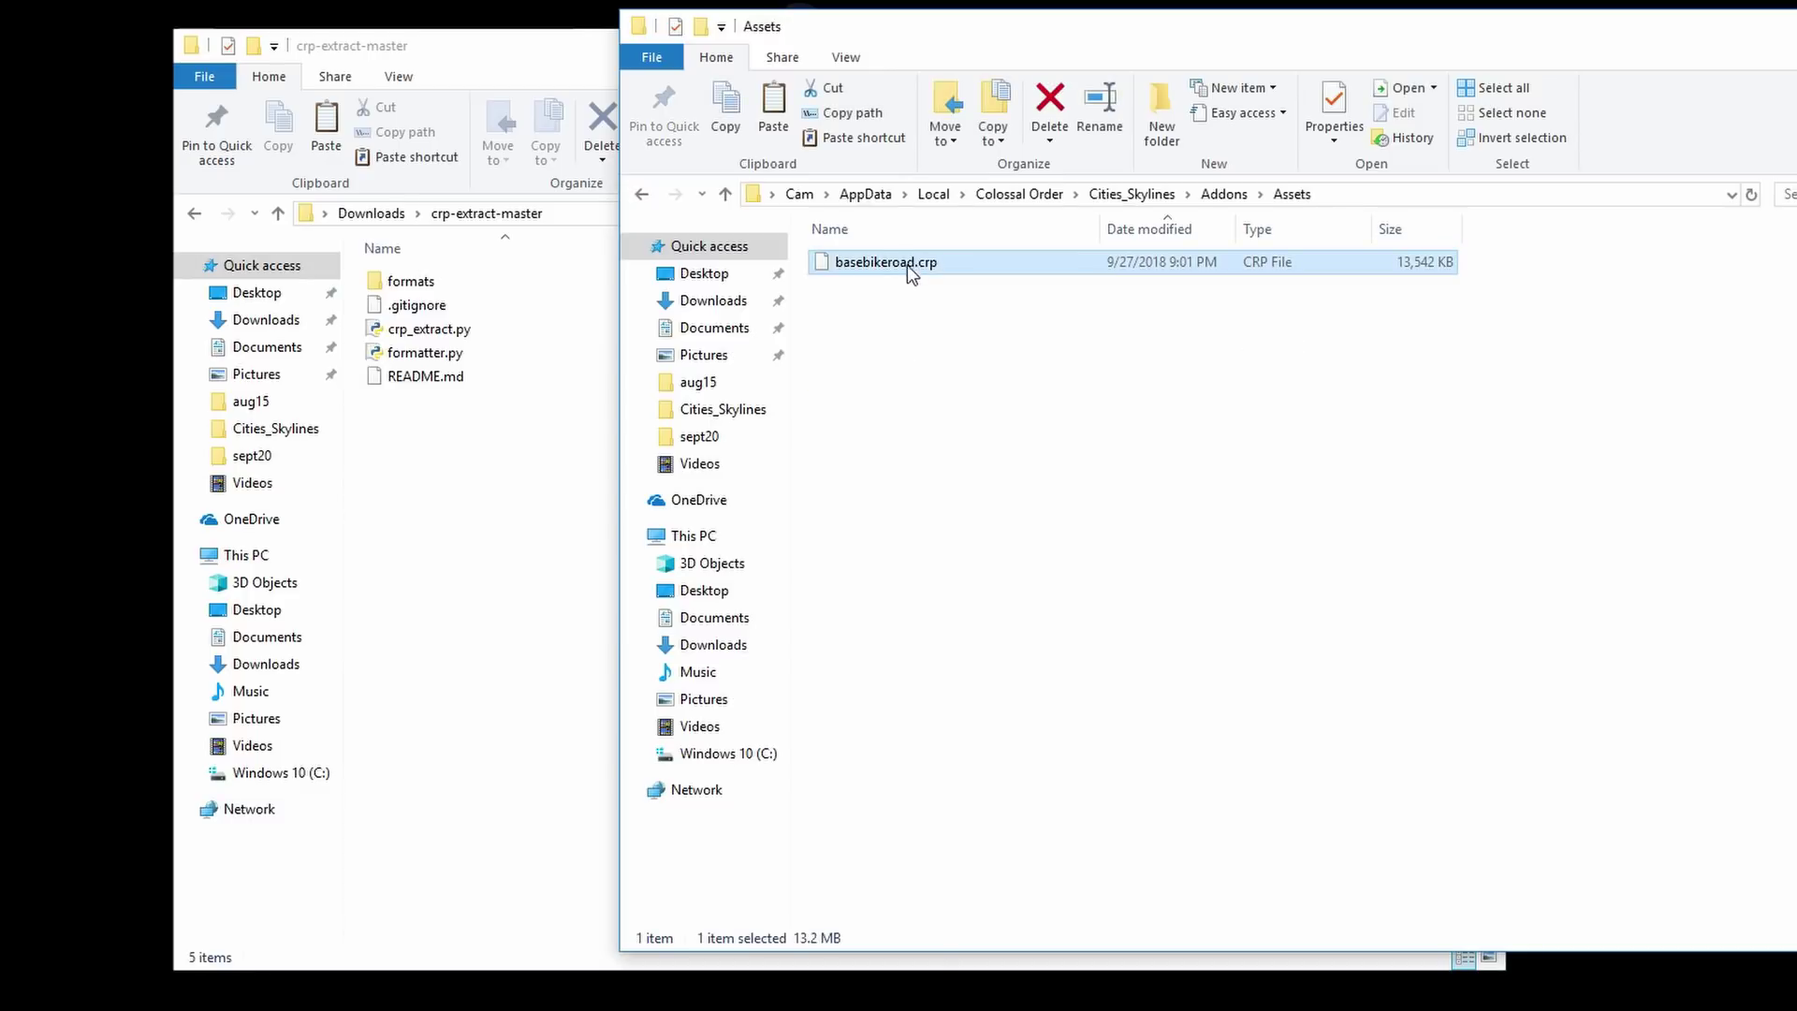
{"action": "left_click_drag", "start_coordinate": [876, 271], "coordinate": [441, 514]}
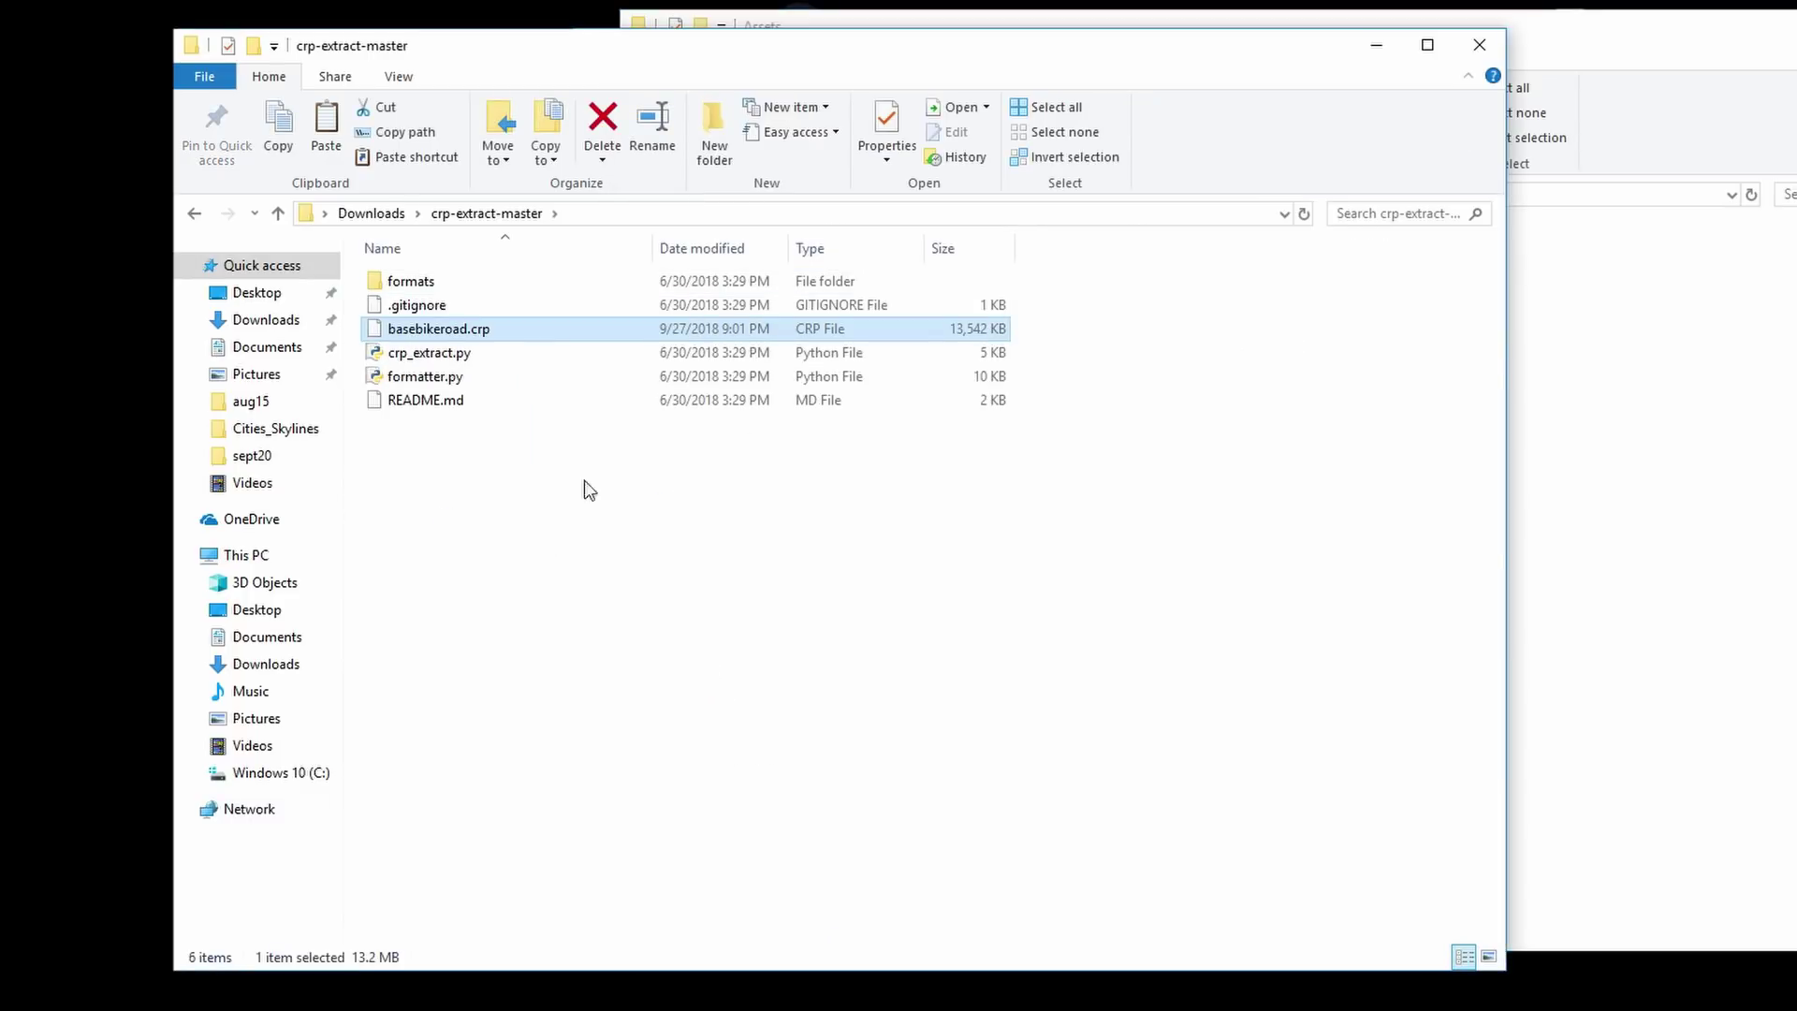
{"action": "left_click", "coordinate": [1616, 392]}
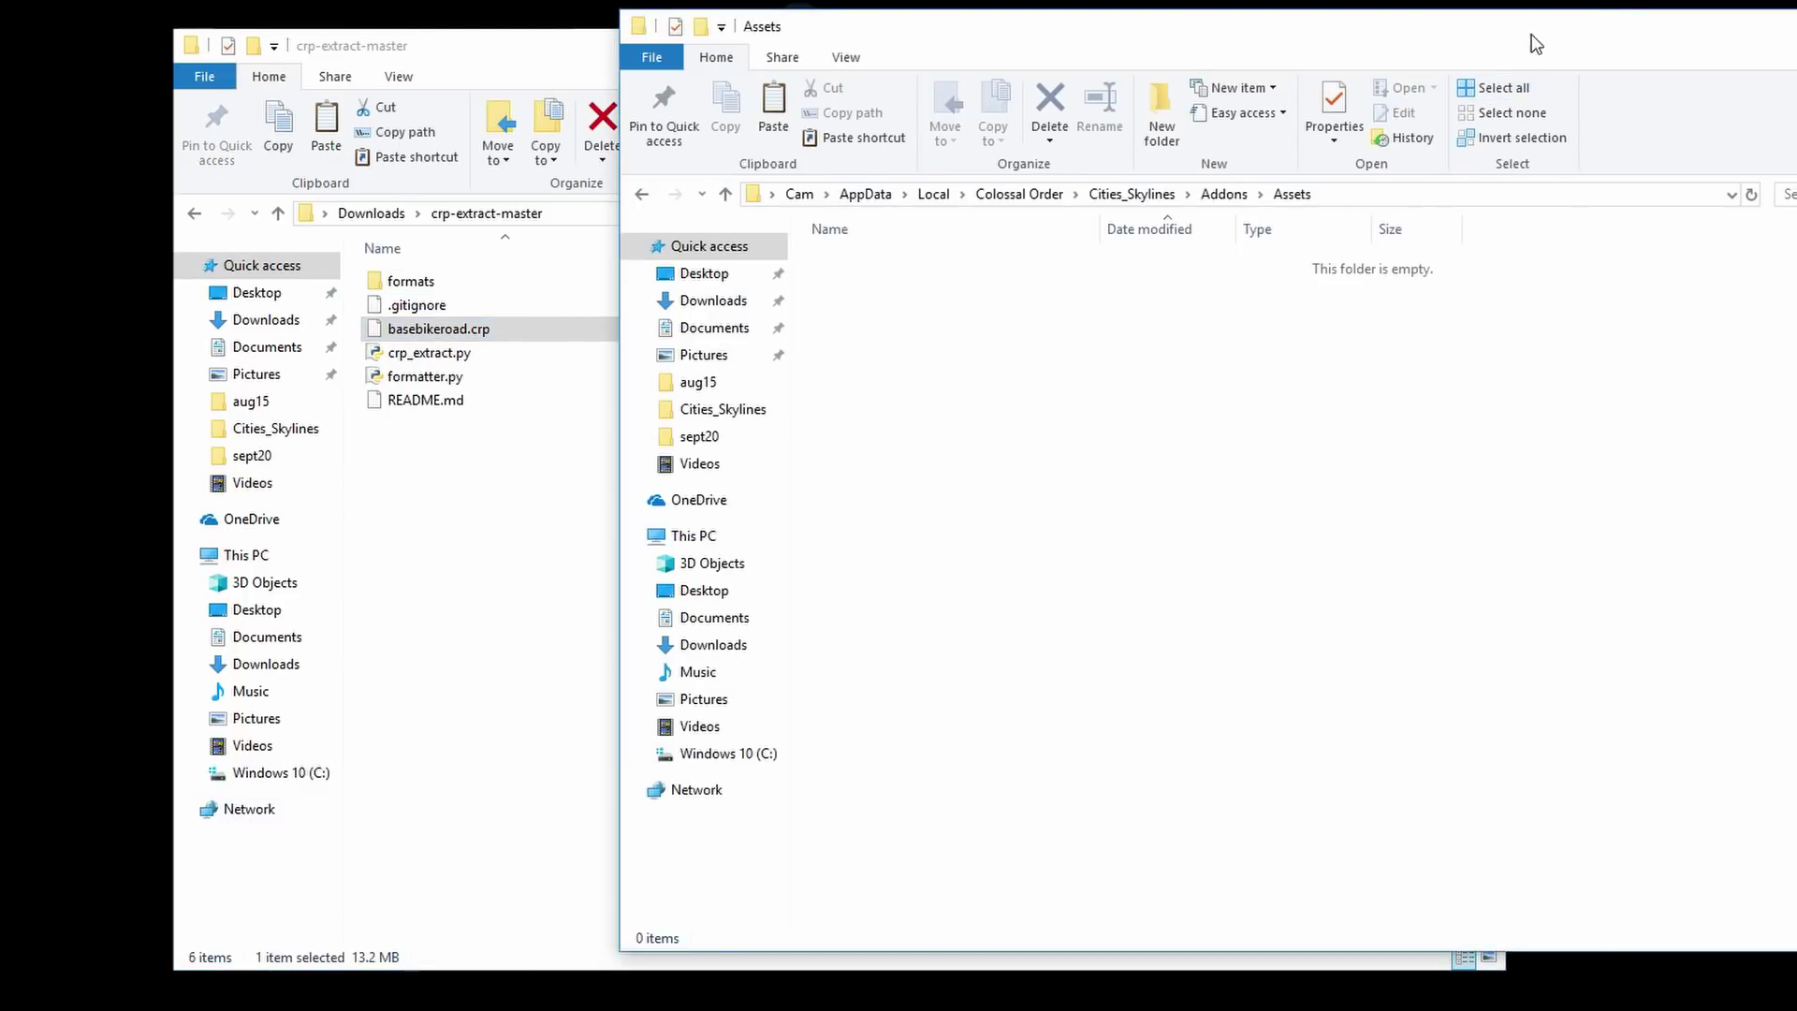
{"action": "left_click_drag", "start_coordinate": [1528, 42], "coordinate": [1492, 73]}
{"action": "left_click", "coordinate": [478, 498]}
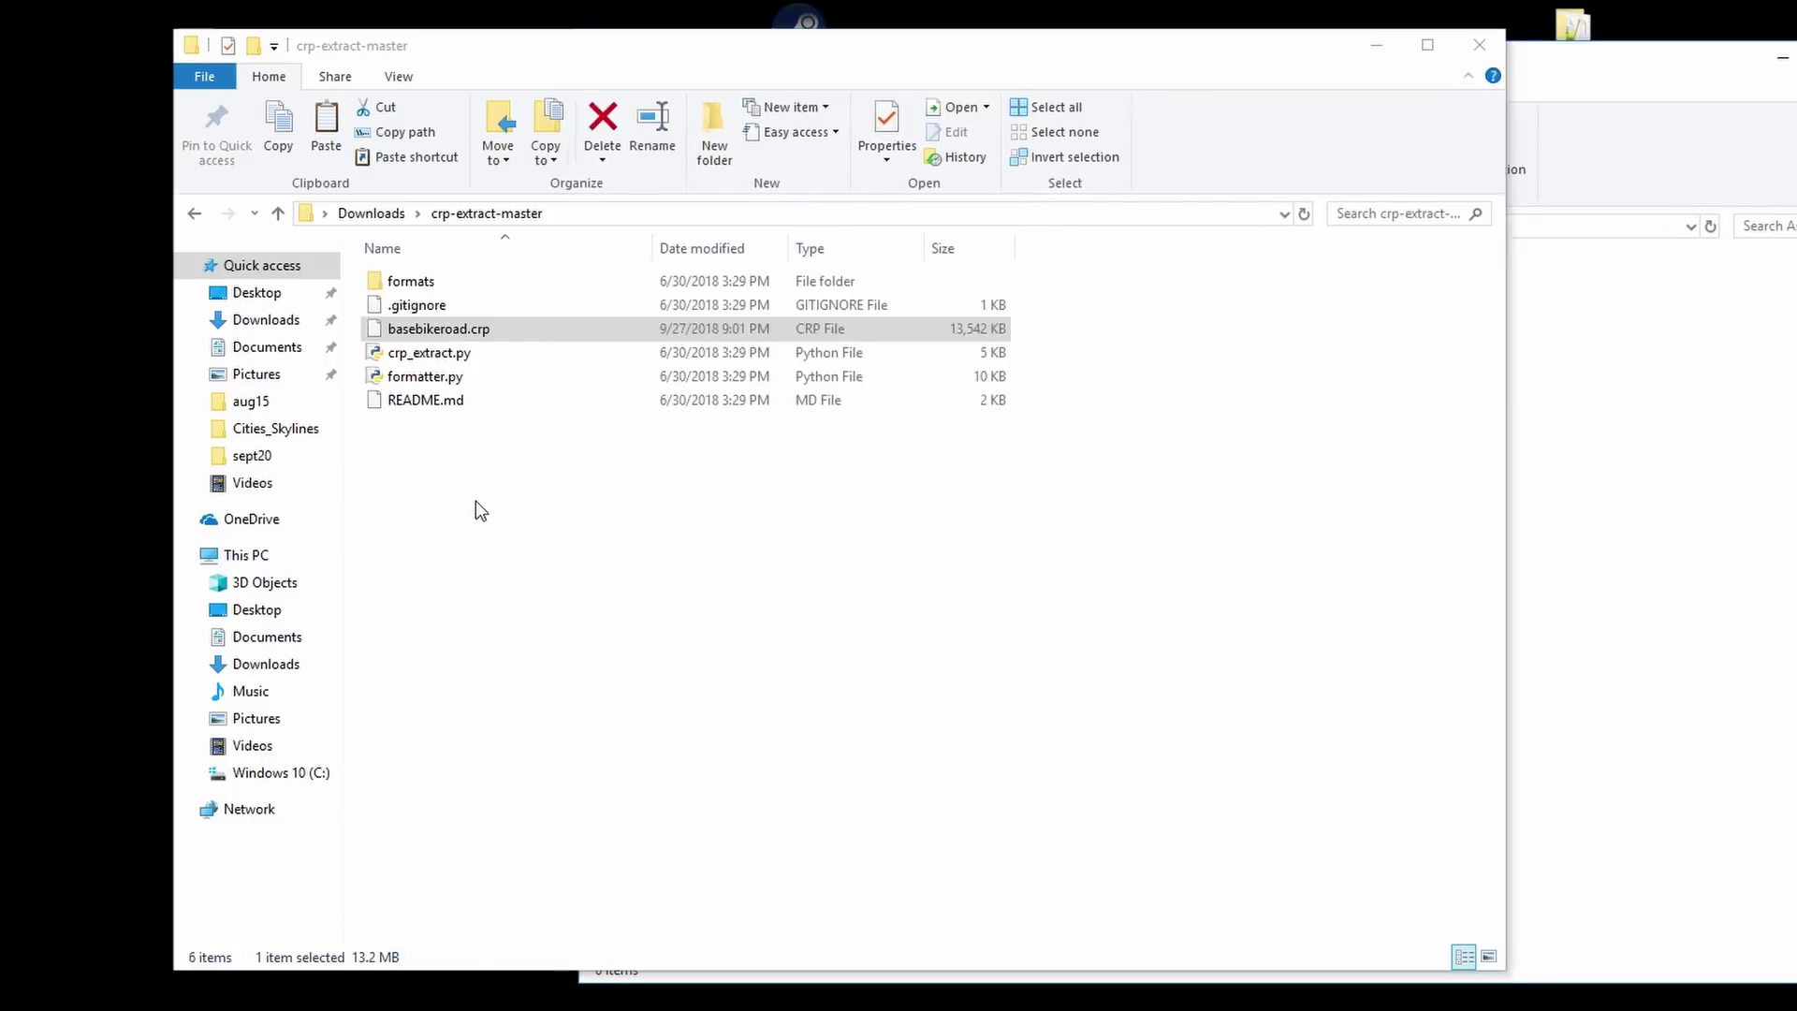
Run crp_extract.py and extract the file basebikeroad.crp.
{"action": "double_click", "coordinate": [464, 359]}
{"action": "left_click_drag", "start_coordinate": [615, 118], "coordinate": [1077, 161]}
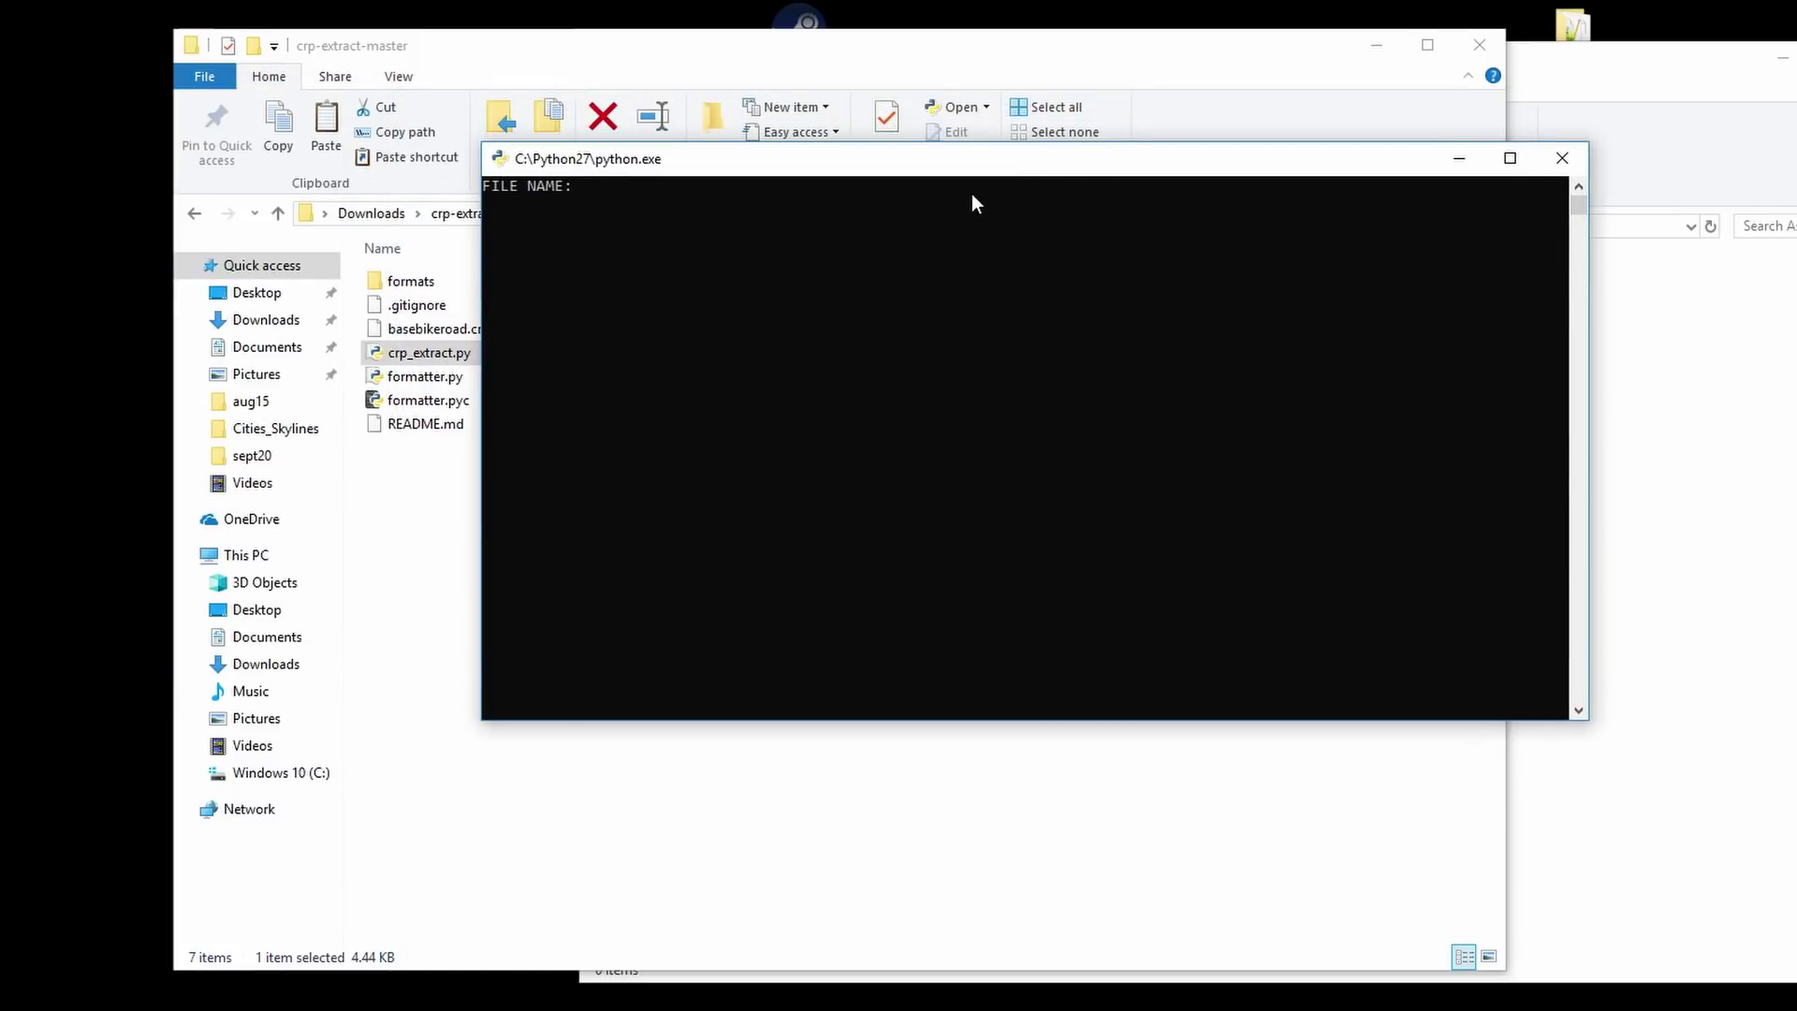
{"action": "type", "text": "basebikeroad.crp"}
{"action": "key", "text": "Return"}
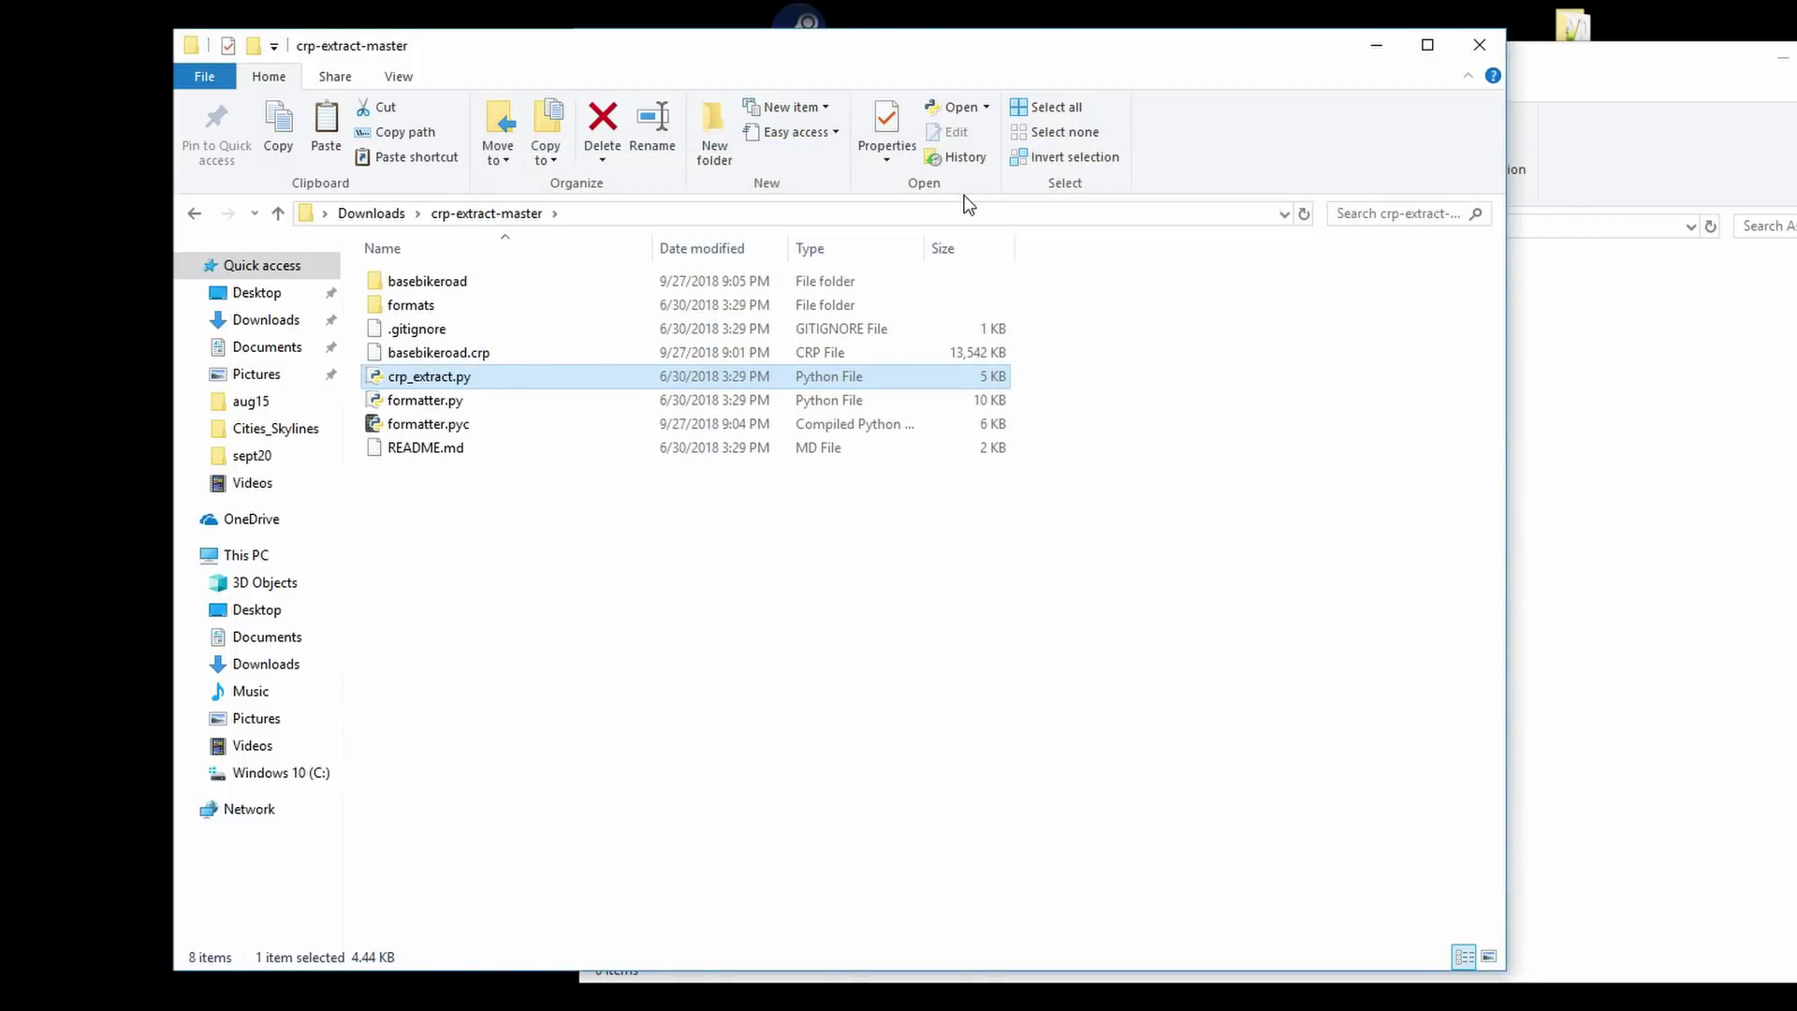
Open the extracted basebikeroad folder and look through its files.
{"action": "double_click", "coordinate": [487, 281]}
{"action": "scroll", "coordinate": [600, 379], "scroll_direction": "down", "scroll_amount": 20}
{"action": "scroll", "coordinate": [600, 379], "scroll_direction": "up", "scroll_amount": 20}
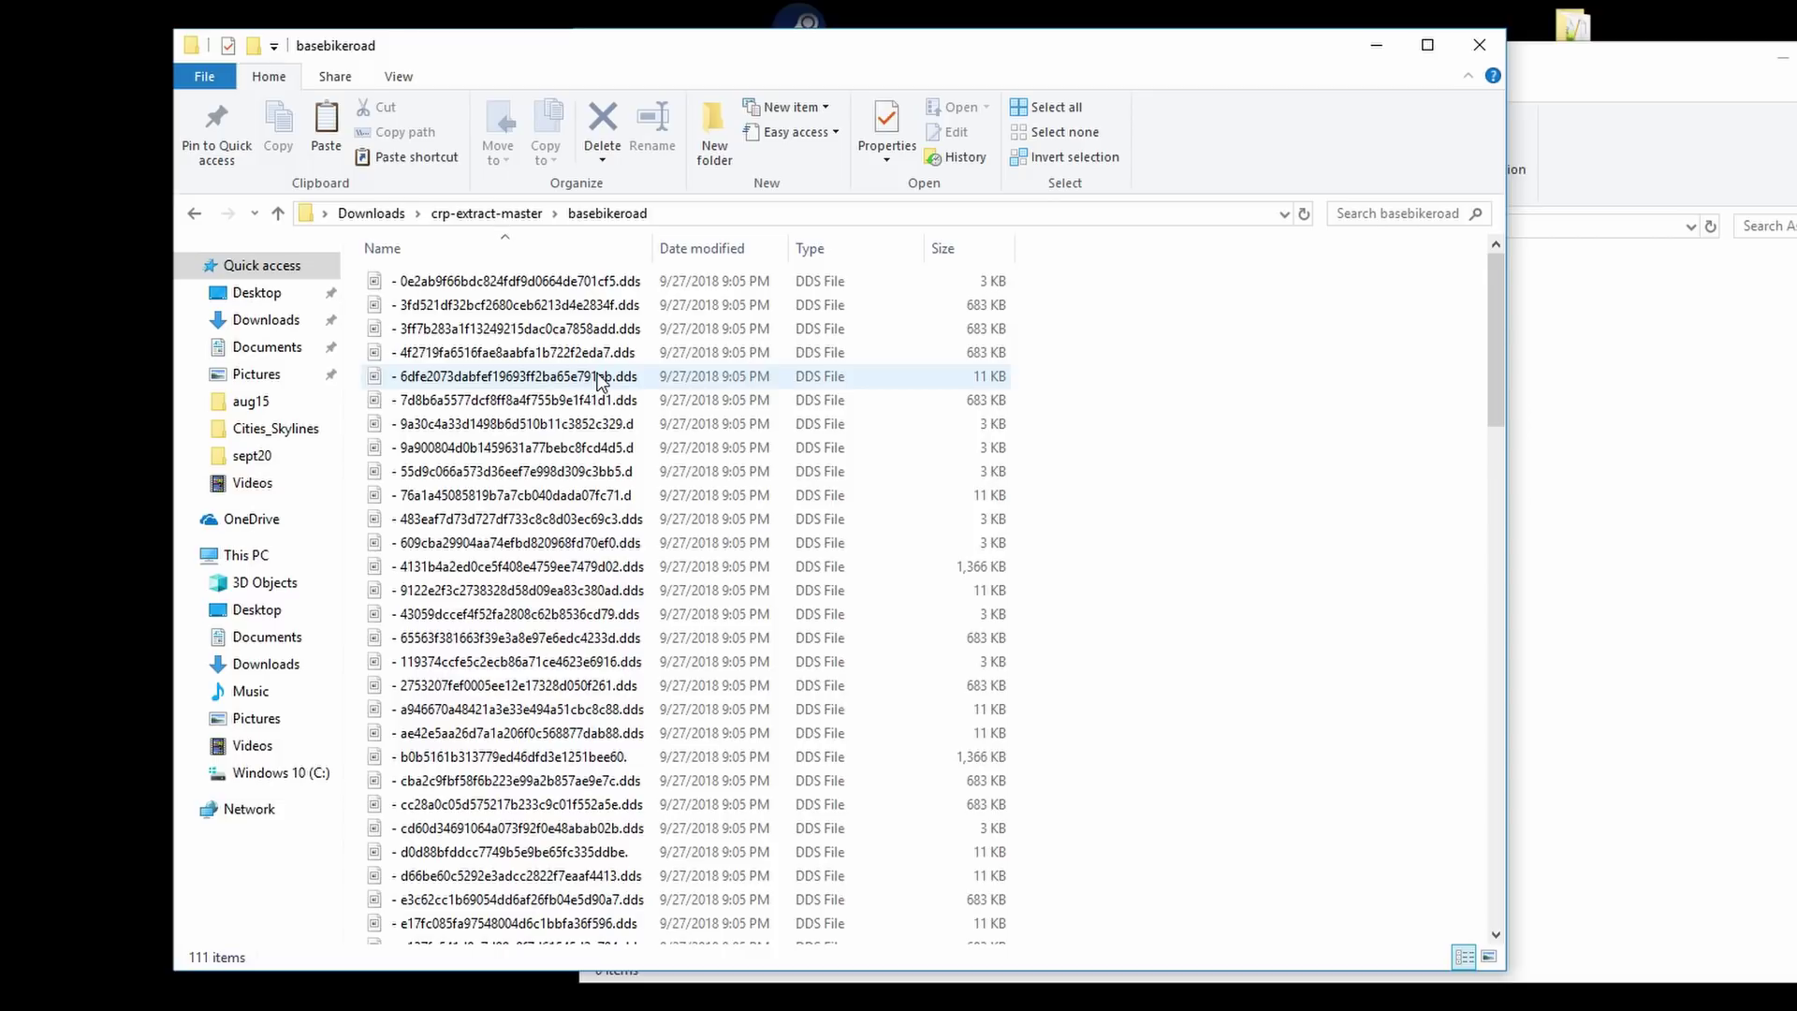
Close the Assets folder window, switch to GIMP and browse for an image to open in Downloads\crp-extract-master\basebikeroad.
{"action": "left_click", "coordinate": [1582, 58]}
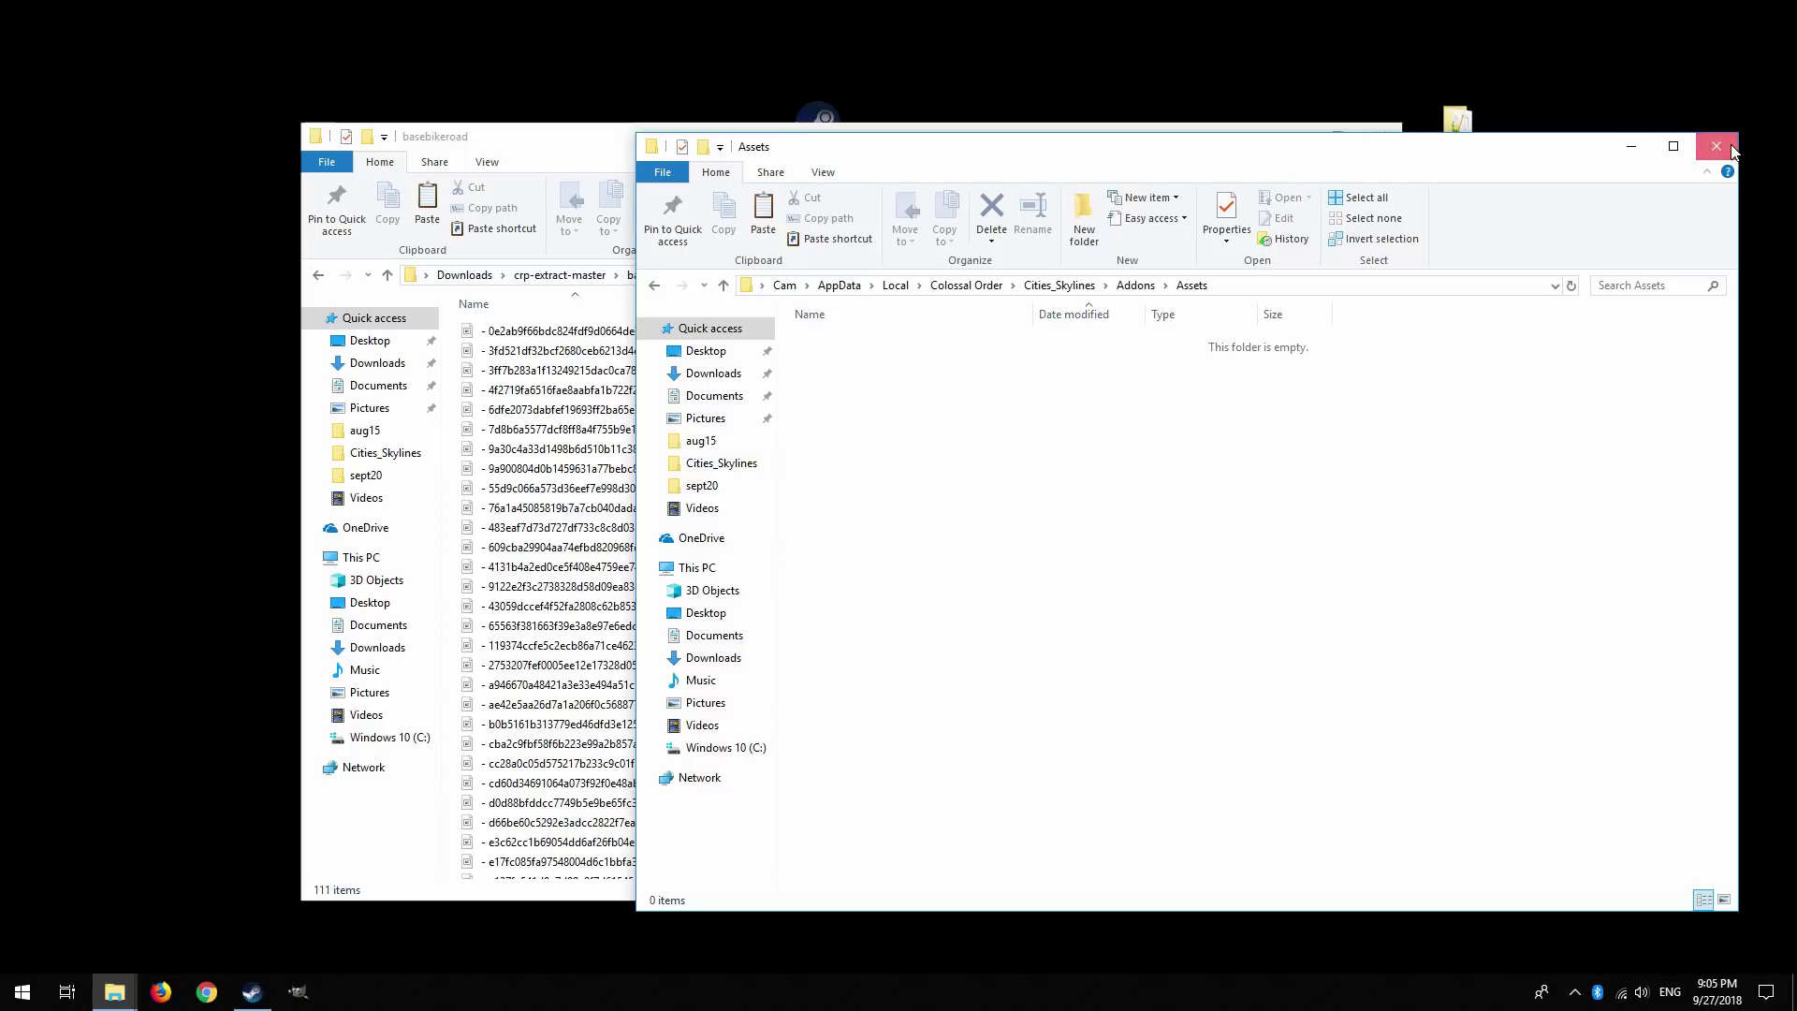
{"action": "left_click", "coordinate": [1732, 150]}
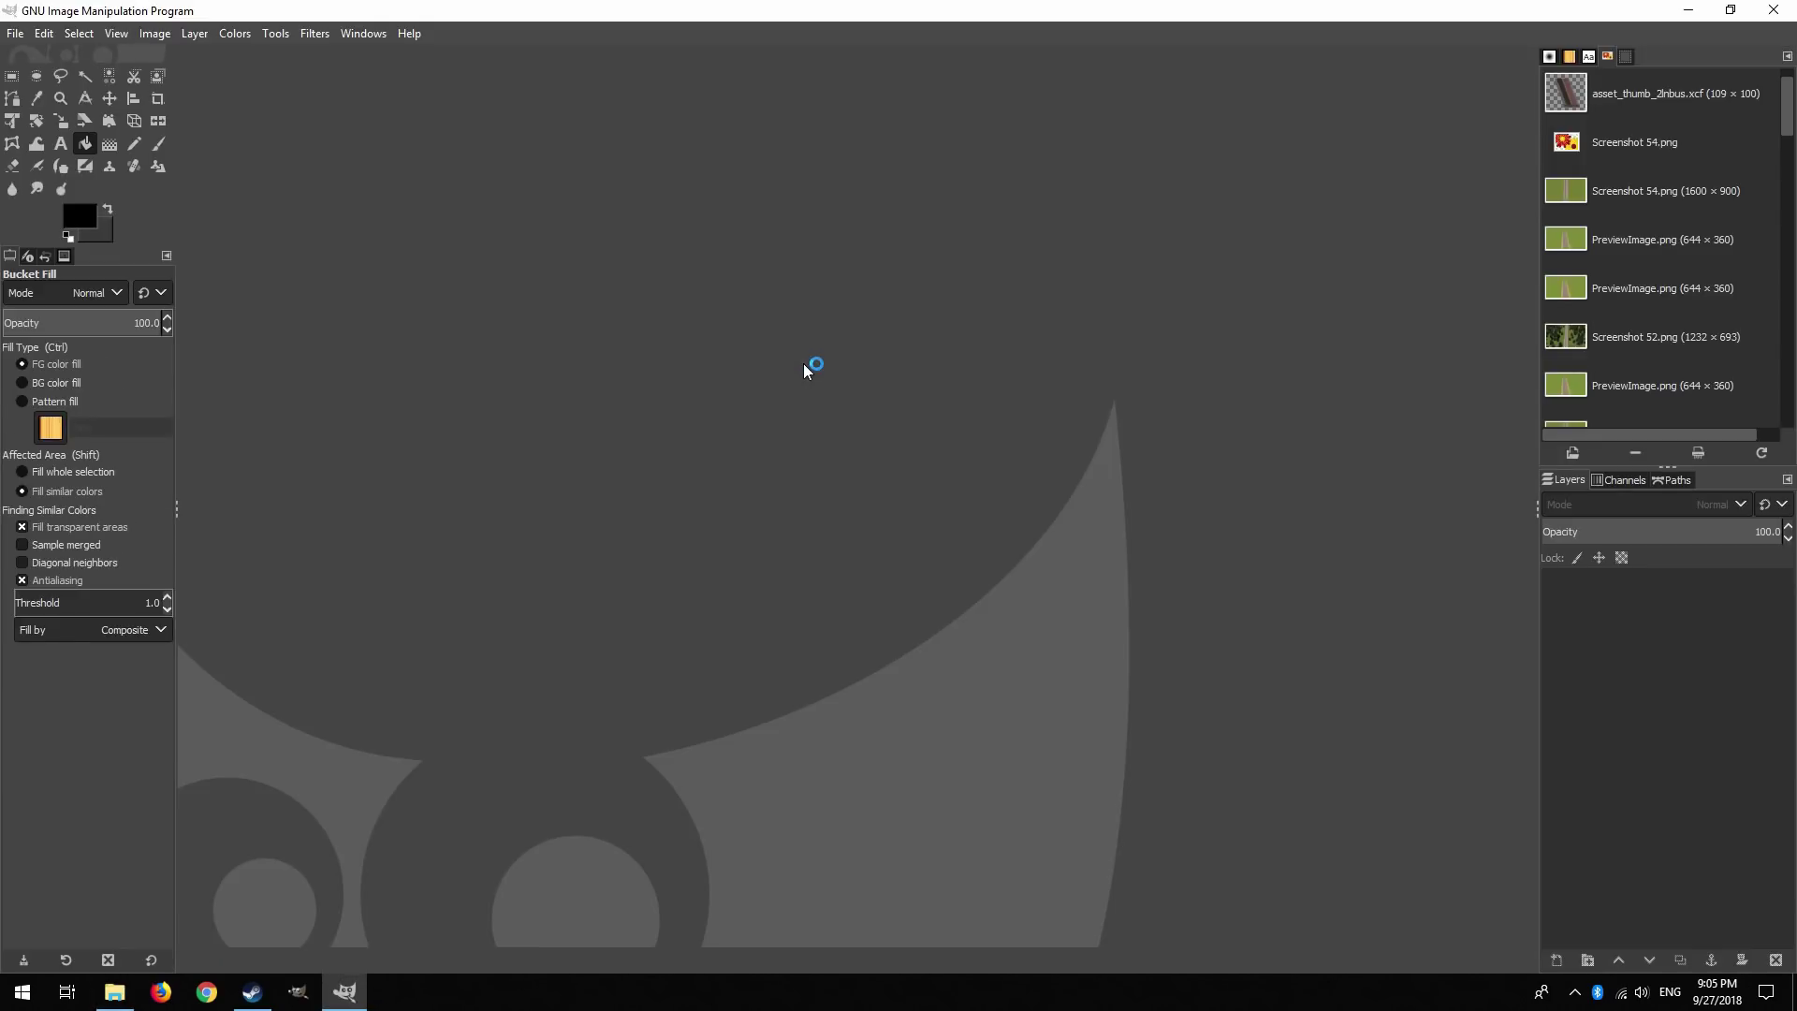
{"action": "left_click", "coordinate": [15, 33]}
{"action": "left_click", "coordinate": [38, 100]}
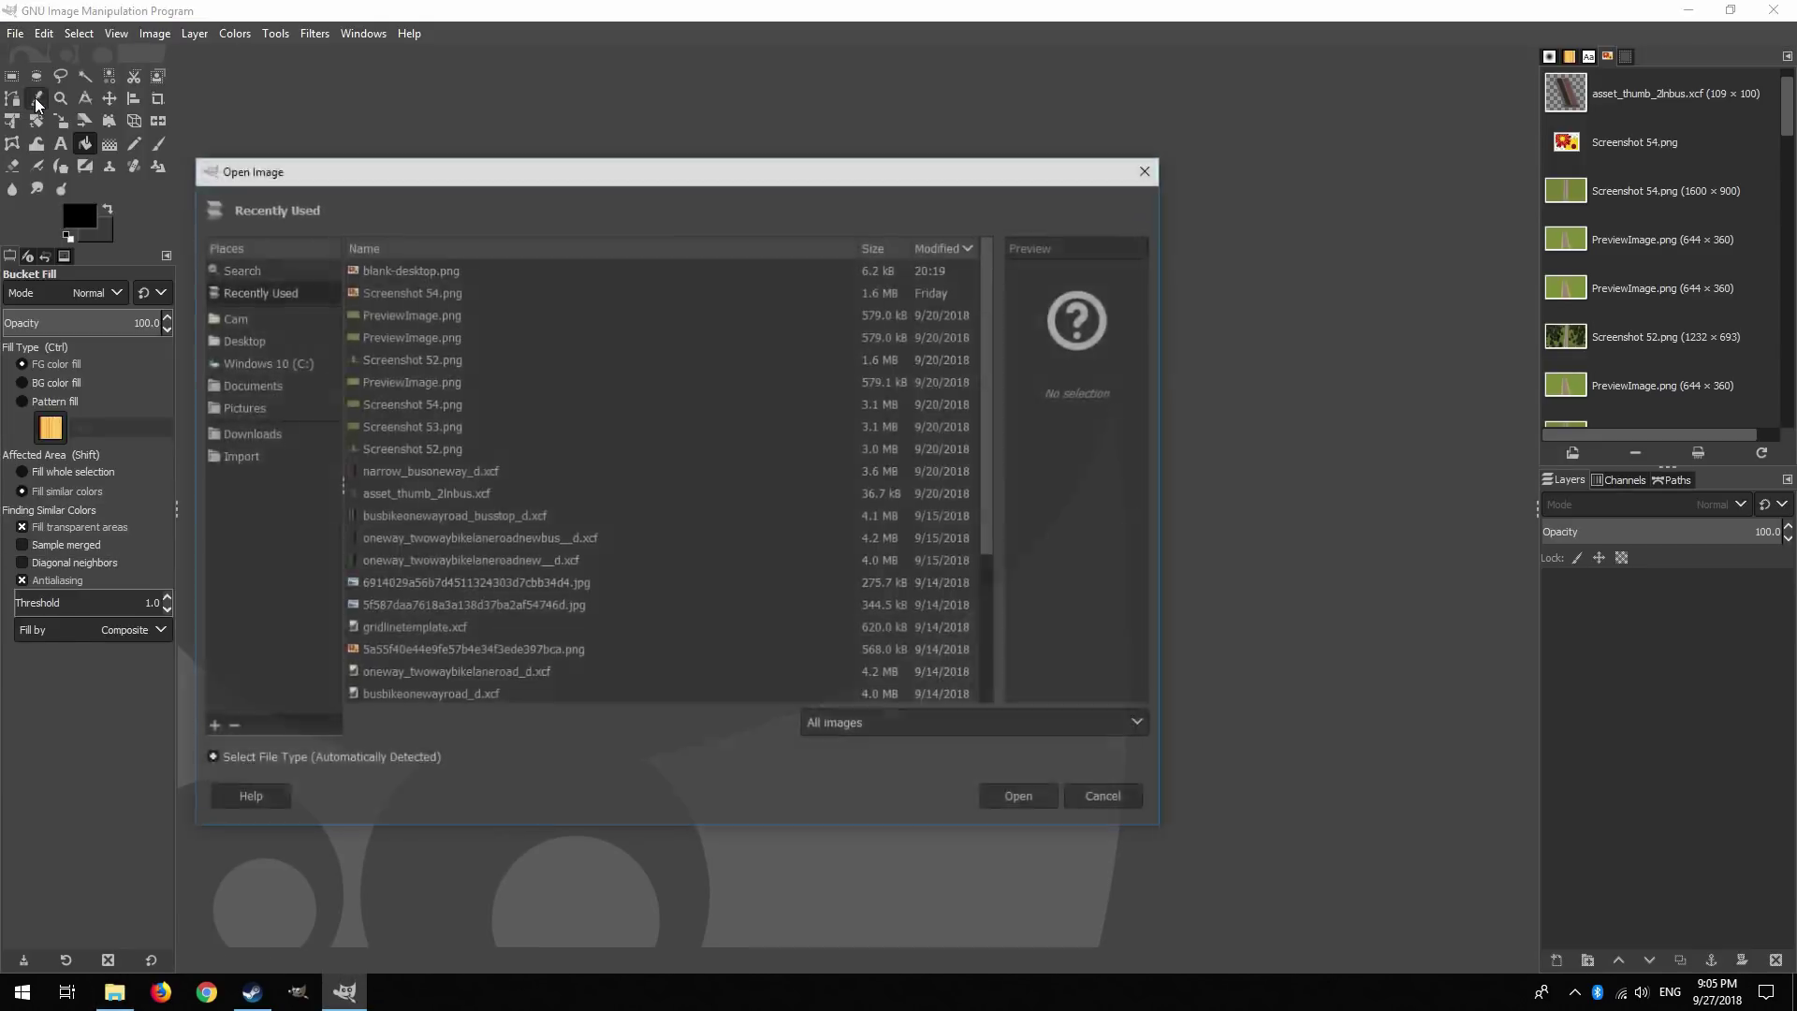
{"action": "left_click", "coordinate": [241, 341]}
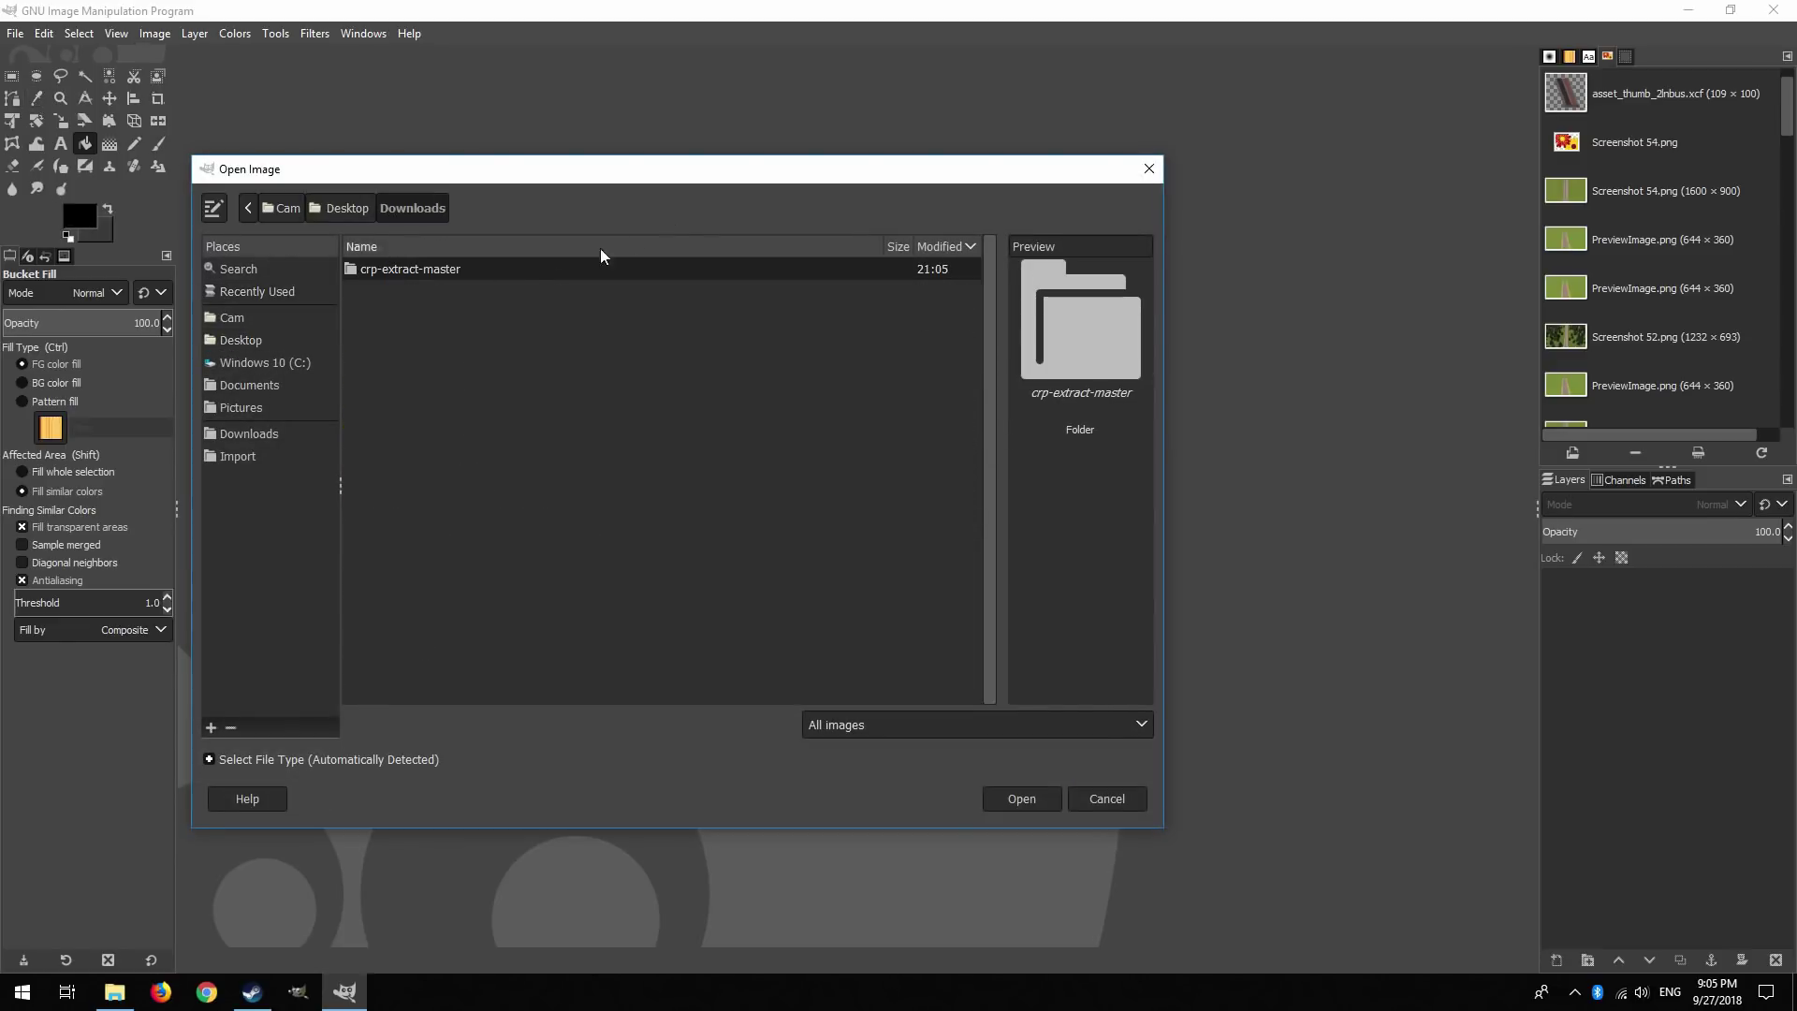
{"action": "double_click", "coordinate": [387, 270]}
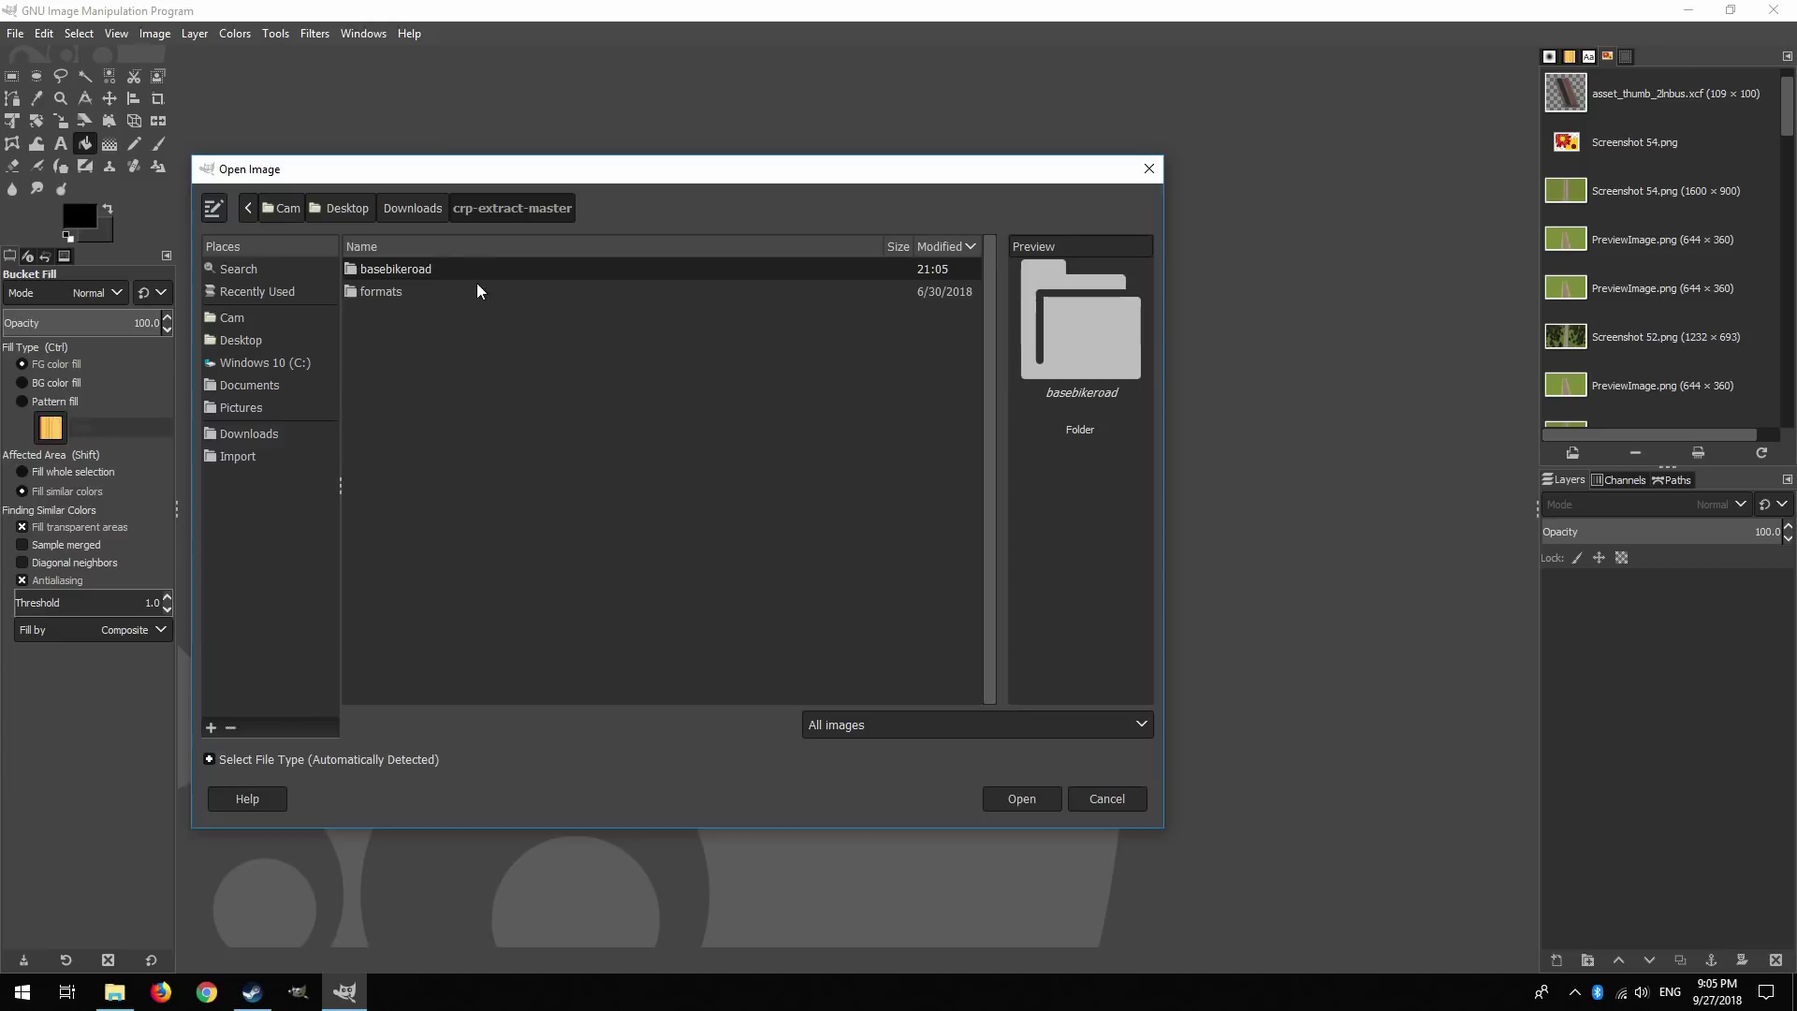
{"action": "double_click", "coordinate": [393, 271]}
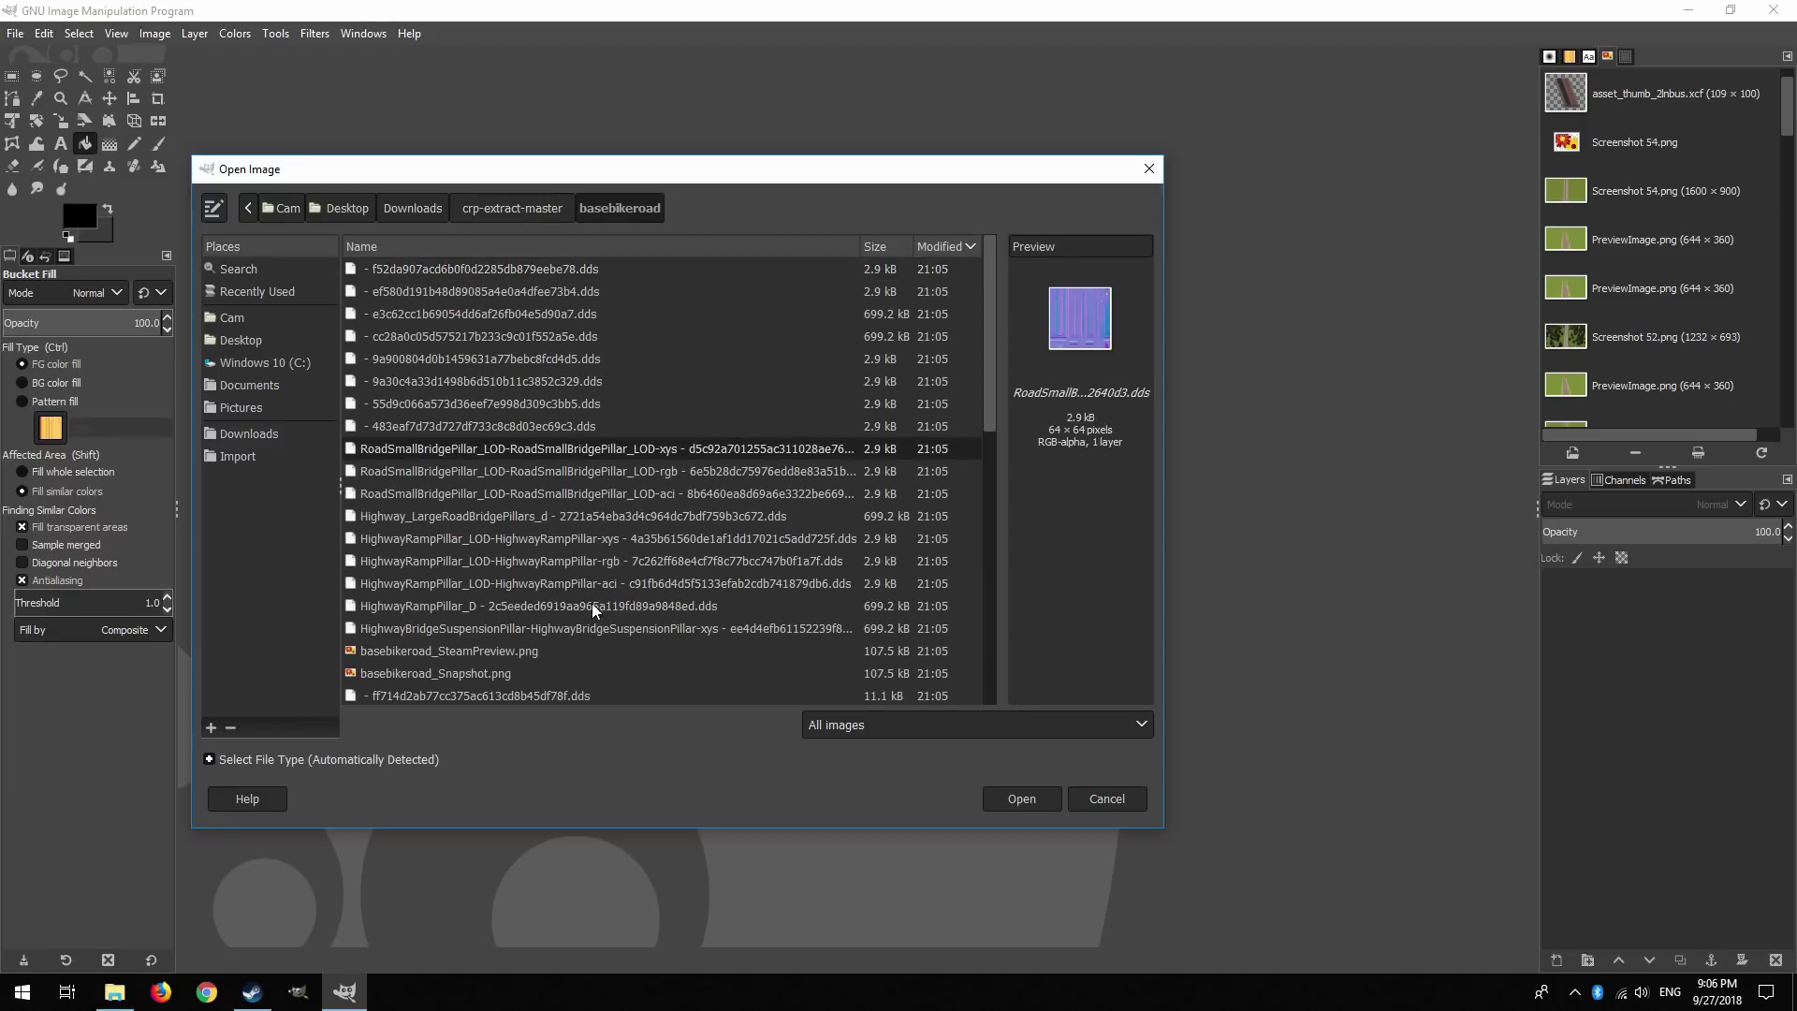
Sort the files by size, preview the larger textures and open the road diffuse texture 2753207fef0005ee12e17328d050f261.dds.
{"action": "left_click", "coordinate": [593, 607]}
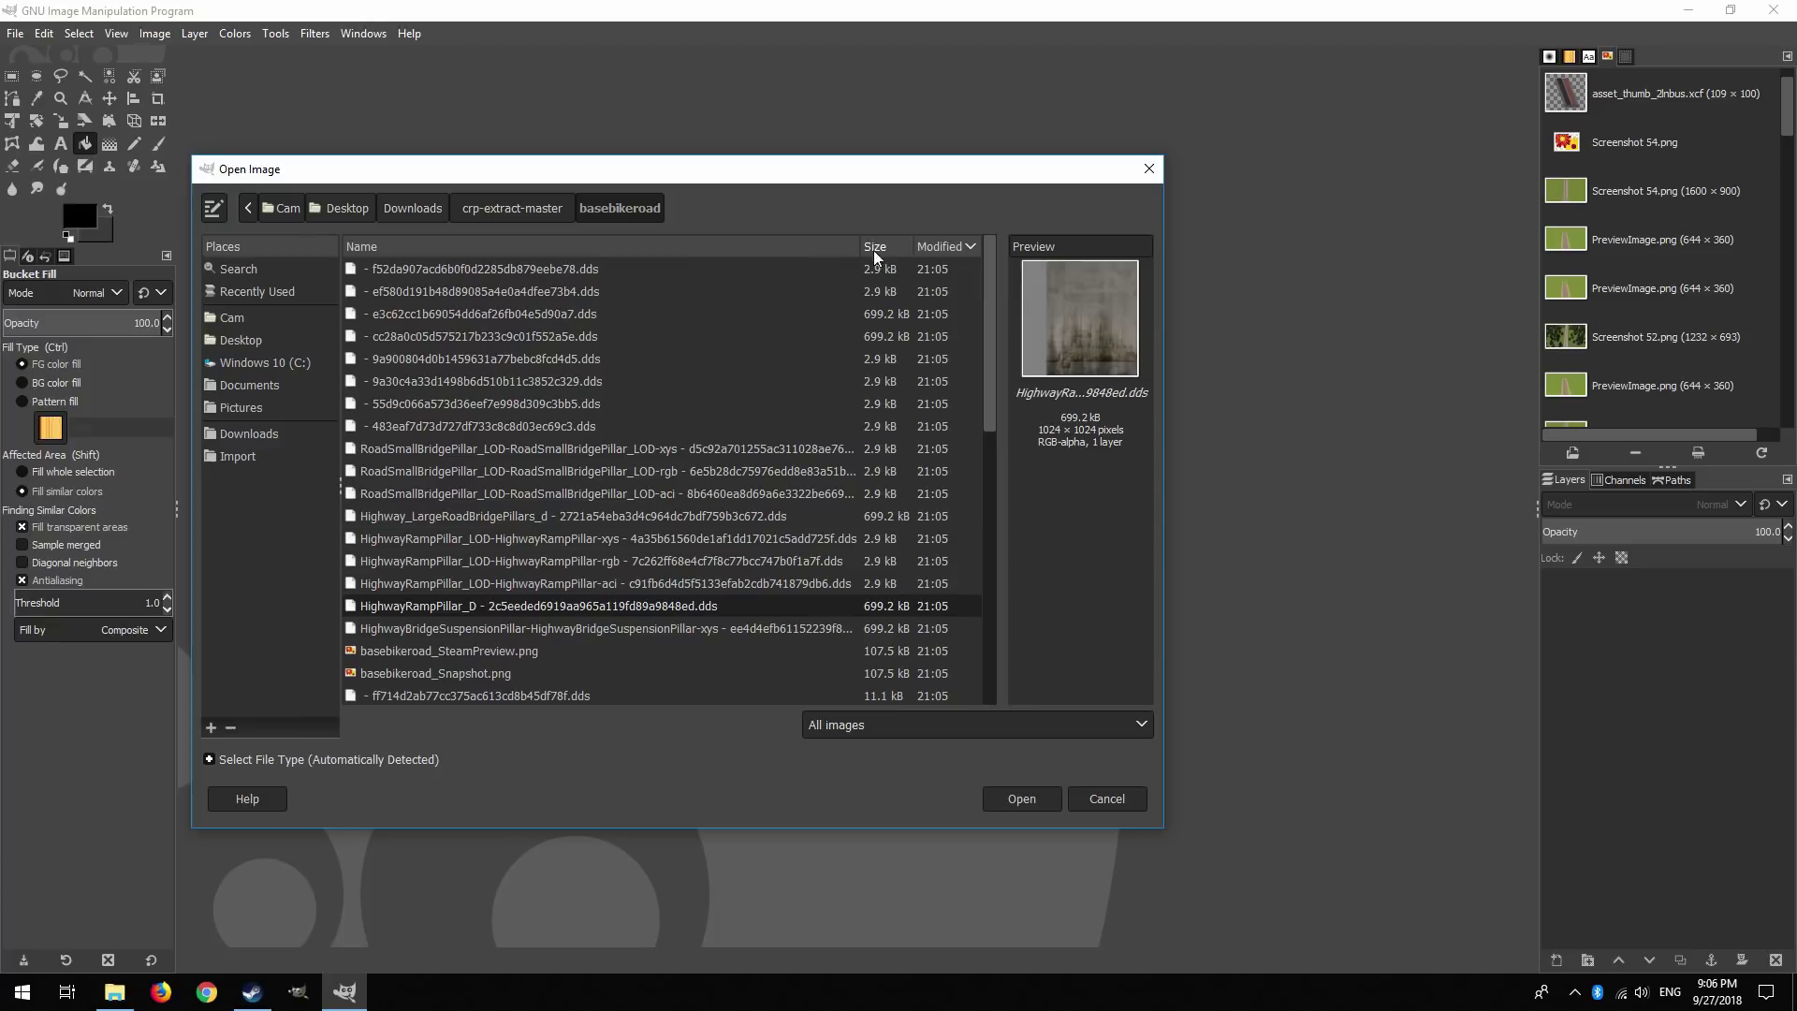
{"action": "left_click", "coordinate": [880, 247]}
{"action": "left_click", "coordinate": [880, 247]}
{"action": "left_click", "coordinate": [601, 279]}
{"action": "left_click", "coordinate": [566, 403]}
{"action": "left_click", "coordinate": [553, 606]}
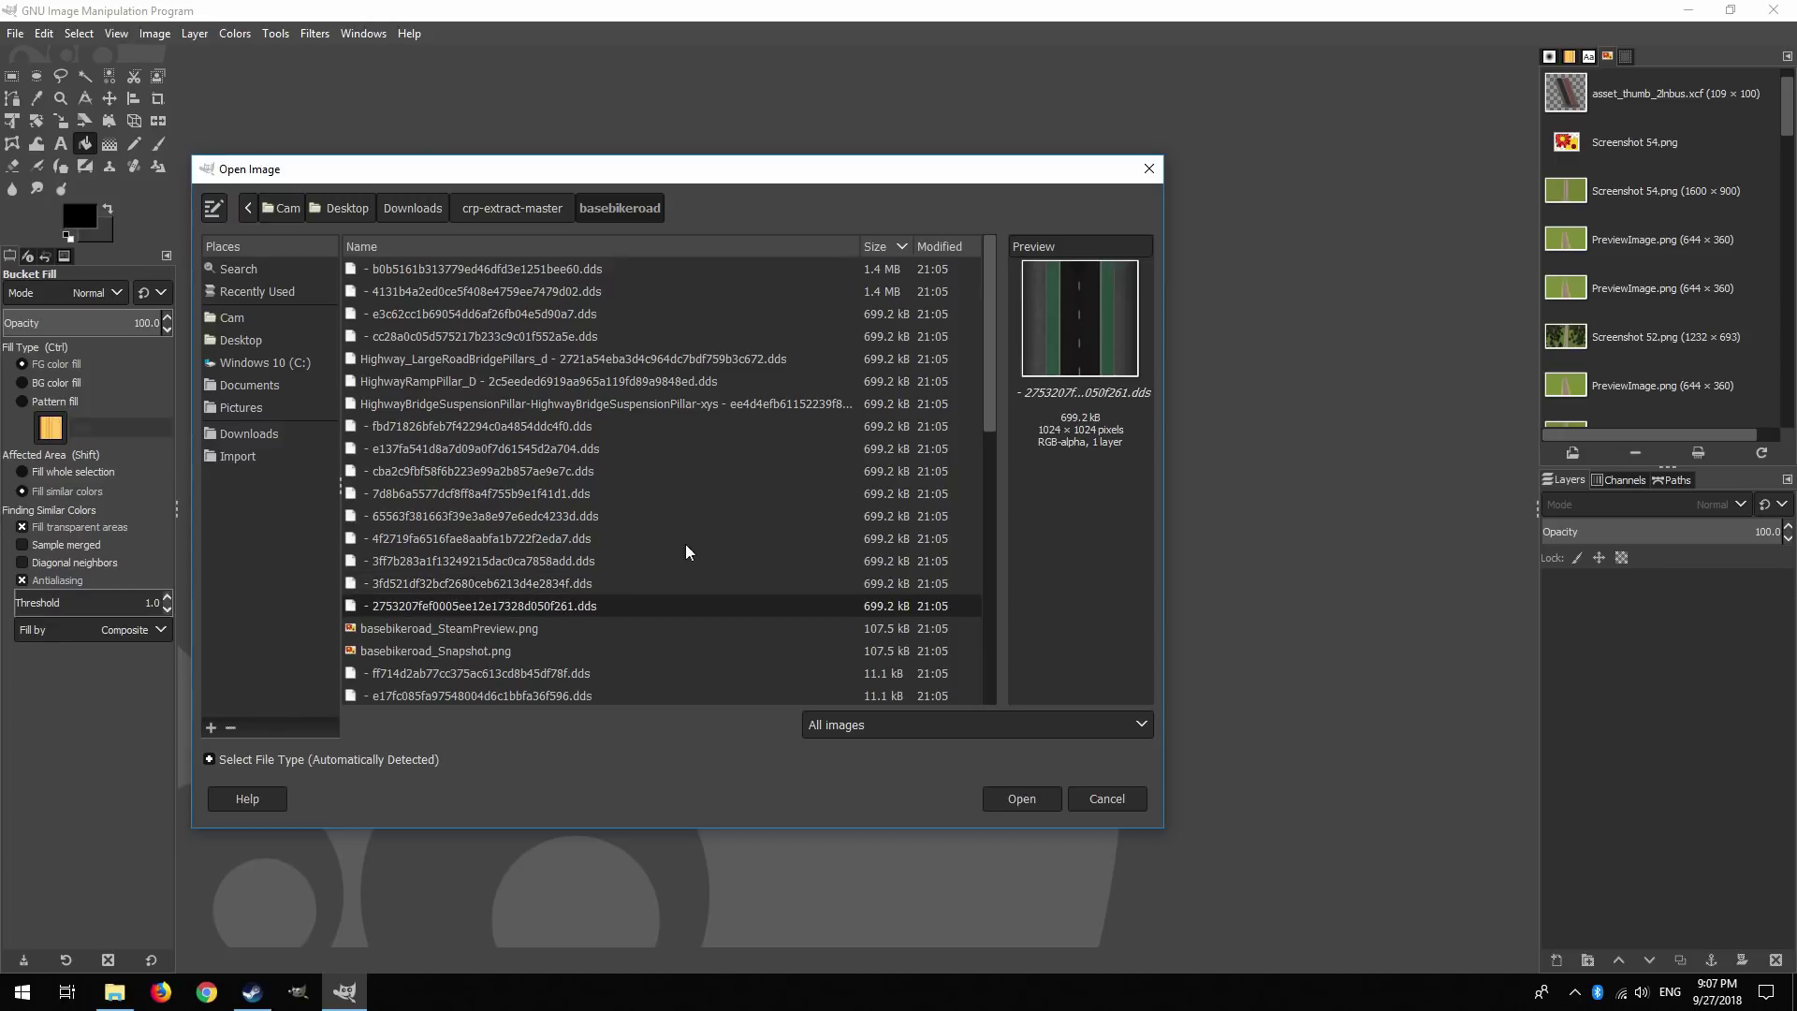
{"action": "left_click", "coordinate": [1023, 799]}
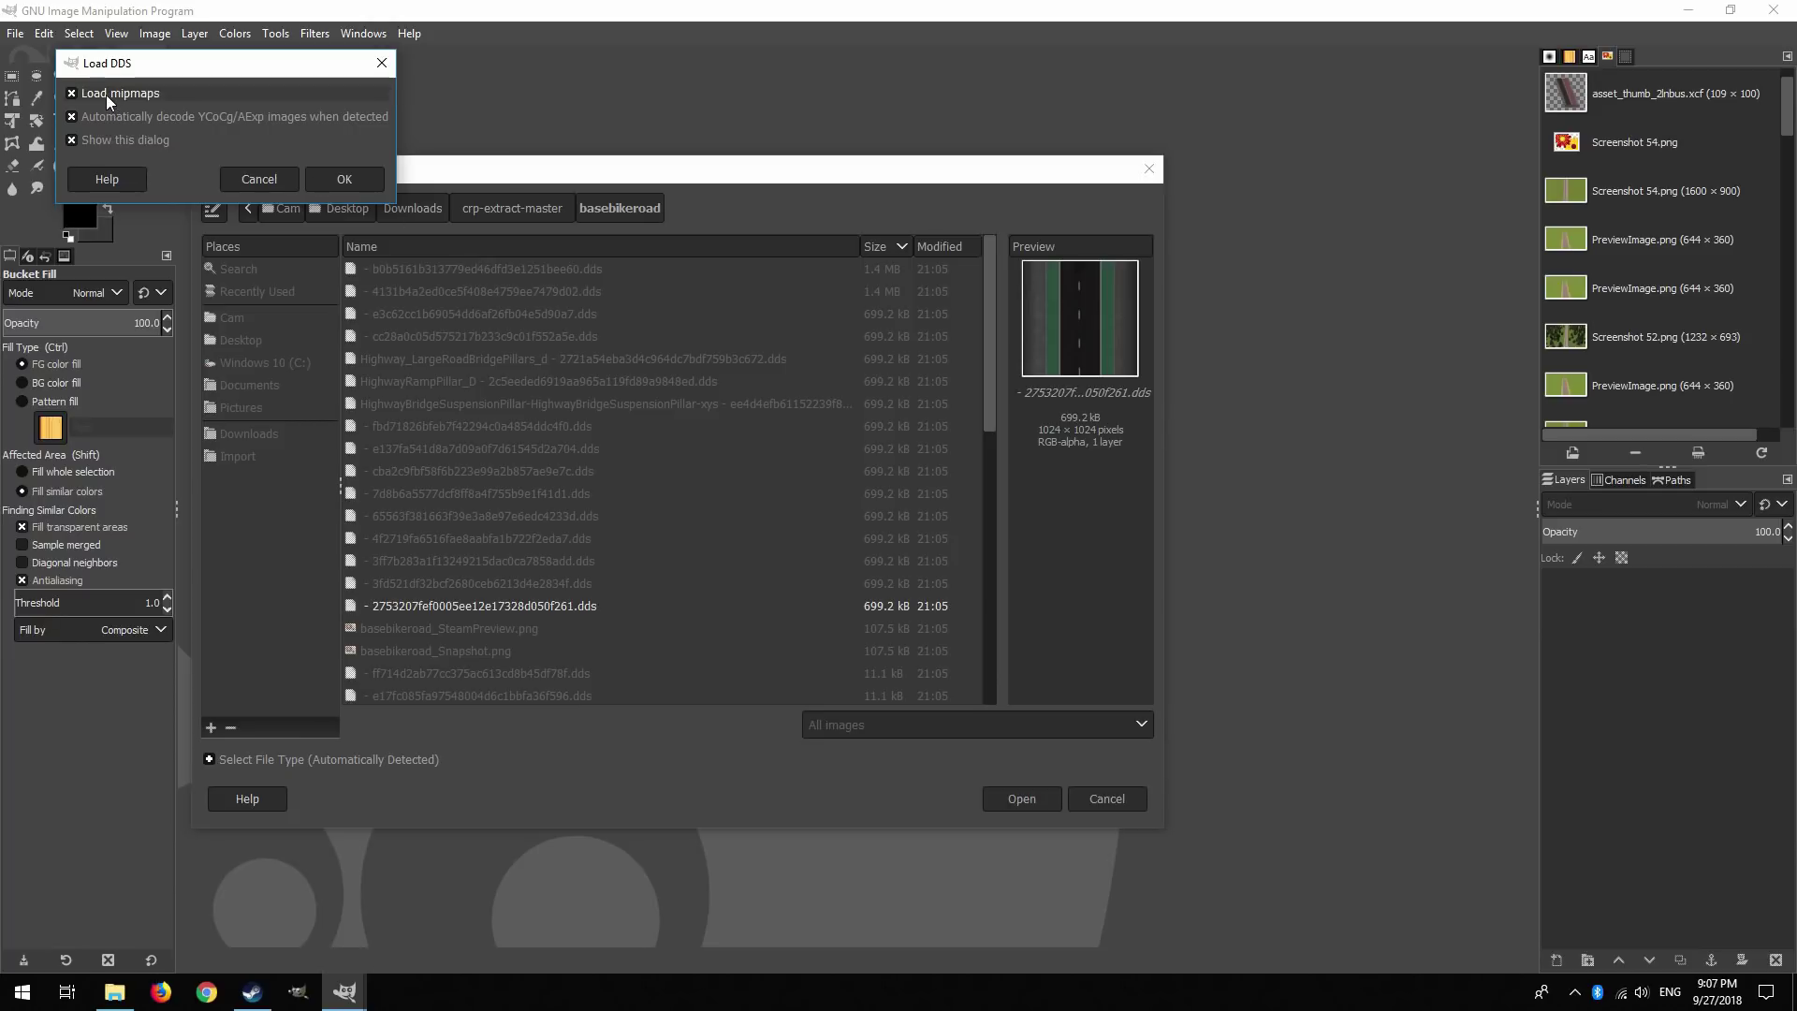
{"action": "left_click", "coordinate": [356, 178]}
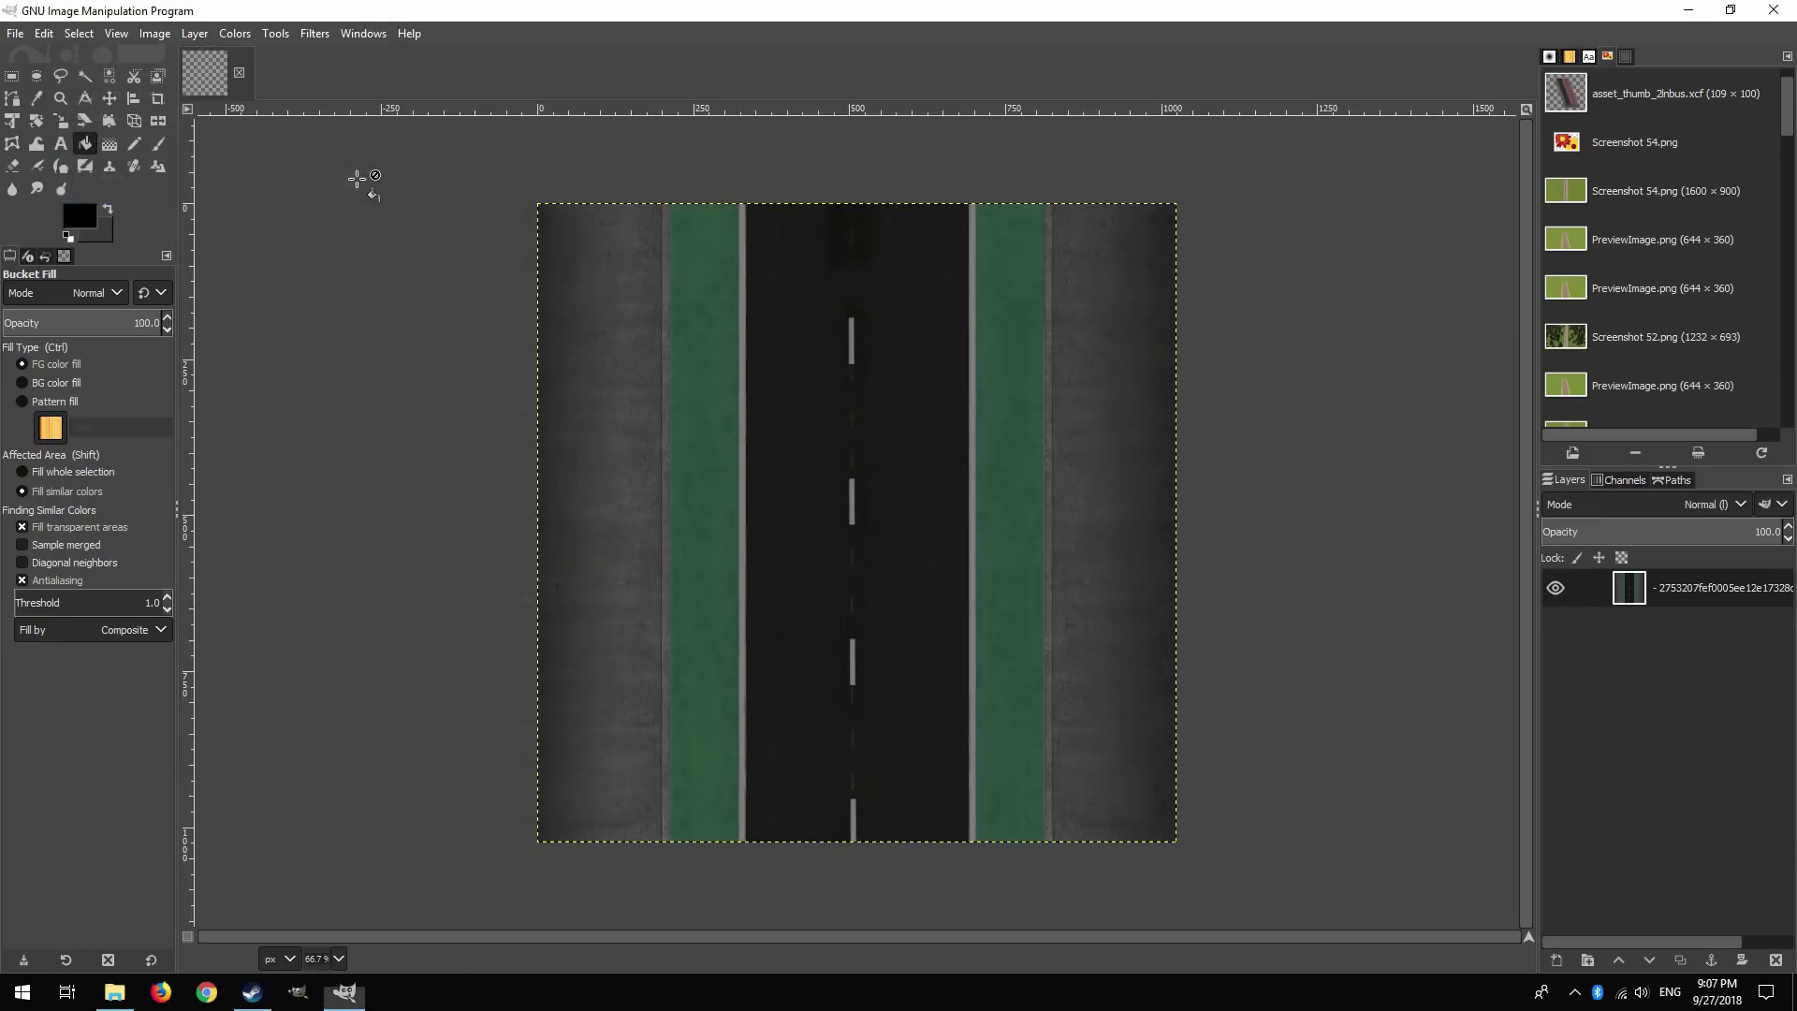
Add a transparent 1024 × 1024 px layer named crosslines and select the full height of the left green bike lane.
{"action": "left_click", "coordinate": [12, 76]}
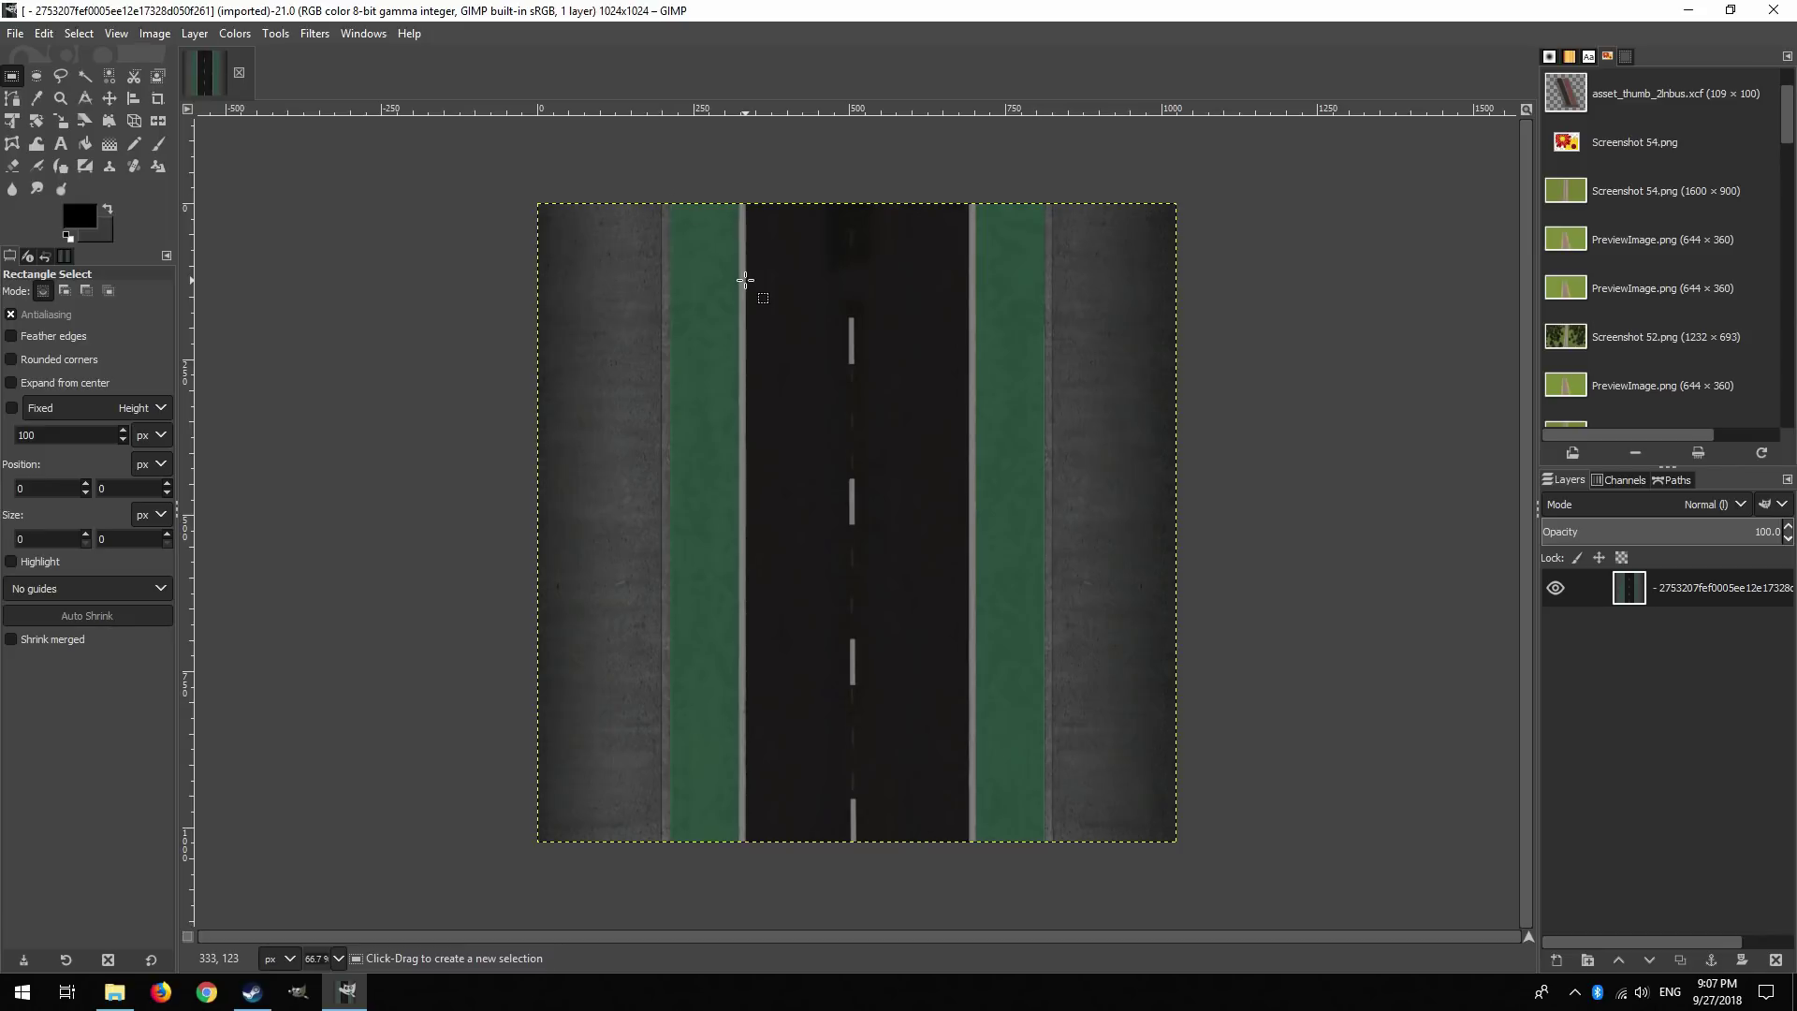
{"action": "left_click", "coordinate": [1556, 960]}
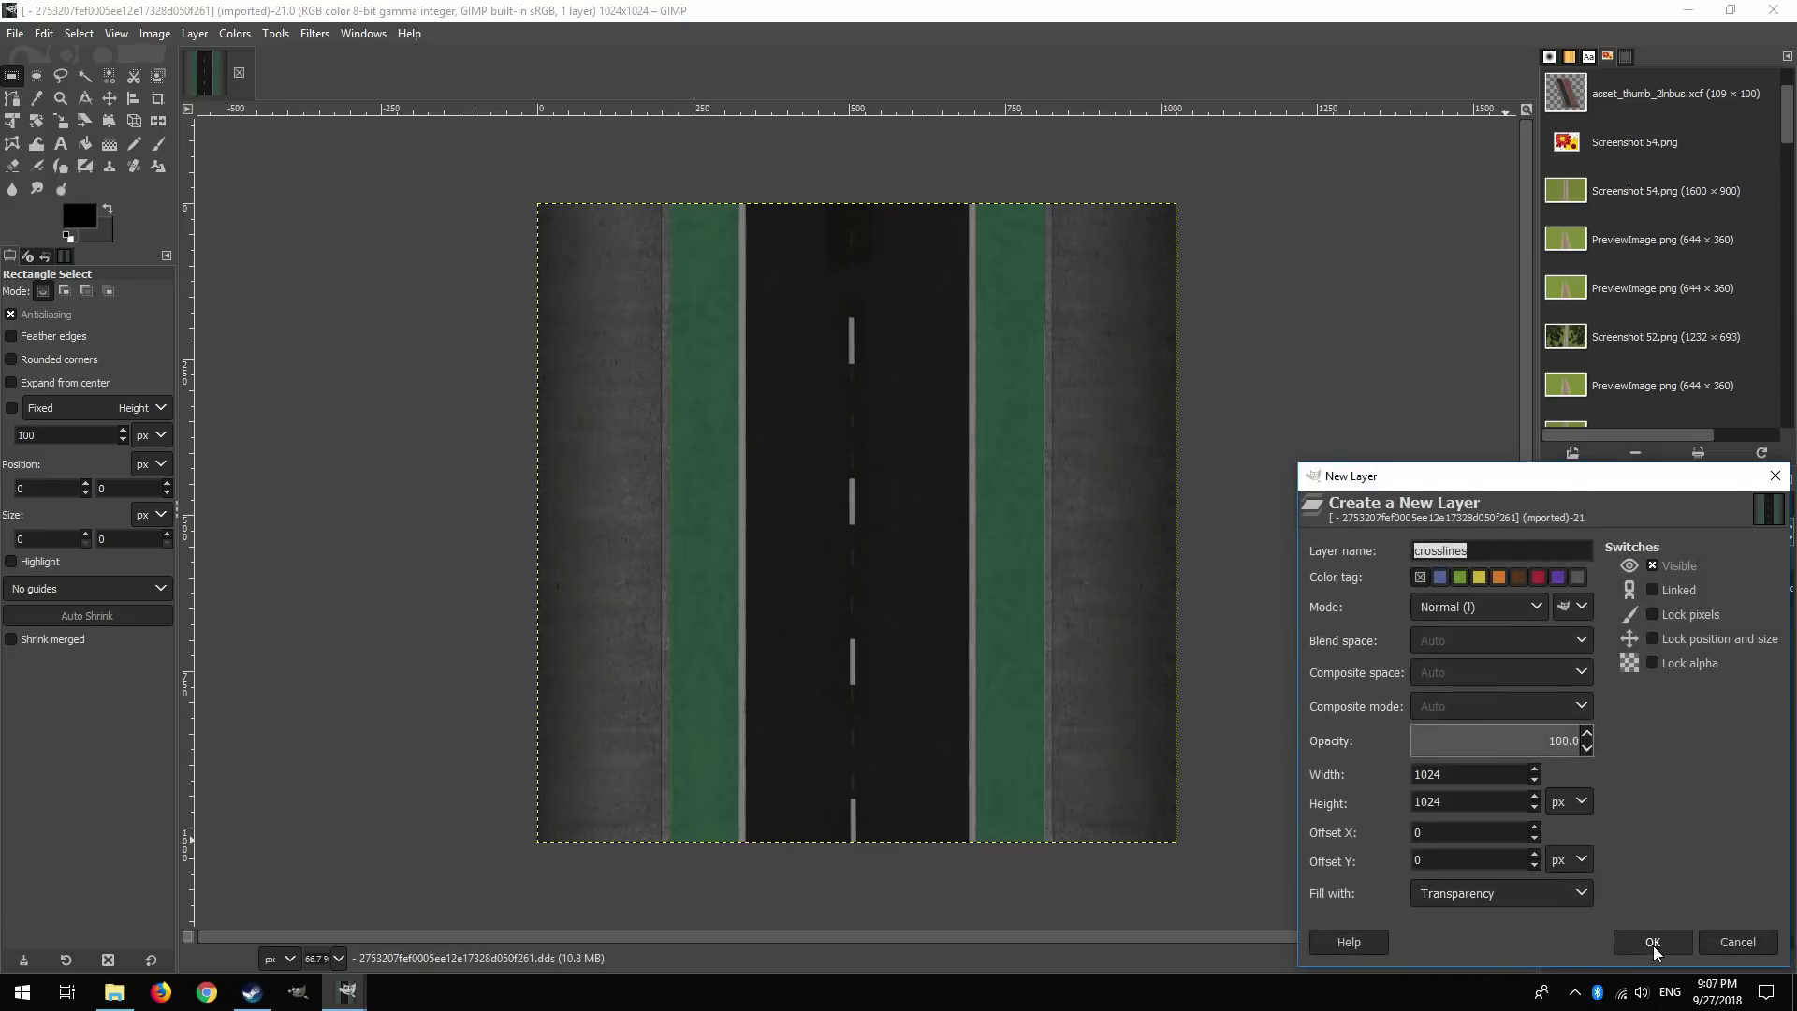
{"action": "left_click", "coordinate": [1654, 944]}
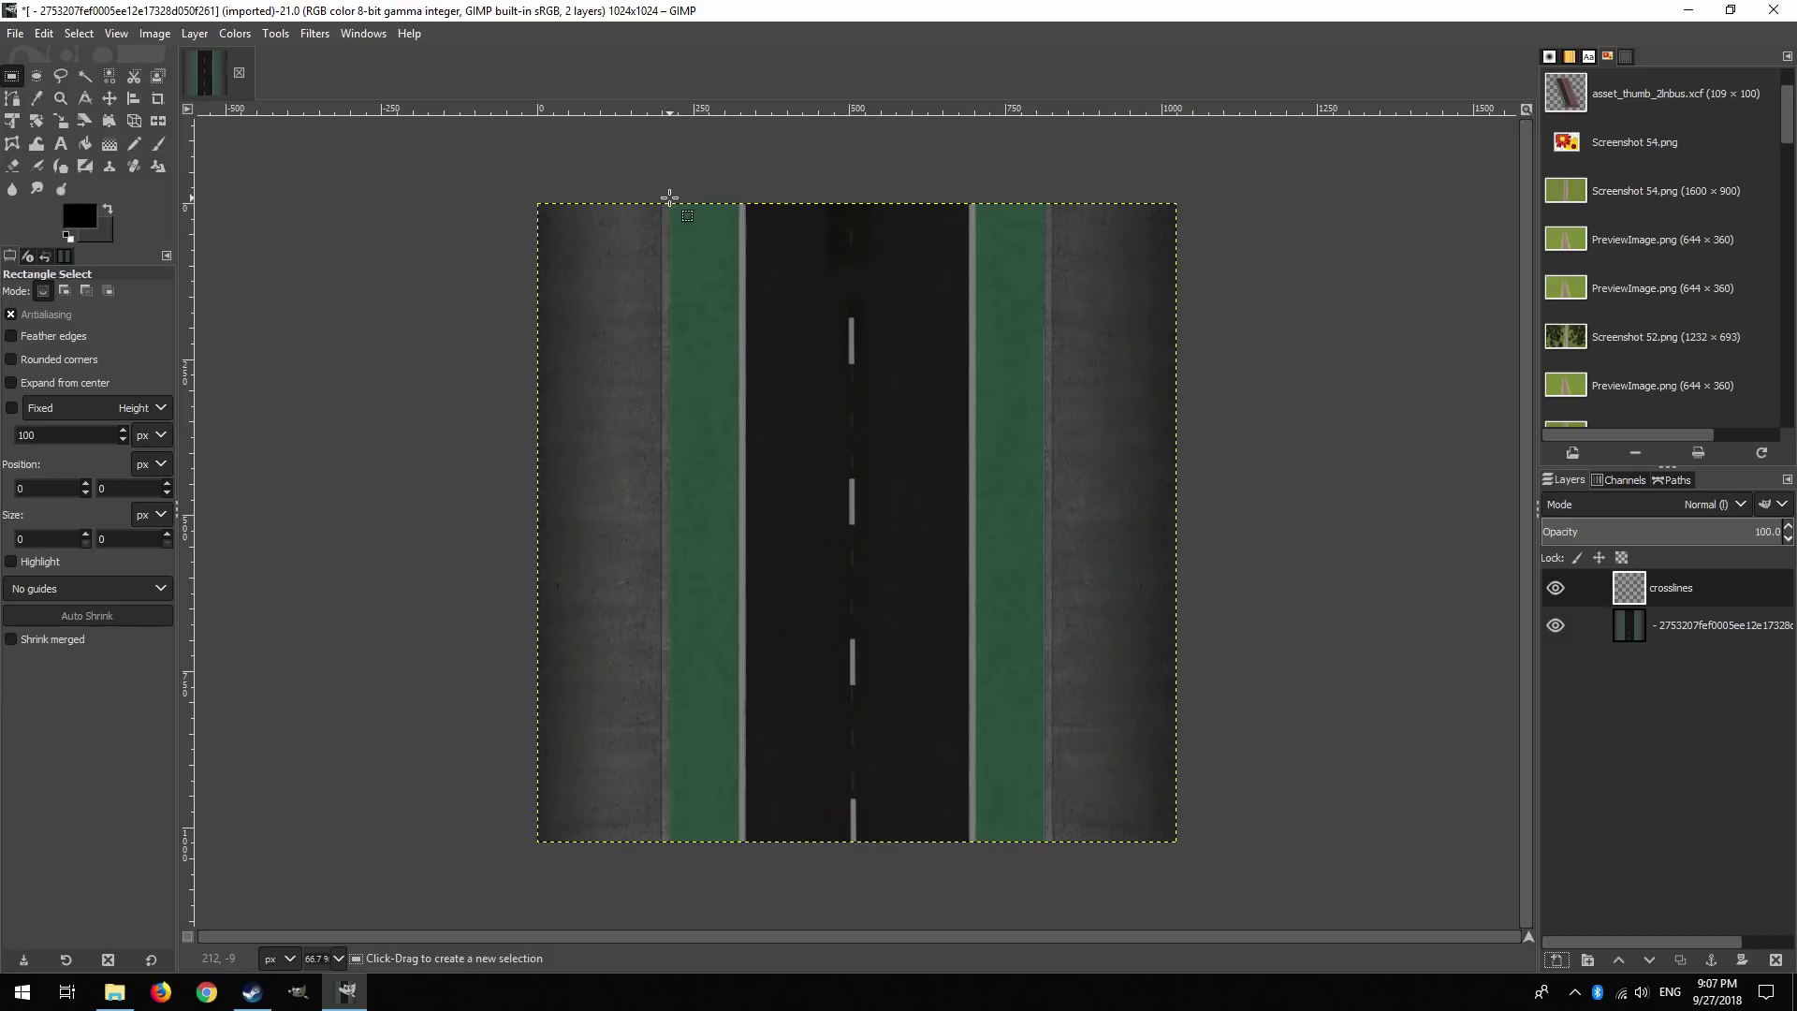
{"action": "left_click_drag", "start_coordinate": [671, 197], "coordinate": [739, 889]}
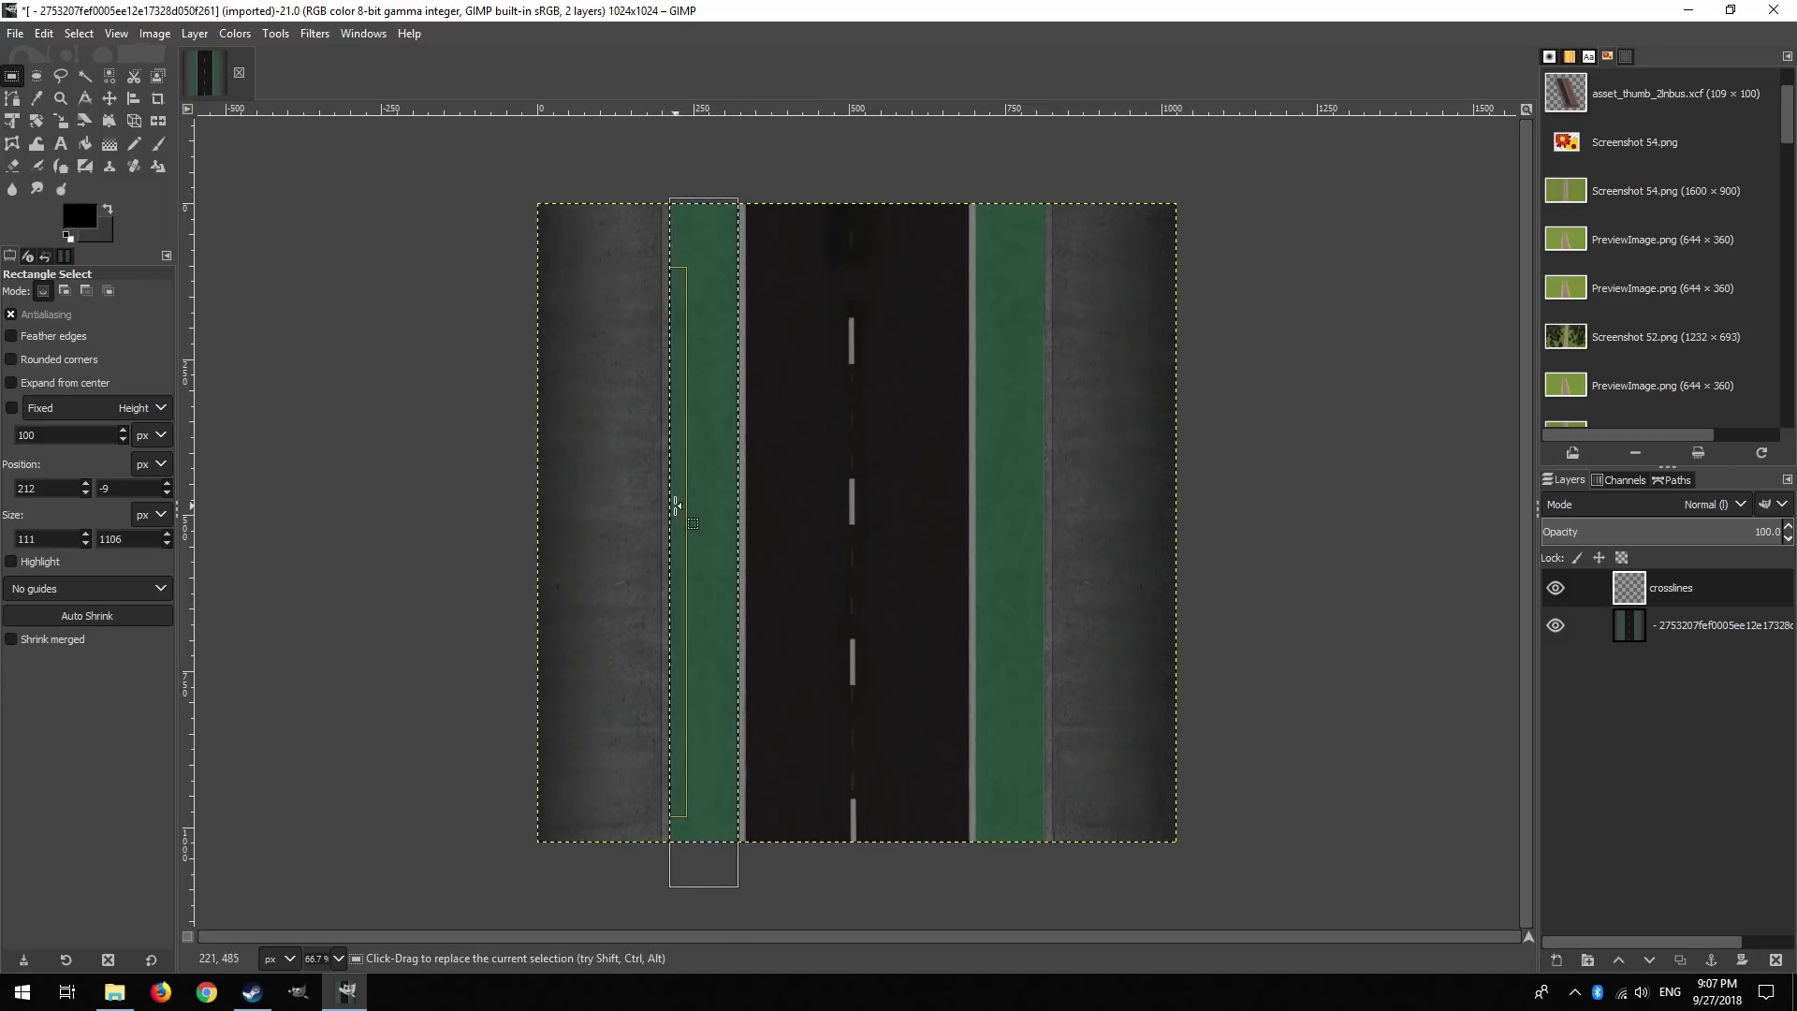
Fill the selected bike lane with dark blue 2b4569 on the crosslines layer and clear the selection.
{"action": "left_click", "coordinate": [88, 144]}
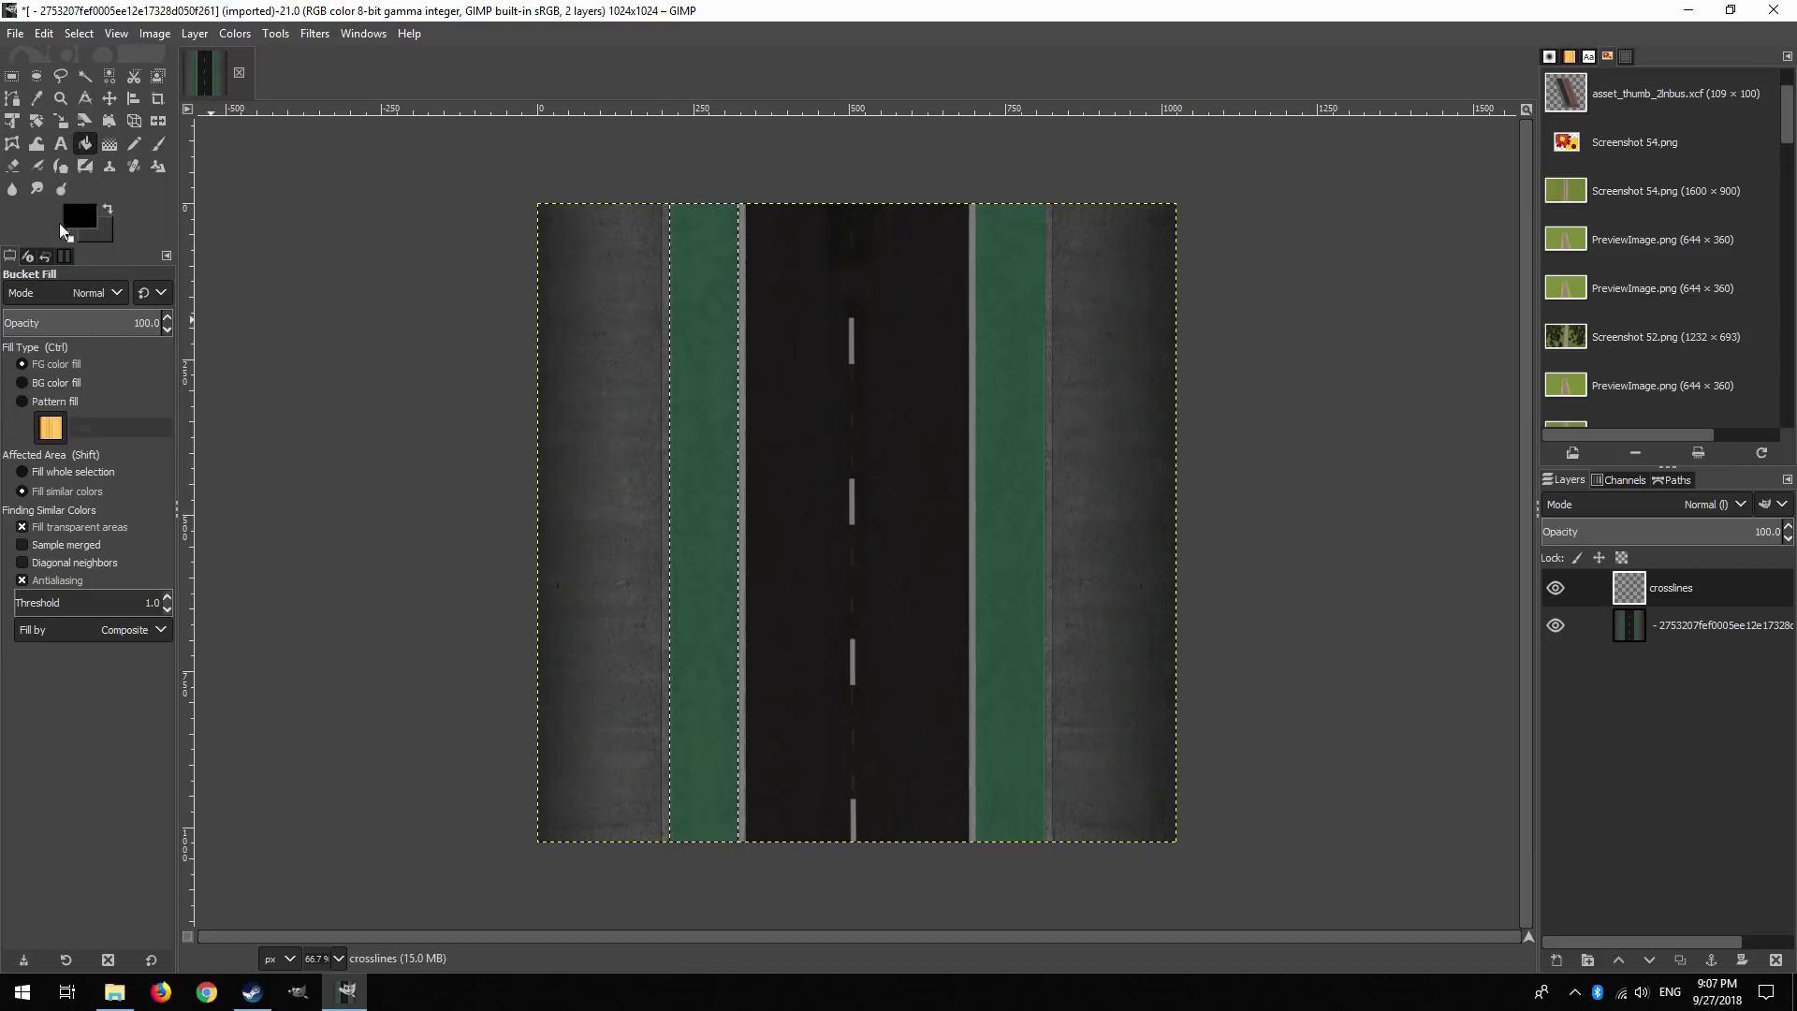
{"action": "left_click", "coordinate": [73, 216]}
{"action": "left_click", "coordinate": [171, 224]}
{"action": "left_click_drag", "start_coordinate": [155, 151], "coordinate": [138, 171]}
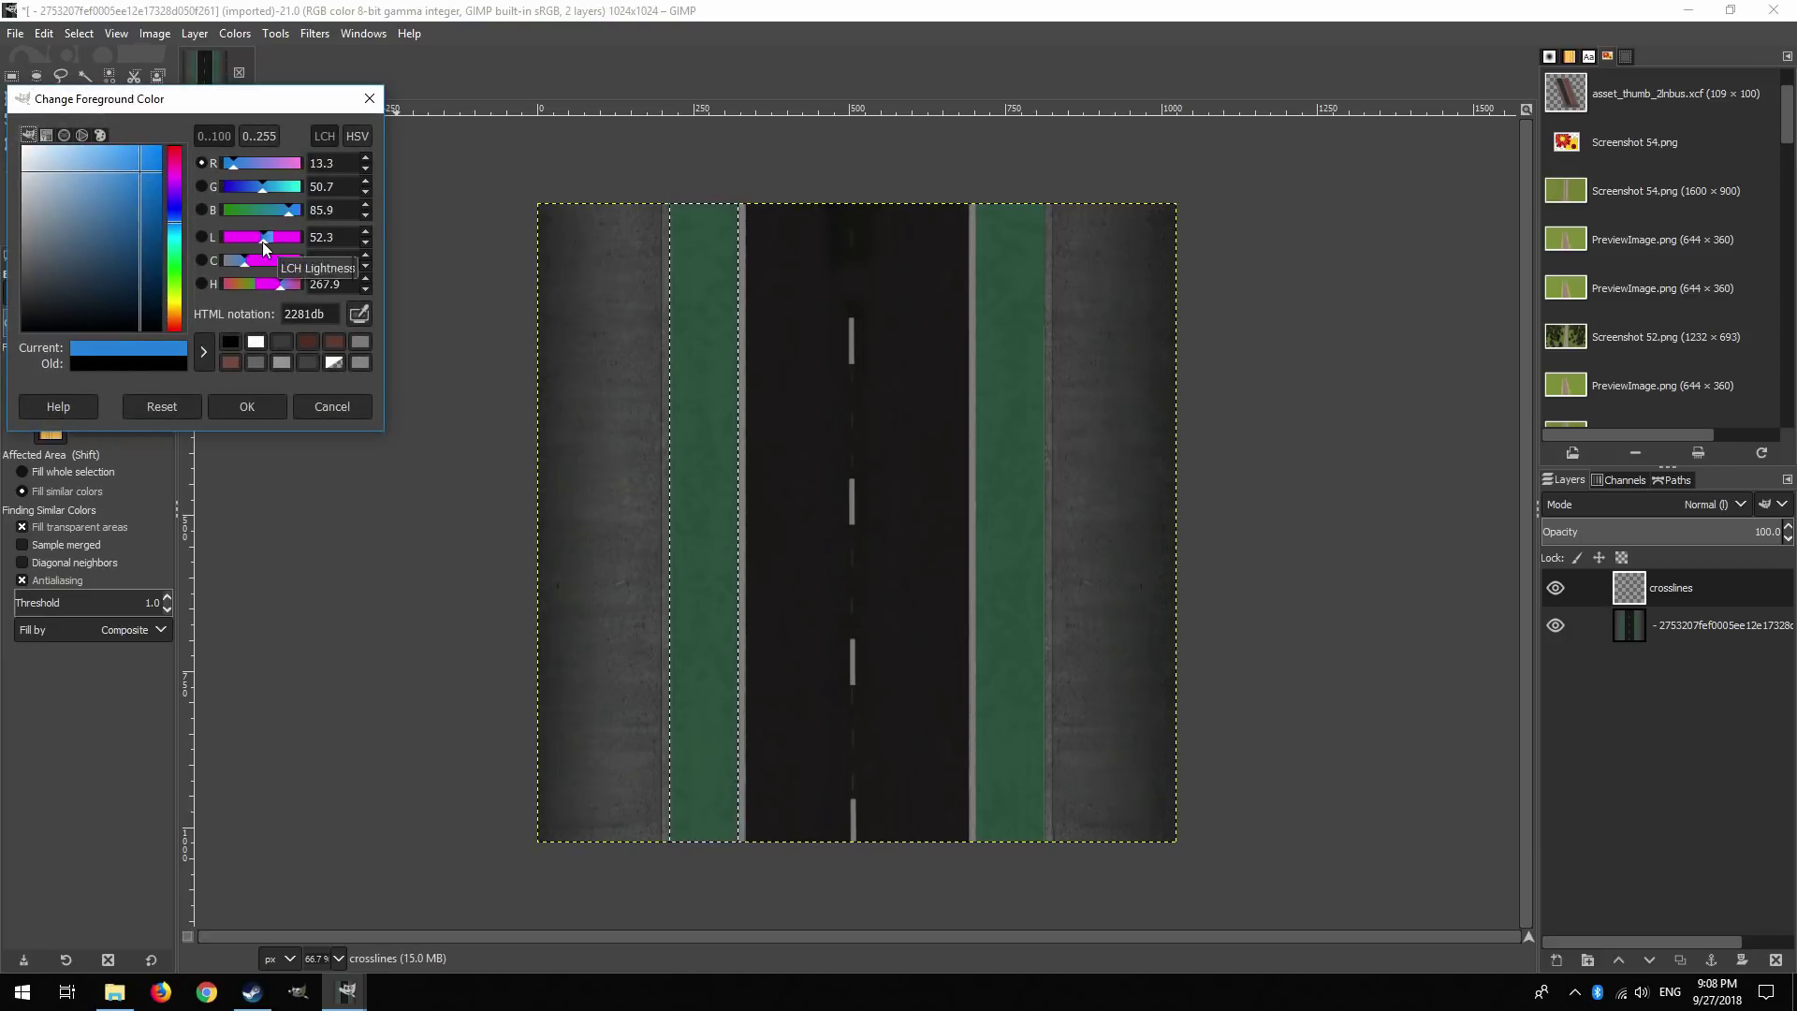
{"action": "mouse_move", "coordinate": [263, 249]}
{"action": "left_mouse_down"}
{"action": "mouse_move", "coordinate": [240, 240]}
{"action": "mouse_move", "coordinate": [232, 268]}
{"action": "mouse_move", "coordinate": [246, 244]}
{"action": "left_mouse_up"}
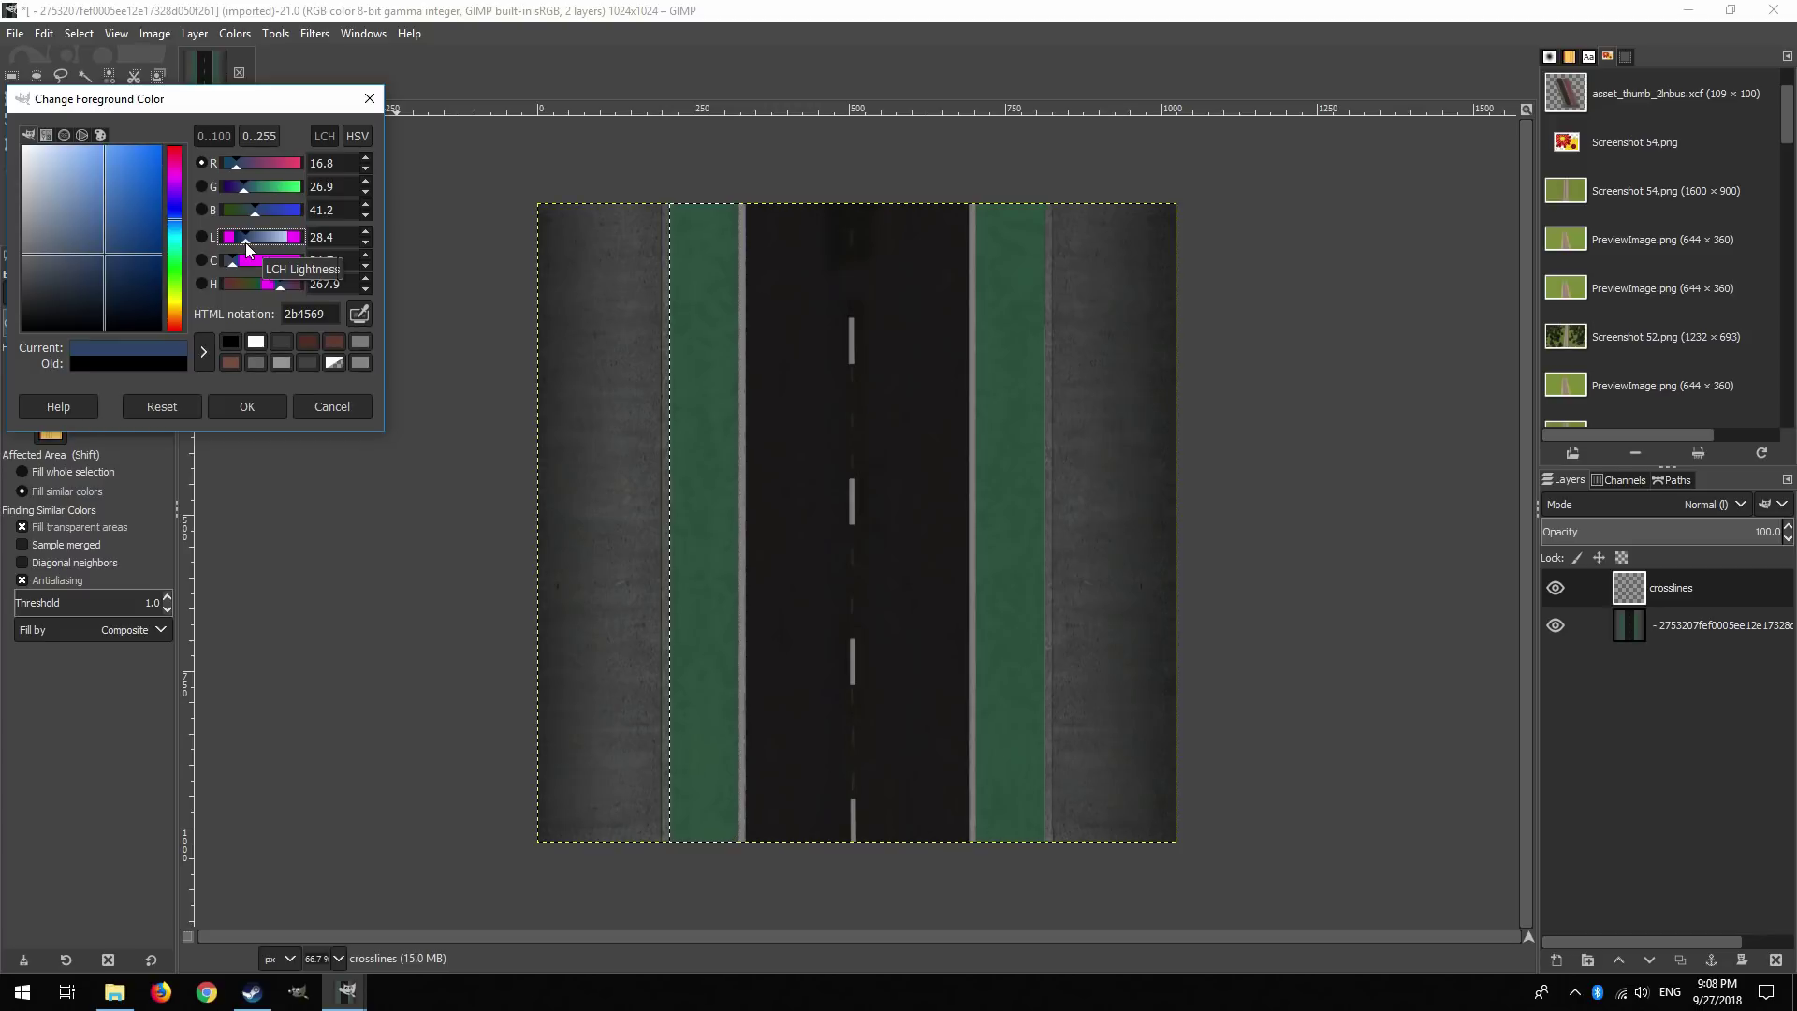
{"action": "left_click", "coordinate": [248, 407]}
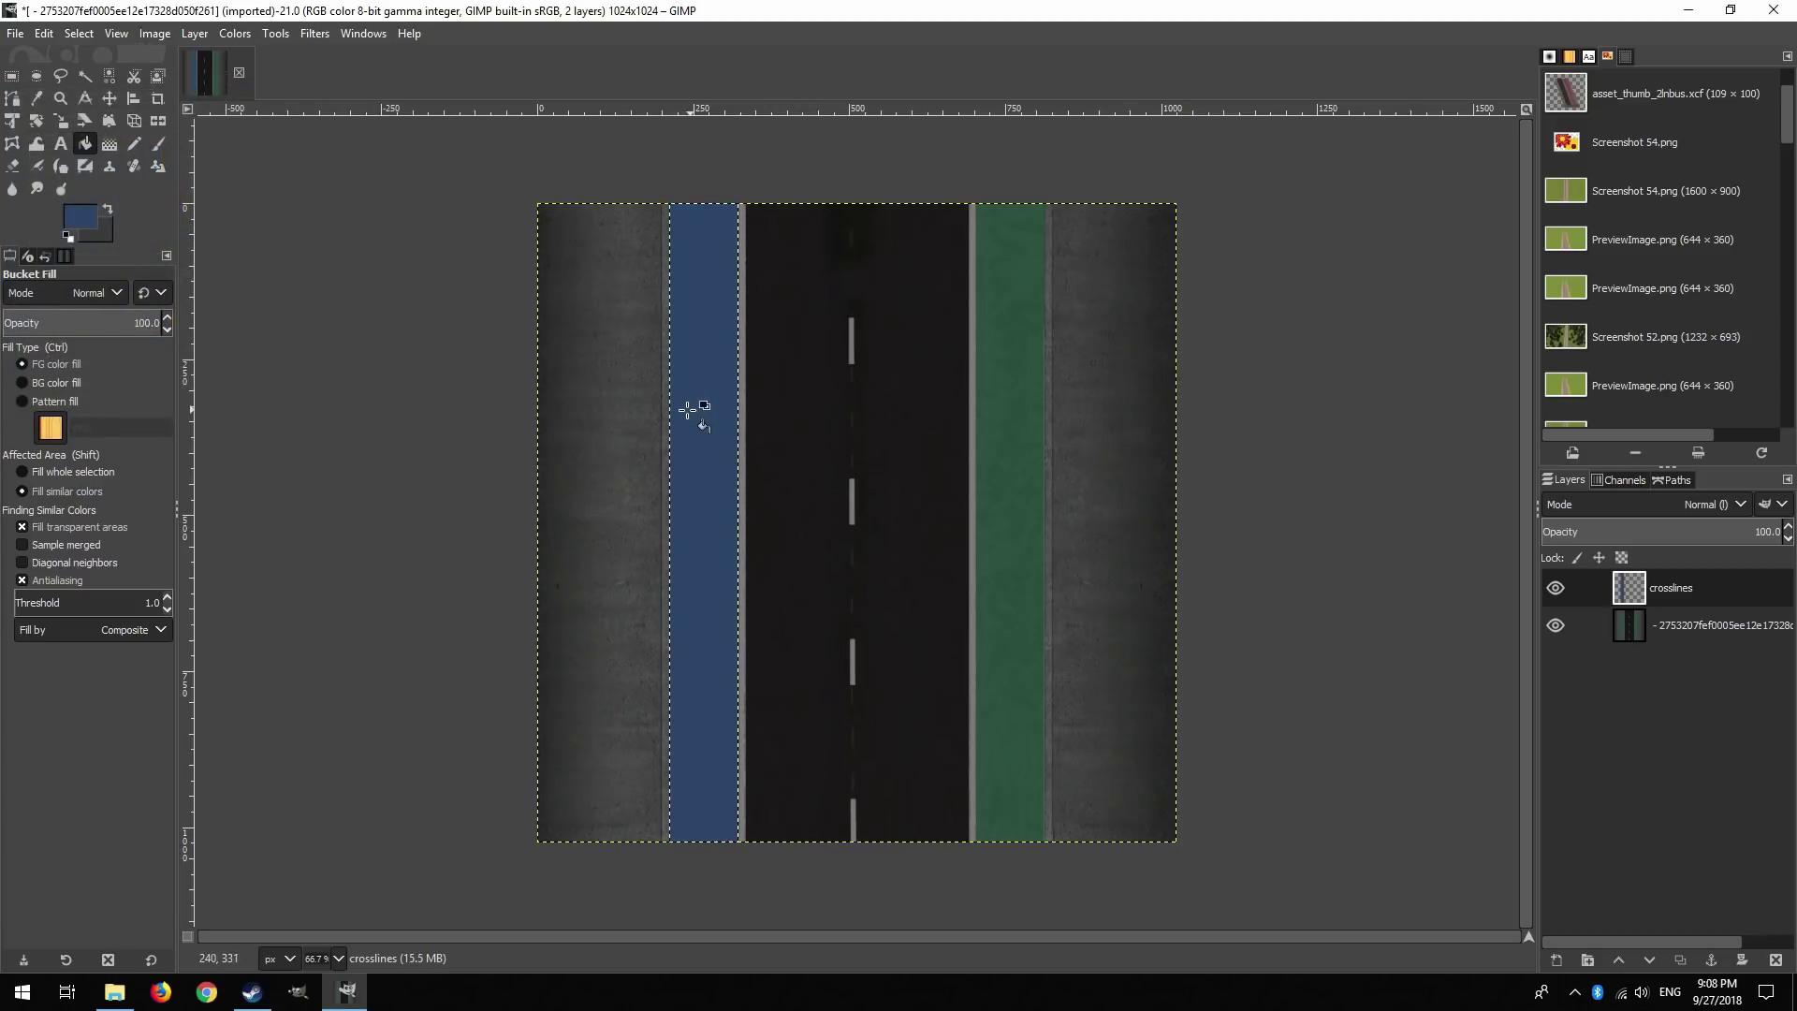
{"action": "key", "text": "r"}
{"action": "key", "text": "ctrl+shift+a"}
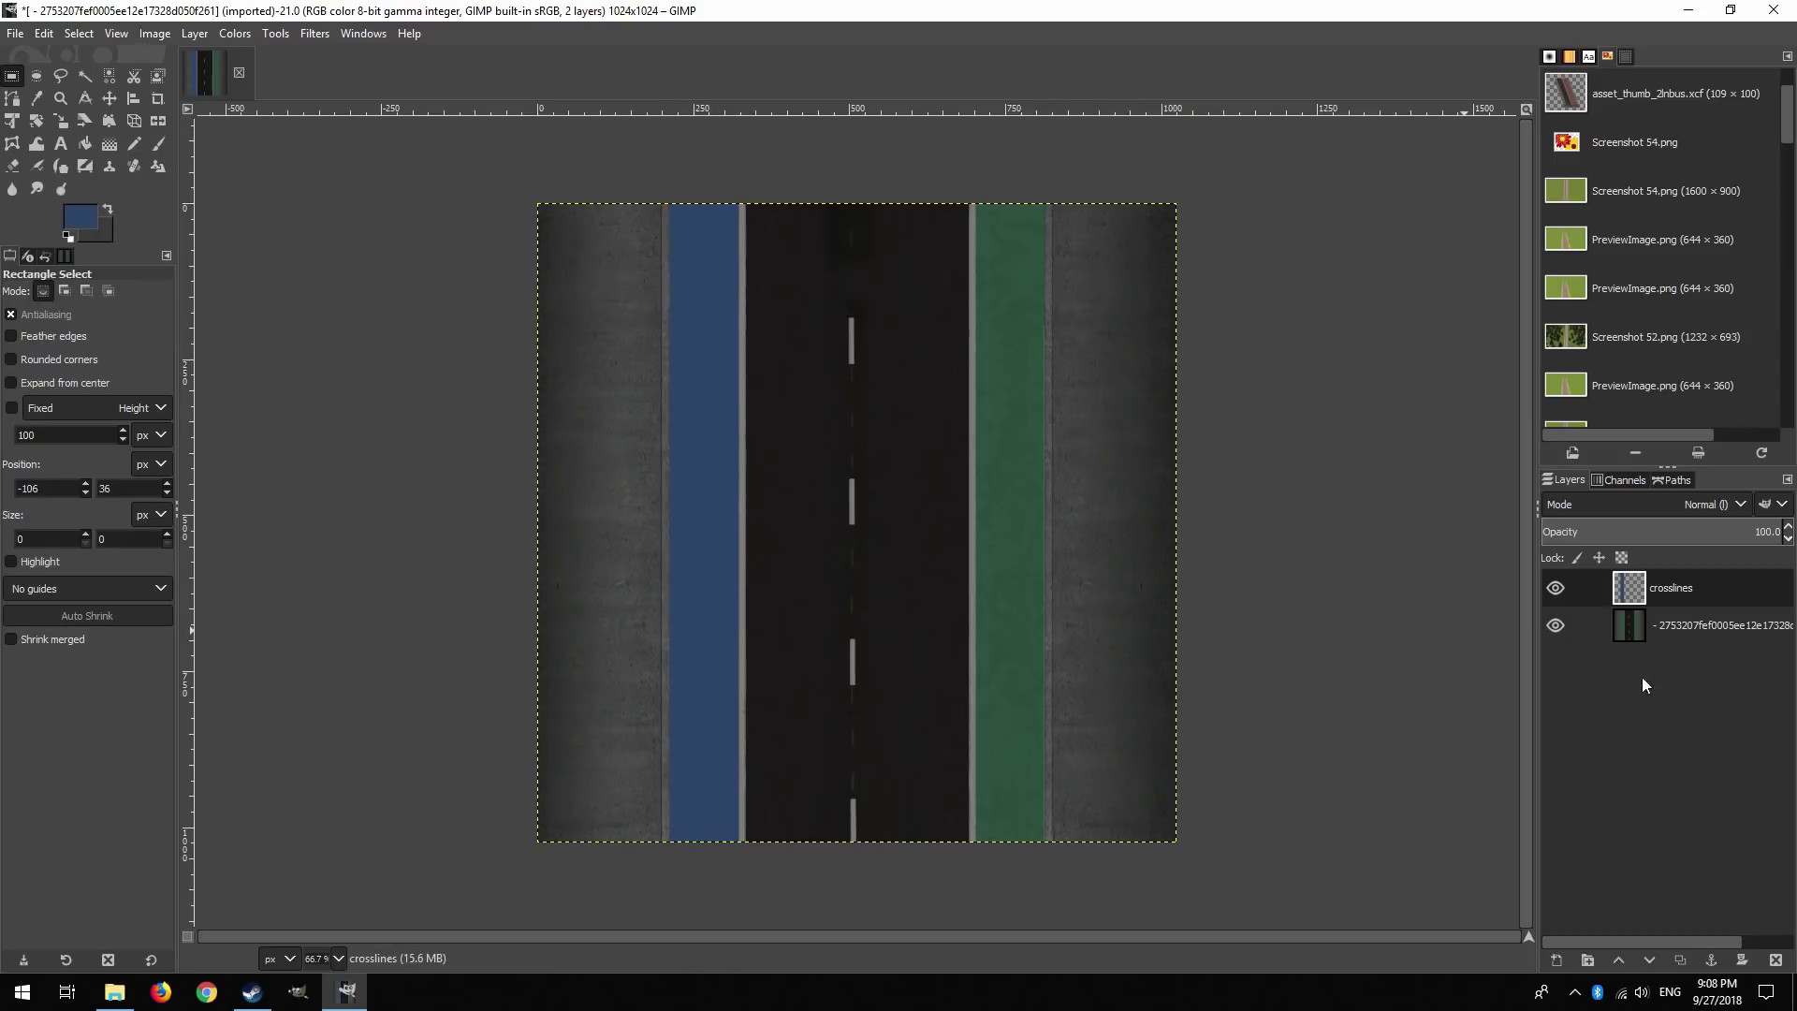
Copy a plain asphalt strip about 158 px wide from the base texture and paste it as a new layer over the right bike lane.
{"action": "left_click", "coordinate": [1618, 625]}
{"action": "left_click_drag", "start_coordinate": [969, 837], "coordinate": [865, 182]}
{"action": "left_click_drag", "start_coordinate": [967, 329], "coordinate": [963, 328]}
{"action": "key", "text": "ctrl"}
{"action": "key", "text": "ctrl+c"}
{"action": "key", "text": "ctrl+v"}
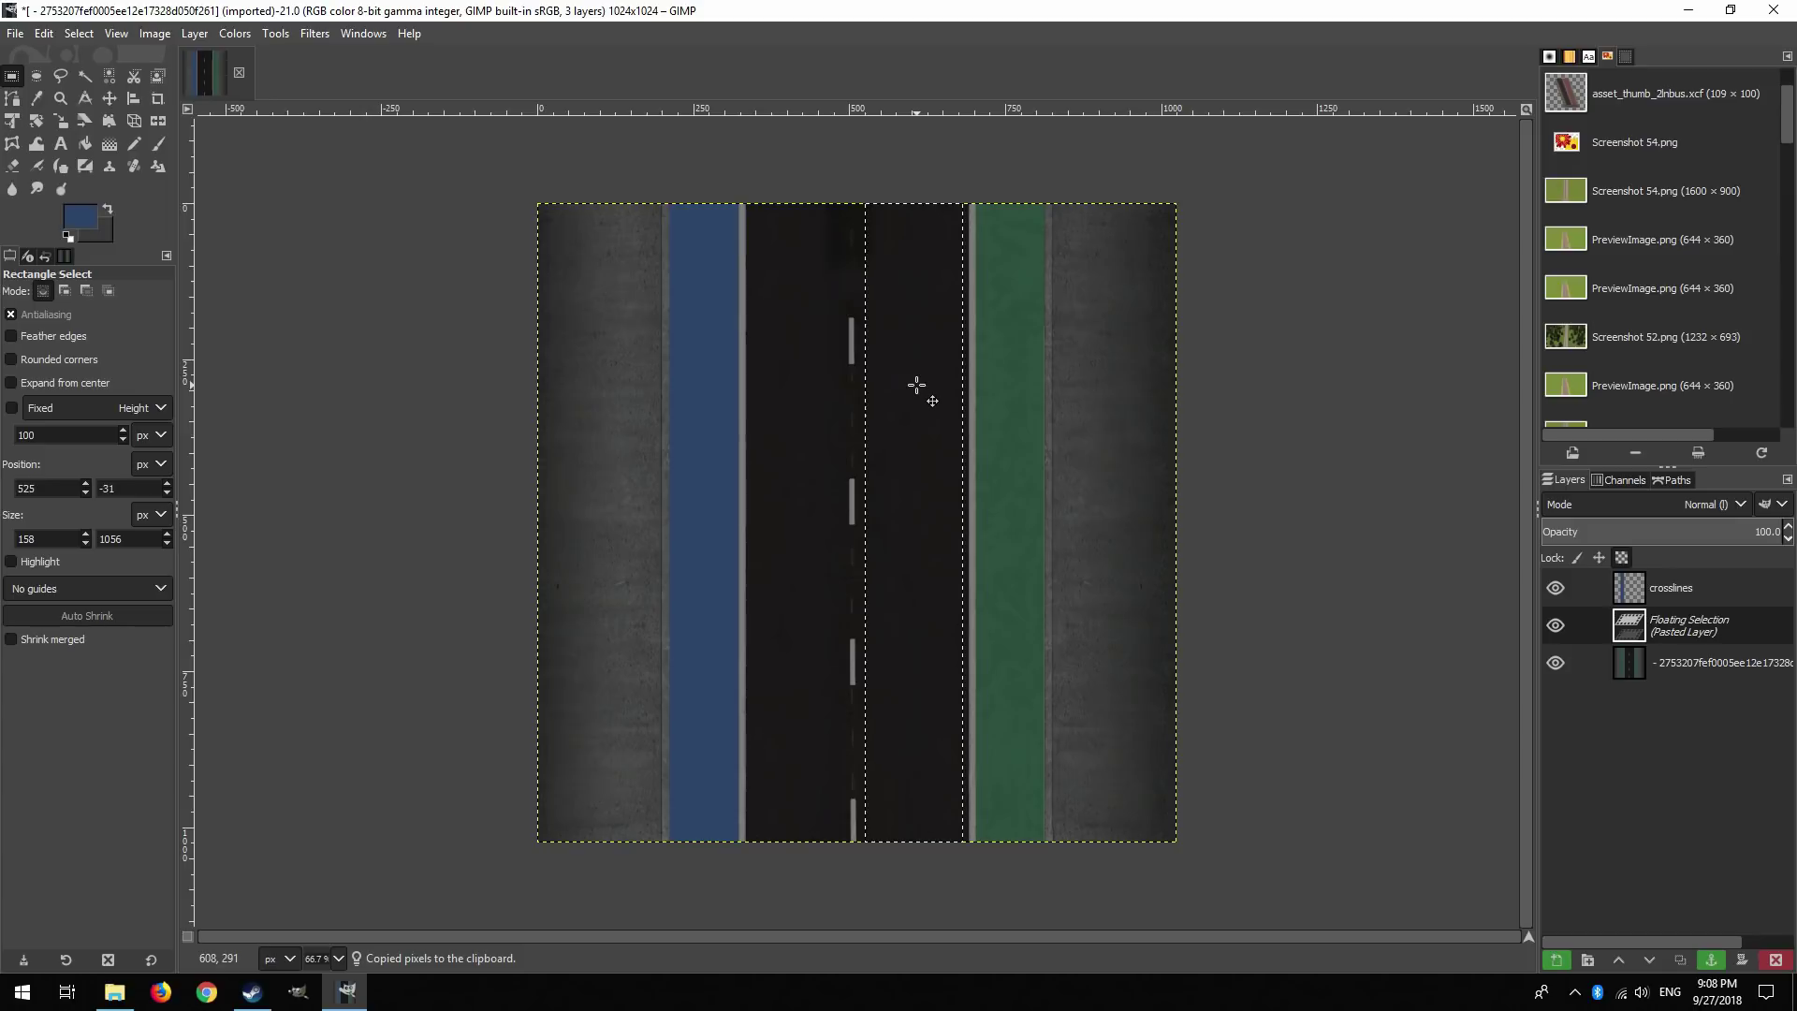
{"action": "left_click_drag", "start_coordinate": [916, 384], "coordinate": [999, 387]}
{"action": "key", "text": "shift+ctrl+n"}
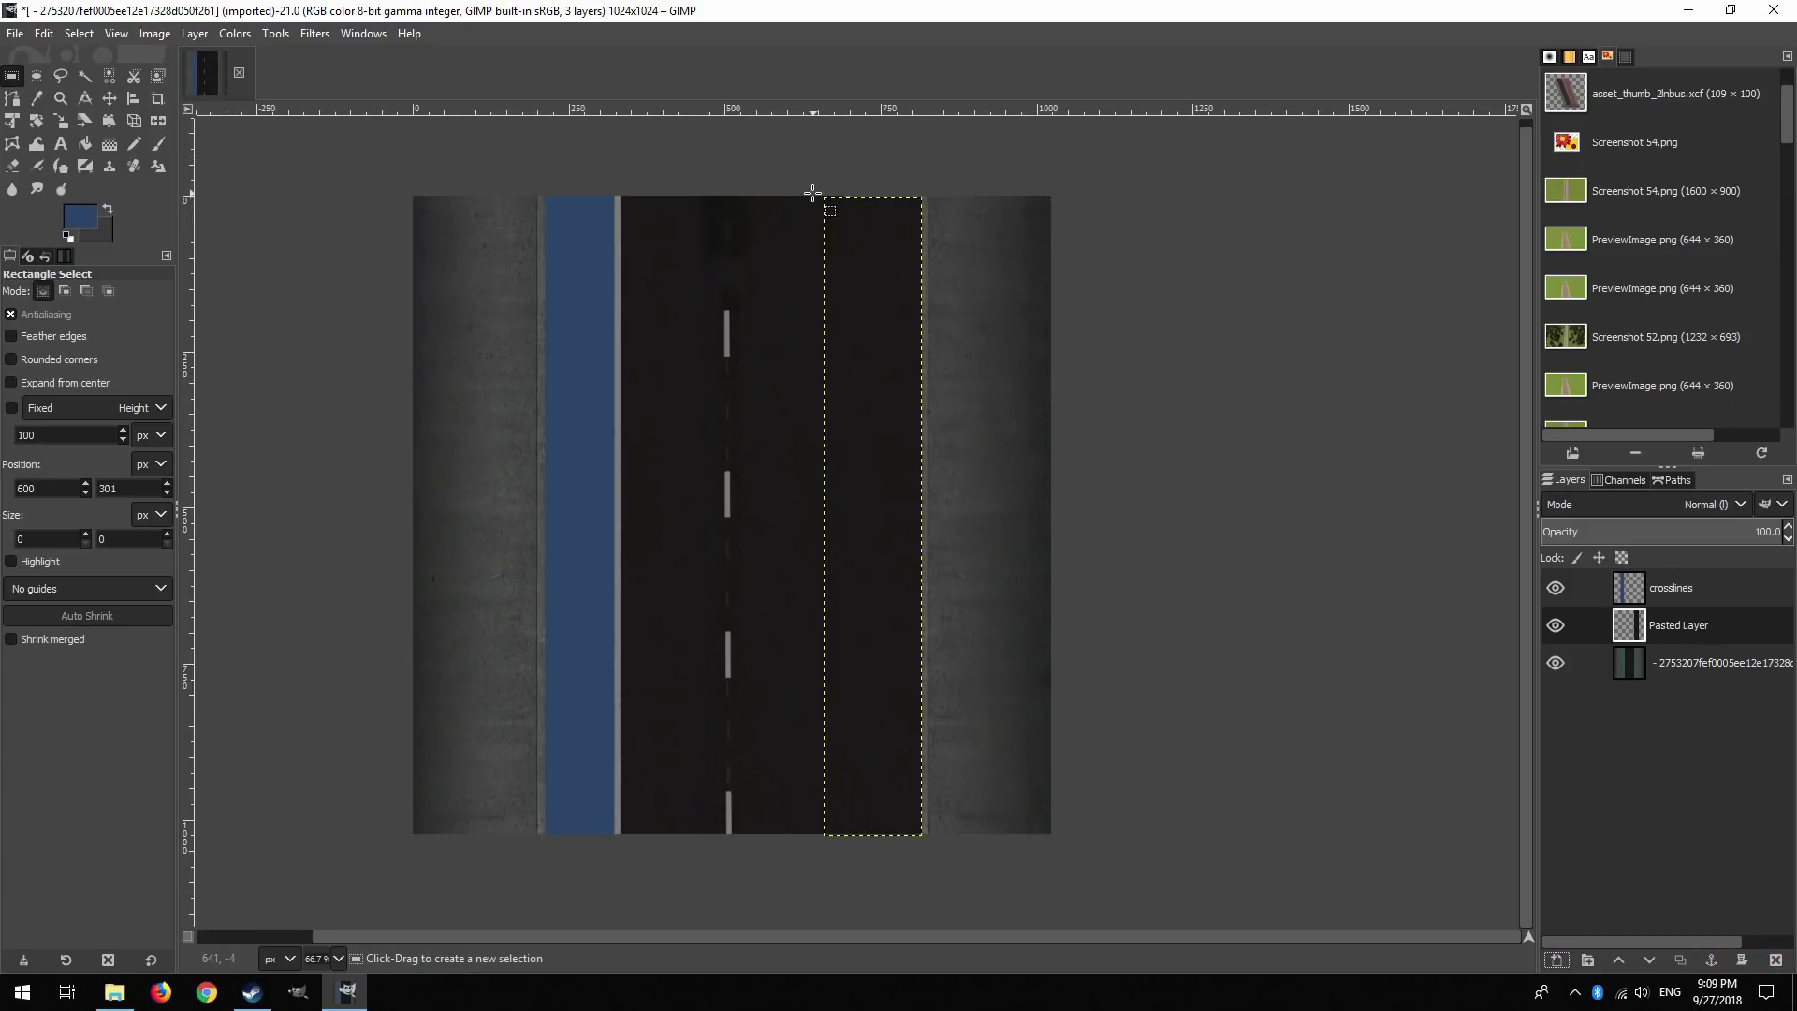
On the new layer crosslines #1, fill a 9 × 1024 px vertical strip at X 666 with light grey as a lane line and deselect.
{"action": "left_click_drag", "start_coordinate": [815, 189], "coordinate": [821, 891]}
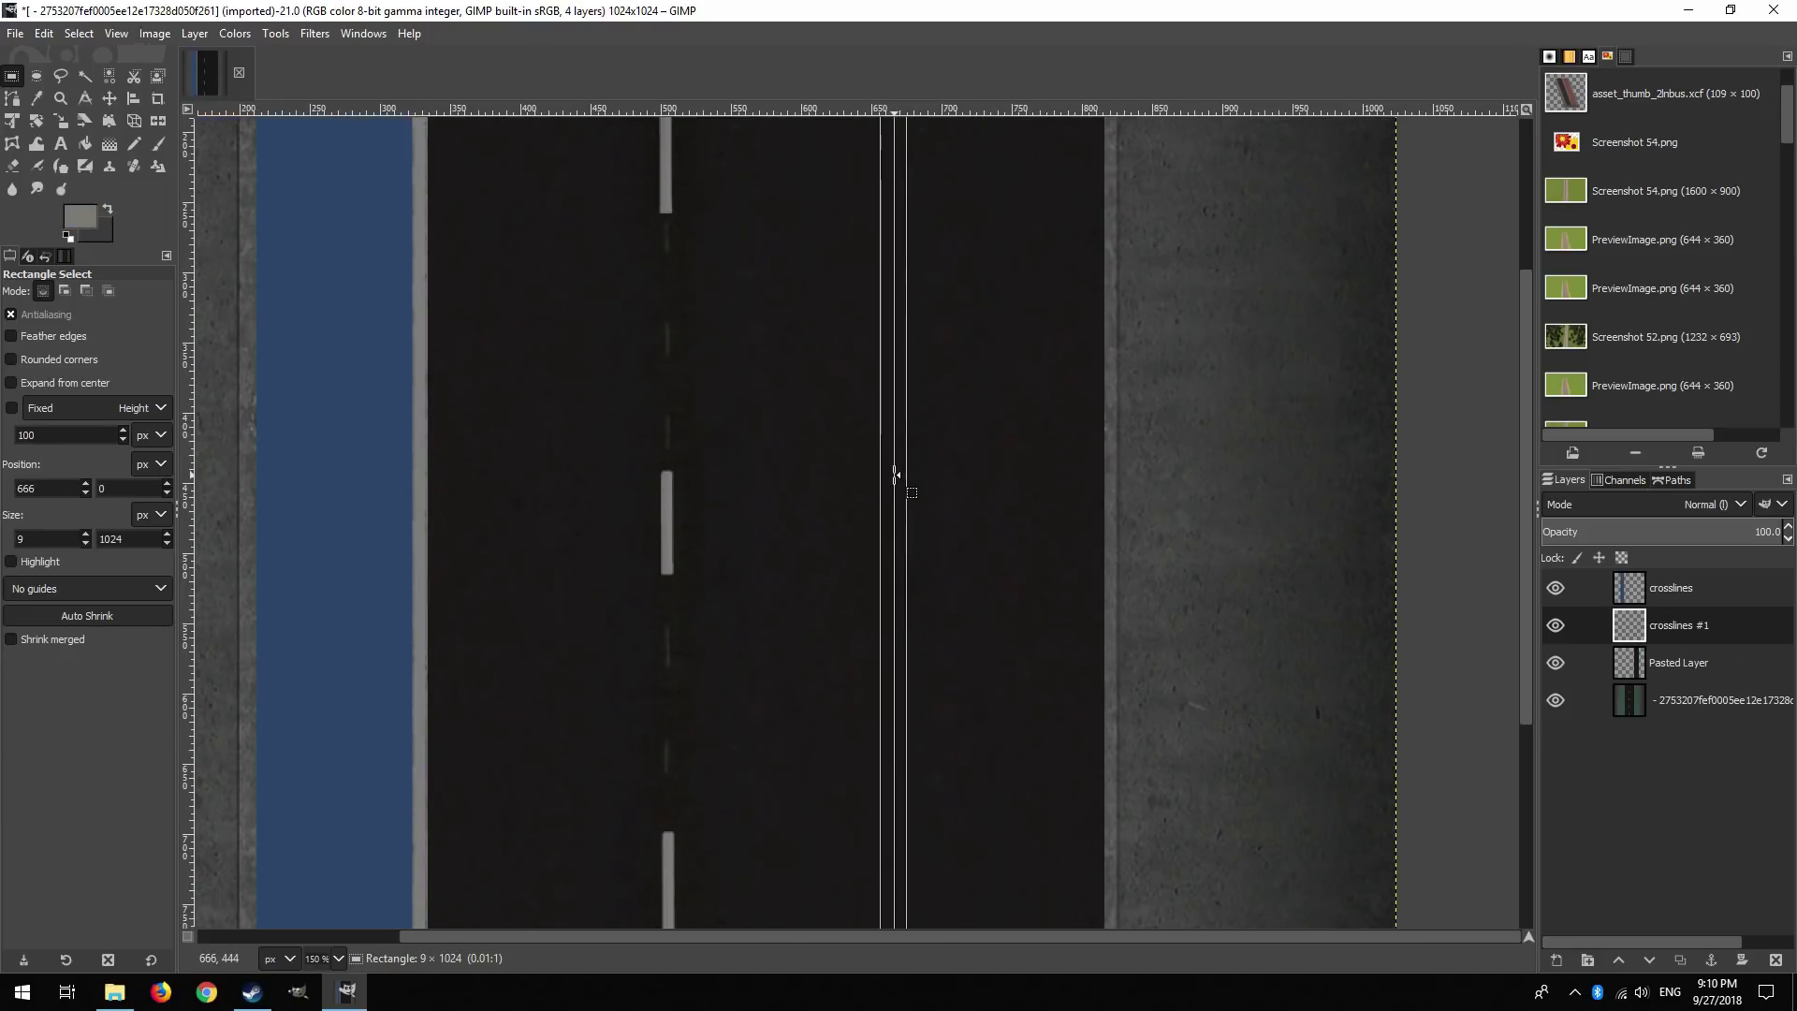
{"action": "left_click", "coordinate": [85, 143]}
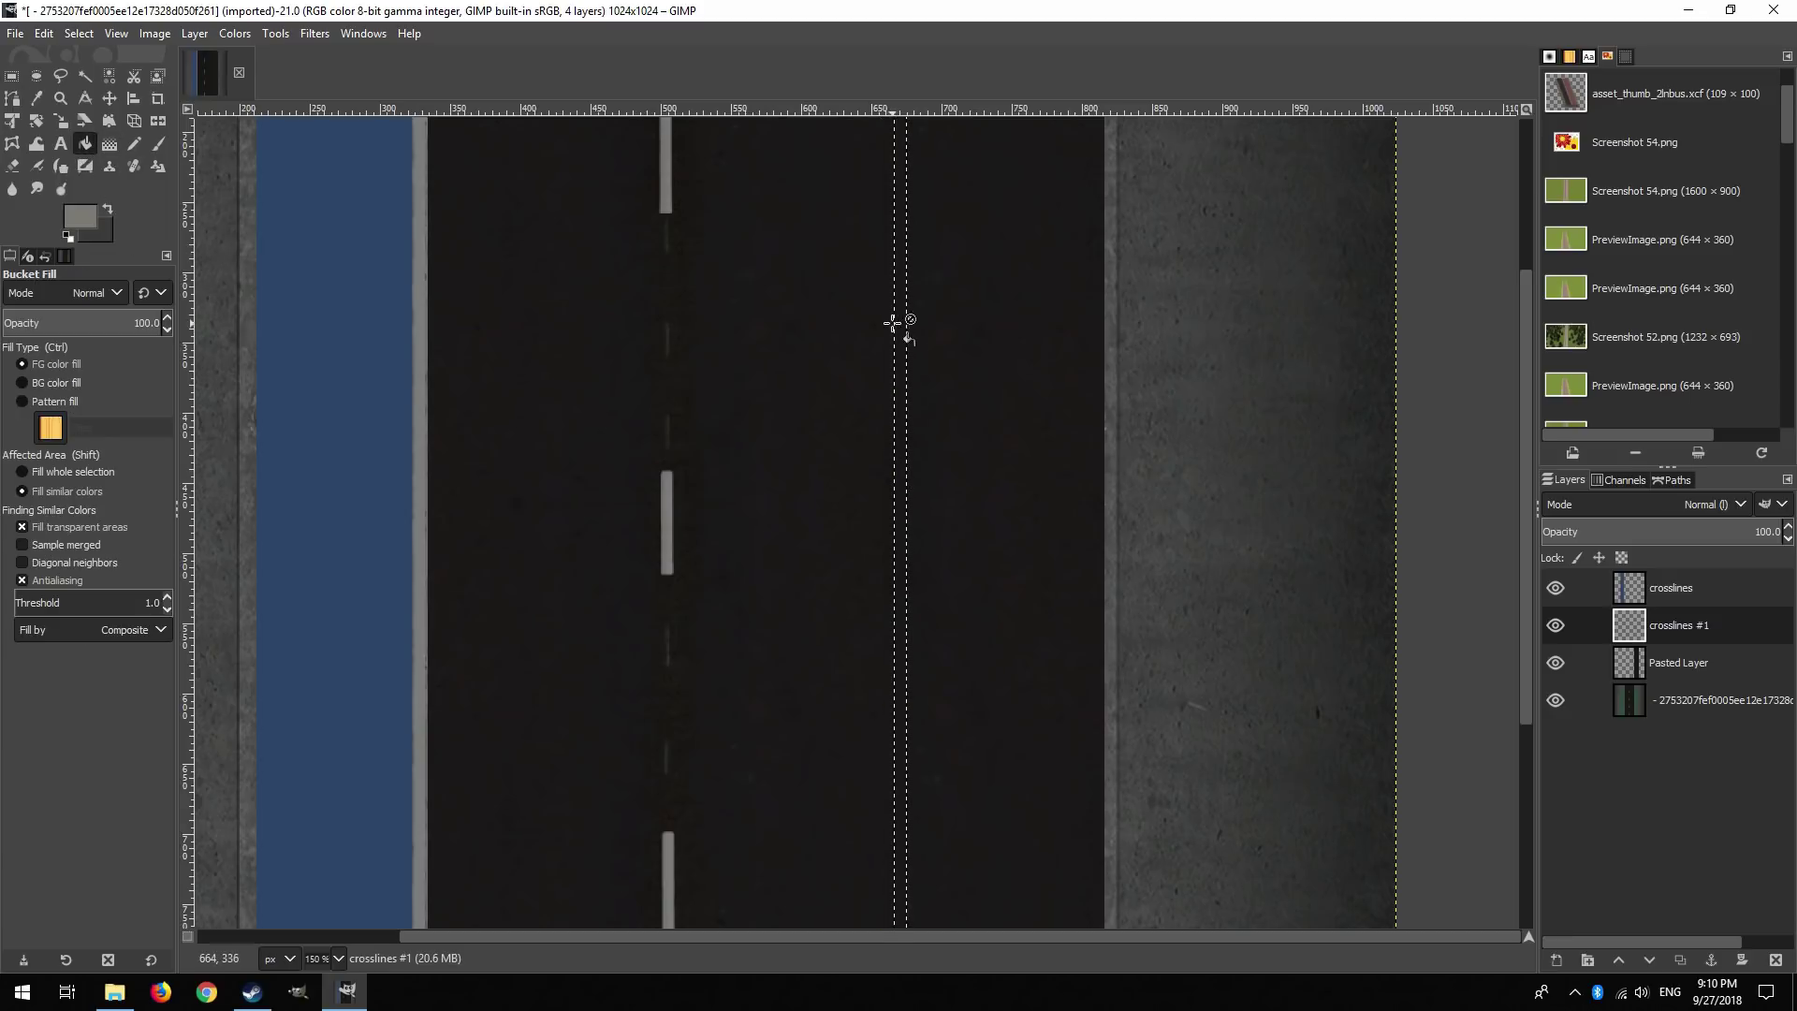
{"action": "left_click", "coordinate": [897, 321]}
{"action": "left_click", "coordinate": [12, 76]}
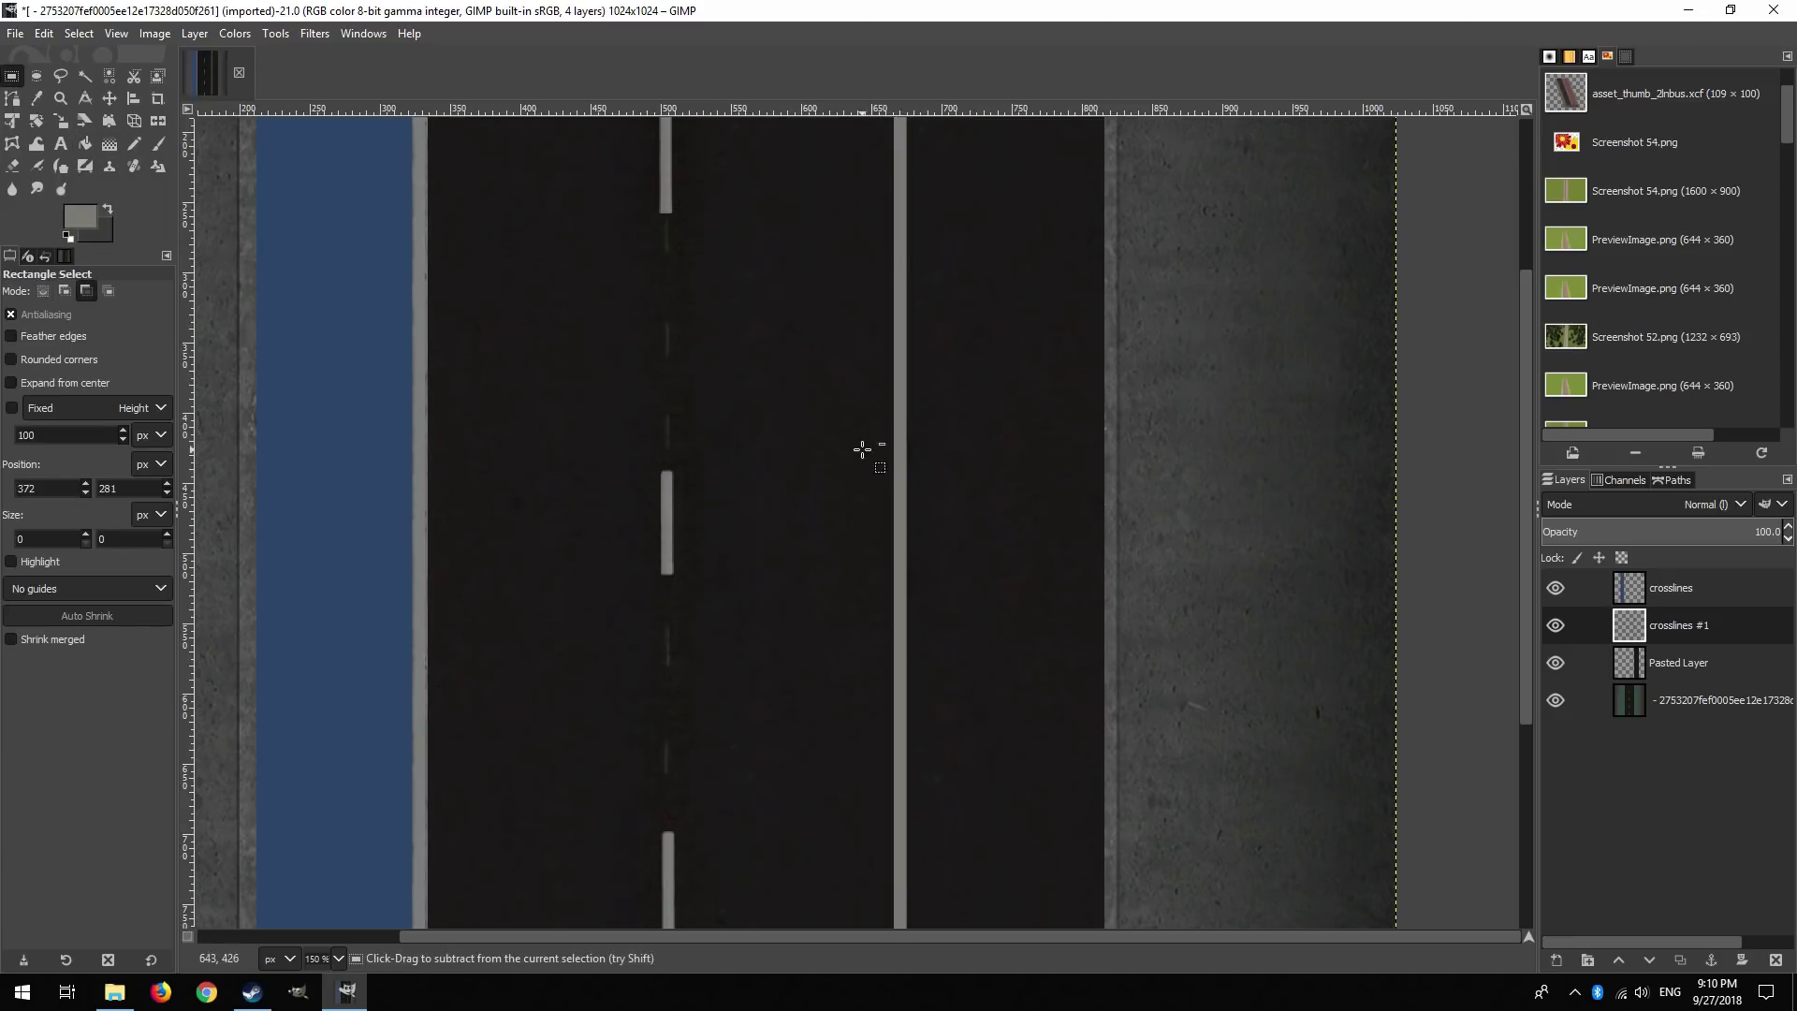
{"action": "left_click", "coordinate": [862, 448]}
Save the edited road texture as tutorialroad.xcf in the Downloads folder.
{"action": "scroll", "coordinate": [862, 449], "scroll_direction": "down", "scroll_amount": 2}
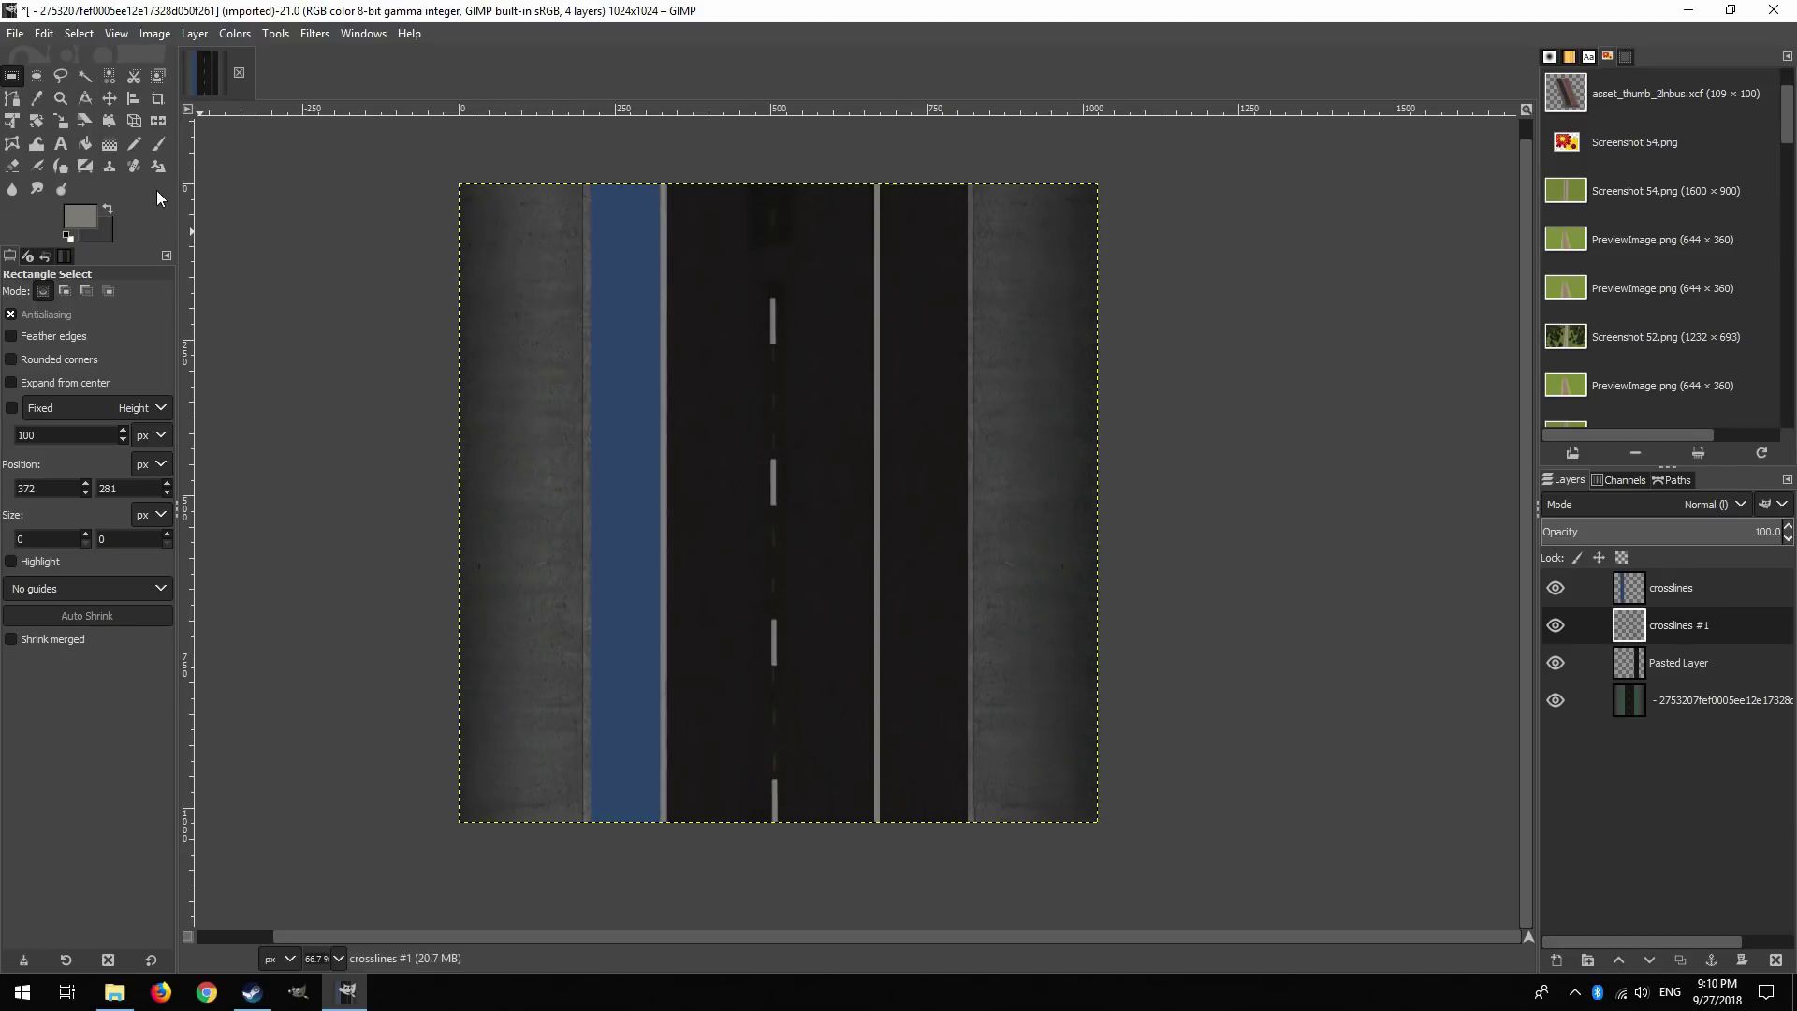
{"action": "left_click", "coordinate": [21, 35]}
{"action": "left_click", "coordinate": [70, 223]}
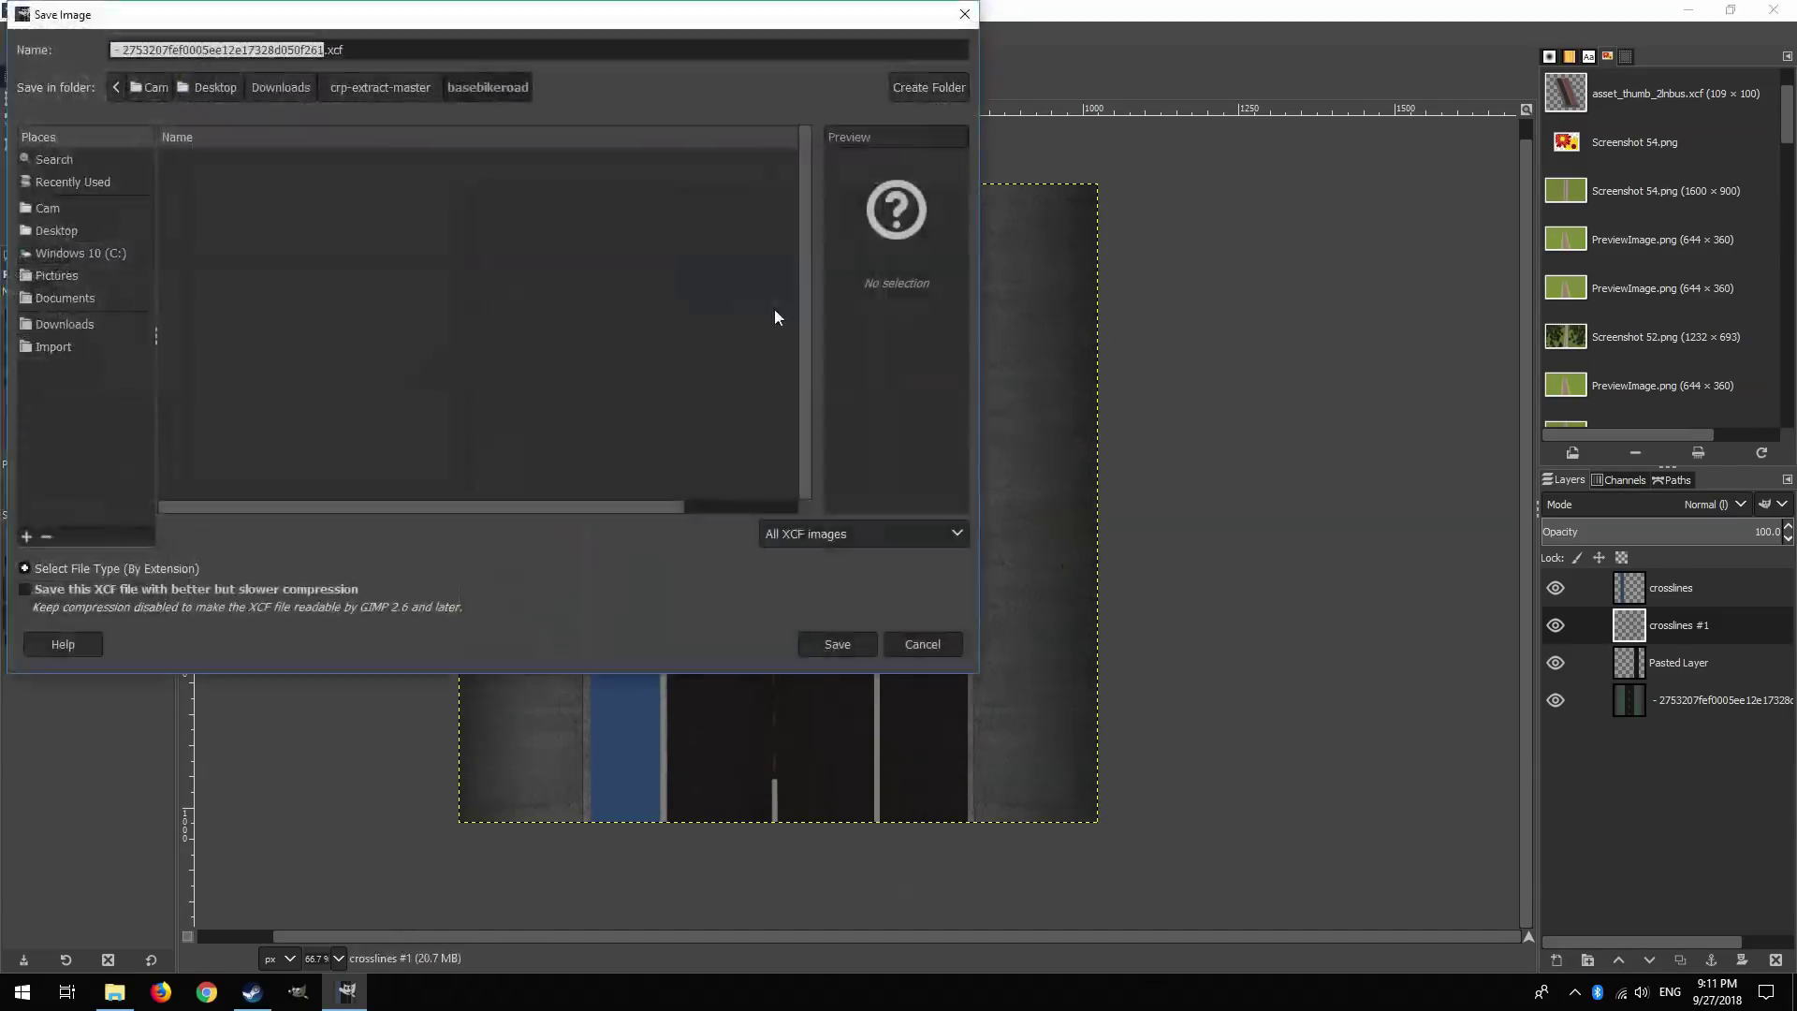
{"action": "key", "text": "BackSpace"}
{"action": "type", "text": "tutorialroad"}
{"action": "key", "text": "Return"}
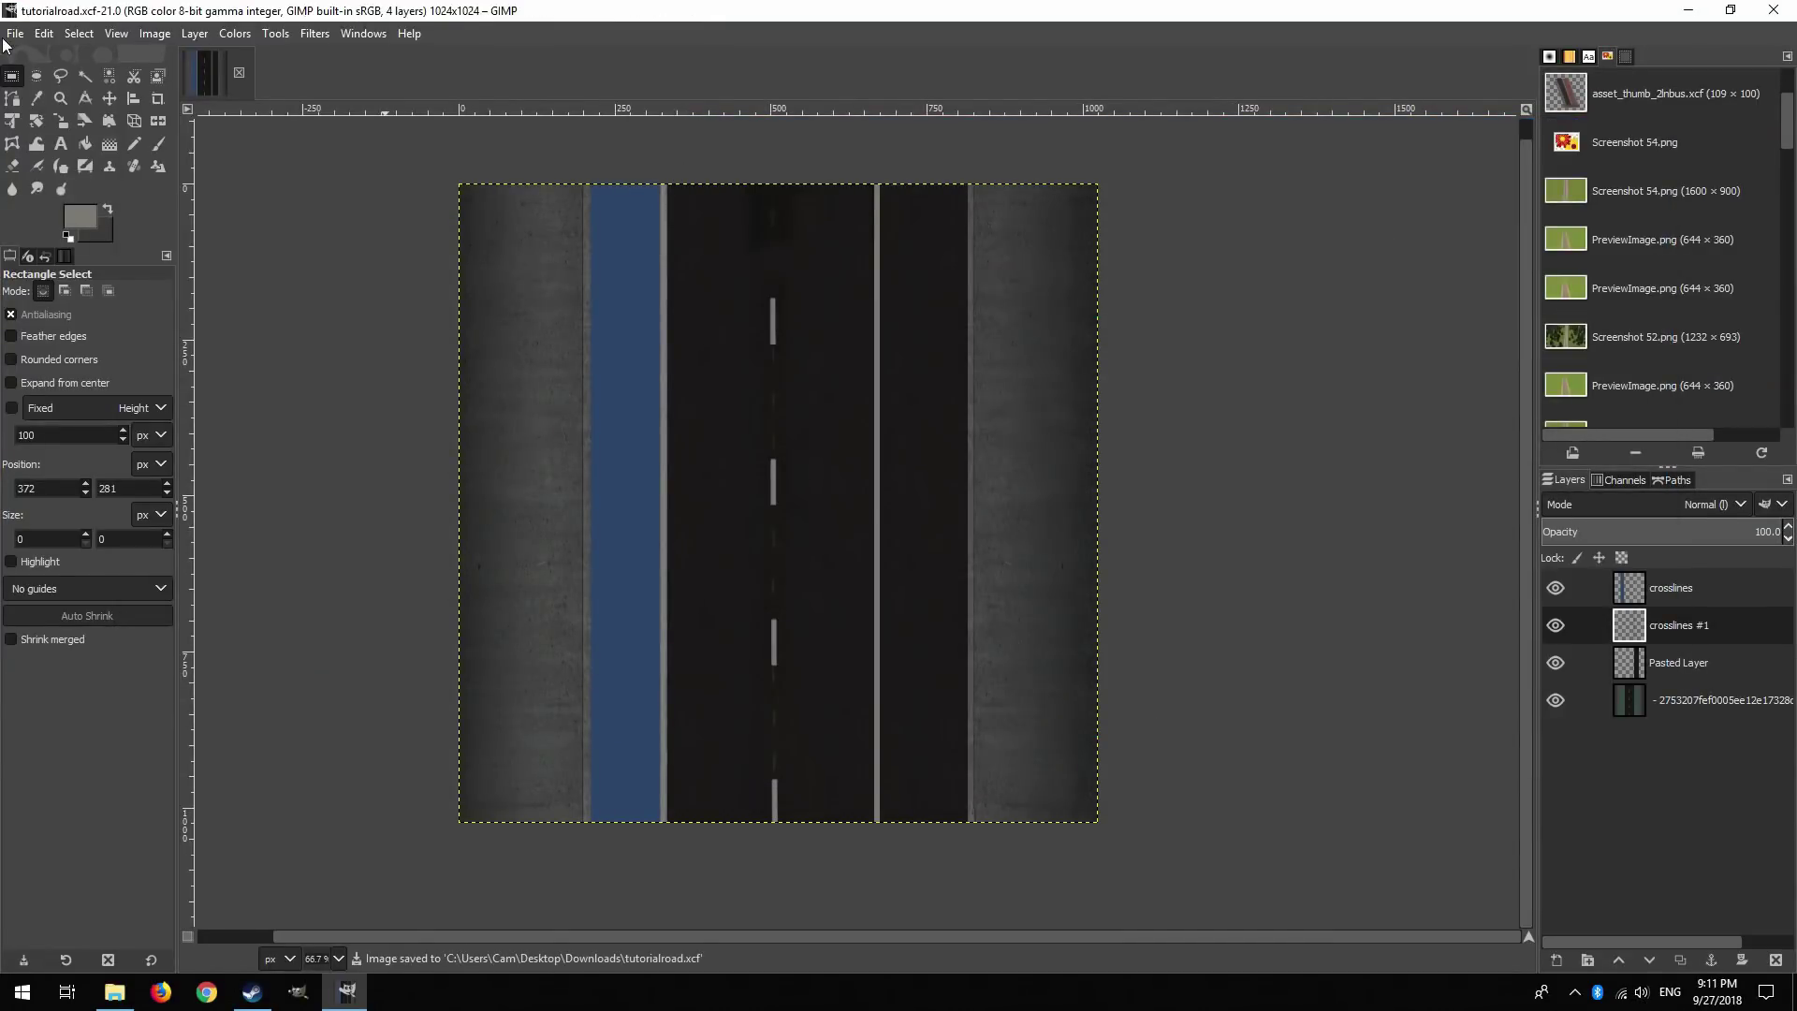
Export the texture as tutorialroad_d.png to the Downloads folder with the default PNG options.
{"action": "left_click", "coordinate": [15, 33]}
{"action": "left_click", "coordinate": [54, 325]}
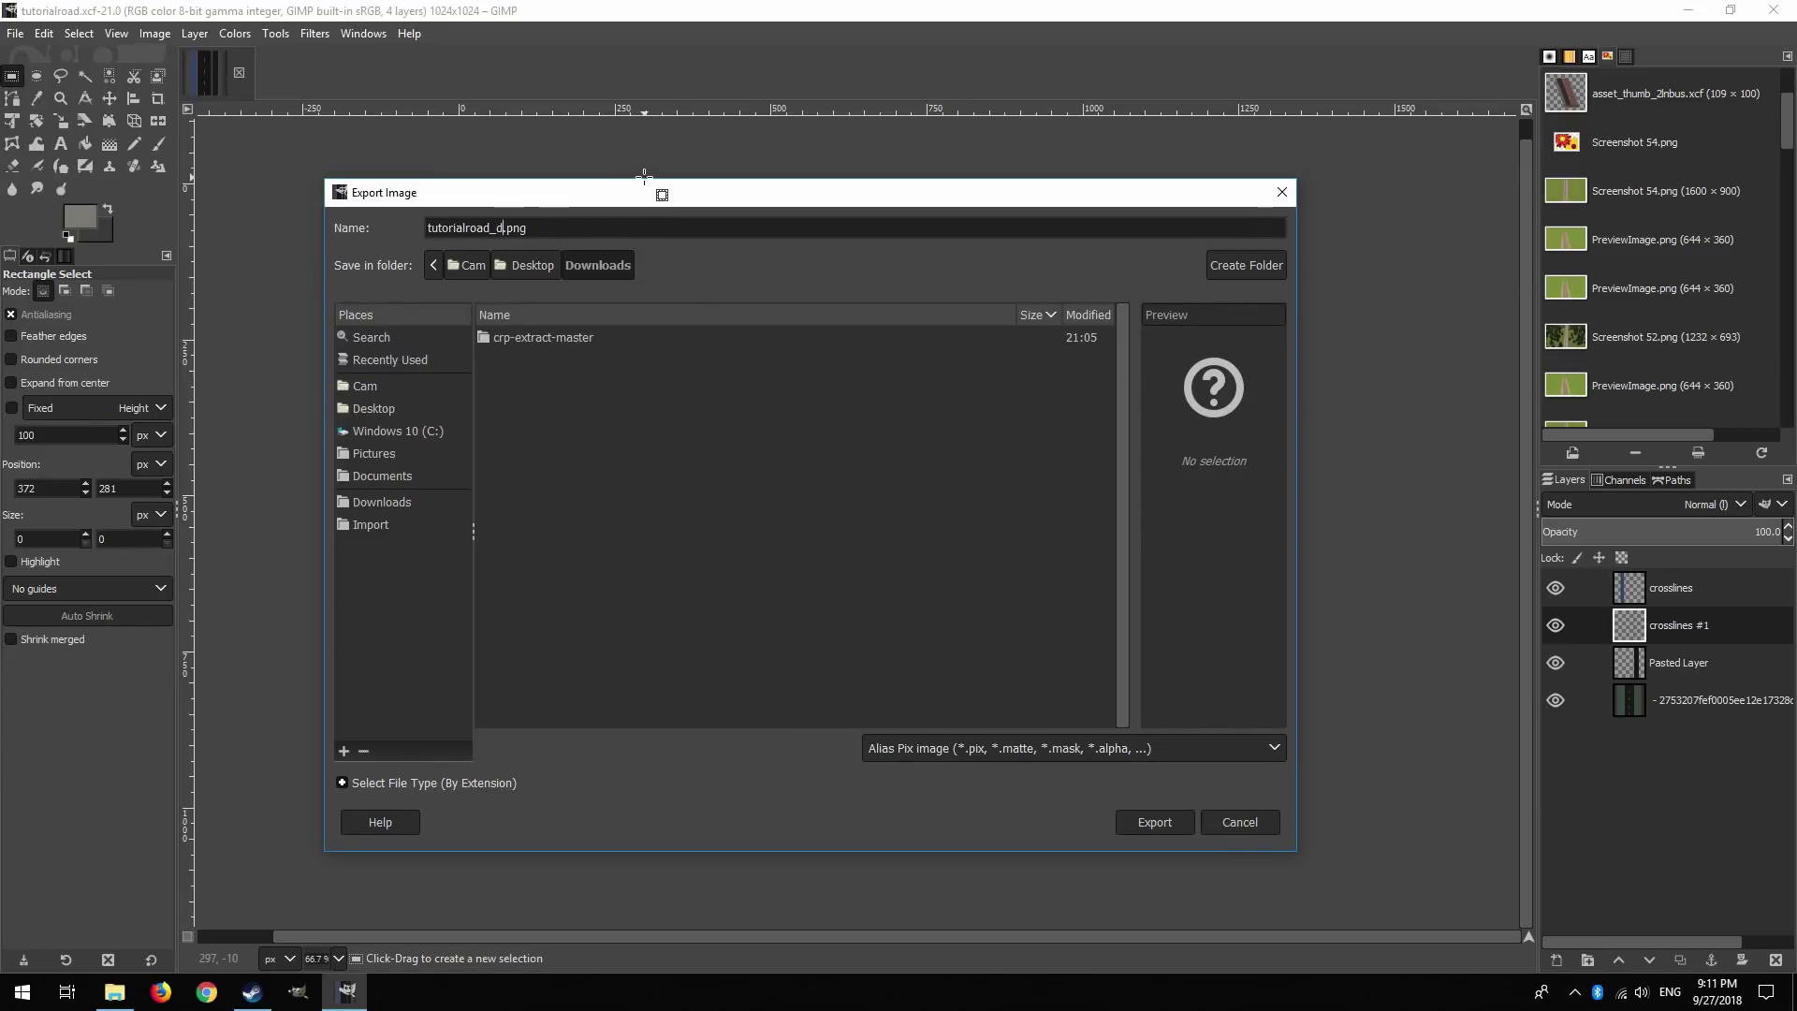
{"action": "key", "text": "Return"}
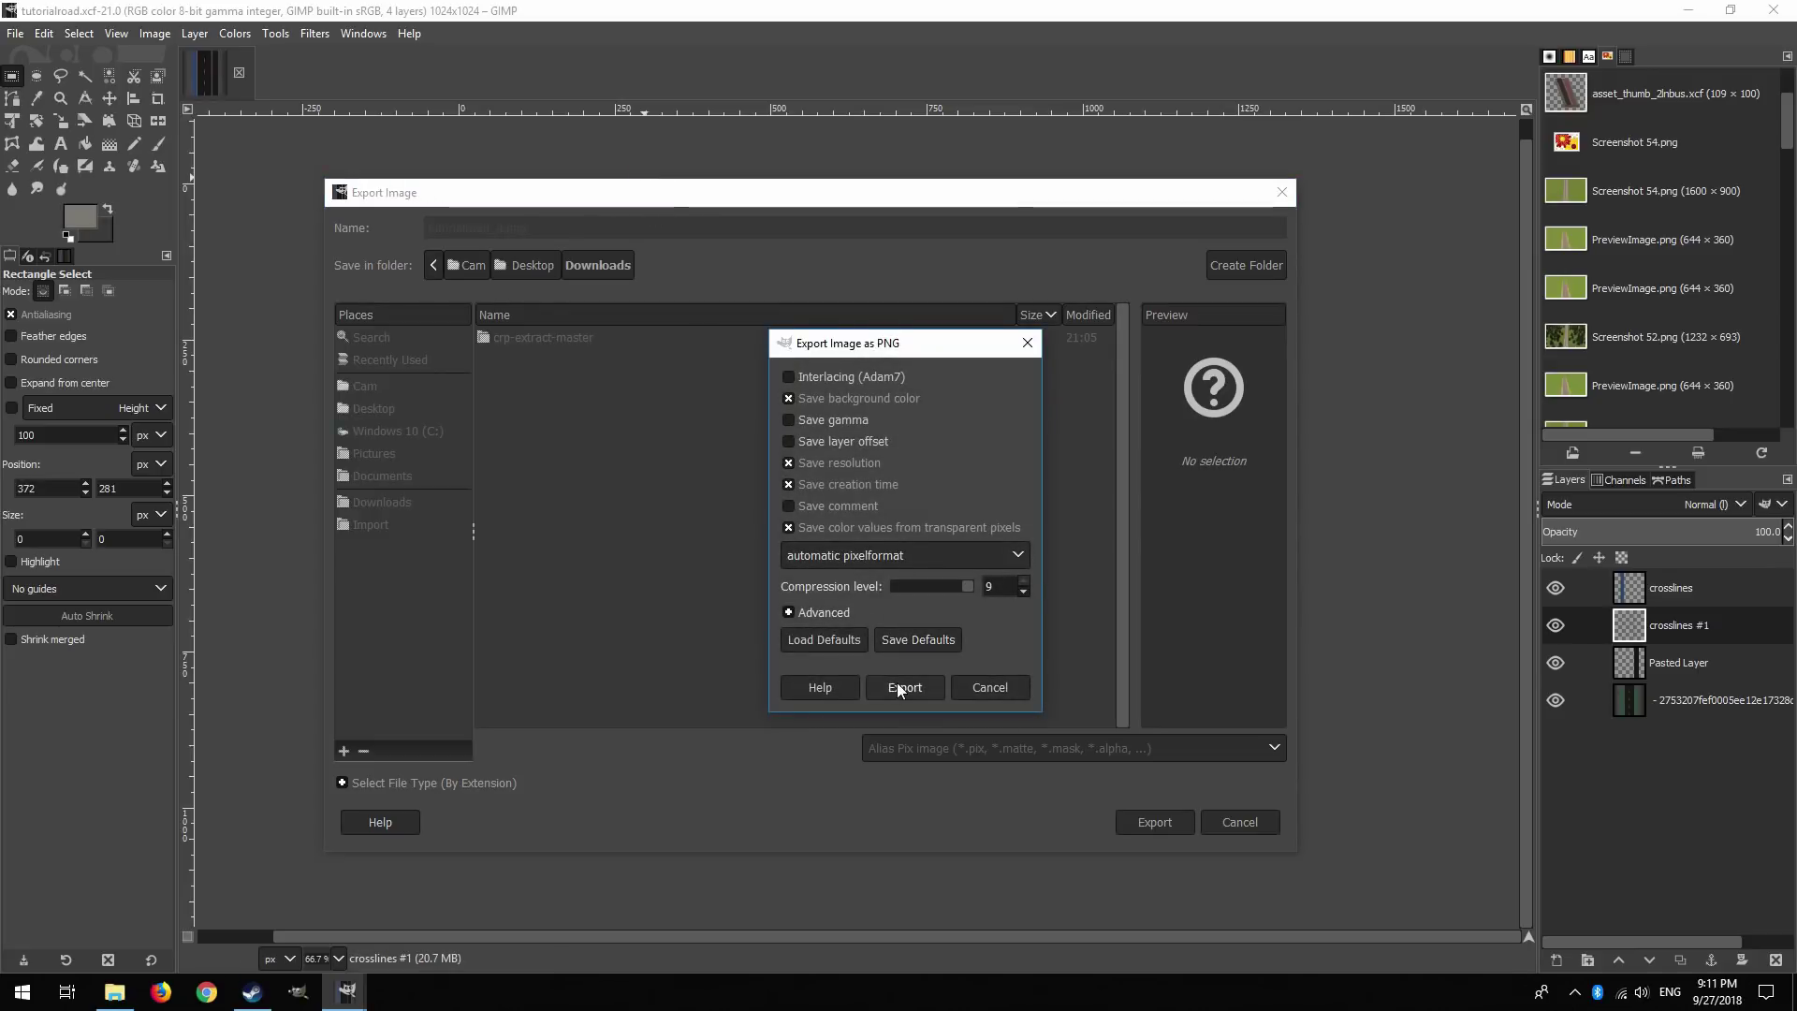
{"action": "left_click", "coordinate": [897, 687]}
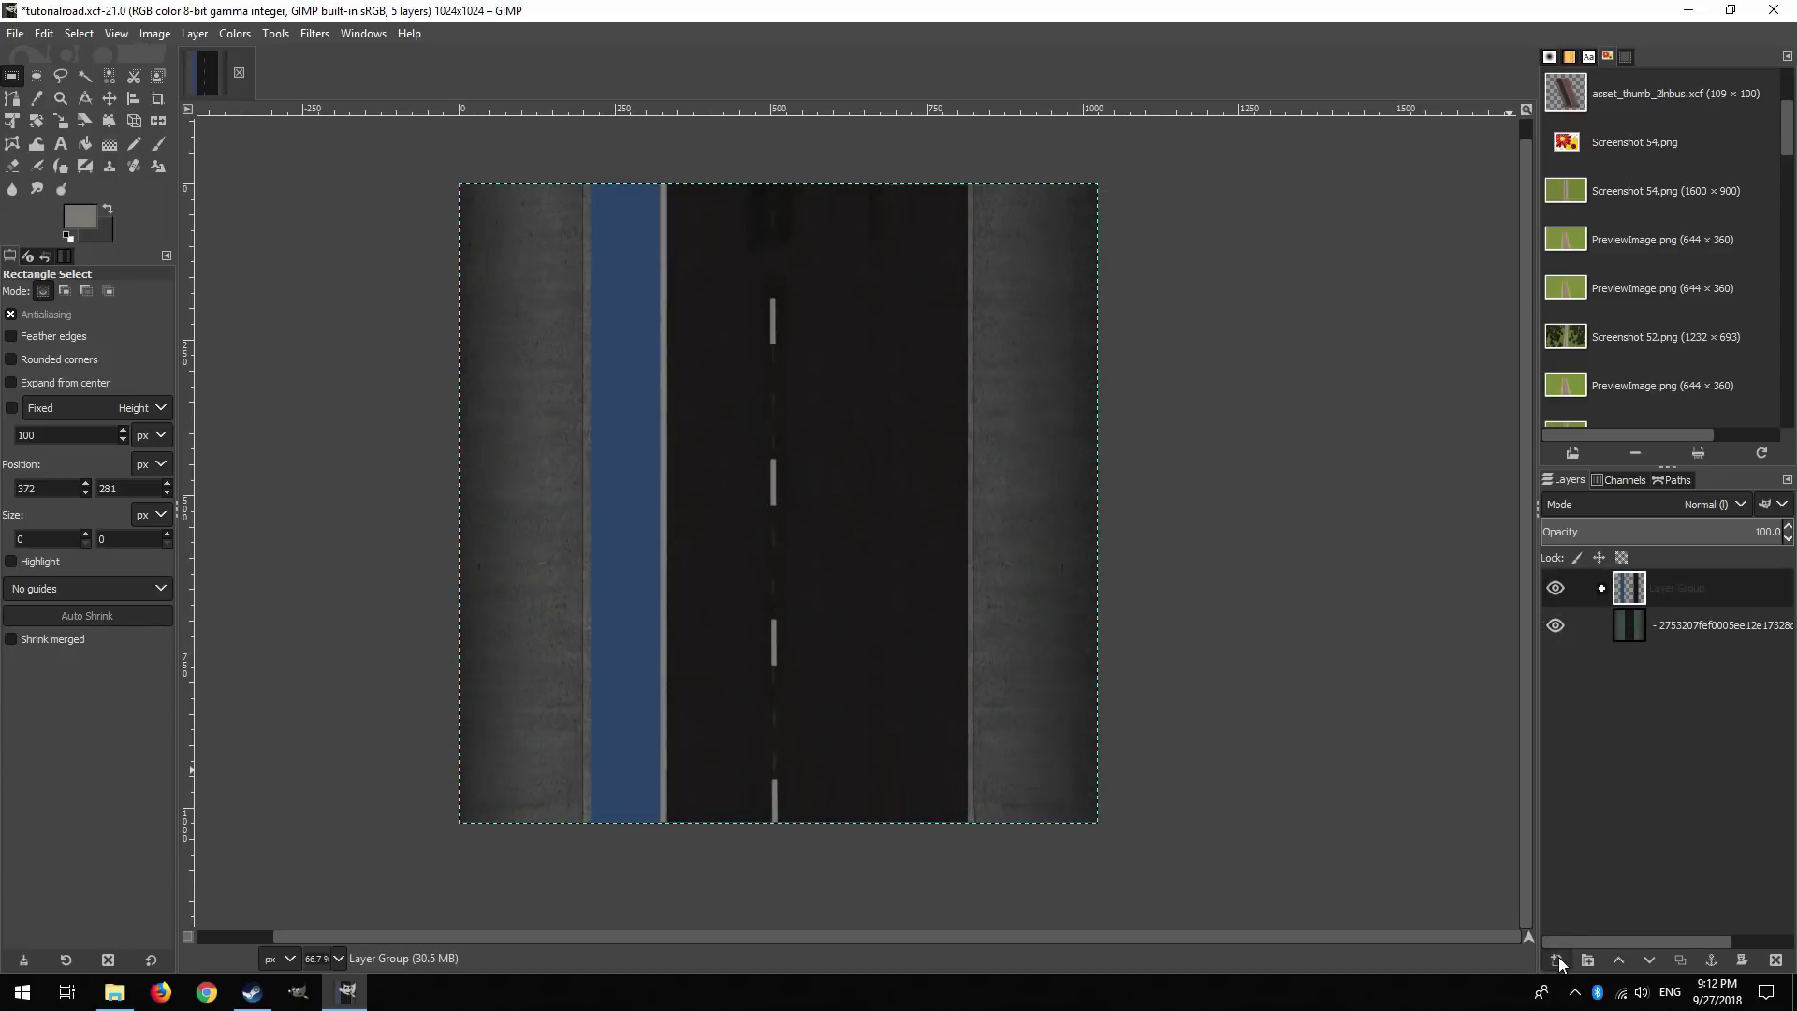
Add a transparent layer, place it above the collapsed layer group and rename it _p.
{"action": "left_click", "coordinate": [1558, 958]}
{"action": "left_click", "coordinate": [1643, 951]}
{"action": "left_click_drag", "start_coordinate": [1651, 627], "coordinate": [1666, 583]}
{"action": "left_click", "coordinate": [1602, 626]}
{"action": "double_click", "coordinate": [1675, 589]}
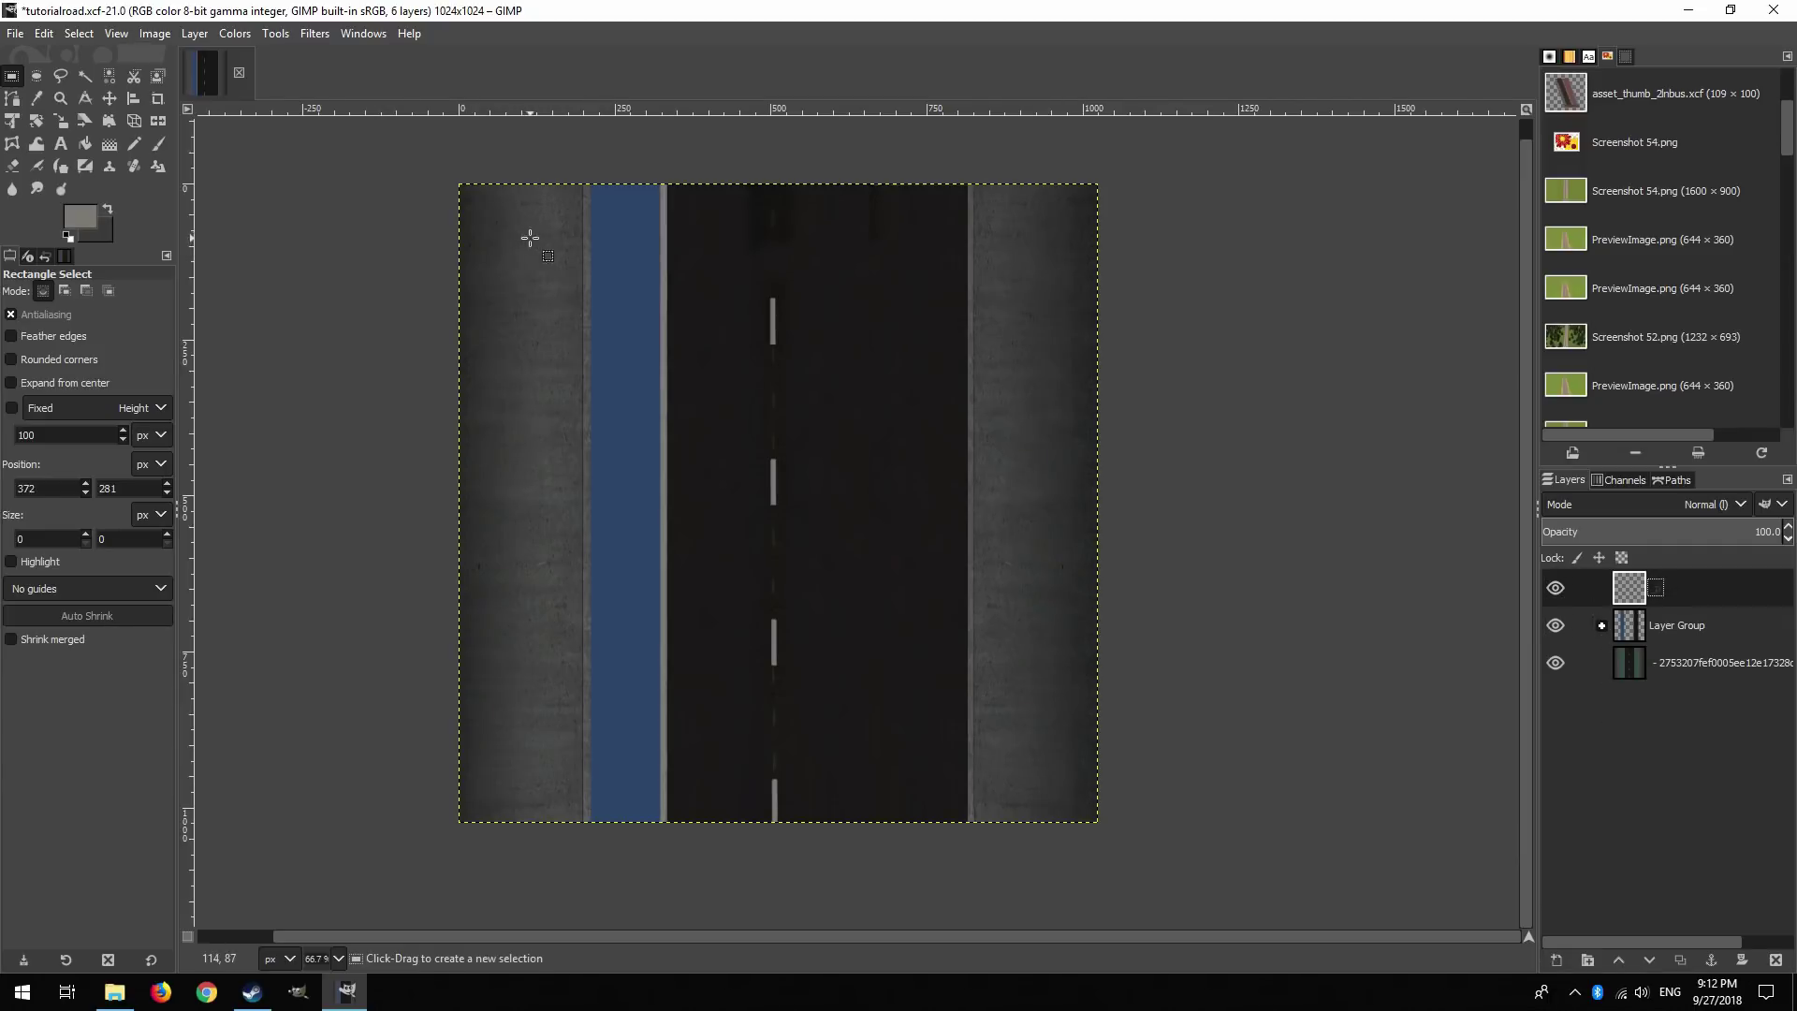
On the _p layer, select an area about 636 × 978 px over the road's left half and draw a horizontal linear gradient across the left sidewalk.
{"action": "left_click_drag", "start_coordinate": [1104, 830], "coordinate": [379, 221]}
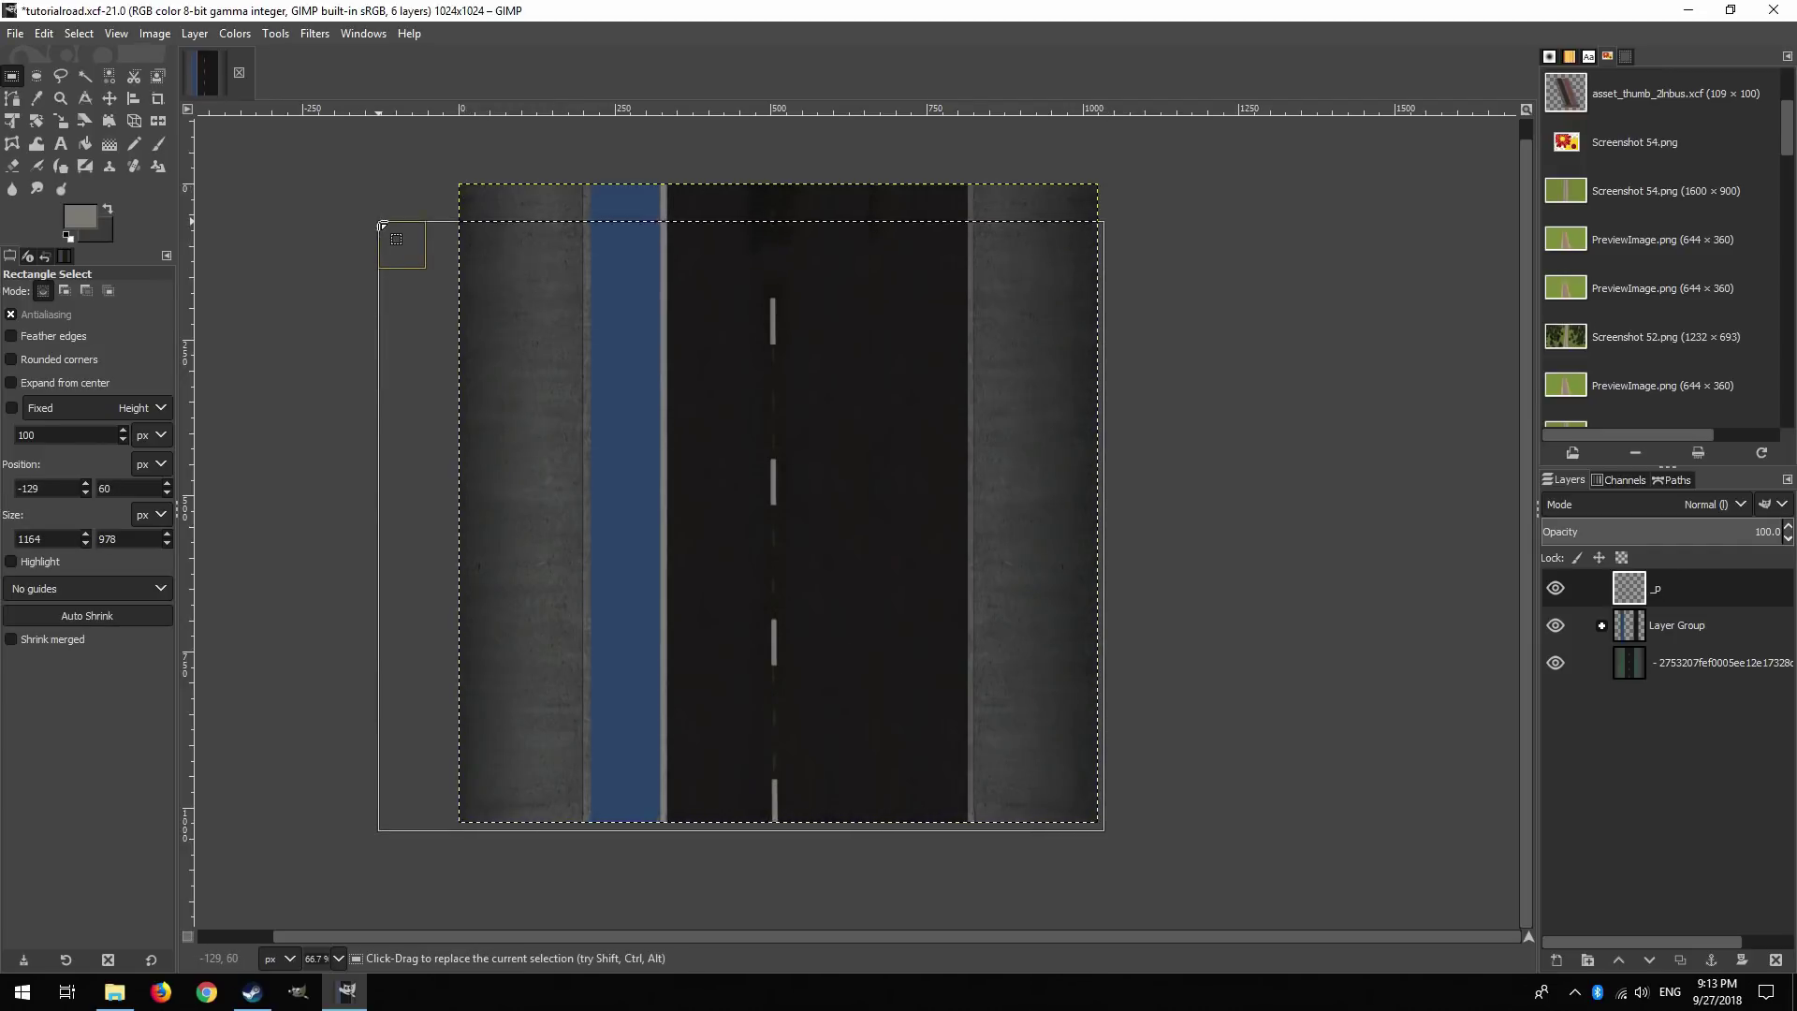
{"action": "left_click_drag", "start_coordinate": [948, 350], "coordinate": [734, 422]}
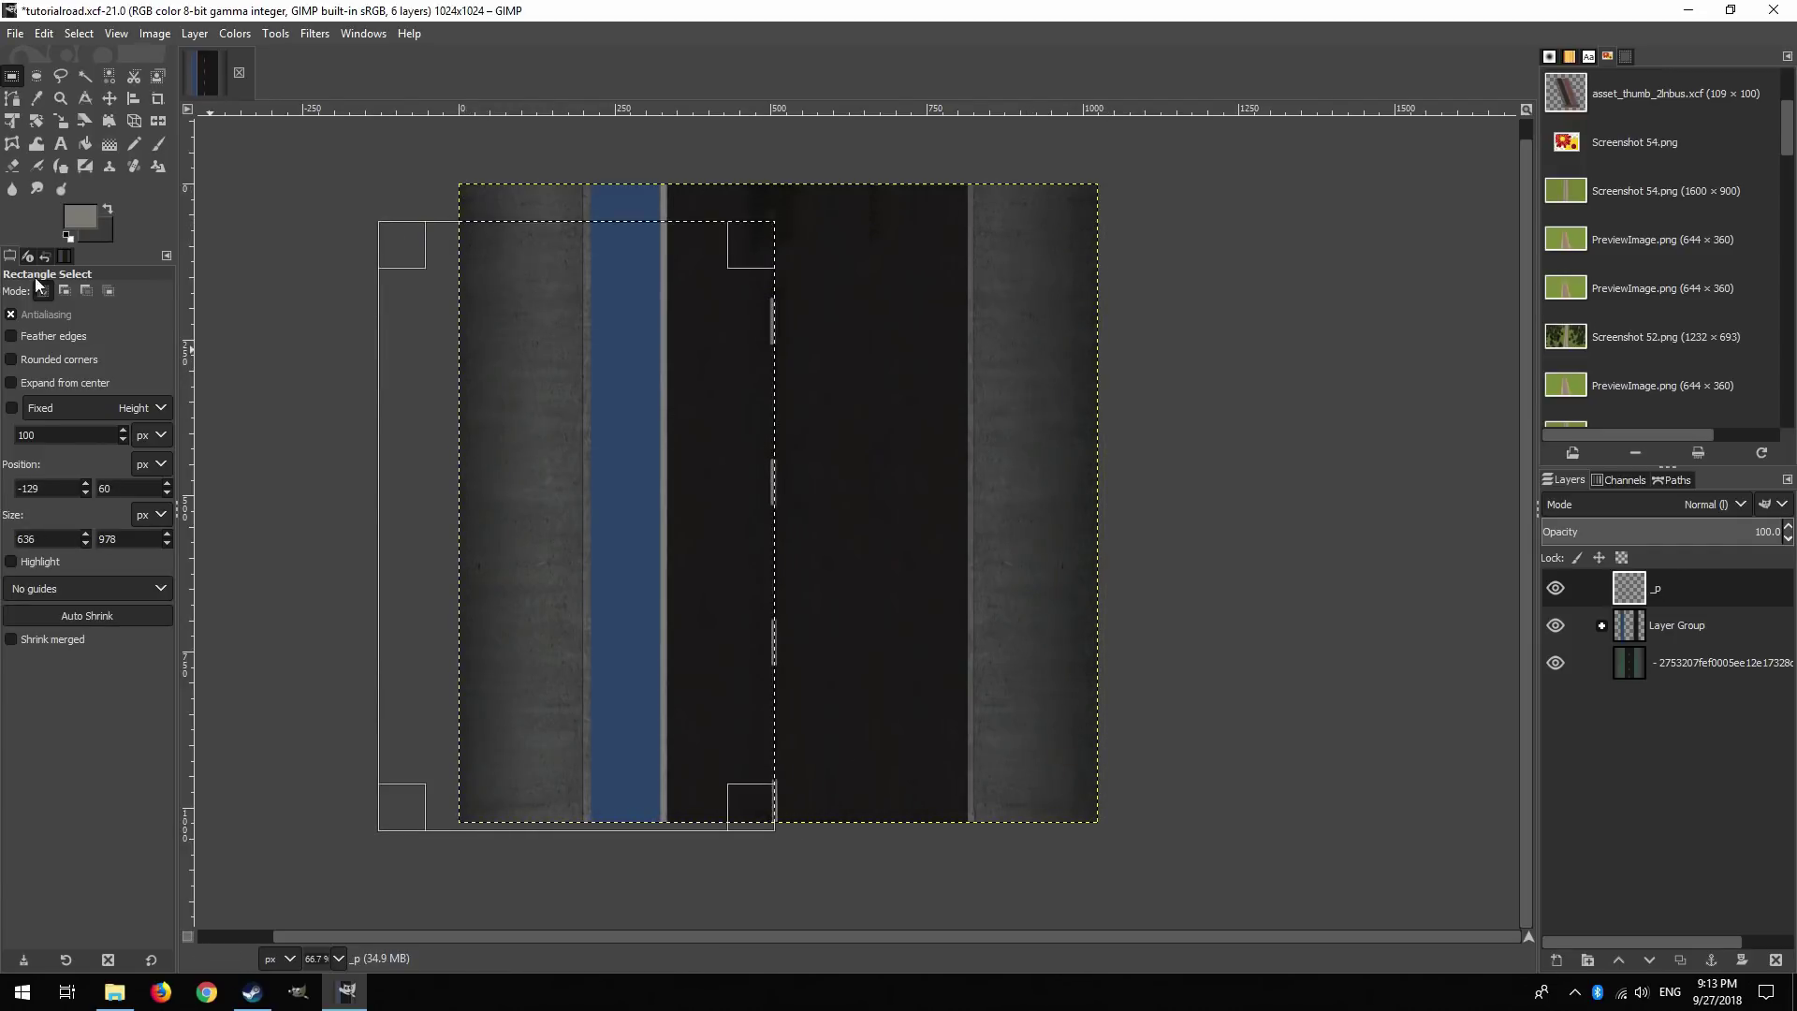
{"action": "key", "text": "g"}
{"action": "left_click_drag", "start_coordinate": [453, 410], "coordinate": [589, 411]}
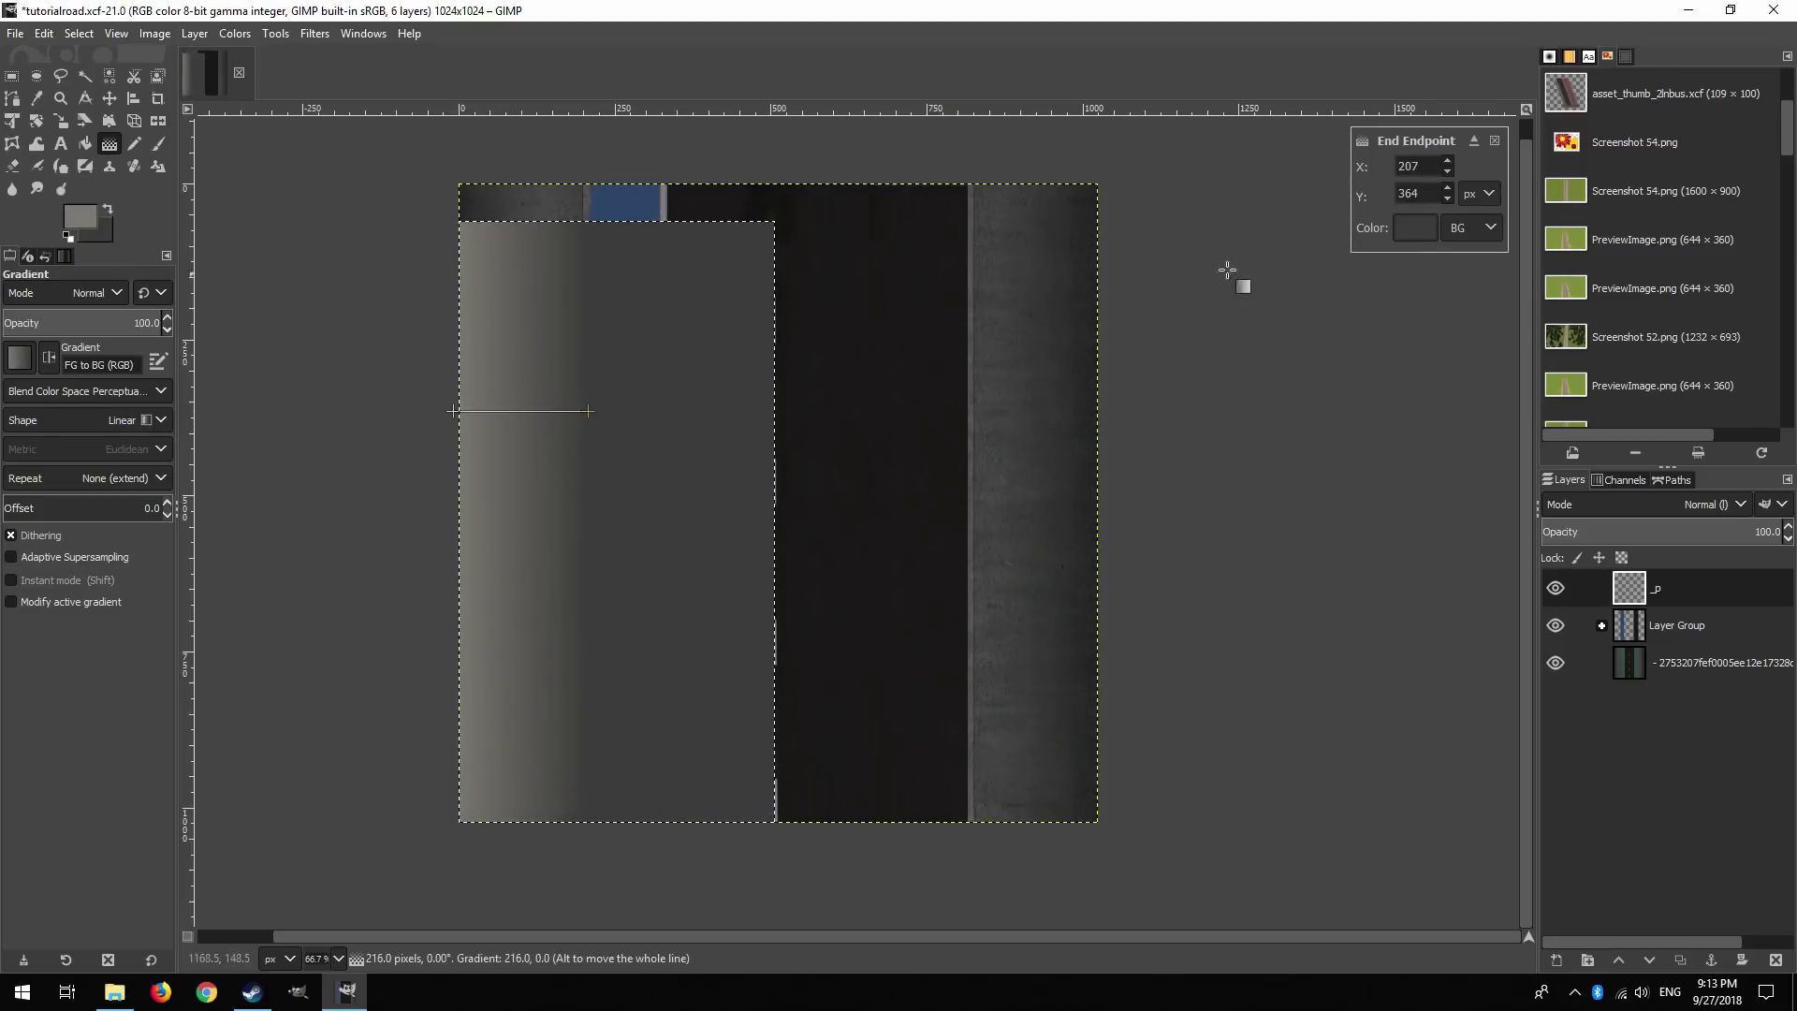
Set the gradient's end colour to black.
{"action": "left_click", "coordinate": [1419, 227]}
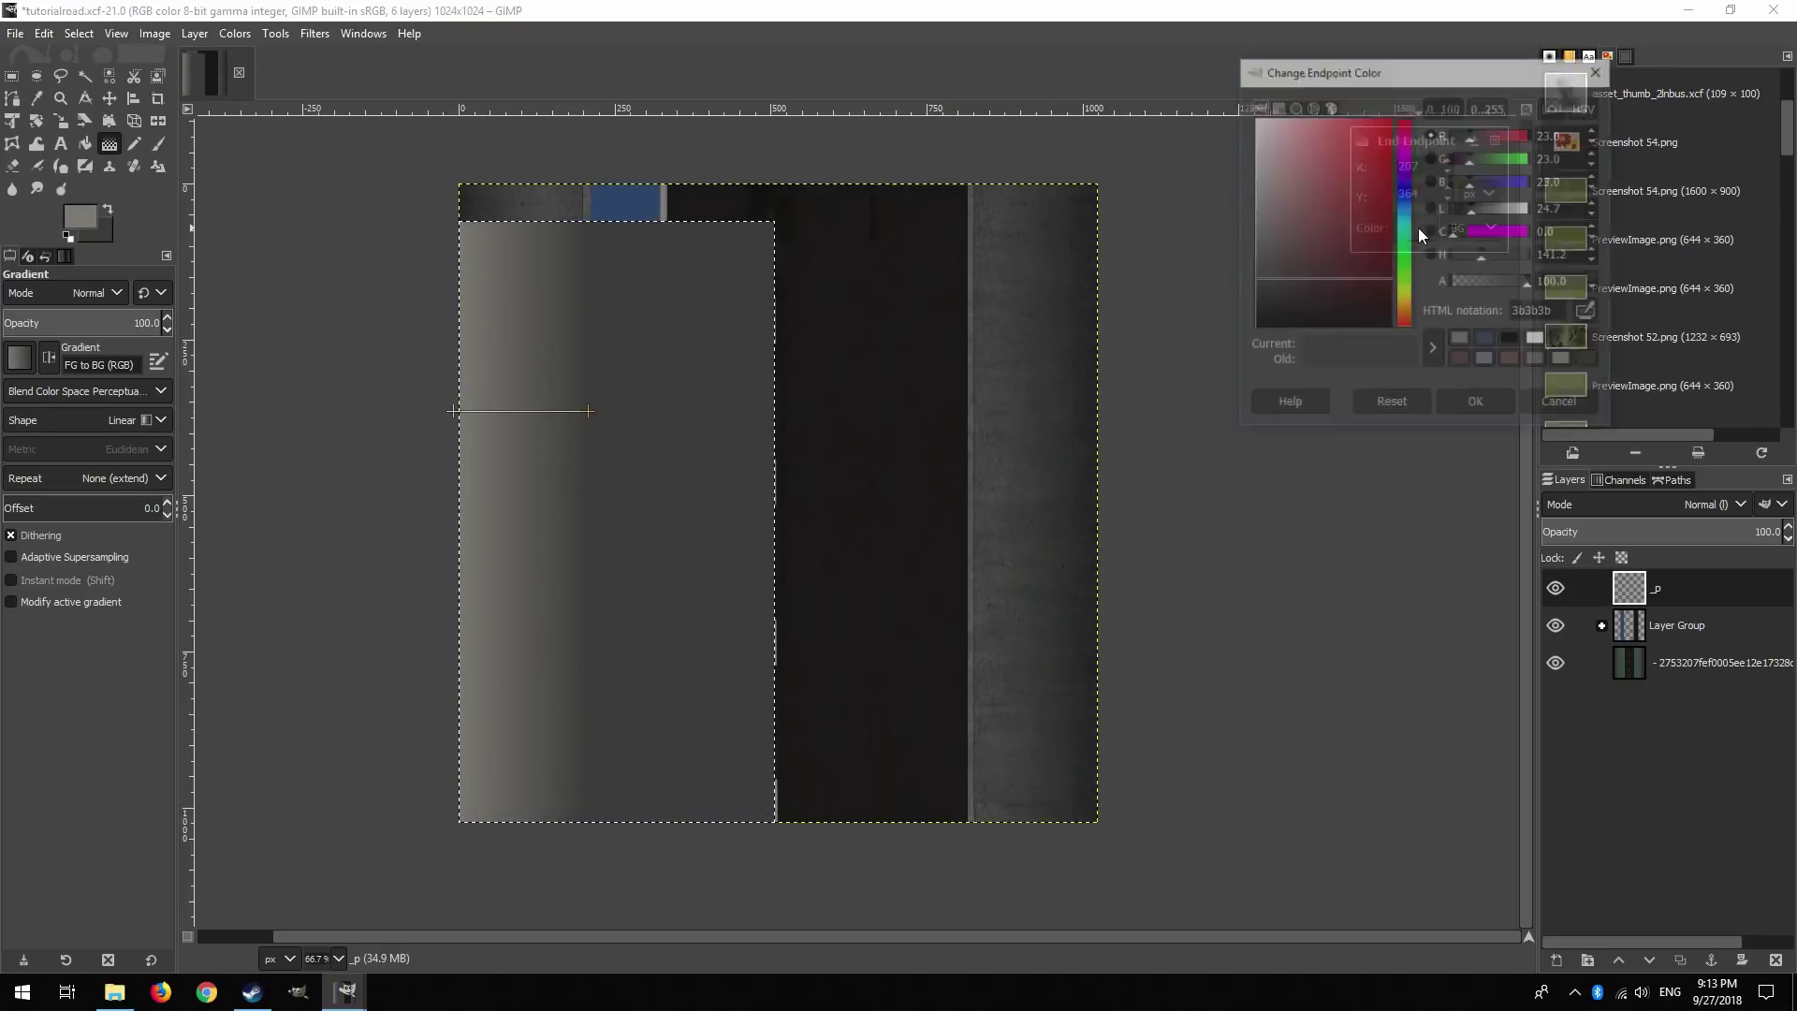
{"action": "left_click", "coordinate": [1373, 320]}
{"action": "left_click", "coordinate": [1479, 402]}
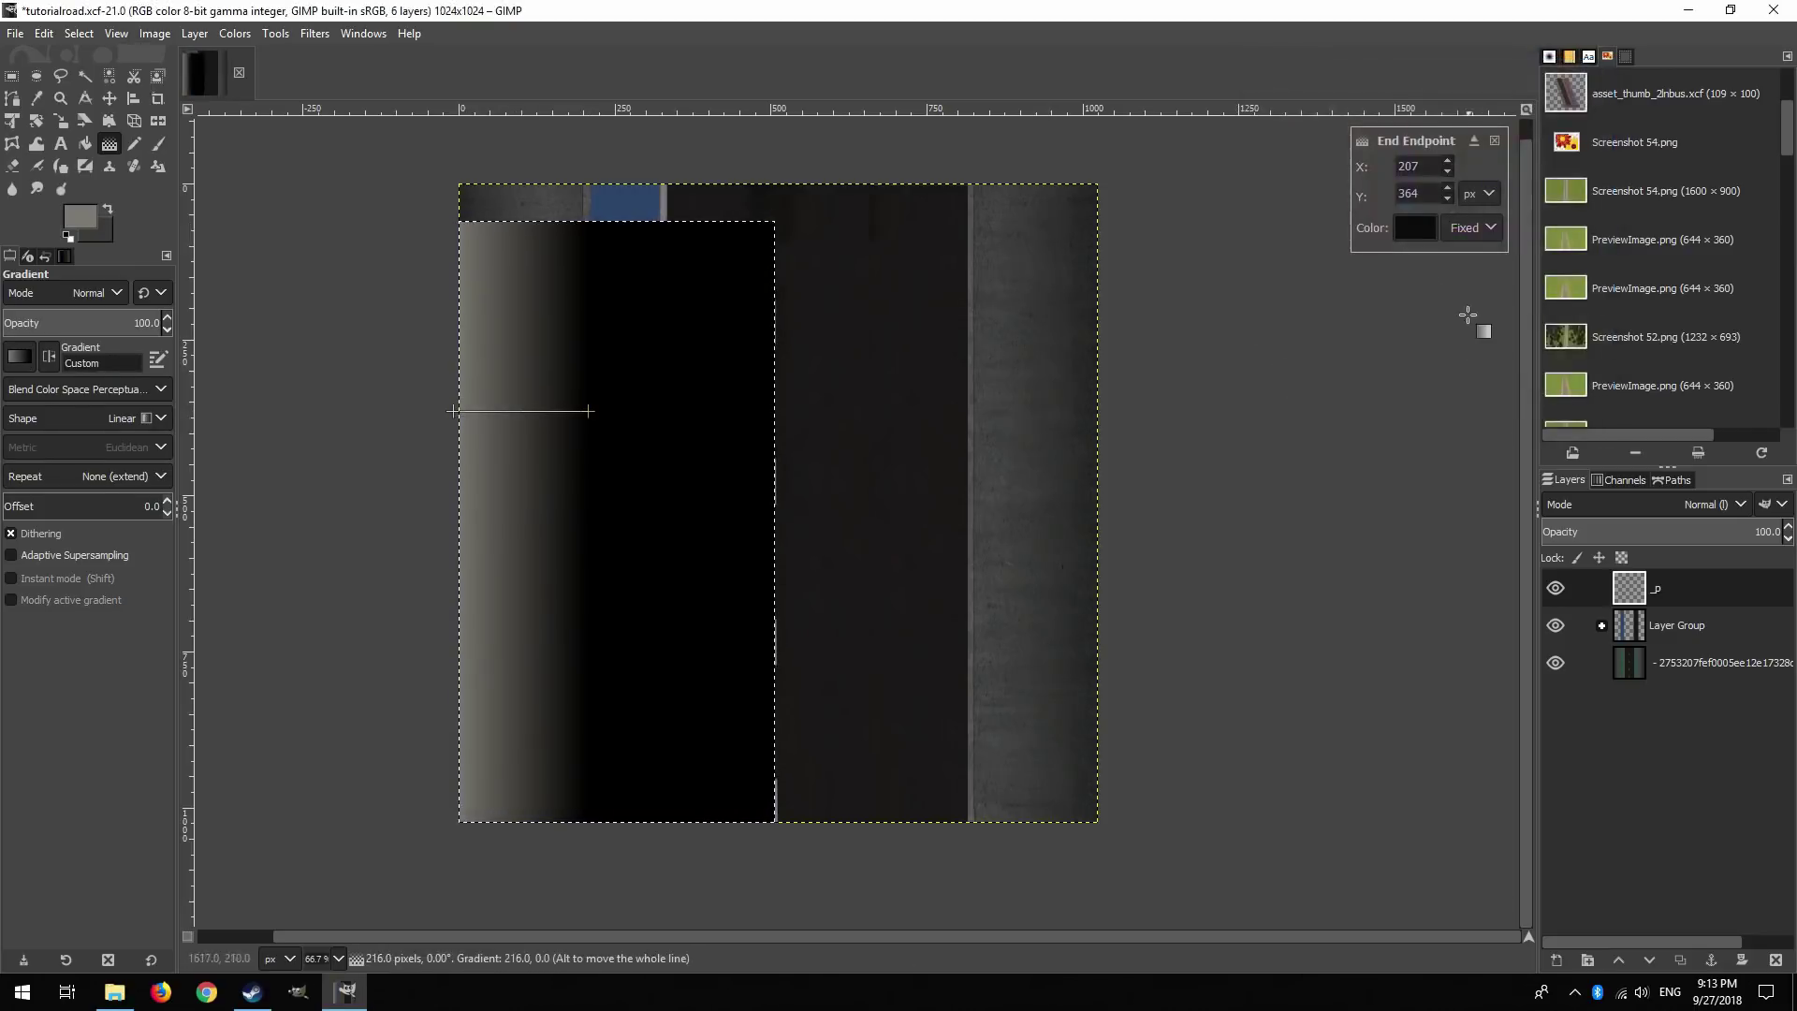
Set the foreground colour to white and adjust the gradient line so a short fade falls at the left sidewalk's inner edge, then deselect.
{"action": "left_click", "coordinate": [78, 228]}
{"action": "left_click_drag", "start_coordinate": [268, 242], "coordinate": [346, 243]}
{"action": "left_click", "coordinate": [283, 406]}
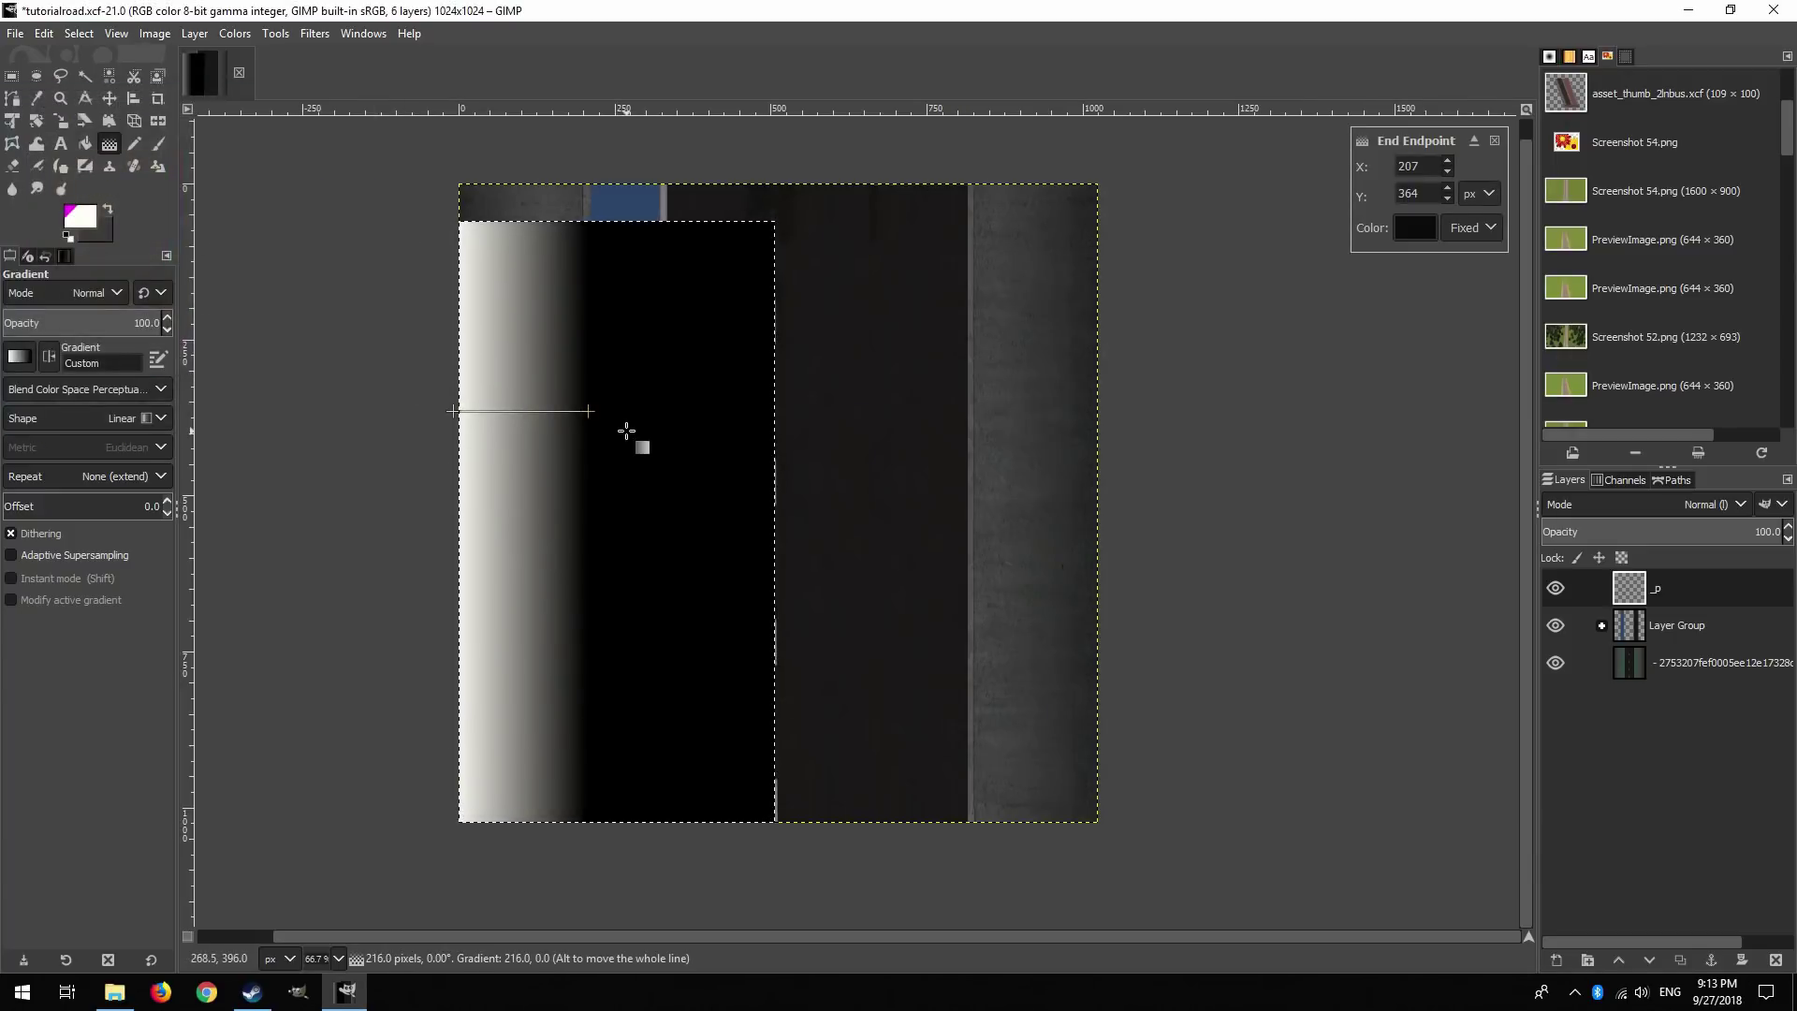
{"action": "left_click_drag", "start_coordinate": [453, 411], "coordinate": [558, 411]}
{"action": "key", "text": "r"}
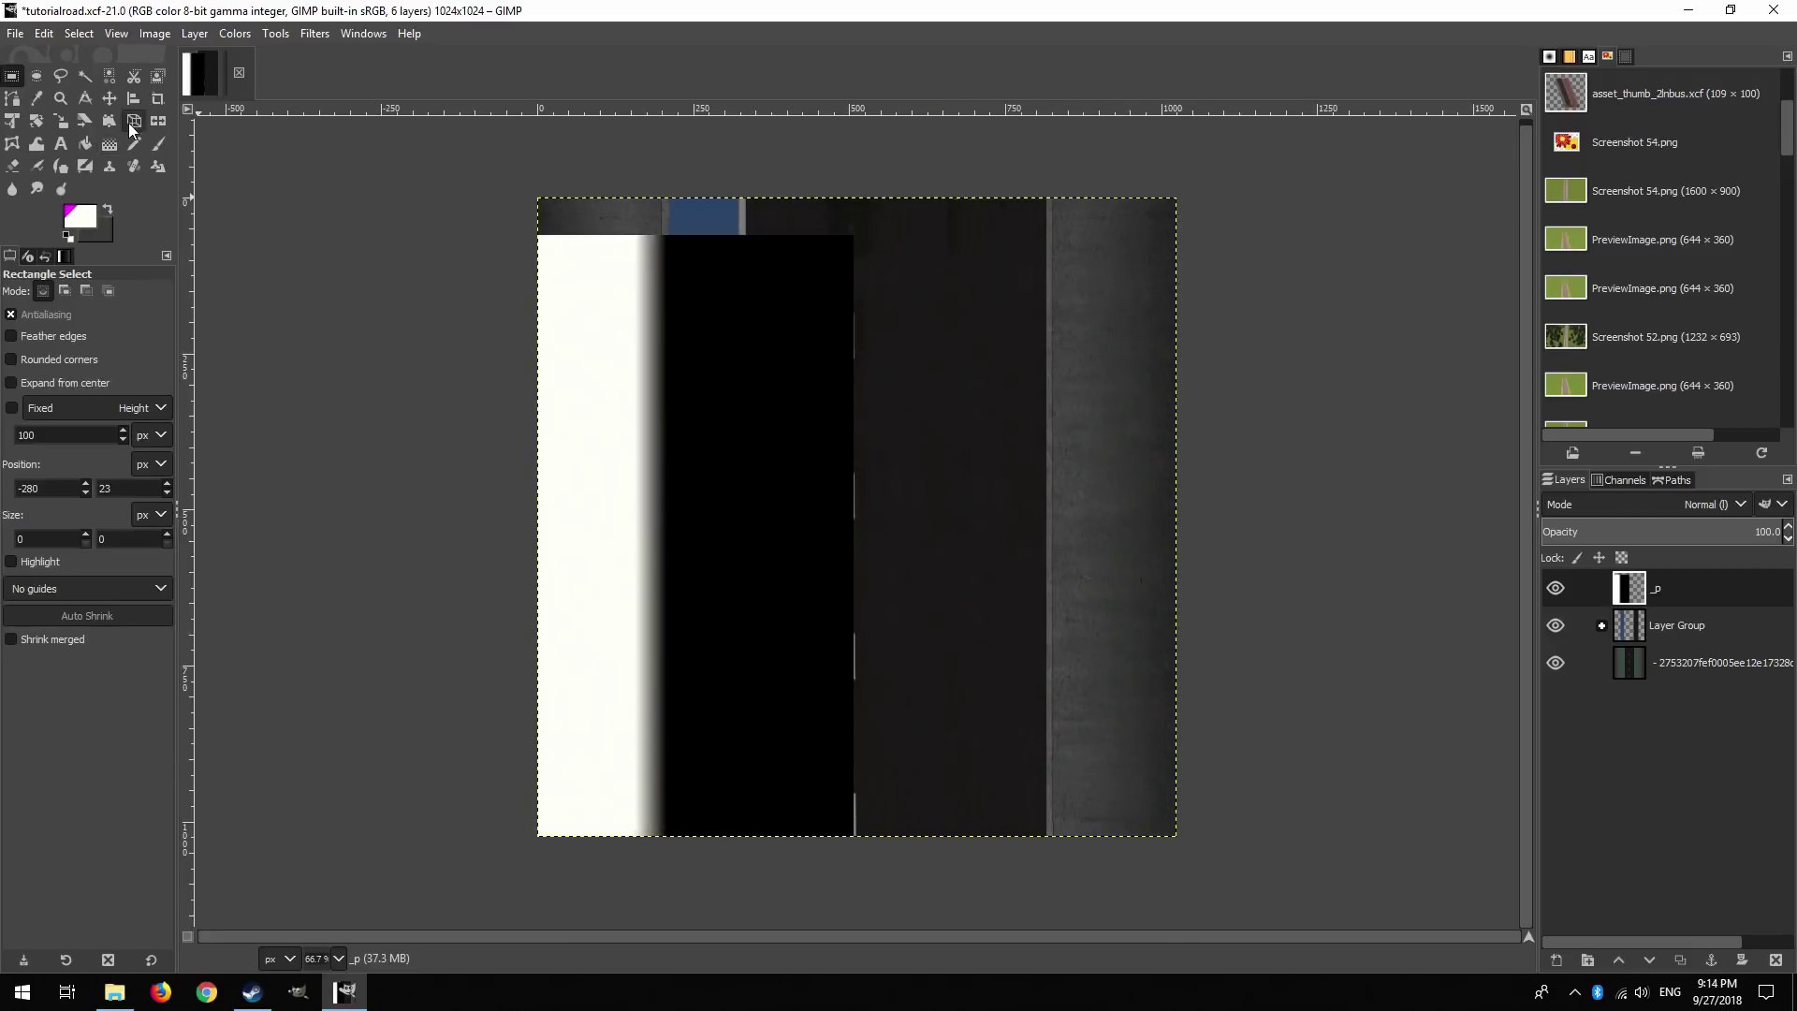
Scale the _p layer vertically, without keeping the aspect ratio, so the gradient covers the full image height.
{"action": "left_click", "coordinate": [65, 124]}
{"action": "left_click", "coordinate": [630, 382]}
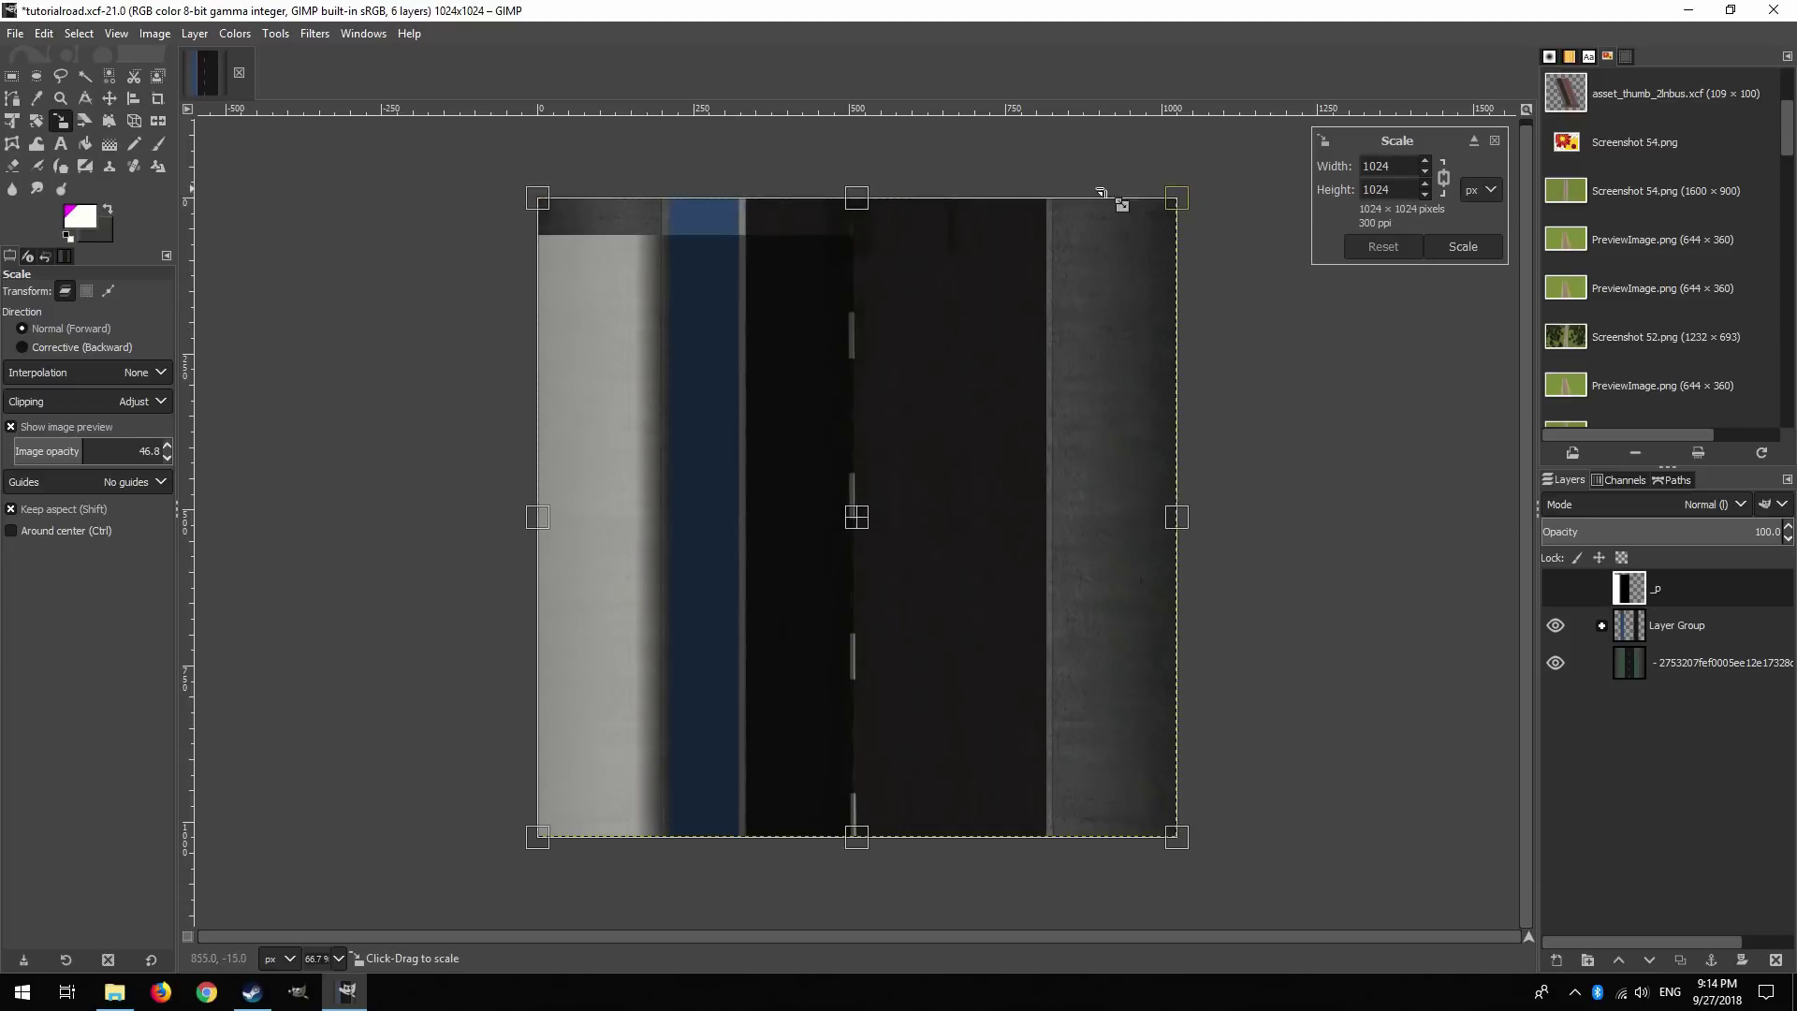
{"action": "key", "text": "shift"}
{"action": "left_click_drag", "start_coordinate": [878, 208], "coordinate": [850, 161]}
{"action": "mouse_move", "coordinate": [85, 451]}
{"action": "left_mouse_down"}
{"action": "mouse_move", "coordinate": [165, 452]}
{"action": "mouse_move", "coordinate": [79, 451]}
{"action": "left_mouse_up"}
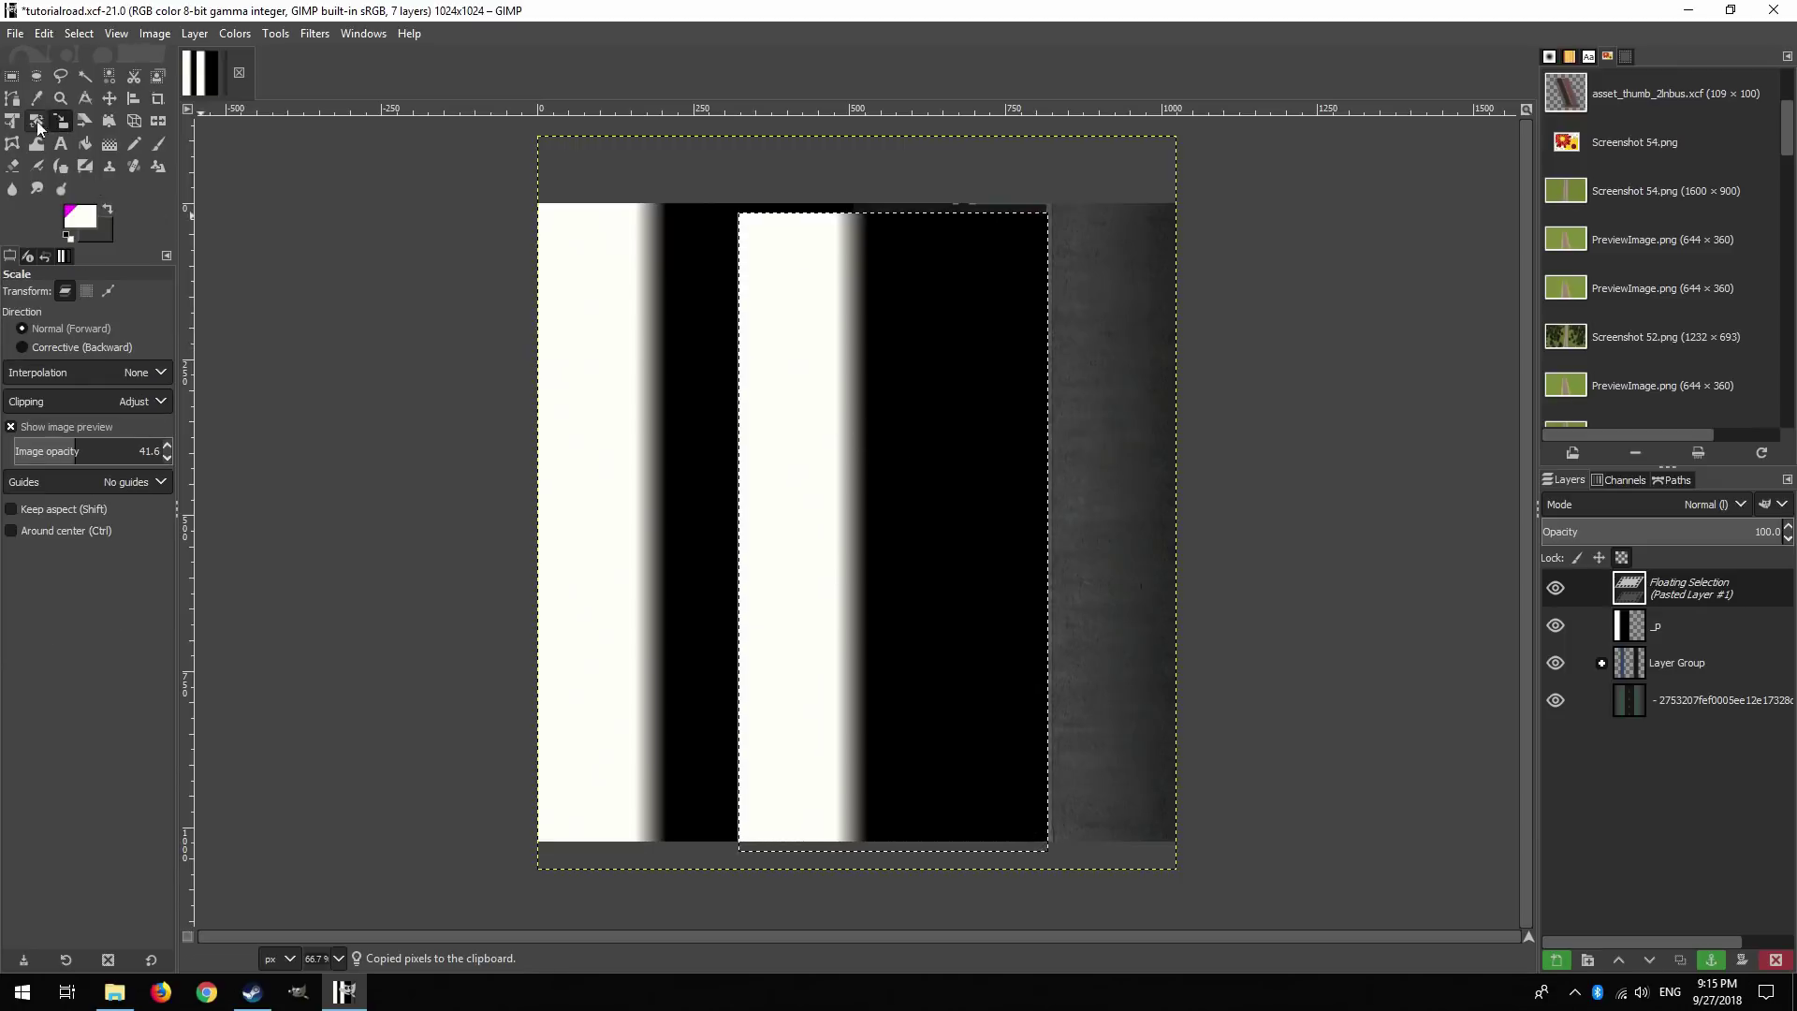
Rotate the pasted gradient copy half a turn and move it over the right sidewalk.
{"action": "left_click", "coordinate": [950, 383]}
{"action": "left_click_drag", "start_coordinate": [1432, 198], "coordinate": [1498, 188]}
{"action": "key", "text": "Return"}
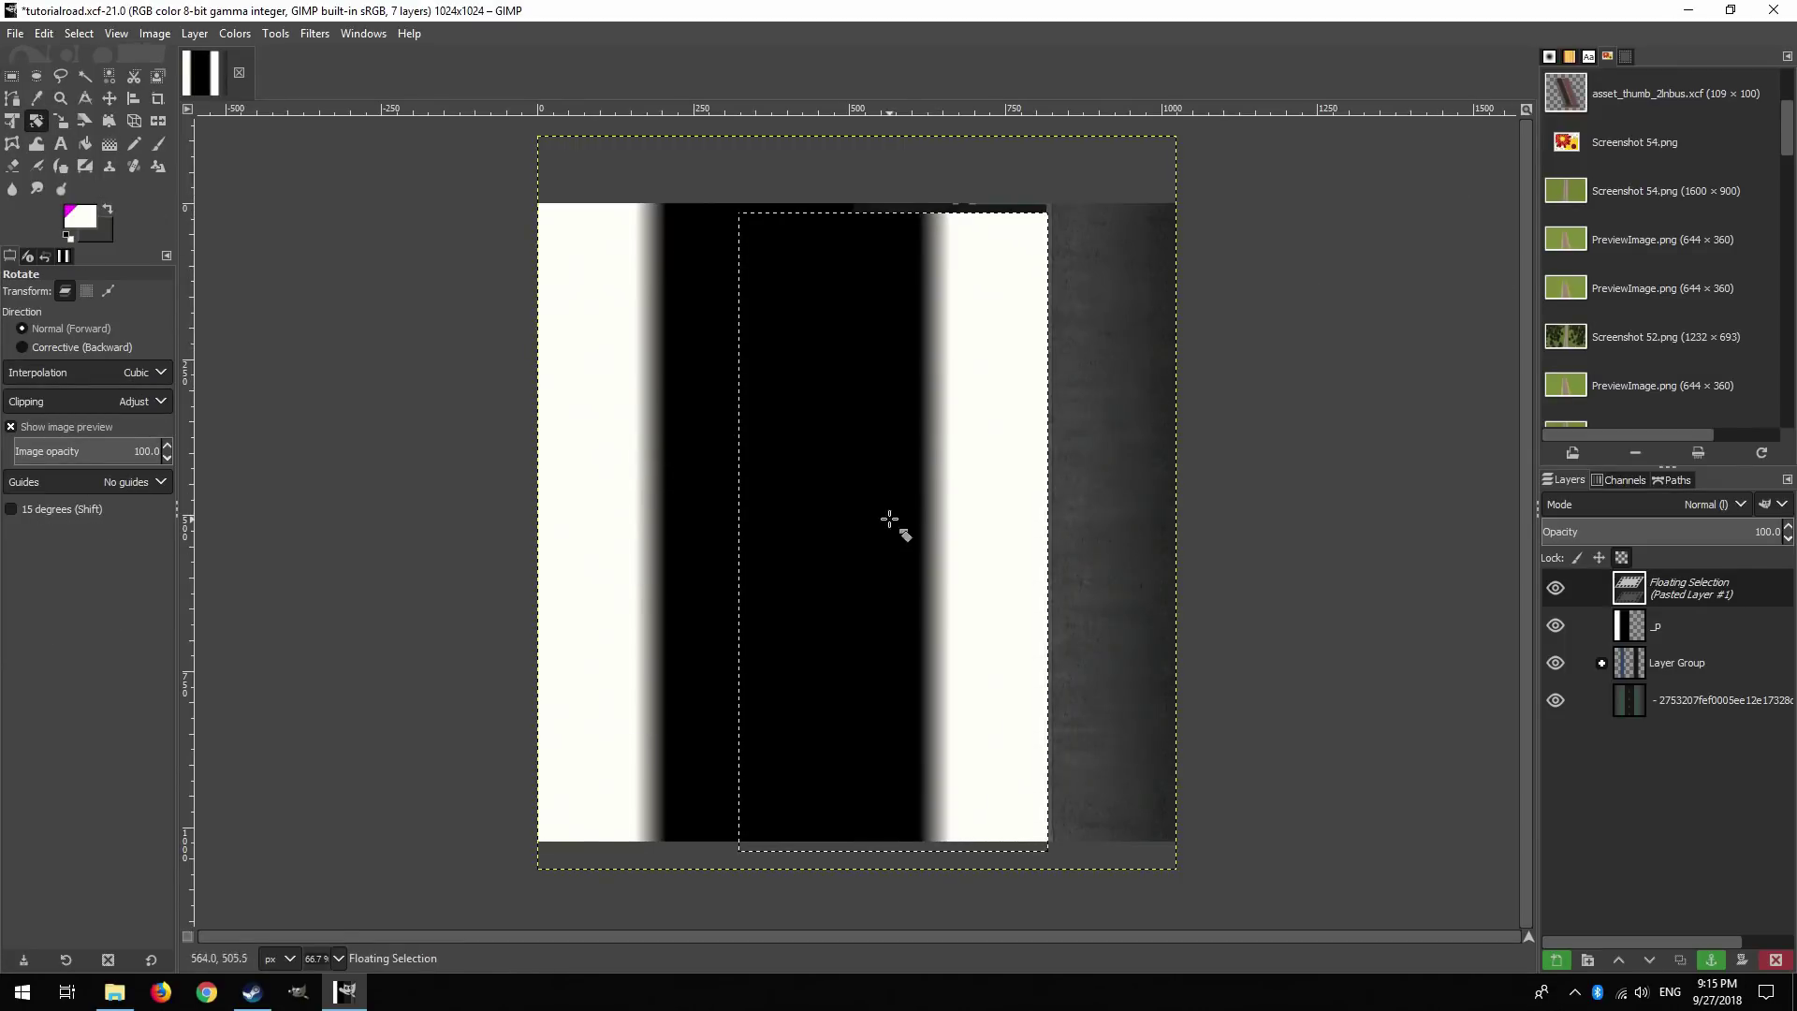
{"action": "left_click", "coordinate": [108, 99]}
{"action": "left_click_drag", "start_coordinate": [906, 462], "coordinate": [1030, 450]}
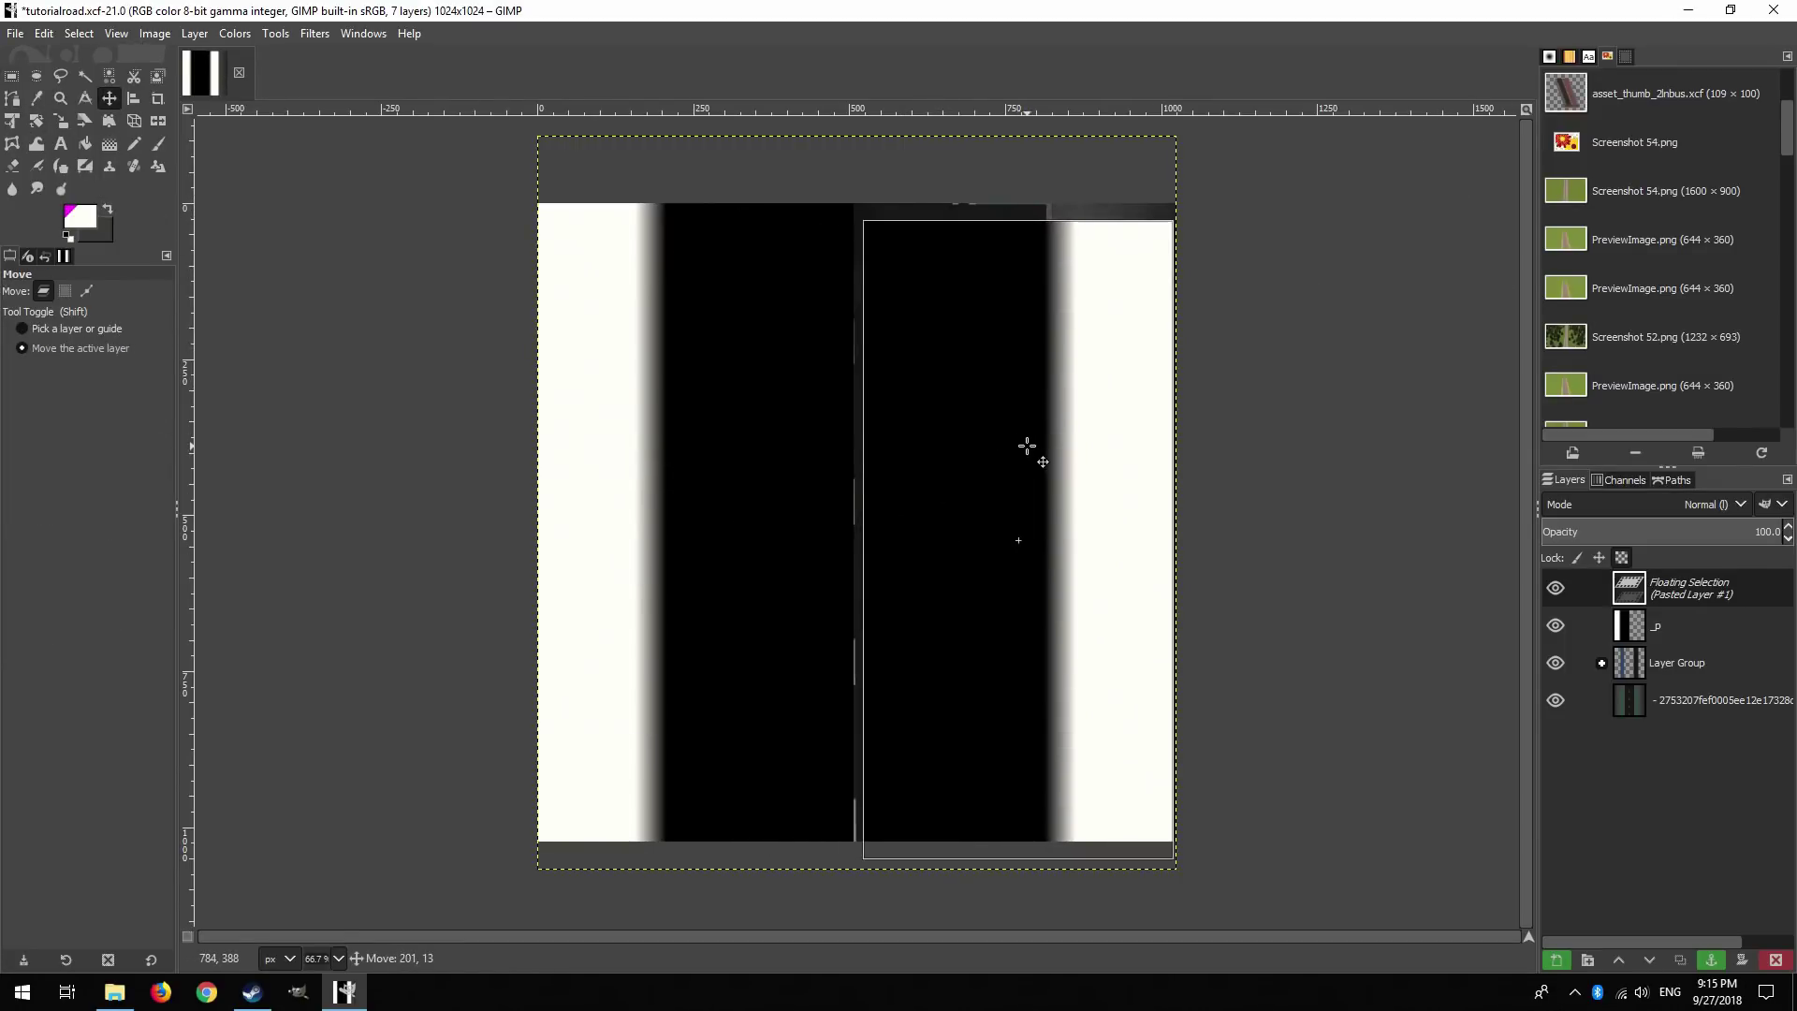
Scale the floating gradient copy vertically to span the full height of the image over the right sidewalk.
{"action": "left_click", "coordinate": [60, 120]}
{"action": "left_click", "coordinate": [1039, 221]}
{"action": "left_click_drag", "start_coordinate": [1037, 219], "coordinate": [1024, 188]}
{"action": "left_click_drag", "start_coordinate": [1023, 865], "coordinate": [867, 181]}
{"action": "left_click", "coordinate": [1464, 246]}
Anchor the gradient copy, then copy and paste a black strip about 155 px wide to cover the gap in the road's centre.
{"action": "left_click", "coordinate": [11, 75]}
{"action": "key", "text": "ctrl+h"}
{"action": "key", "text": "ctrl+c"}
{"action": "key", "text": "ctrl+v"}
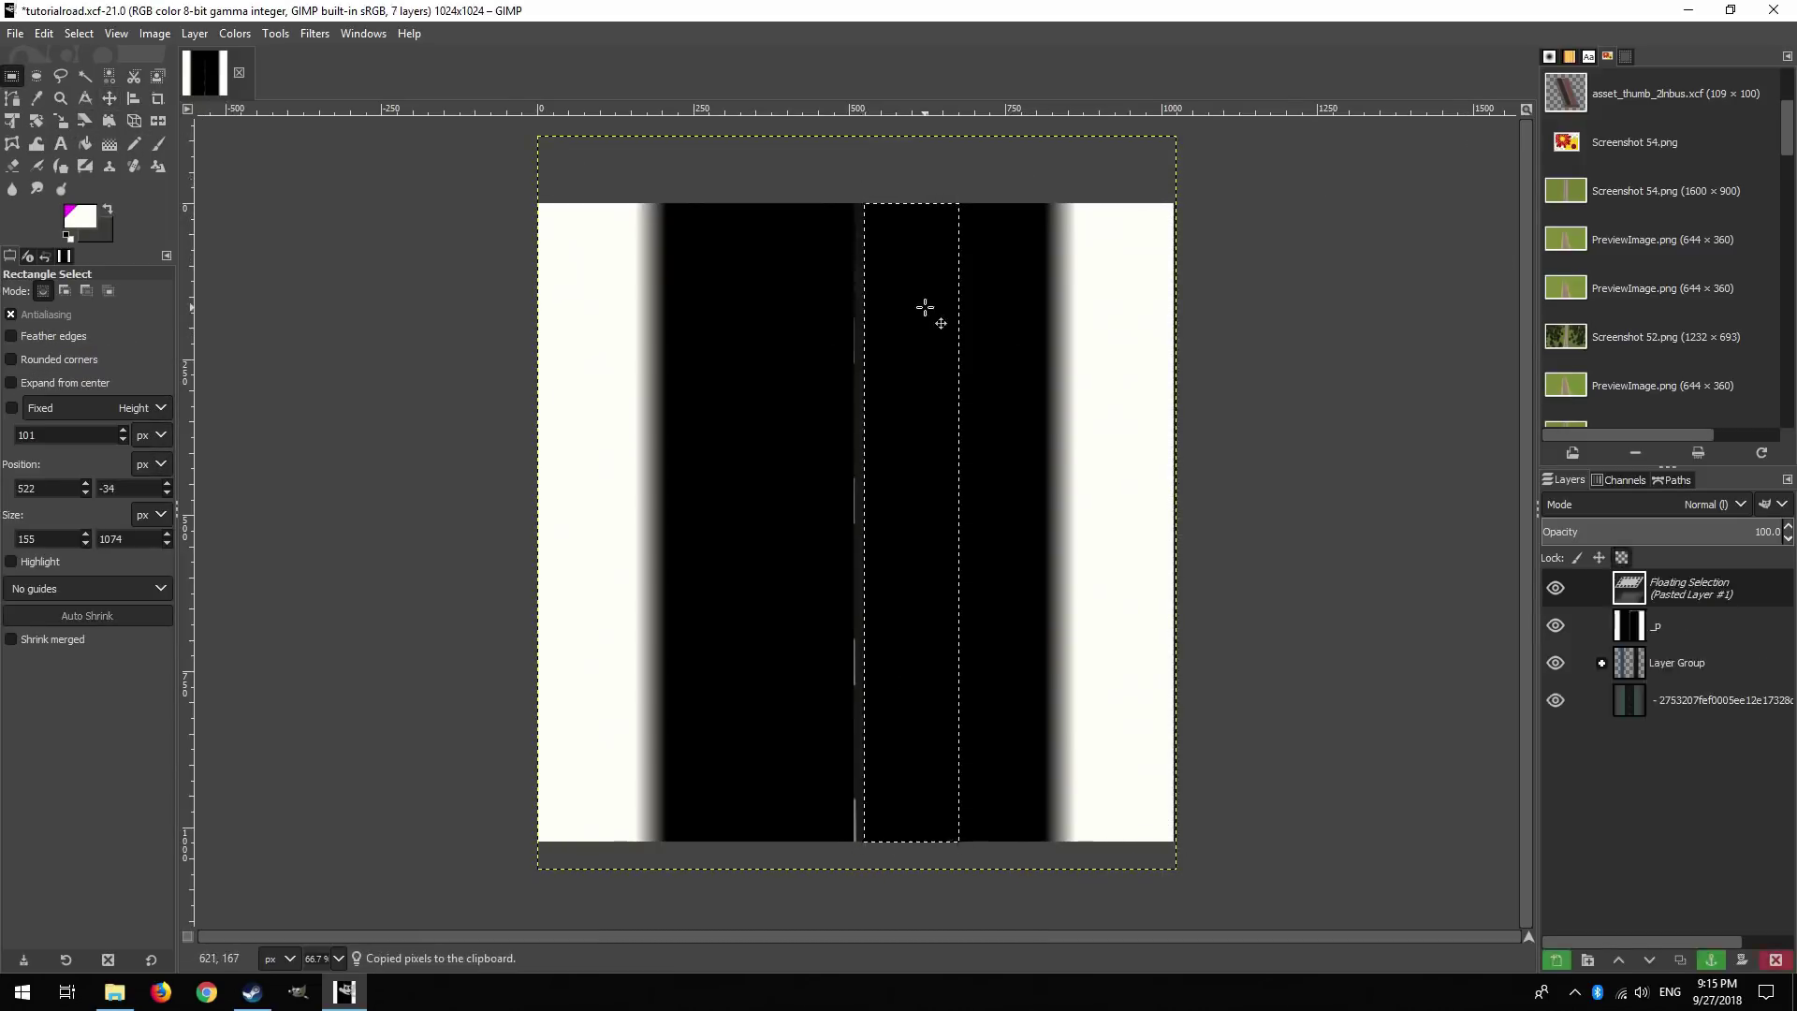
{"action": "left_click", "coordinate": [343, 255]}
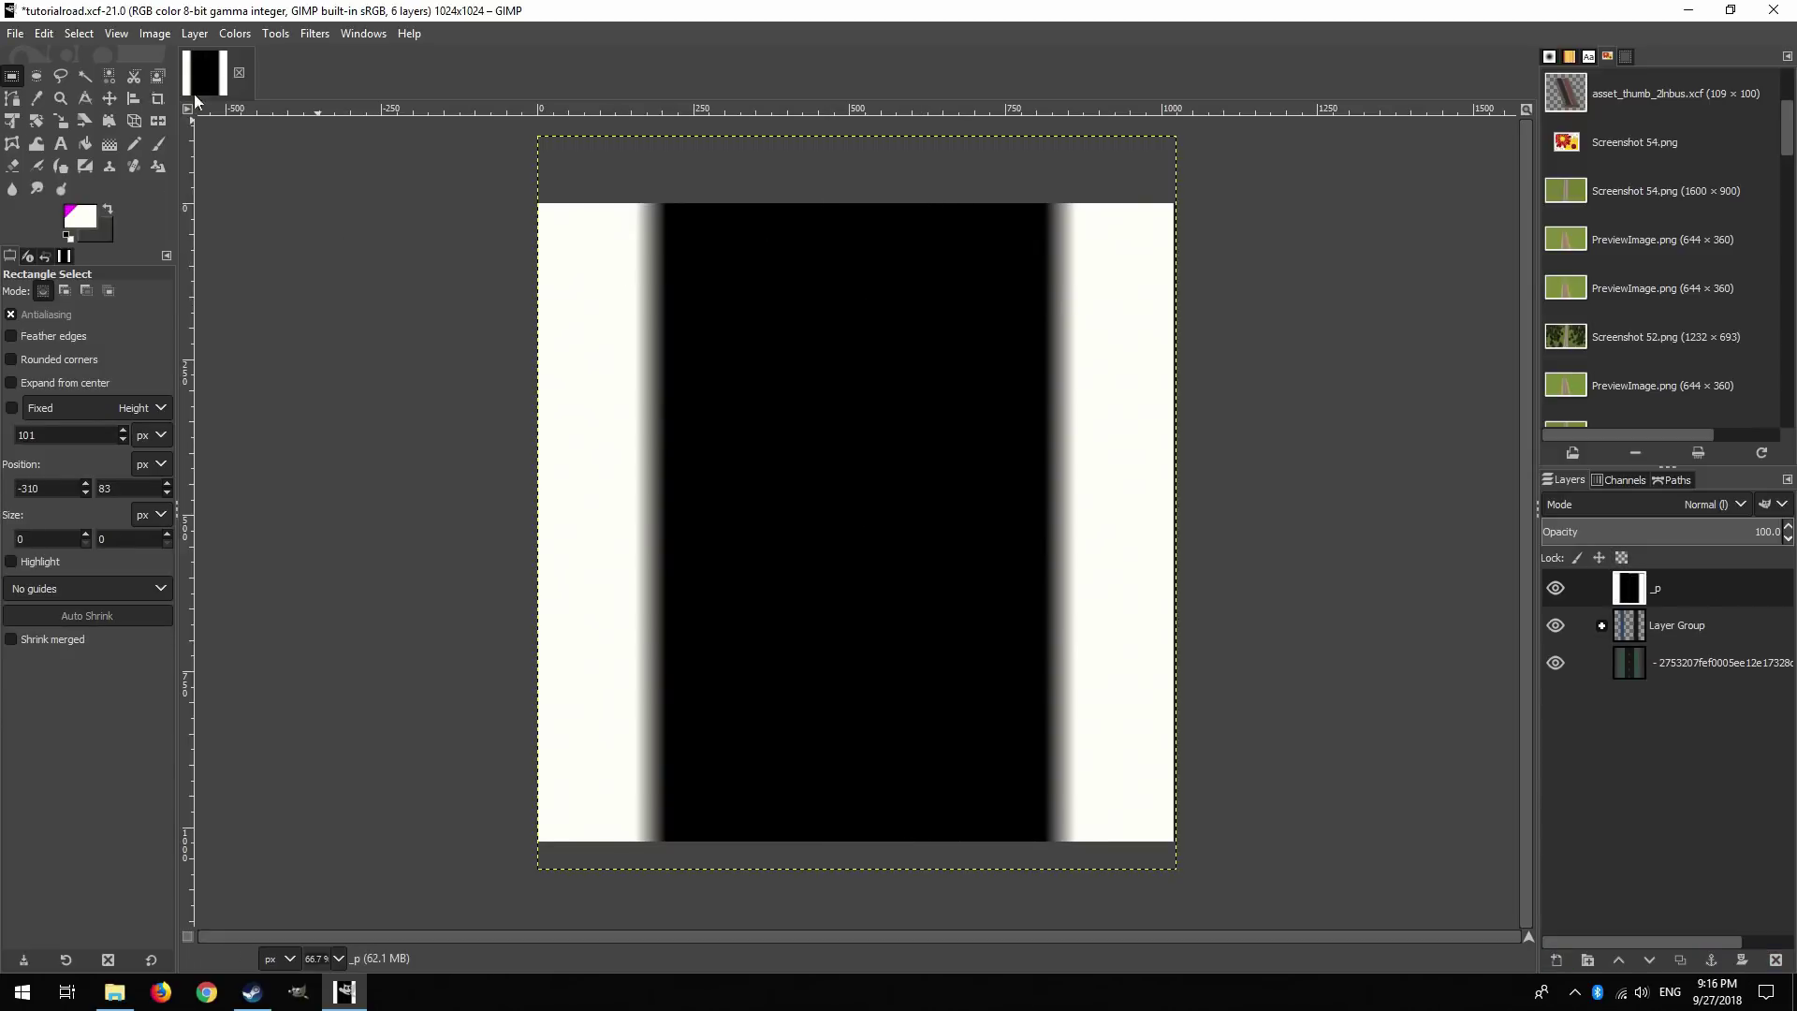
Export the texture as tutorialroad_p.png to the Downloads folder.
{"action": "left_click", "coordinate": [15, 34]}
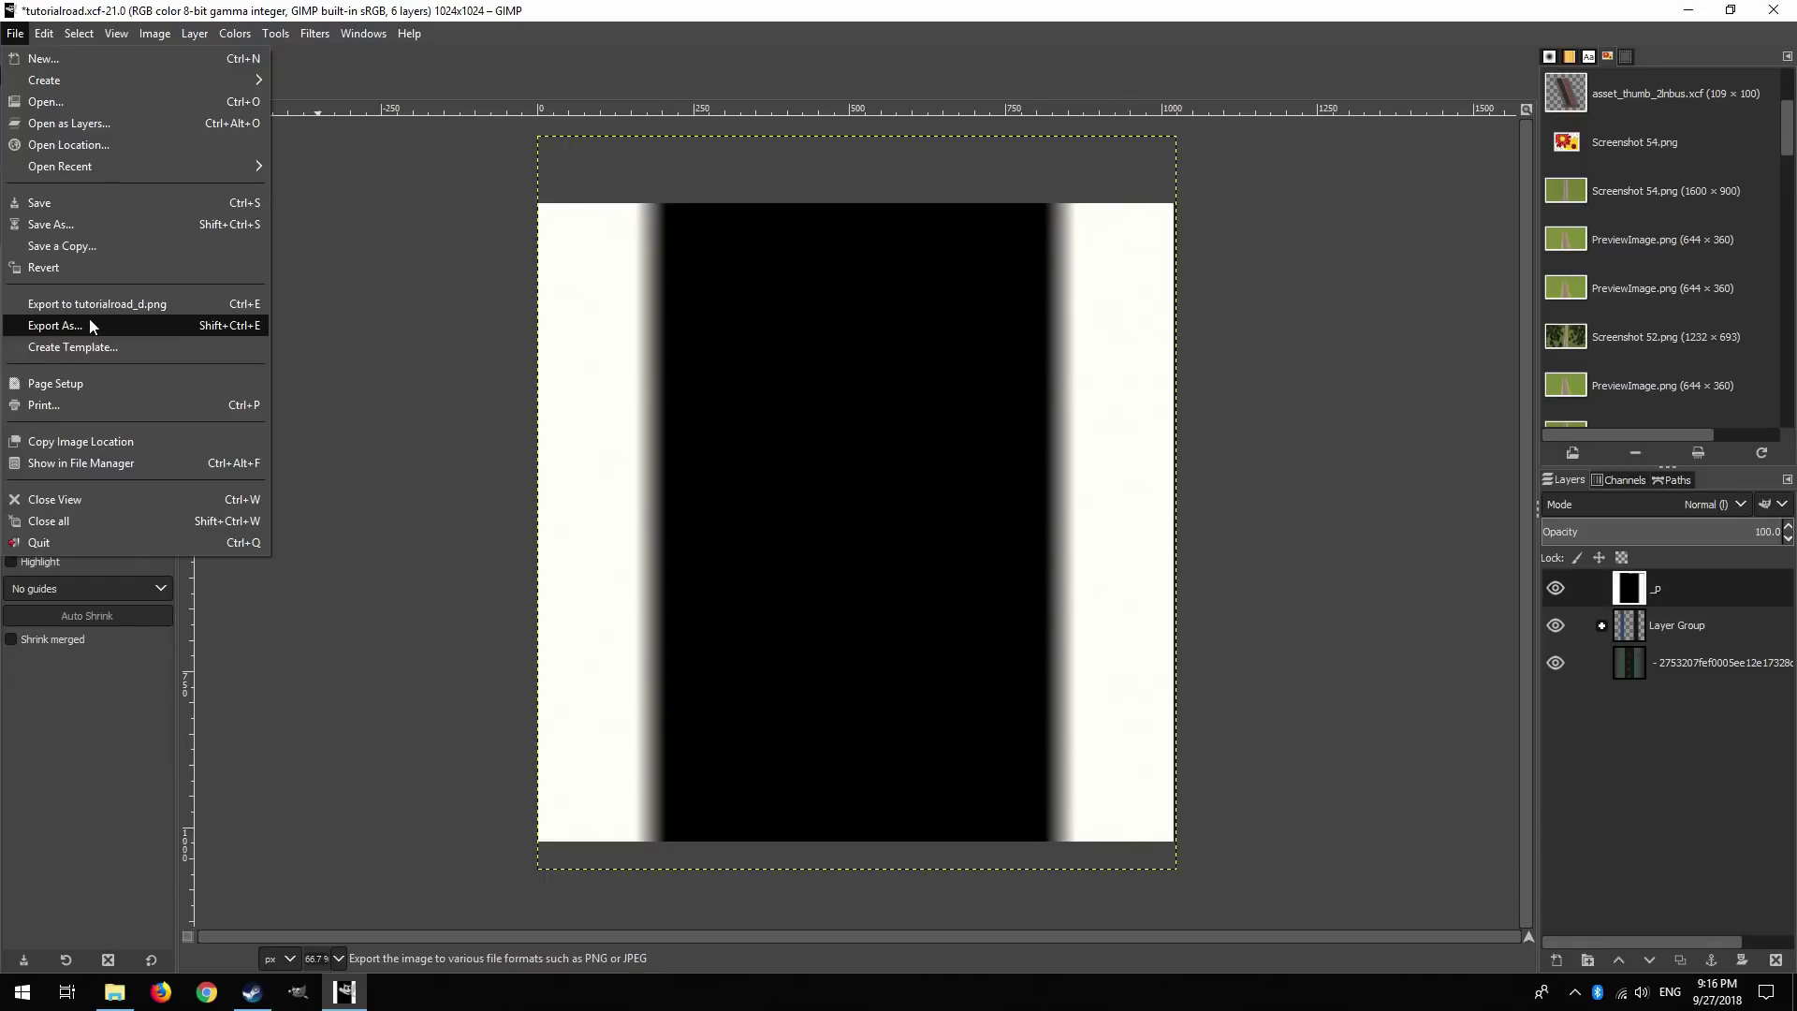
{"action": "left_click", "coordinate": [37, 326]}
{"action": "left_click", "coordinate": [505, 228]}
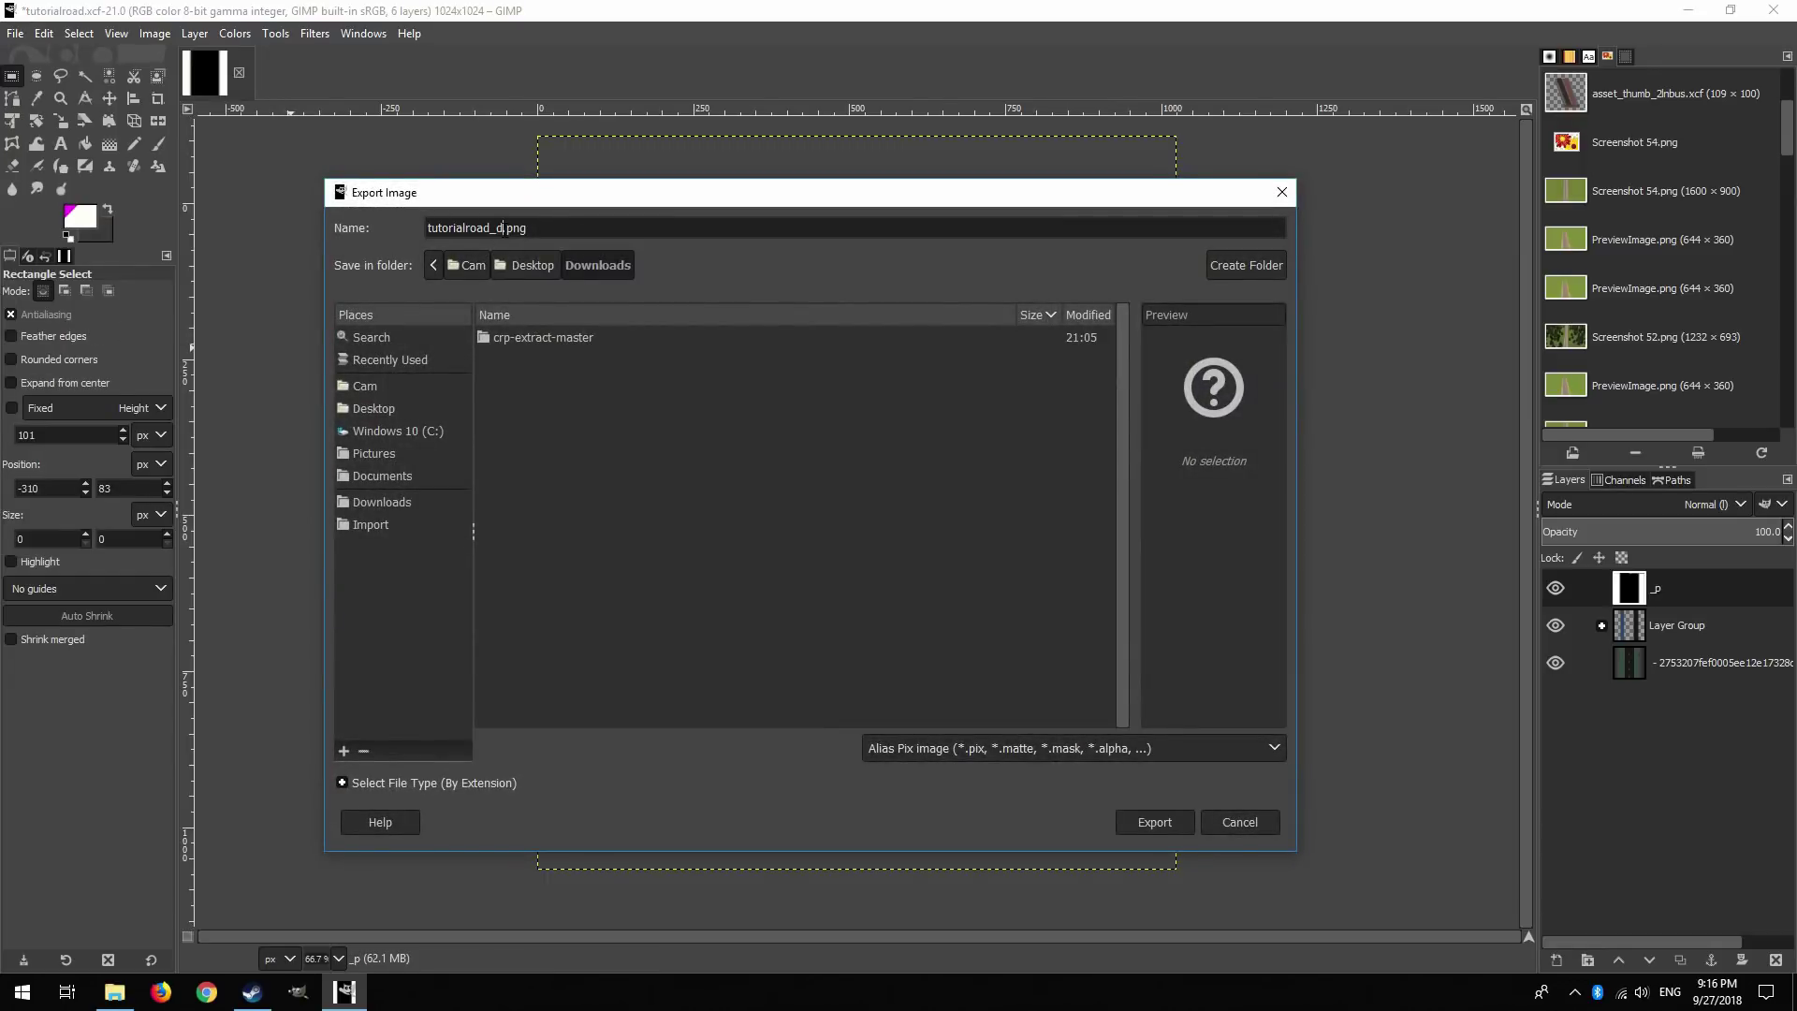
{"action": "key", "text": "BackSpace"}
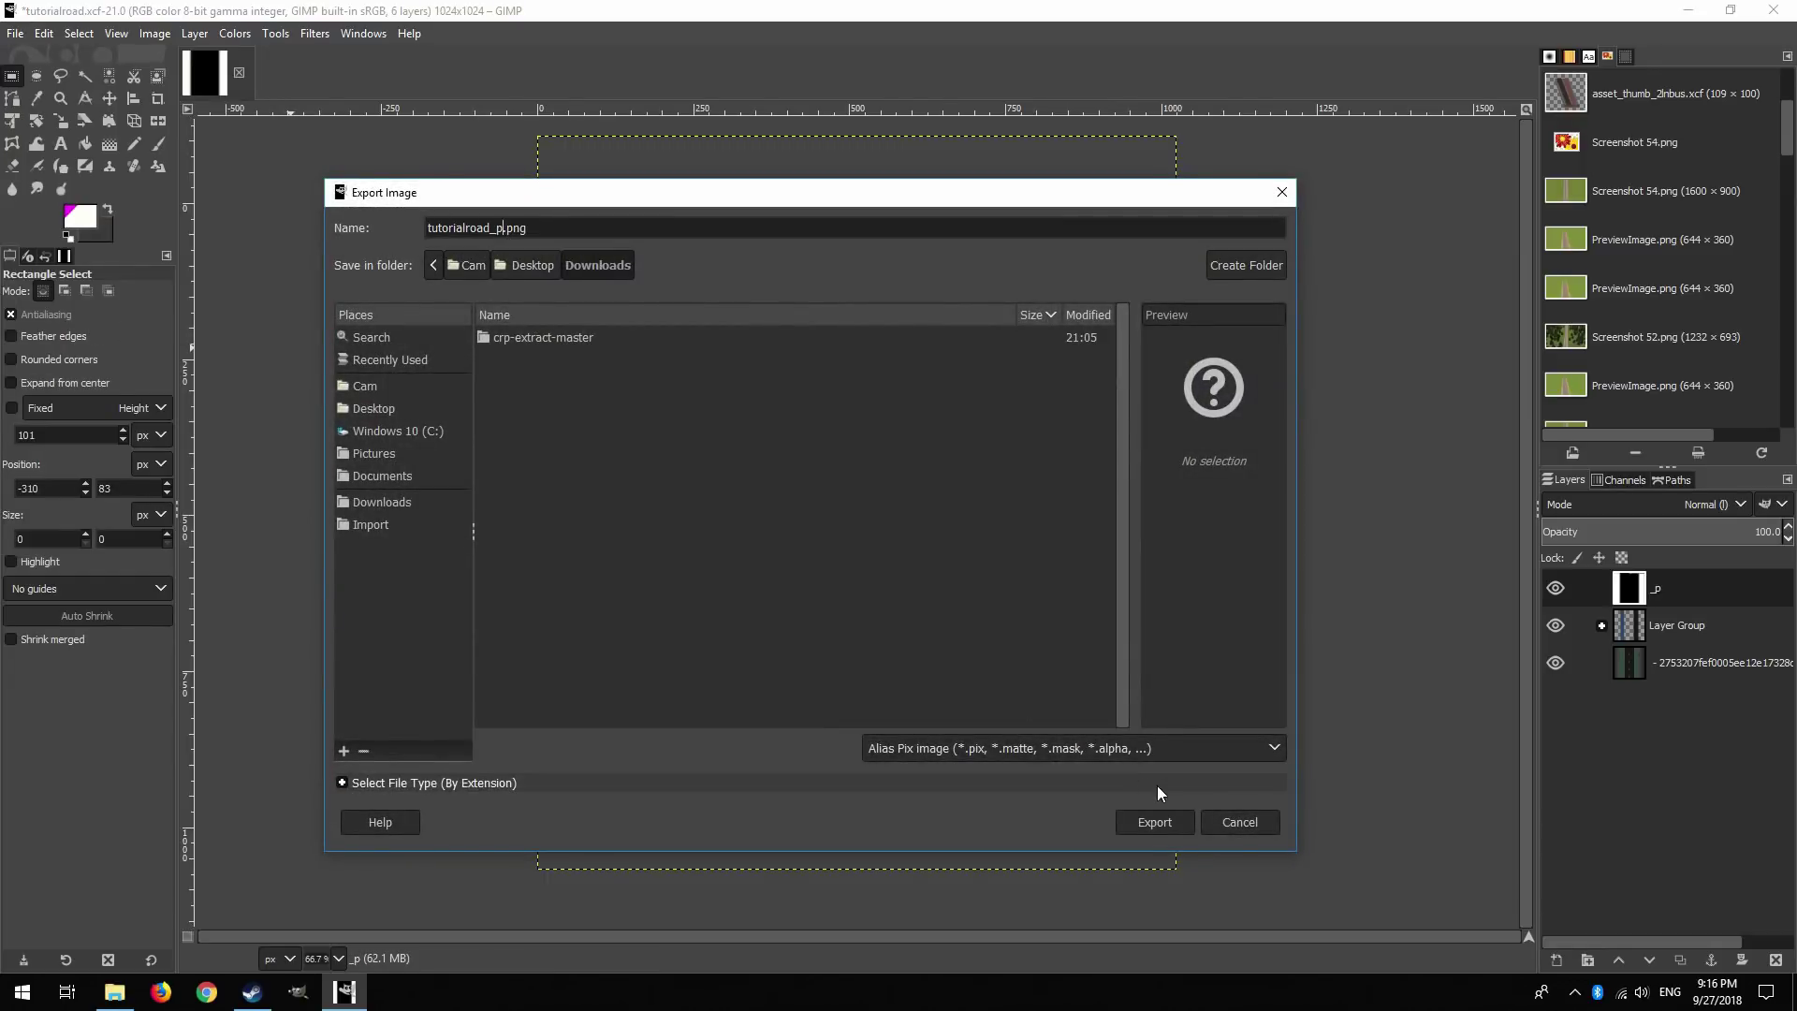
{"action": "left_click", "coordinate": [1154, 820]}
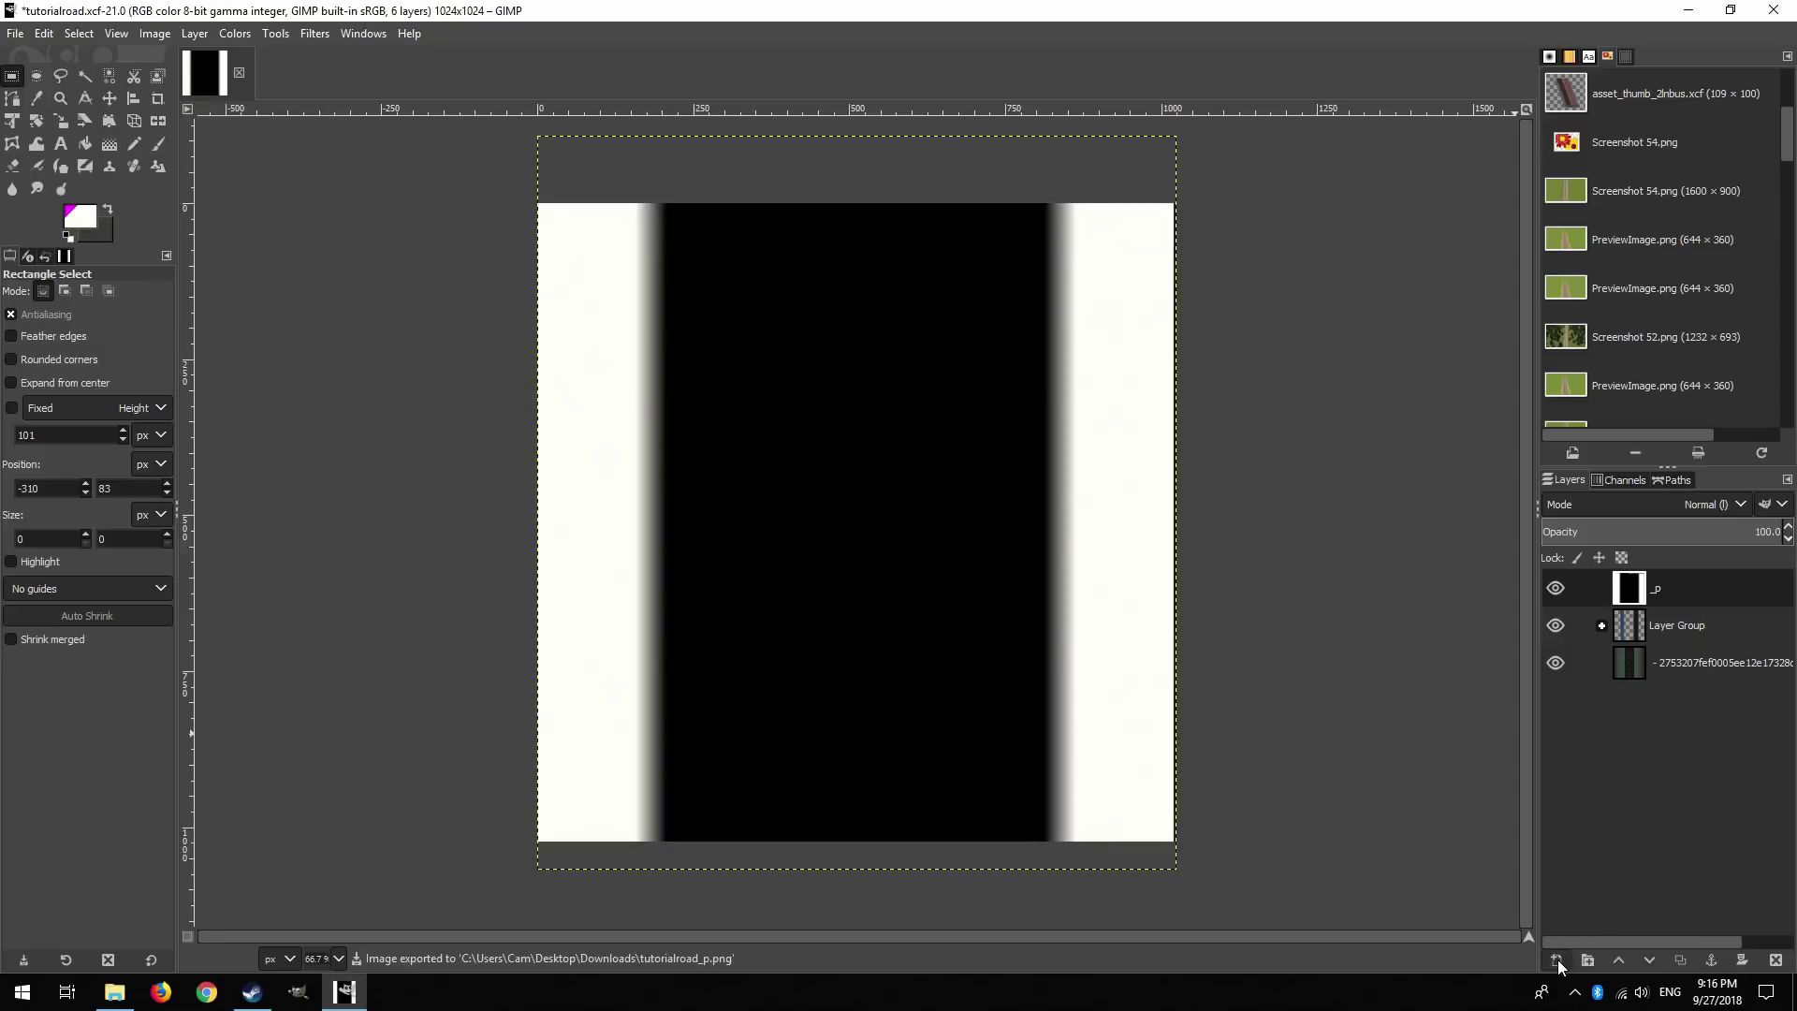
Add a 1024 × 1024 px transparent layer above _p and rename it _r.
{"action": "left_click", "coordinate": [1558, 958]}
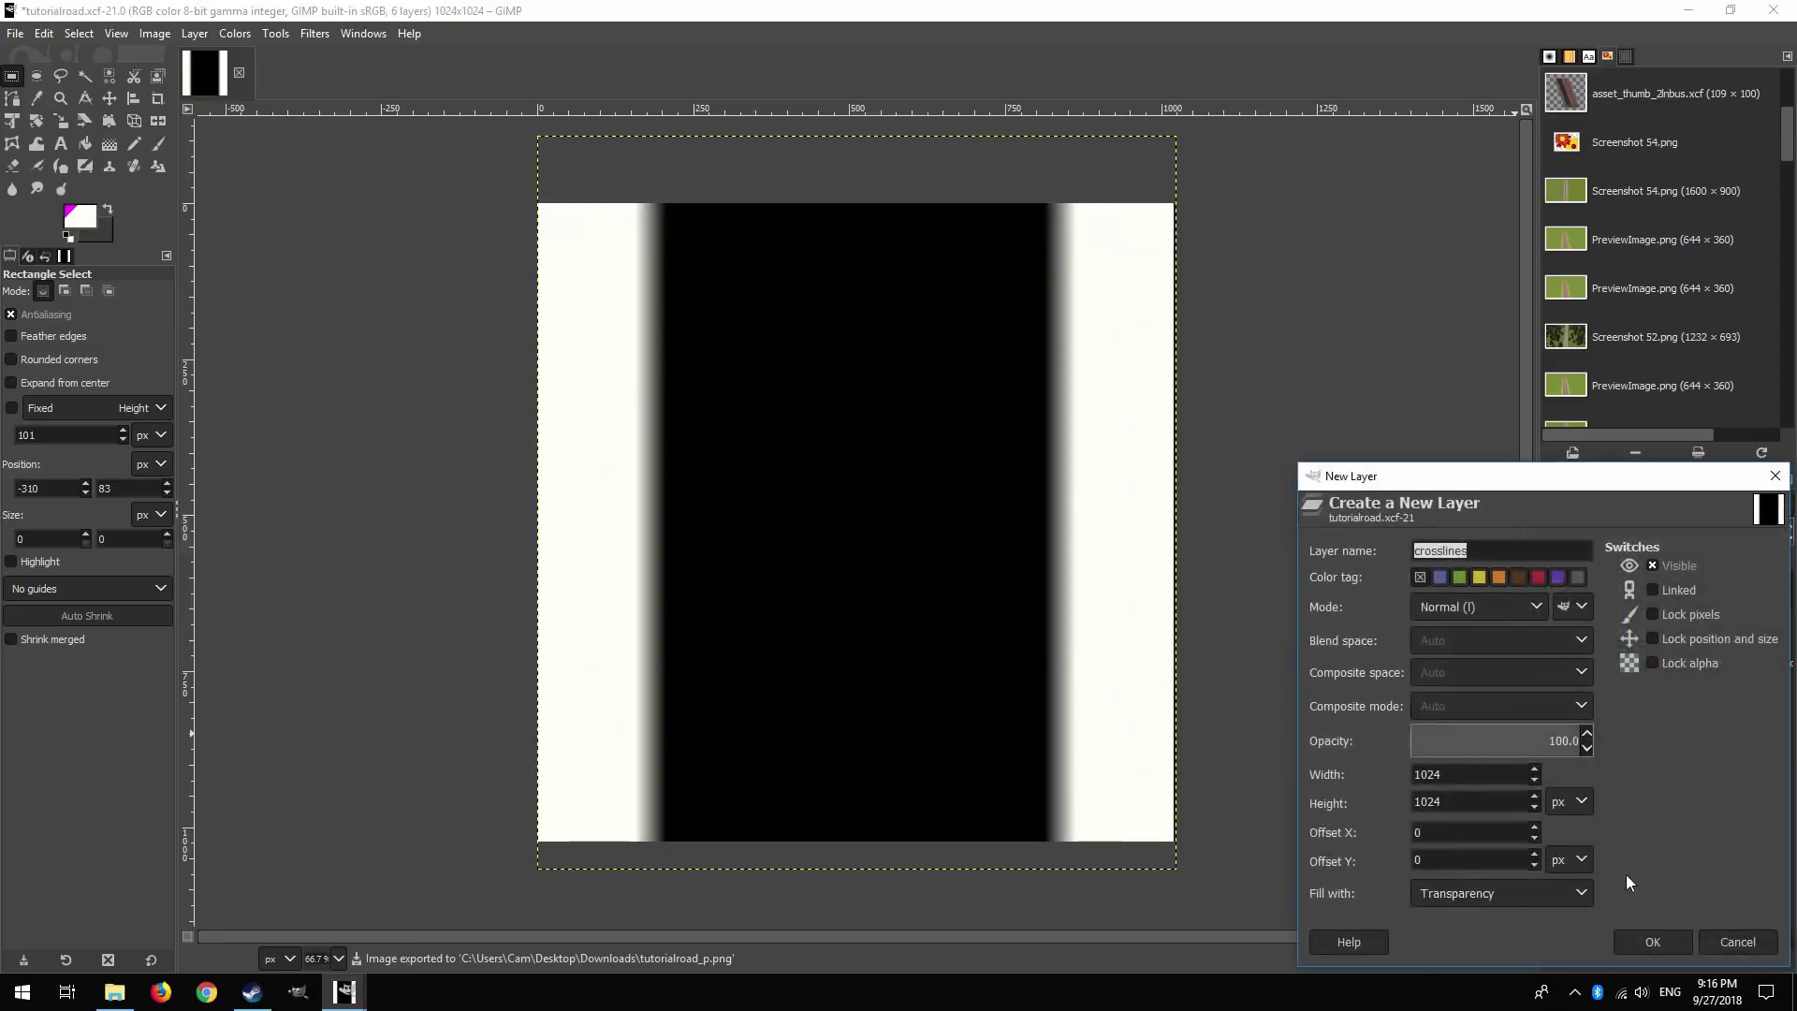
{"action": "left_click", "coordinate": [1651, 951]}
{"action": "double_click", "coordinate": [1668, 589]}
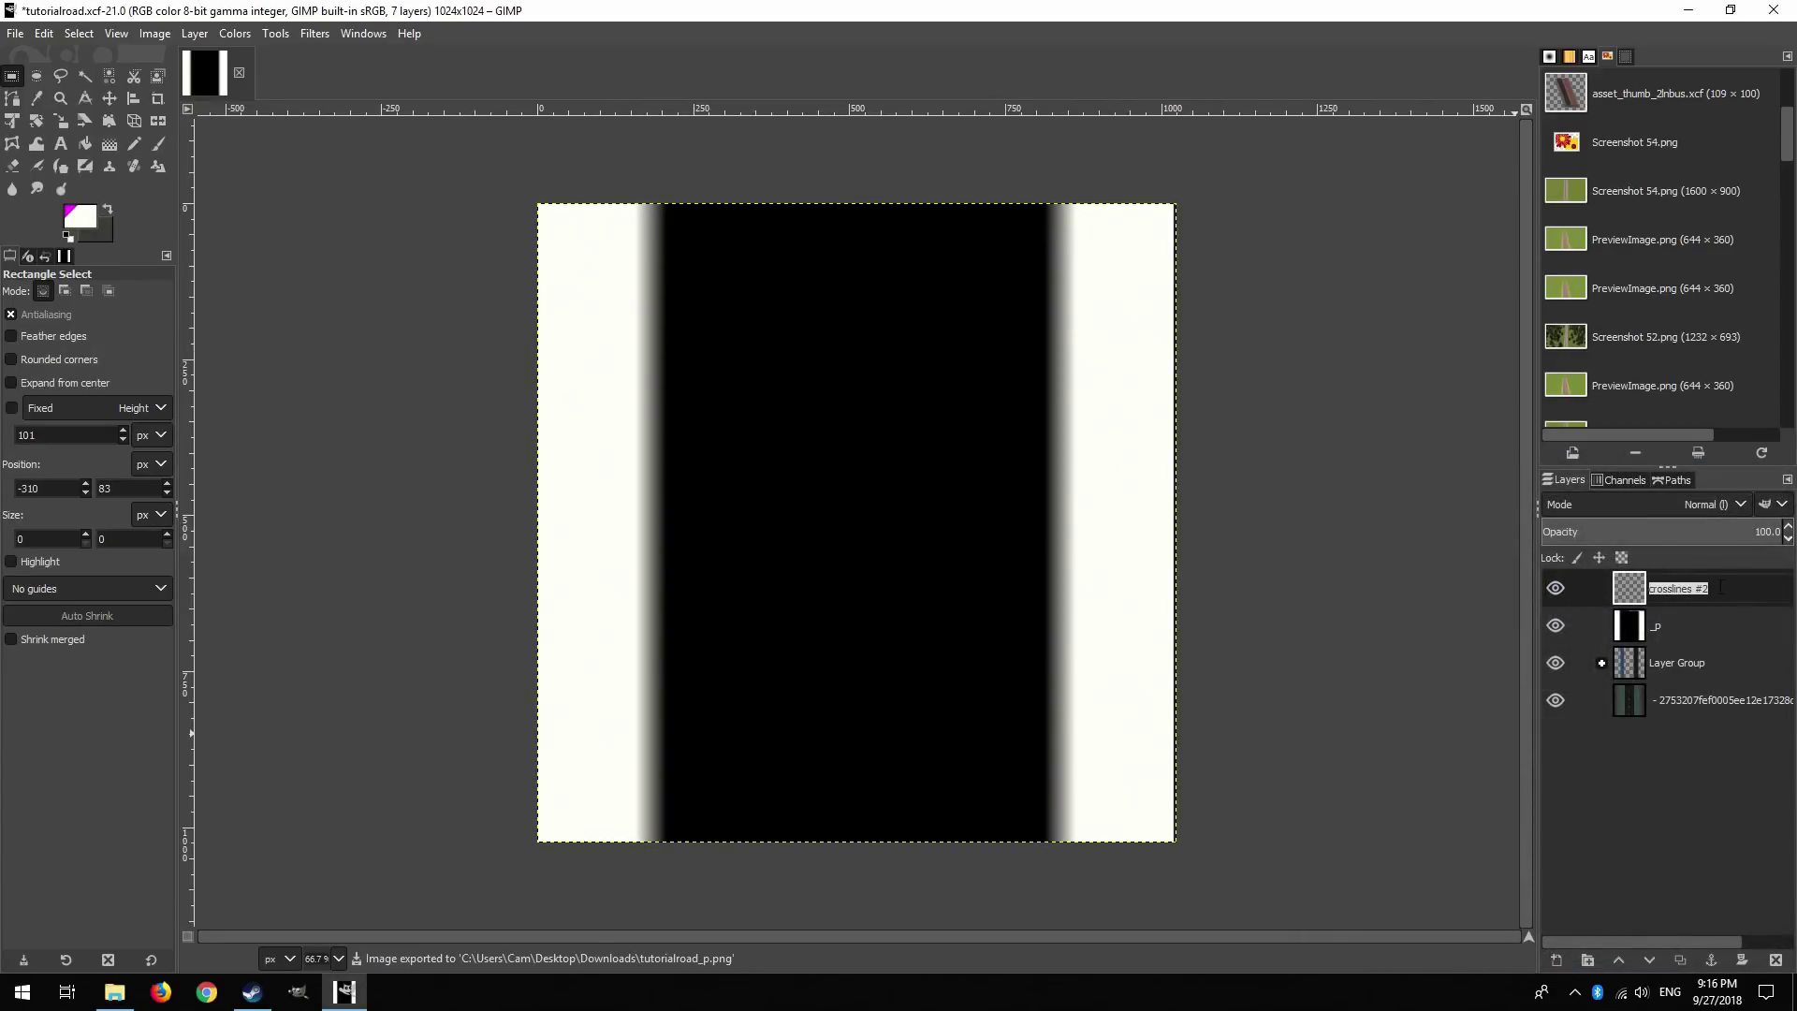
{"action": "key", "text": "BackSpace"}
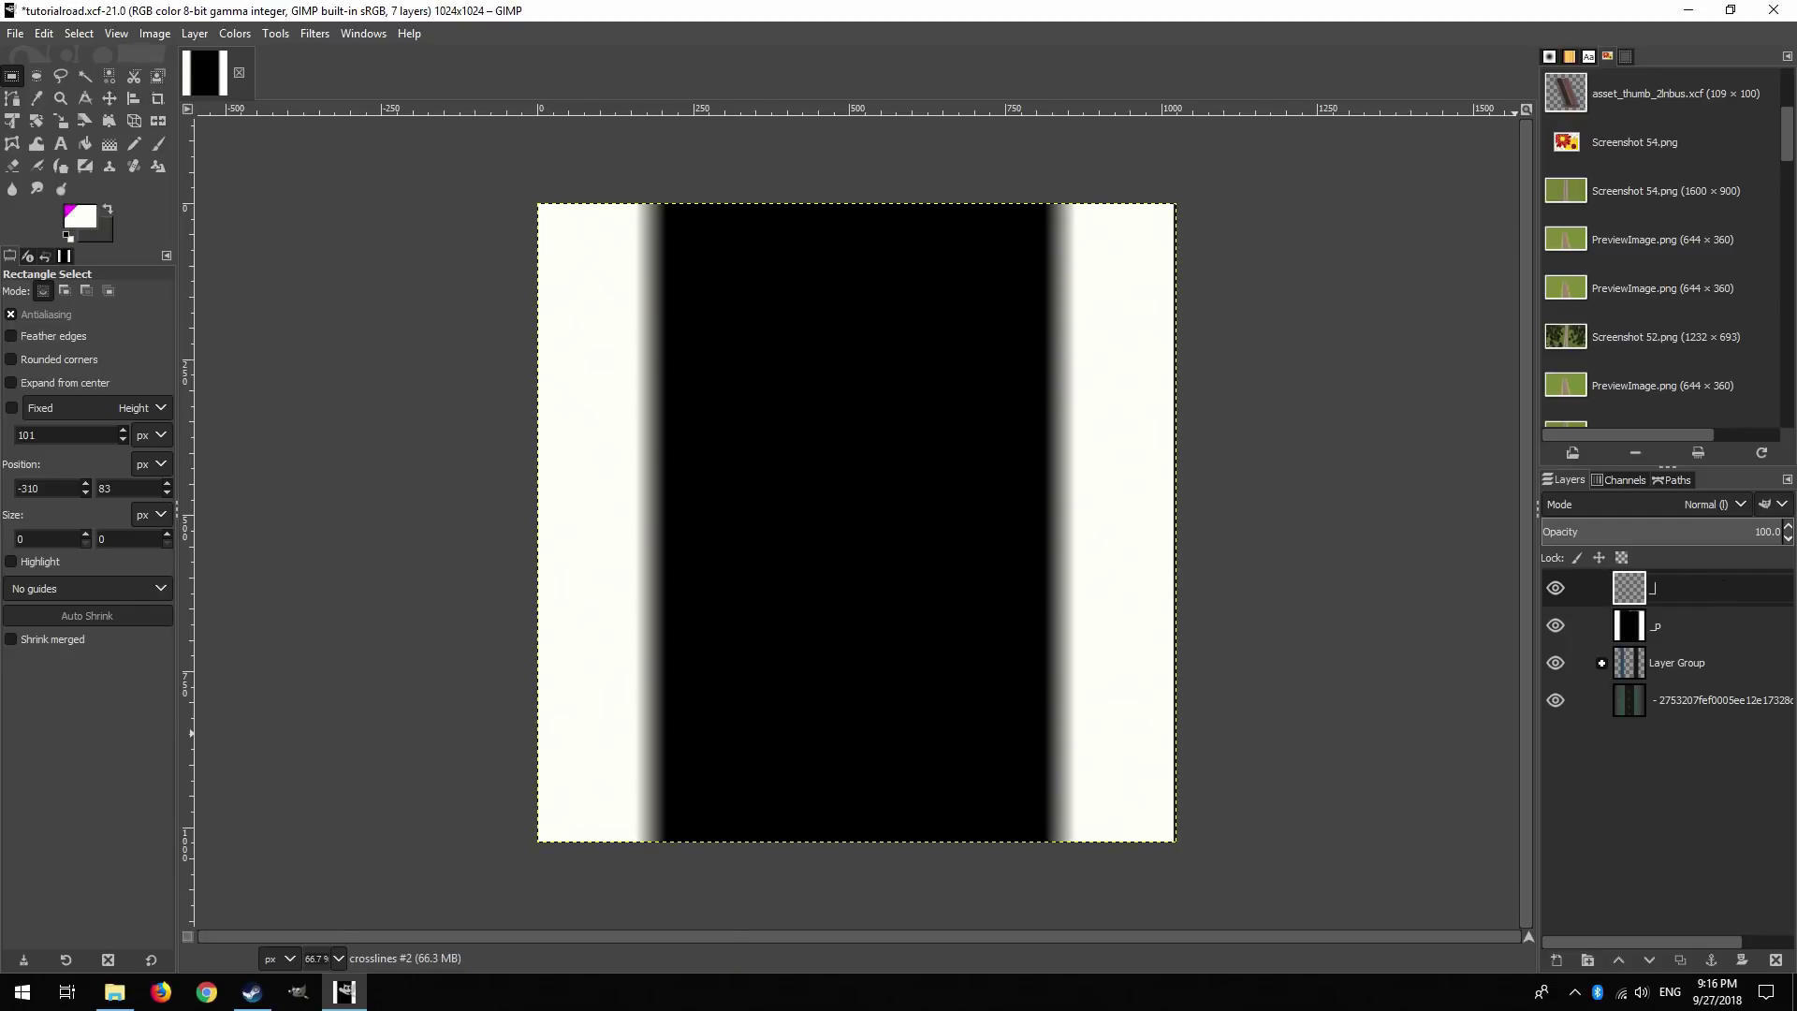
{"action": "type", "text": "_r"}
{"action": "key", "text": "Return"}
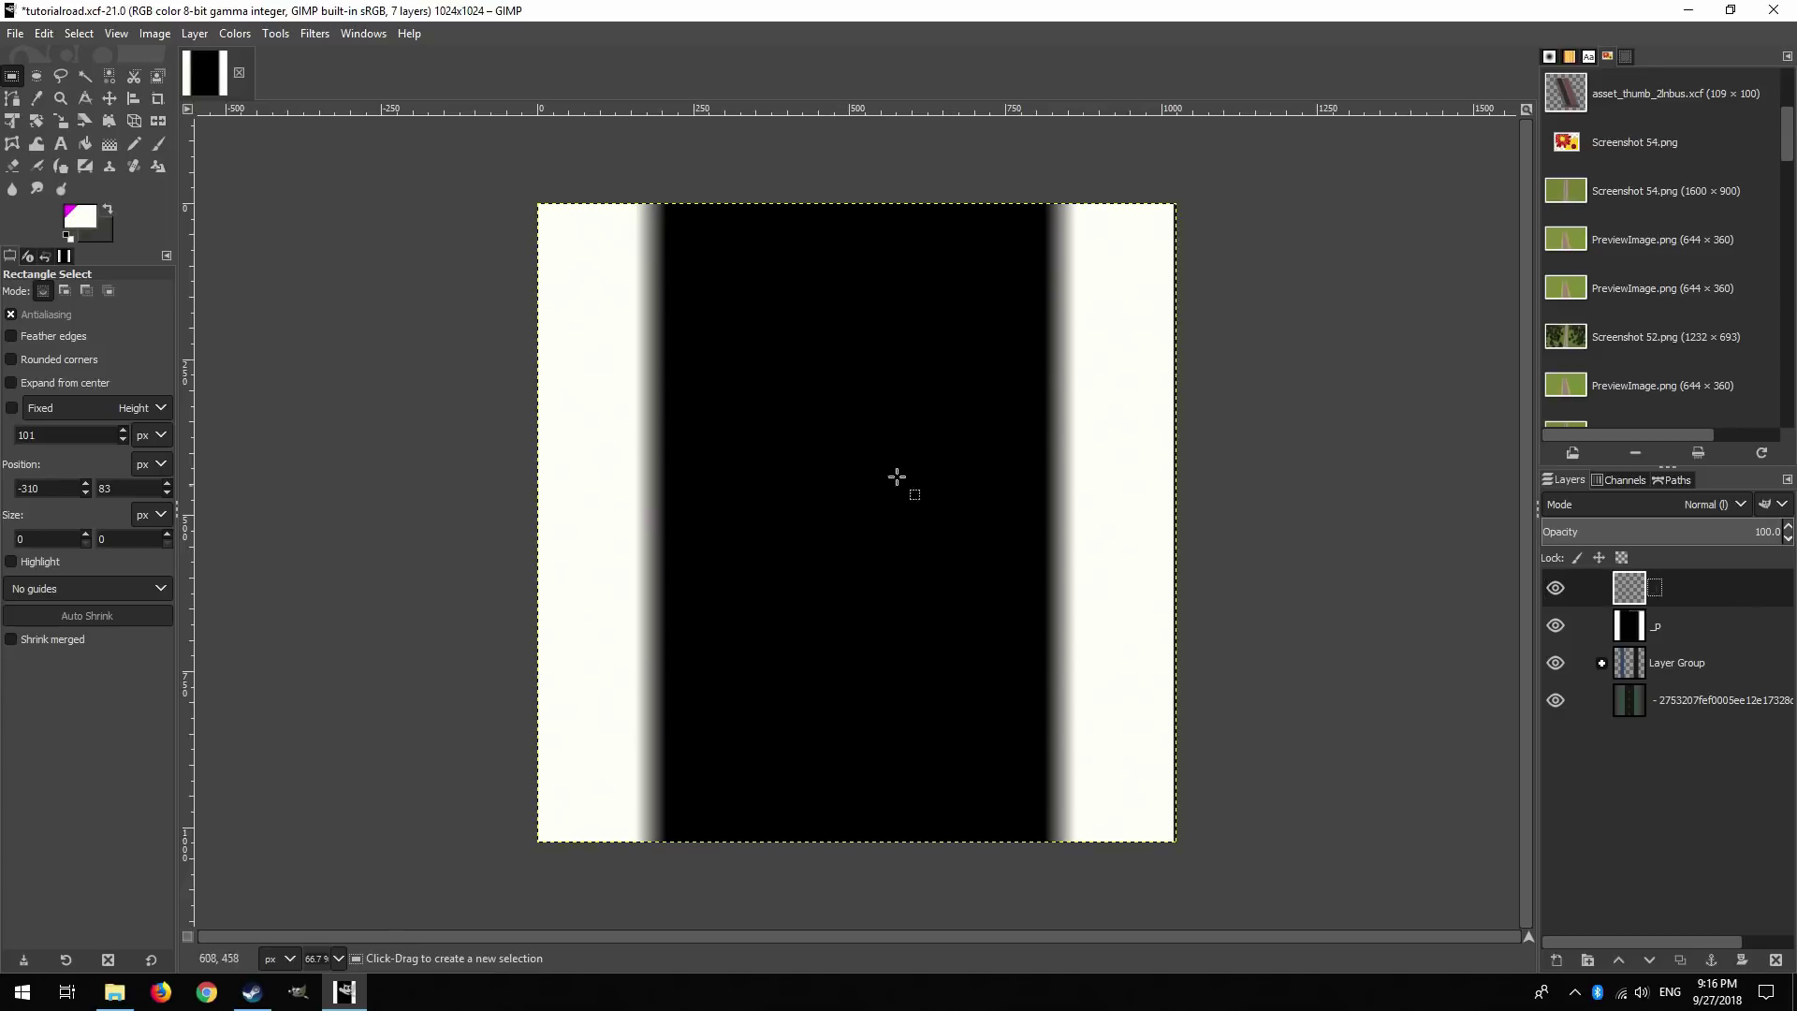
Hide the _p layer, select the roadway between the sidewalks from X 210 about 606 px wide, and invert the selection.
{"action": "left_click", "coordinate": [1556, 625]}
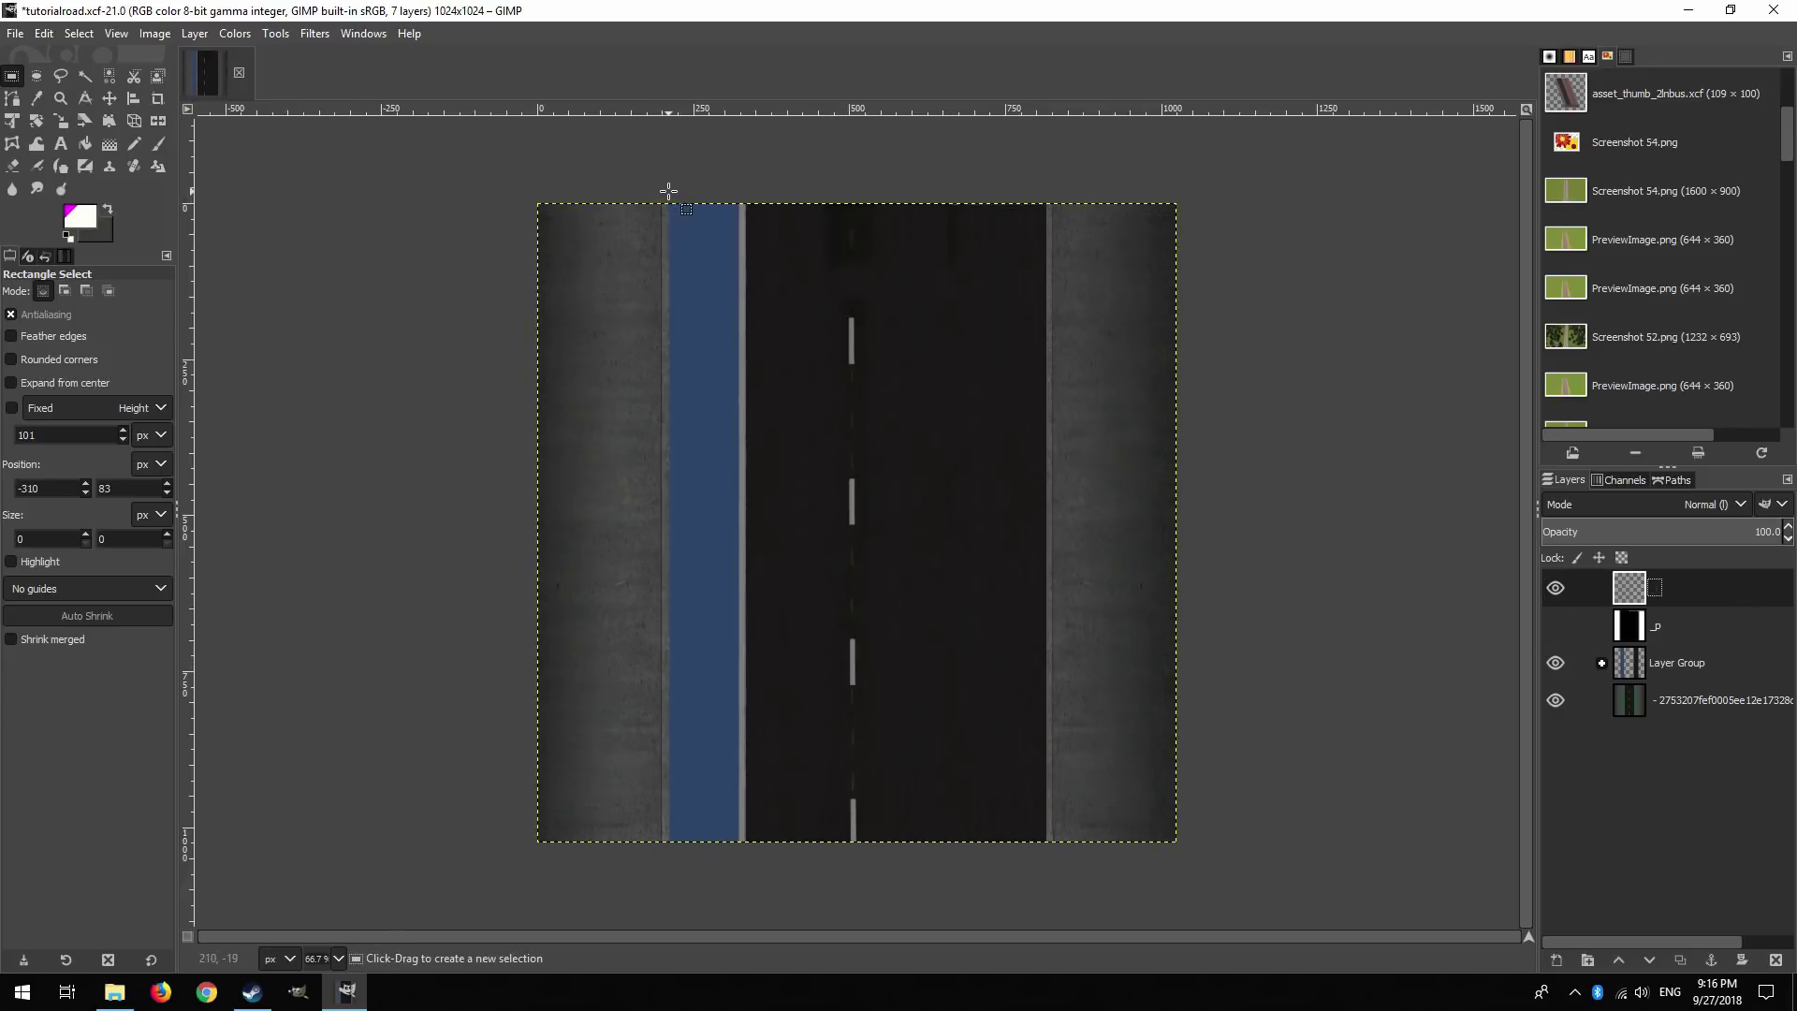
{"action": "left_click_drag", "start_coordinate": [668, 192], "coordinate": [1046, 921]}
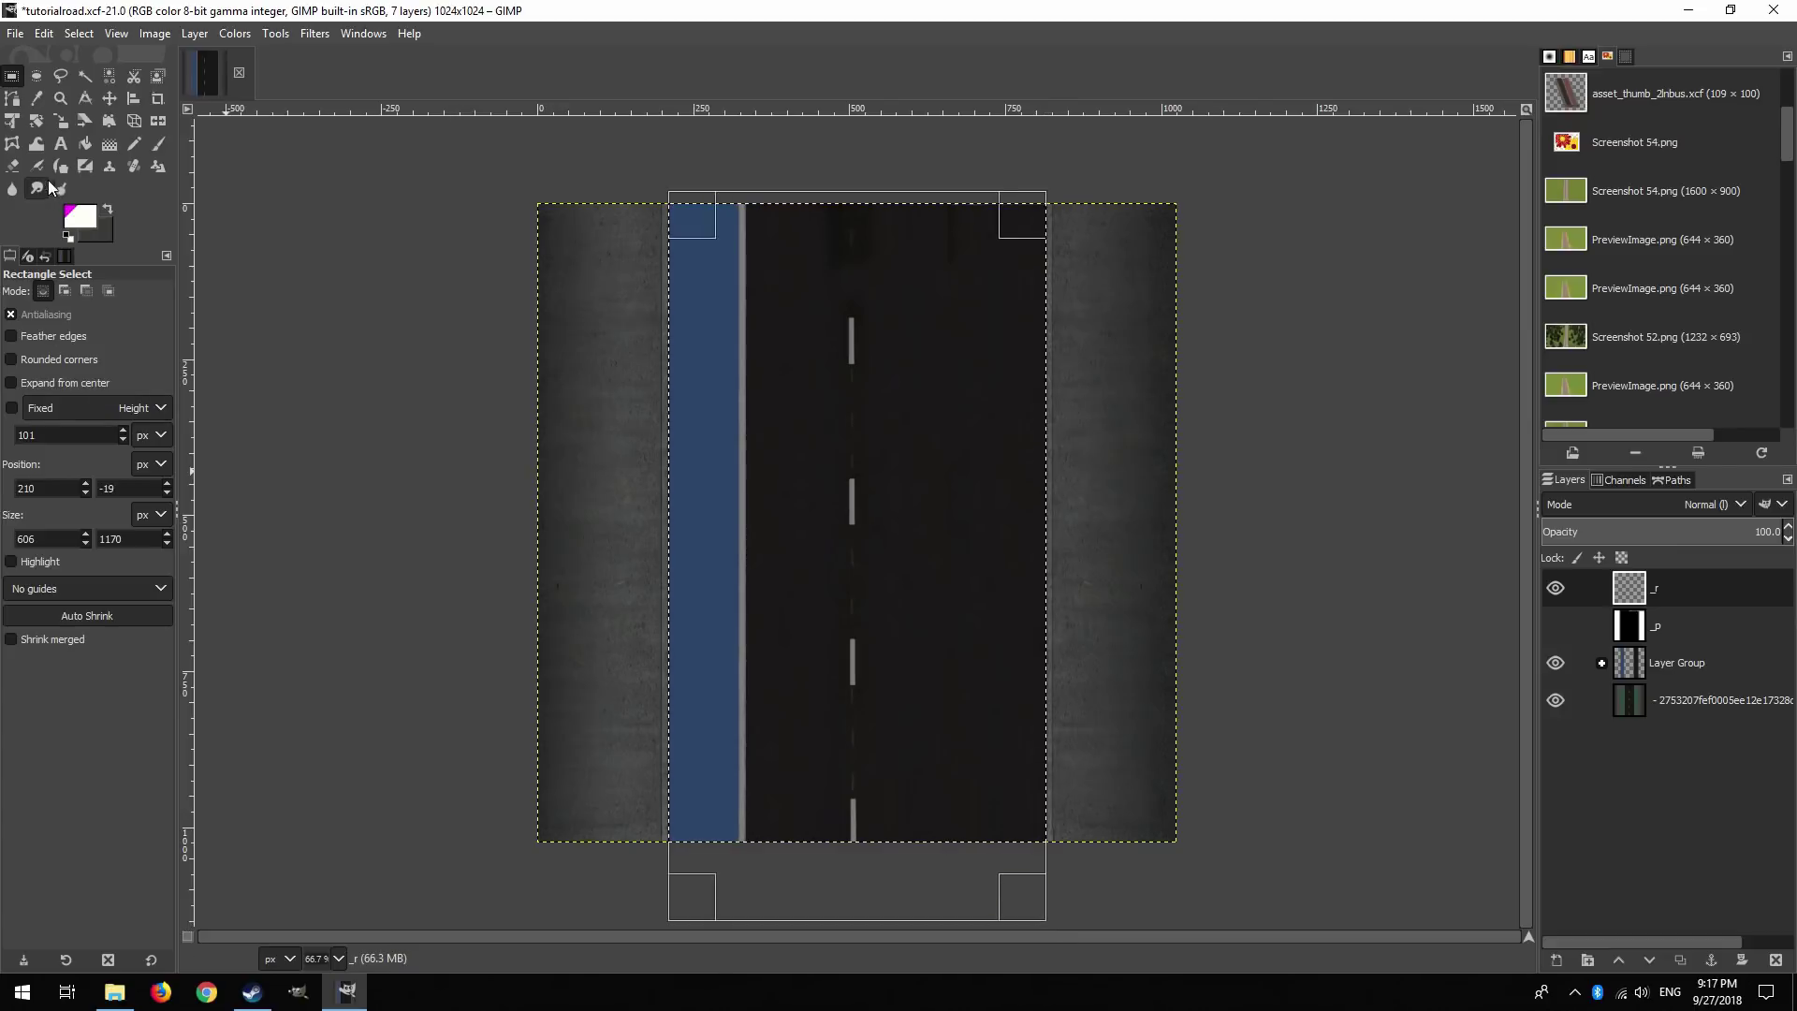
{"action": "left_click", "coordinate": [83, 146]}
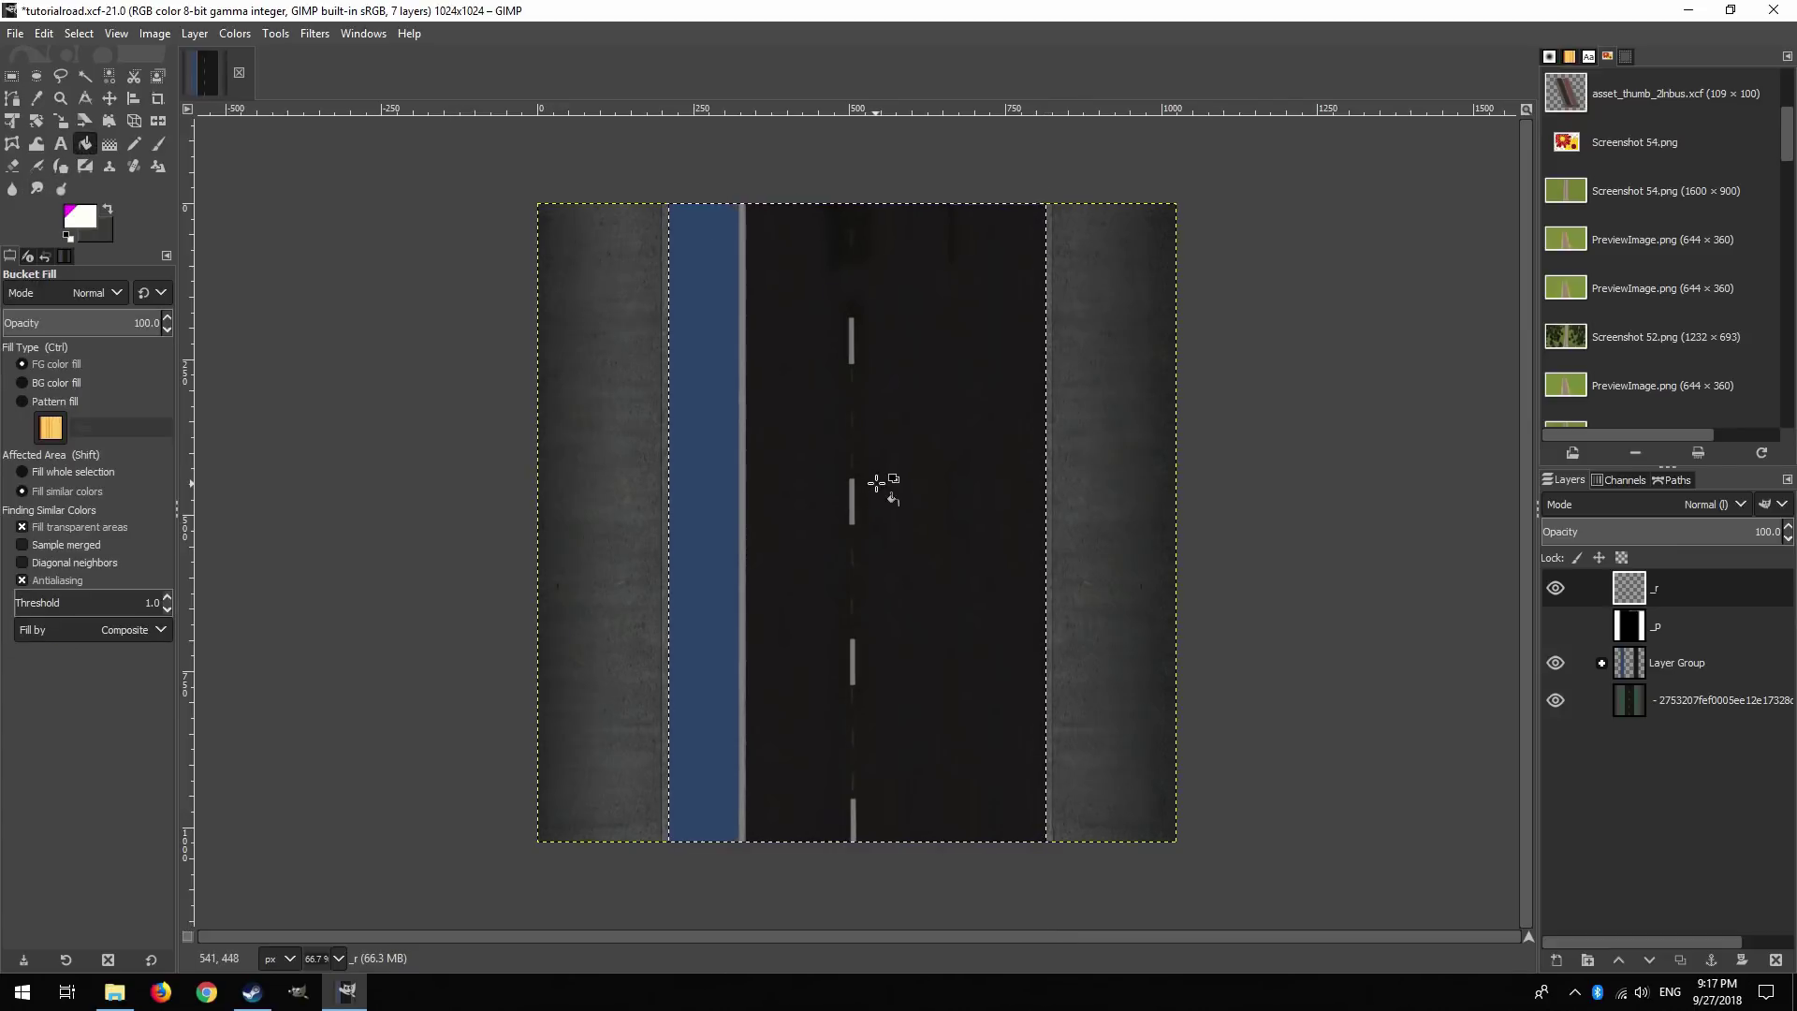
{"action": "key", "text": "r"}
{"action": "left_click", "coordinate": [81, 34]}
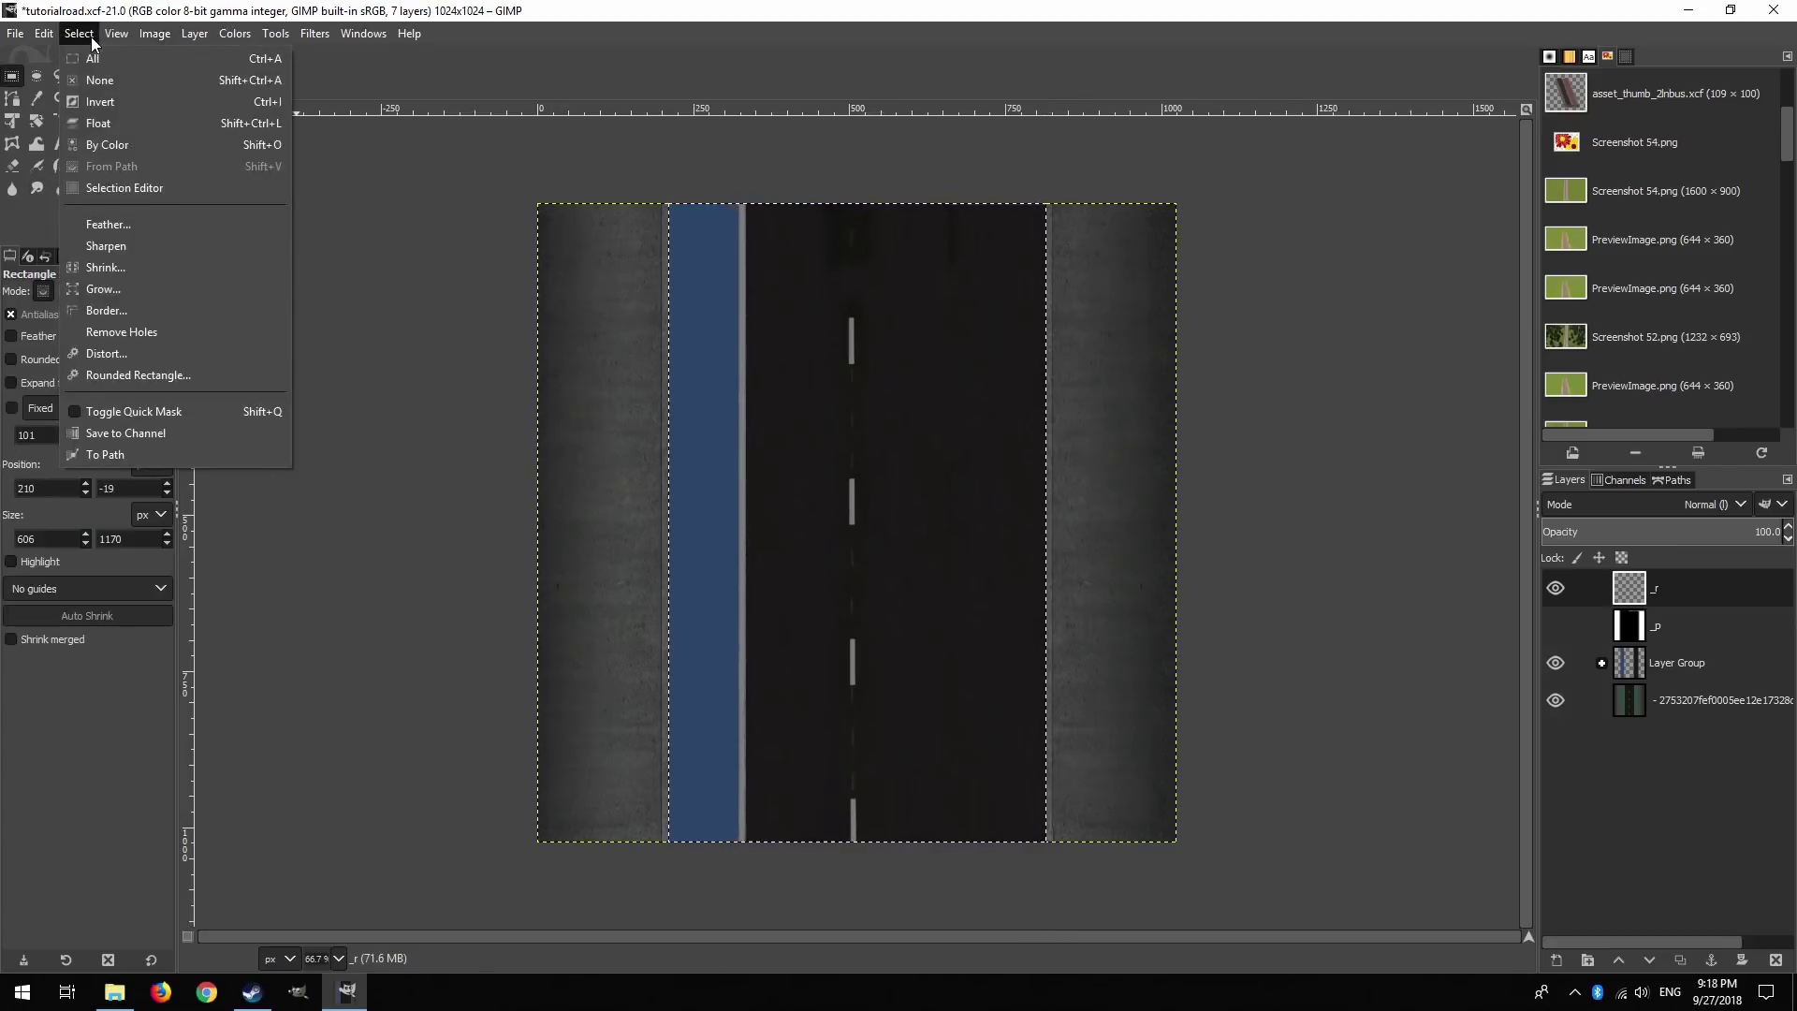
{"action": "left_click", "coordinate": [103, 103]}
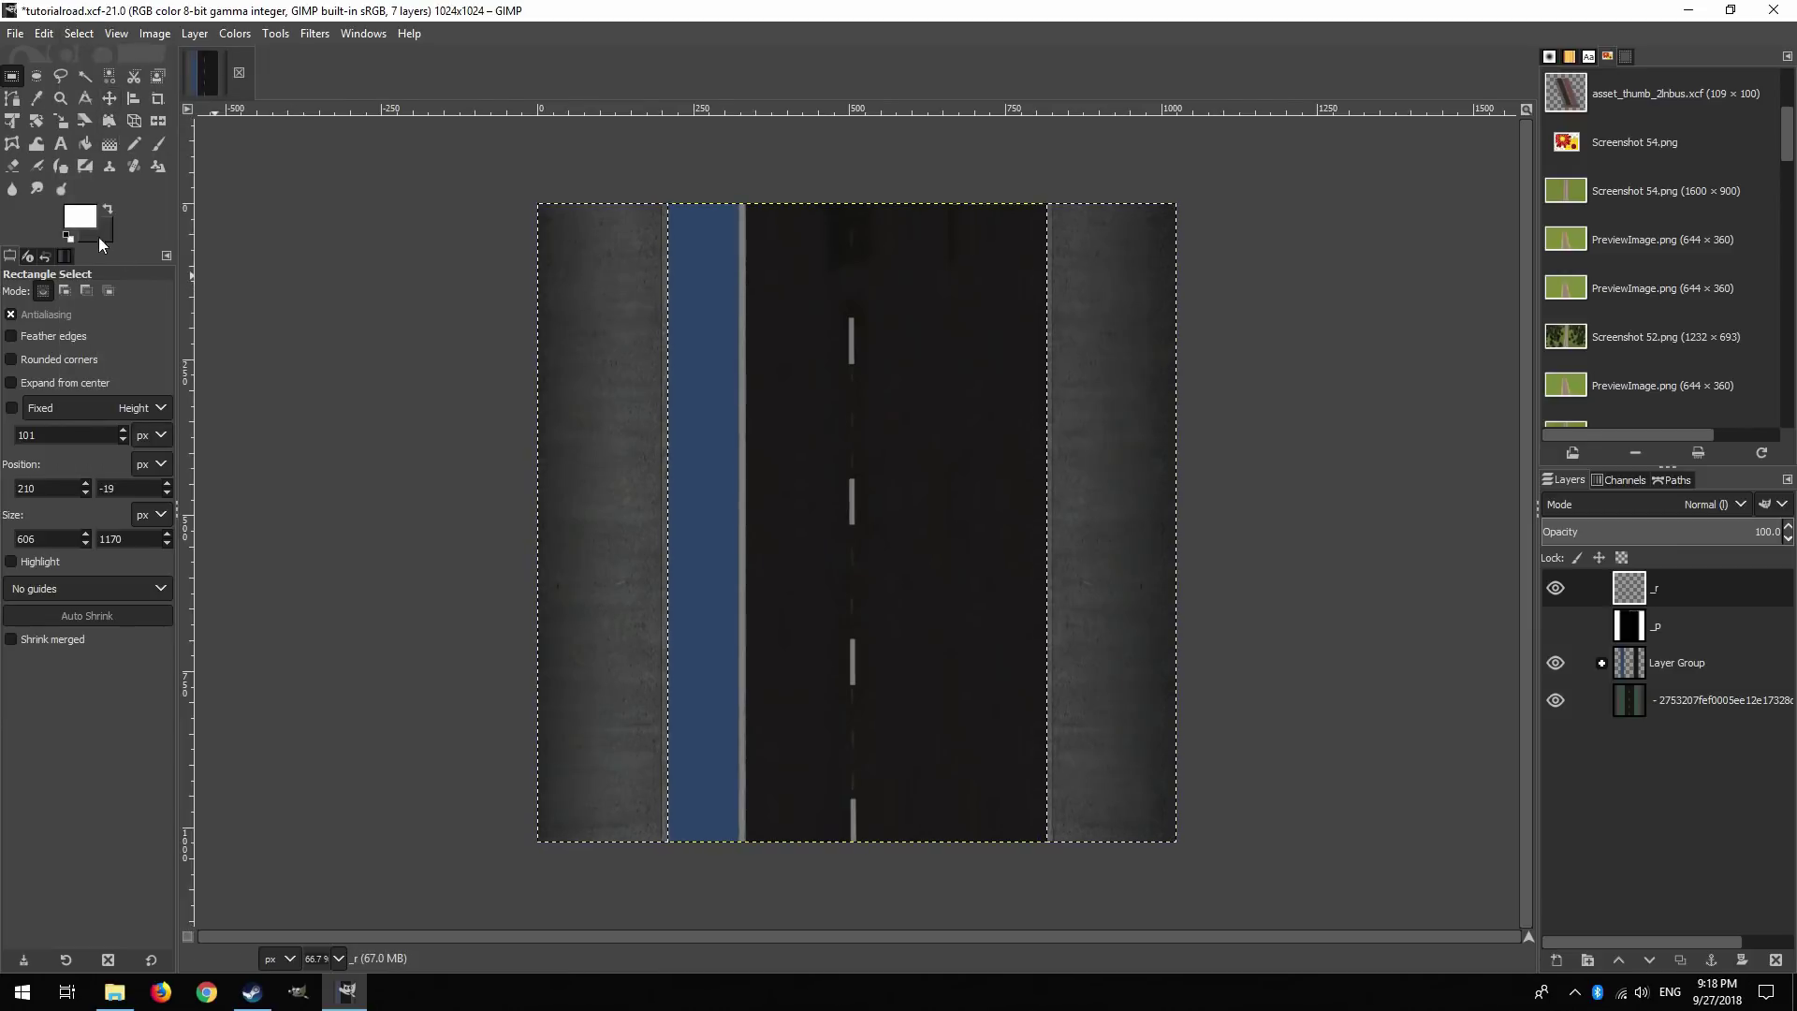
Fill the selected sidewalk areas on the _r layer with black.
{"action": "left_click", "coordinate": [86, 144]}
{"action": "left_click", "coordinate": [82, 217]}
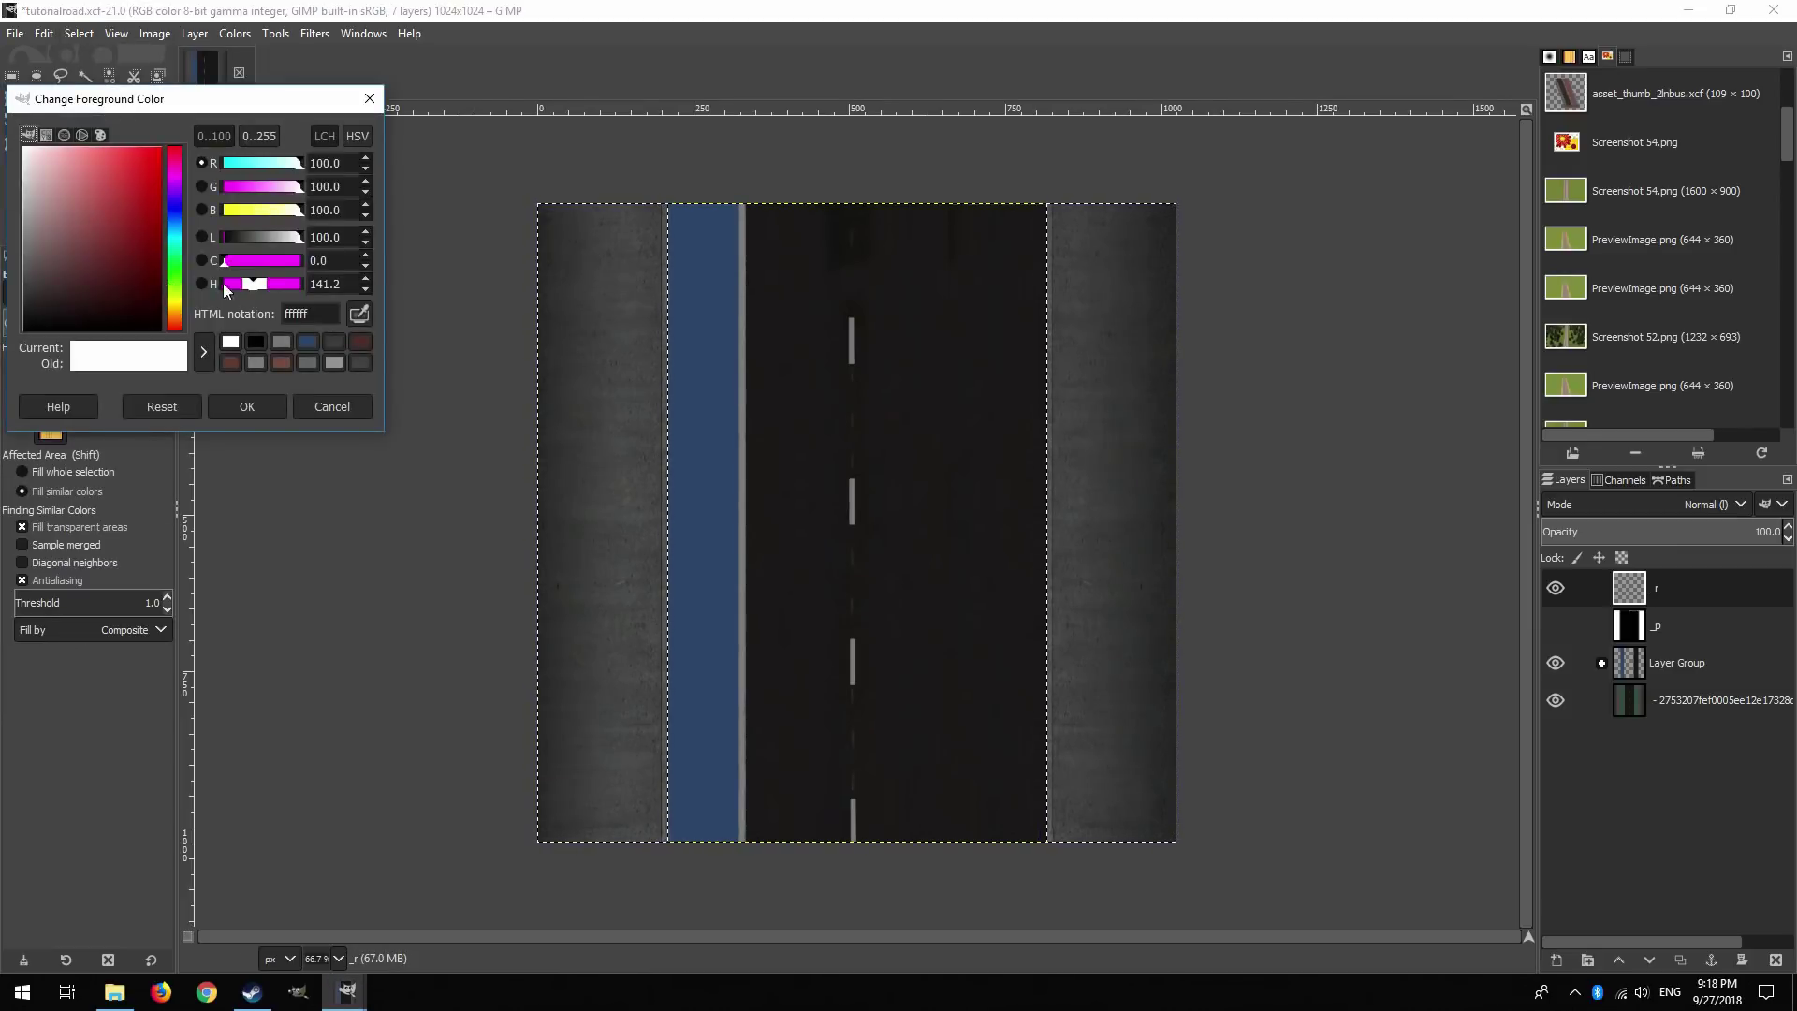
{"action": "left_click", "coordinate": [256, 342]}
{"action": "left_click", "coordinate": [248, 407]}
{"action": "left_click", "coordinate": [637, 408]}
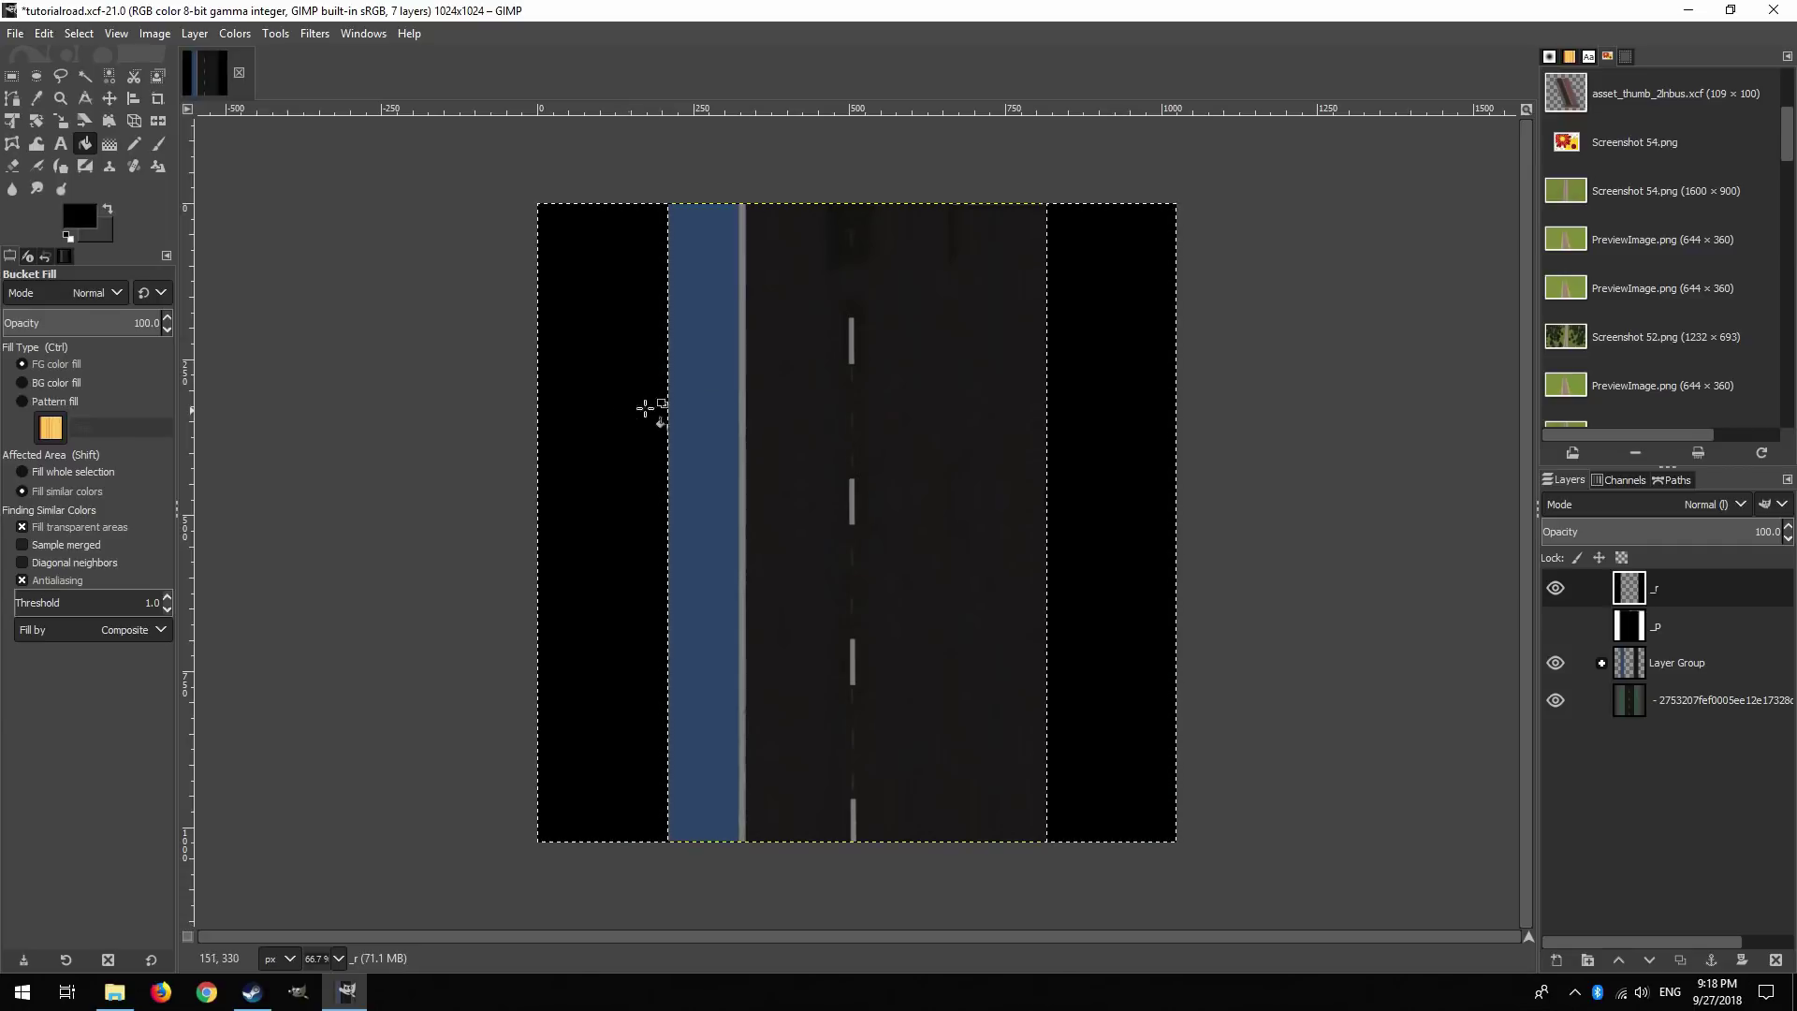
Invert the selection back to the roadway, fill it with light grey c4c4c4 on the _r layer, and deselect.
{"action": "left_click", "coordinate": [79, 33]}
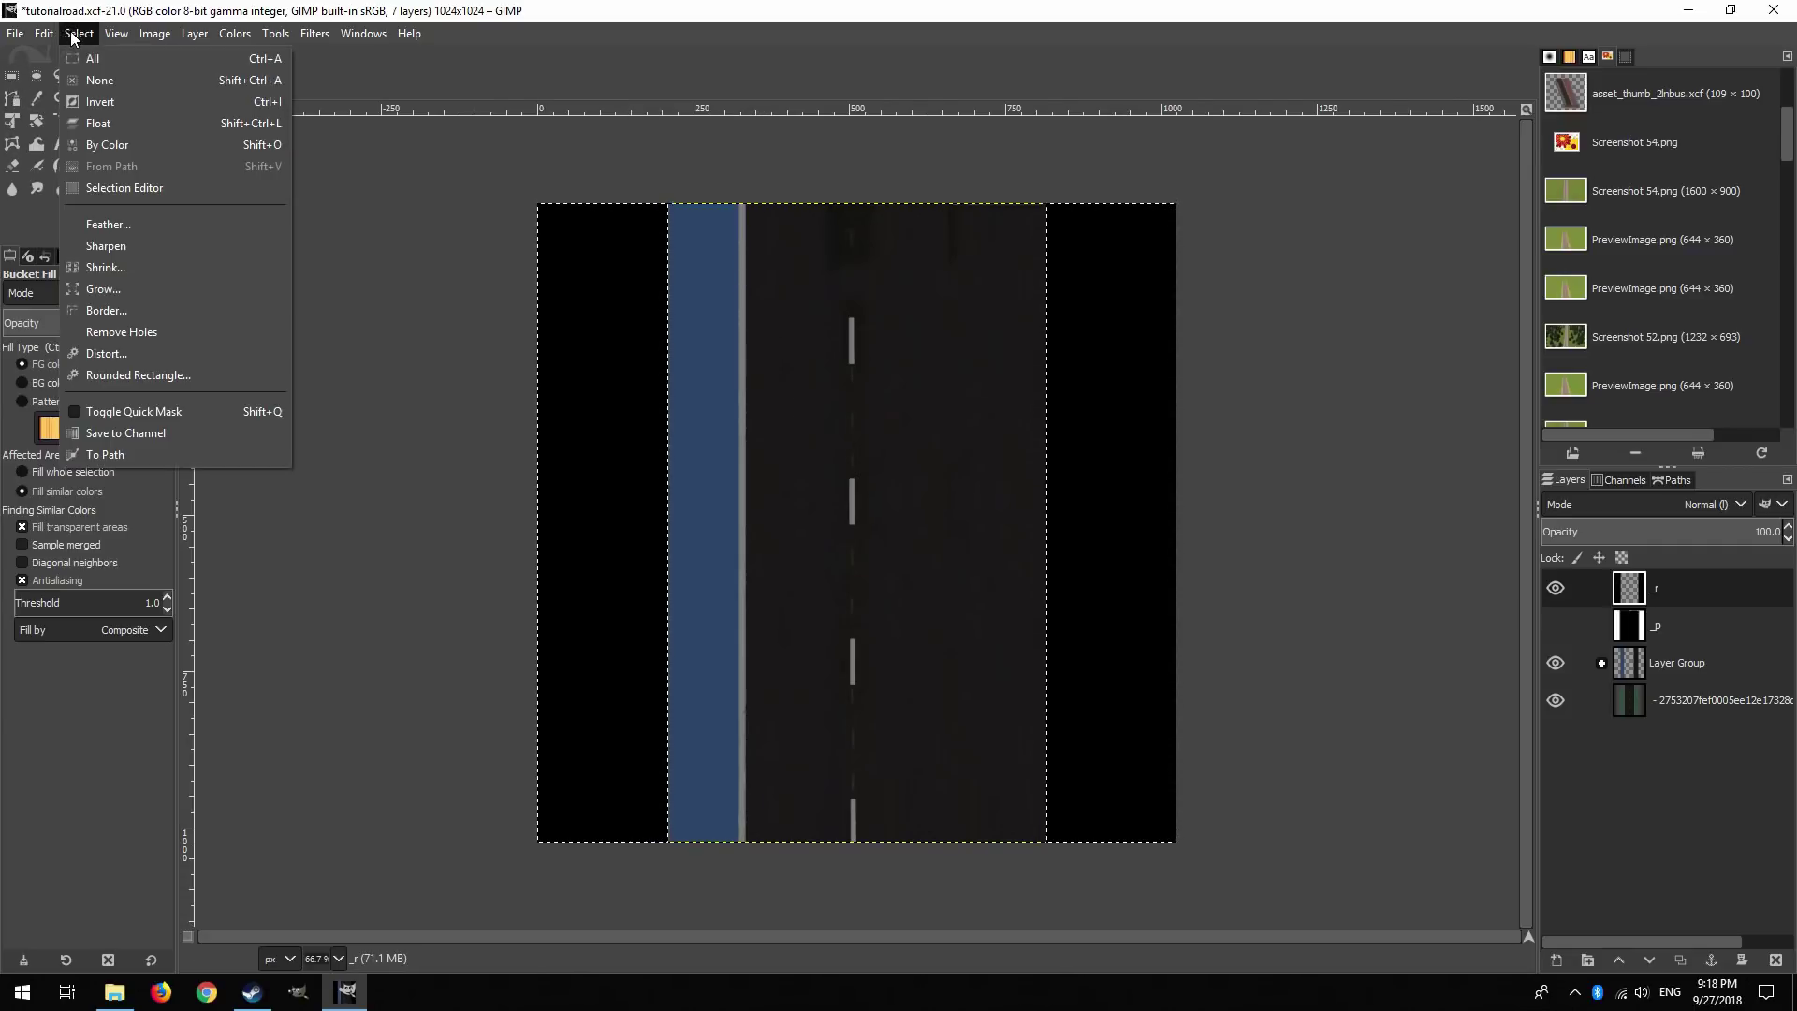
{"action": "left_click", "coordinate": [116, 109]}
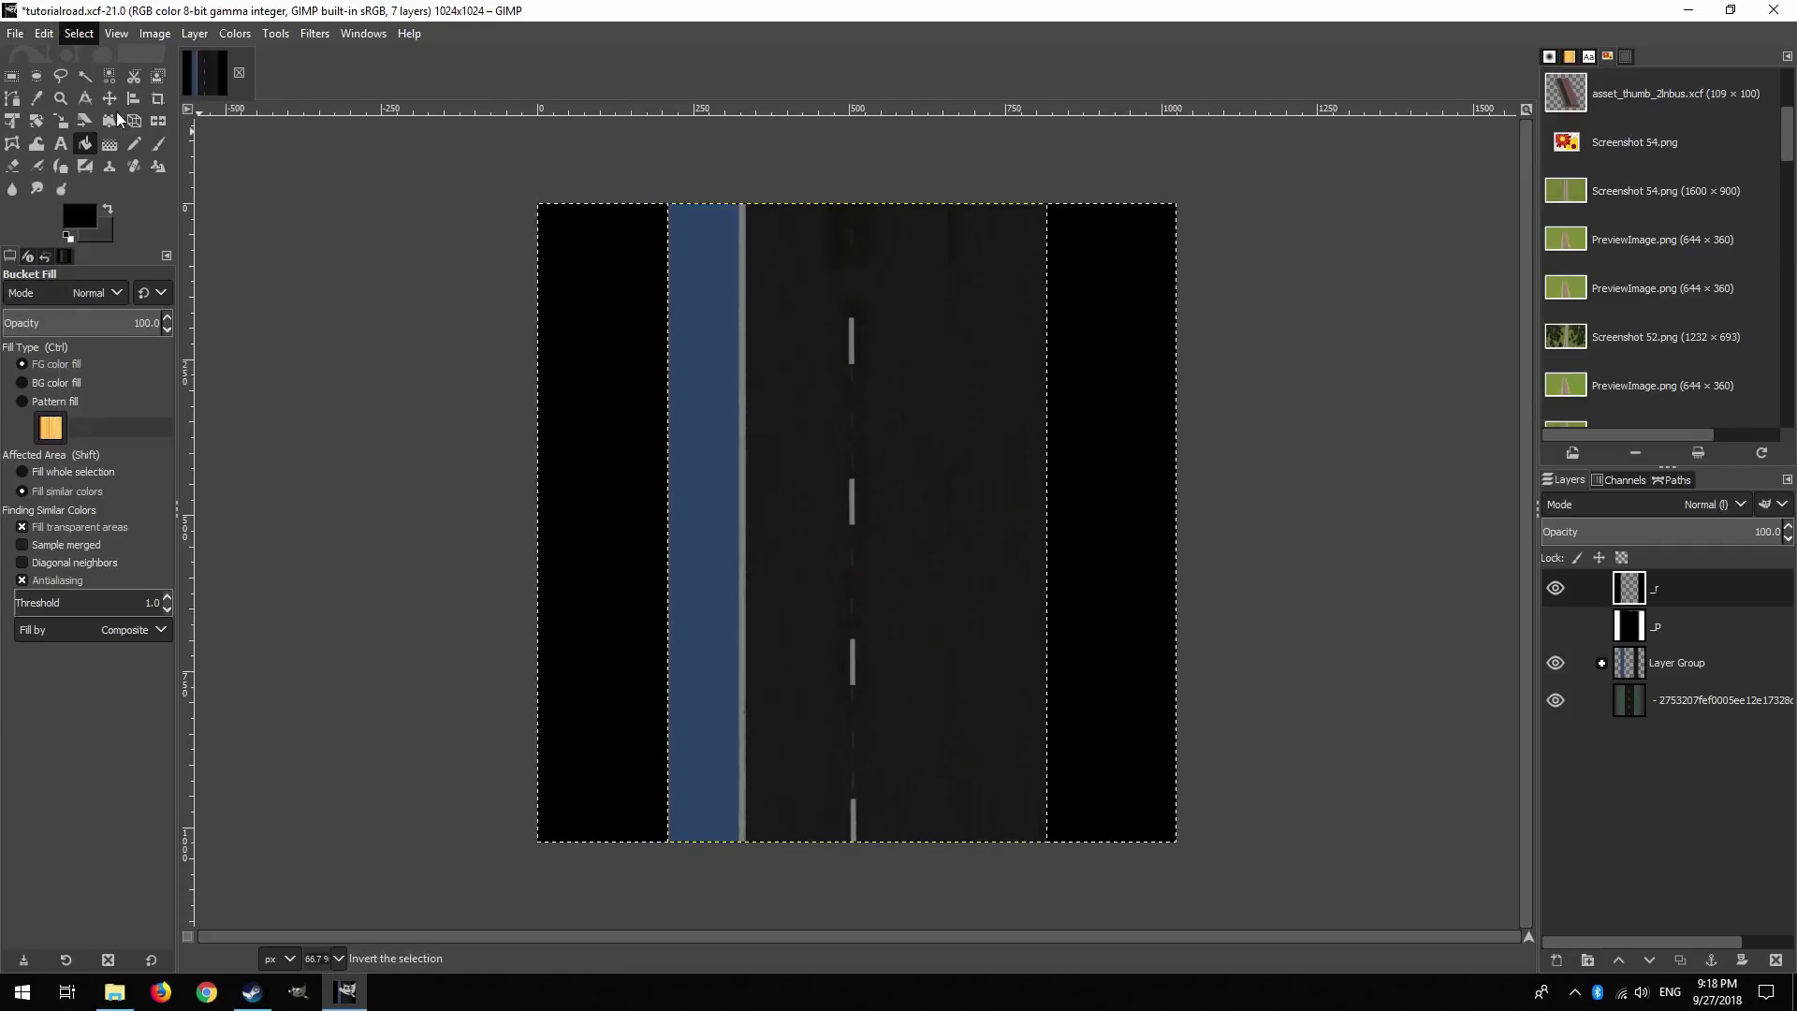
{"action": "left_click", "coordinate": [79, 218]}
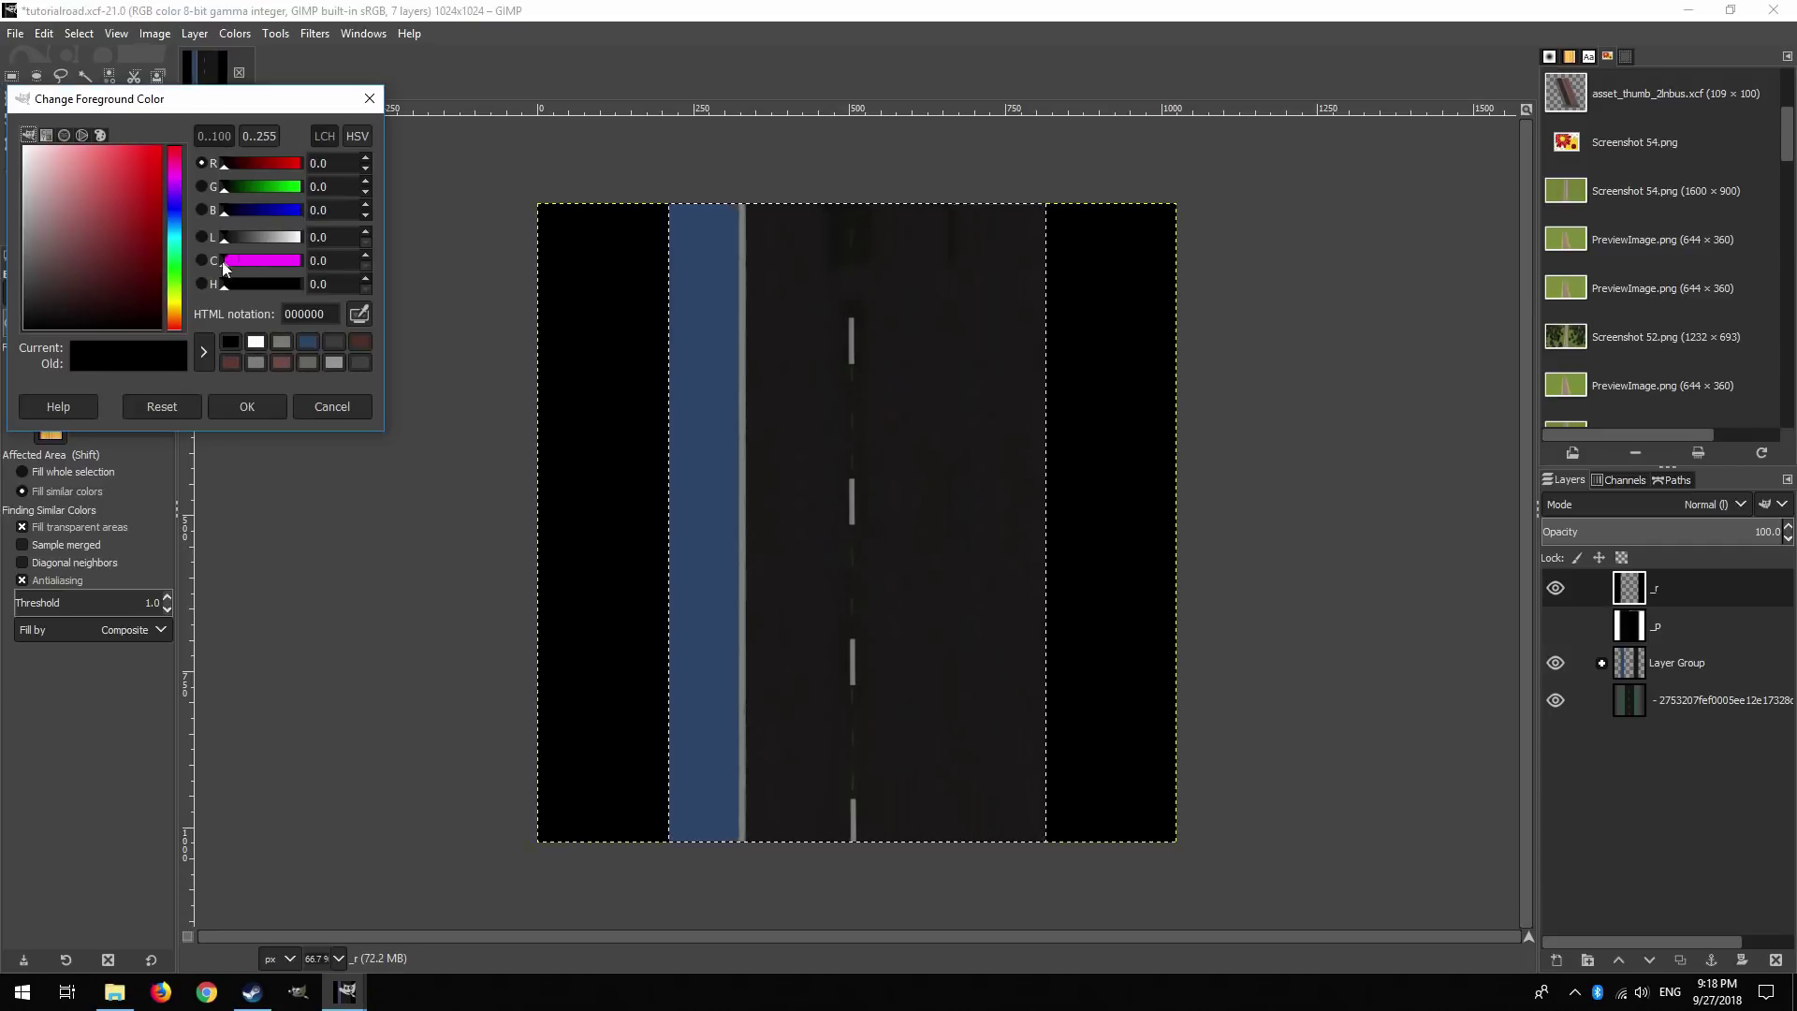
{"action": "left_click_drag", "start_coordinate": [240, 238], "coordinate": [266, 240]}
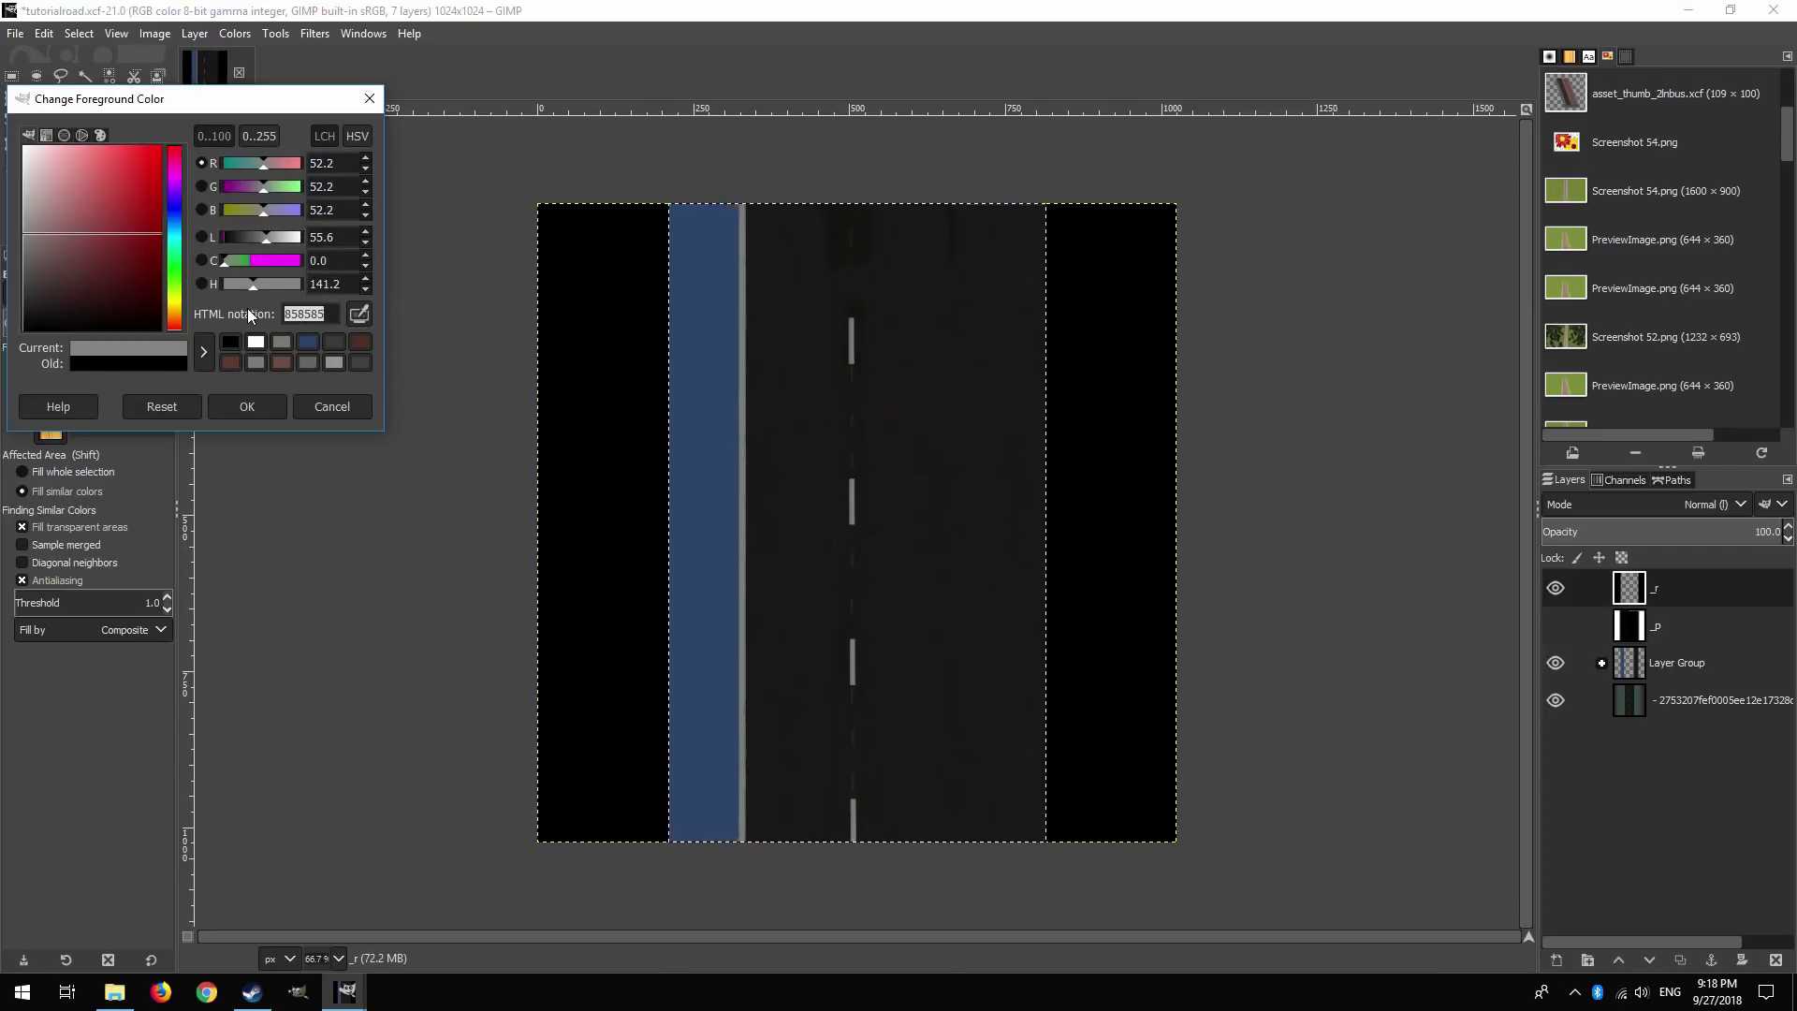
{"action": "type", "text": "c4c4c4"}
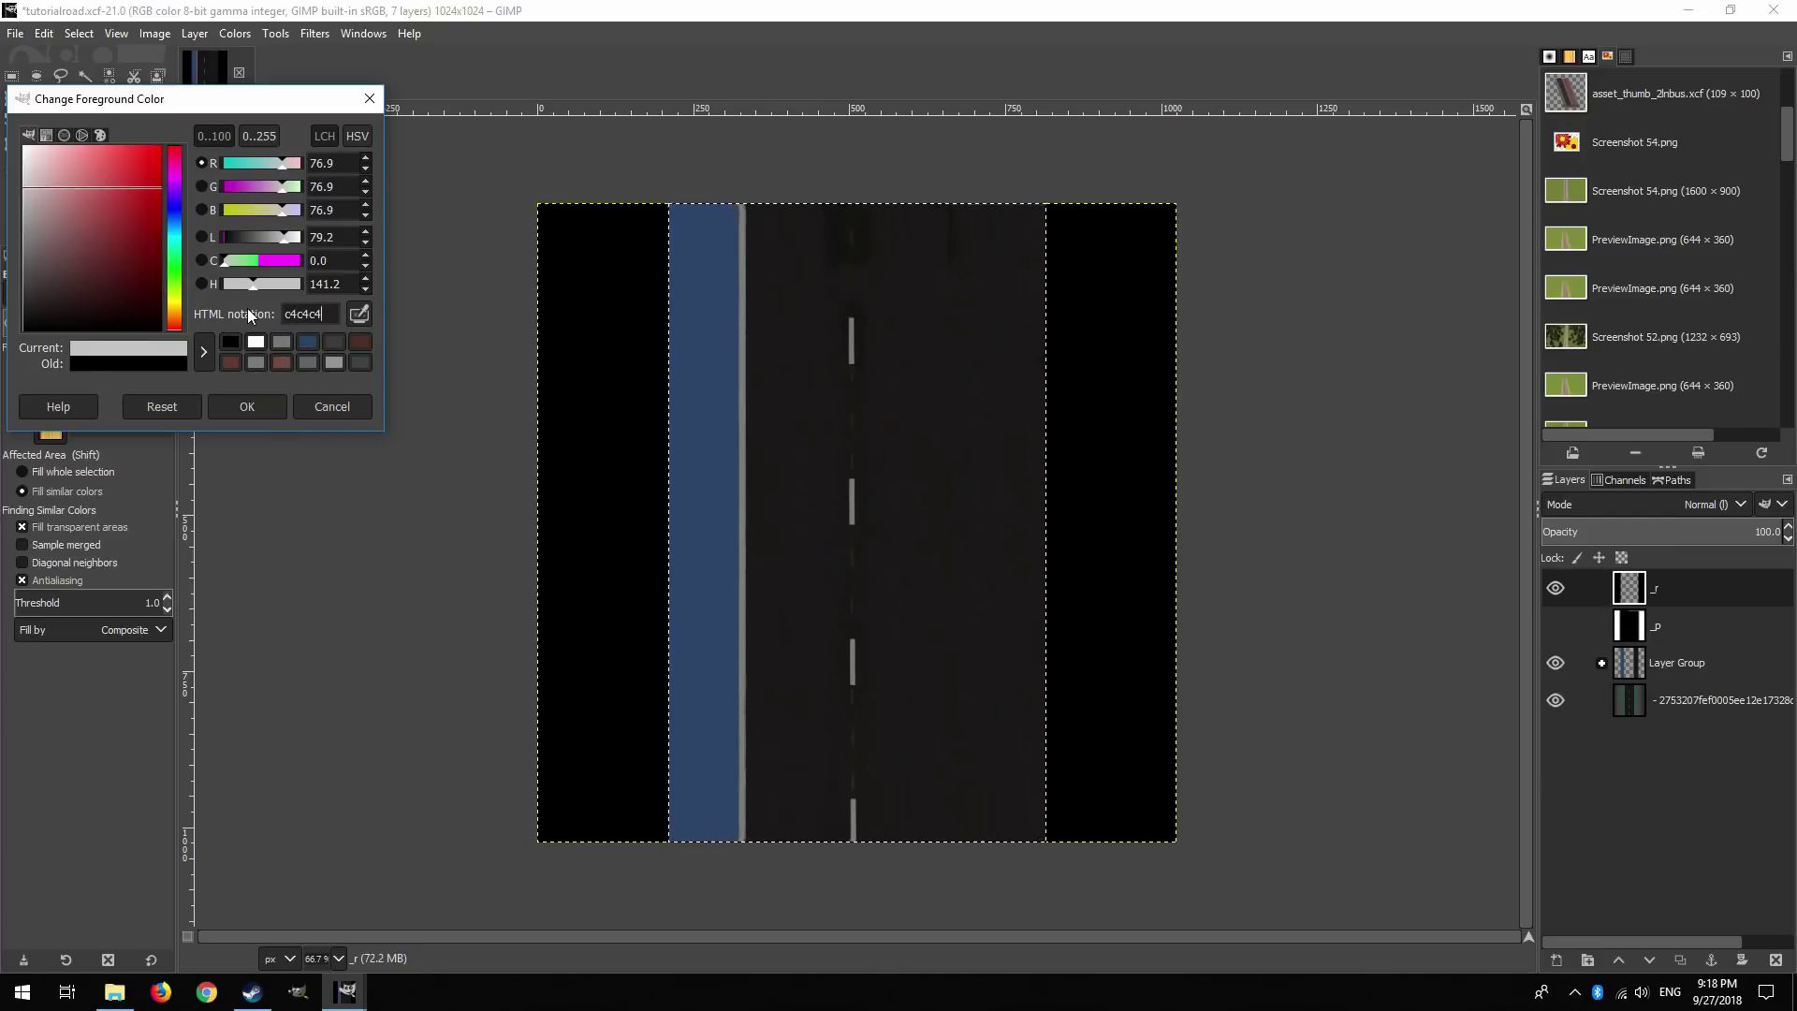
{"action": "left_click", "coordinate": [269, 409]}
{"action": "left_click", "coordinate": [740, 334]}
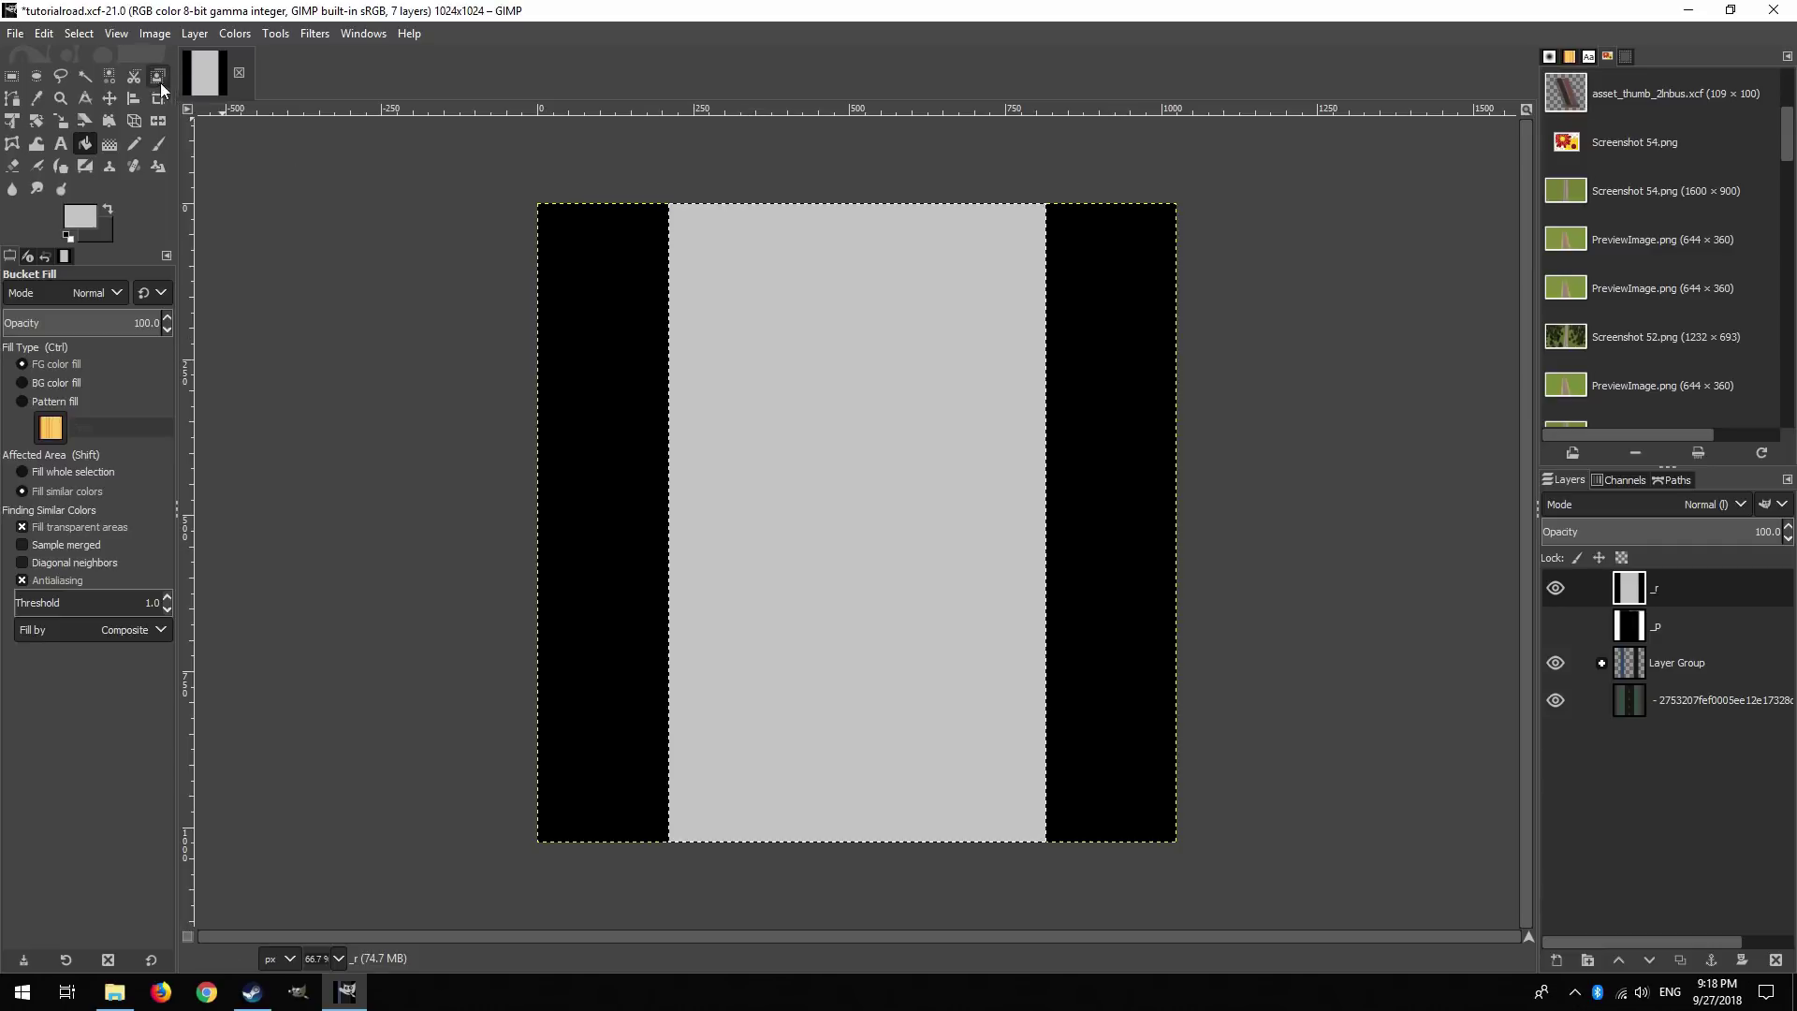
{"action": "key", "text": "r"}
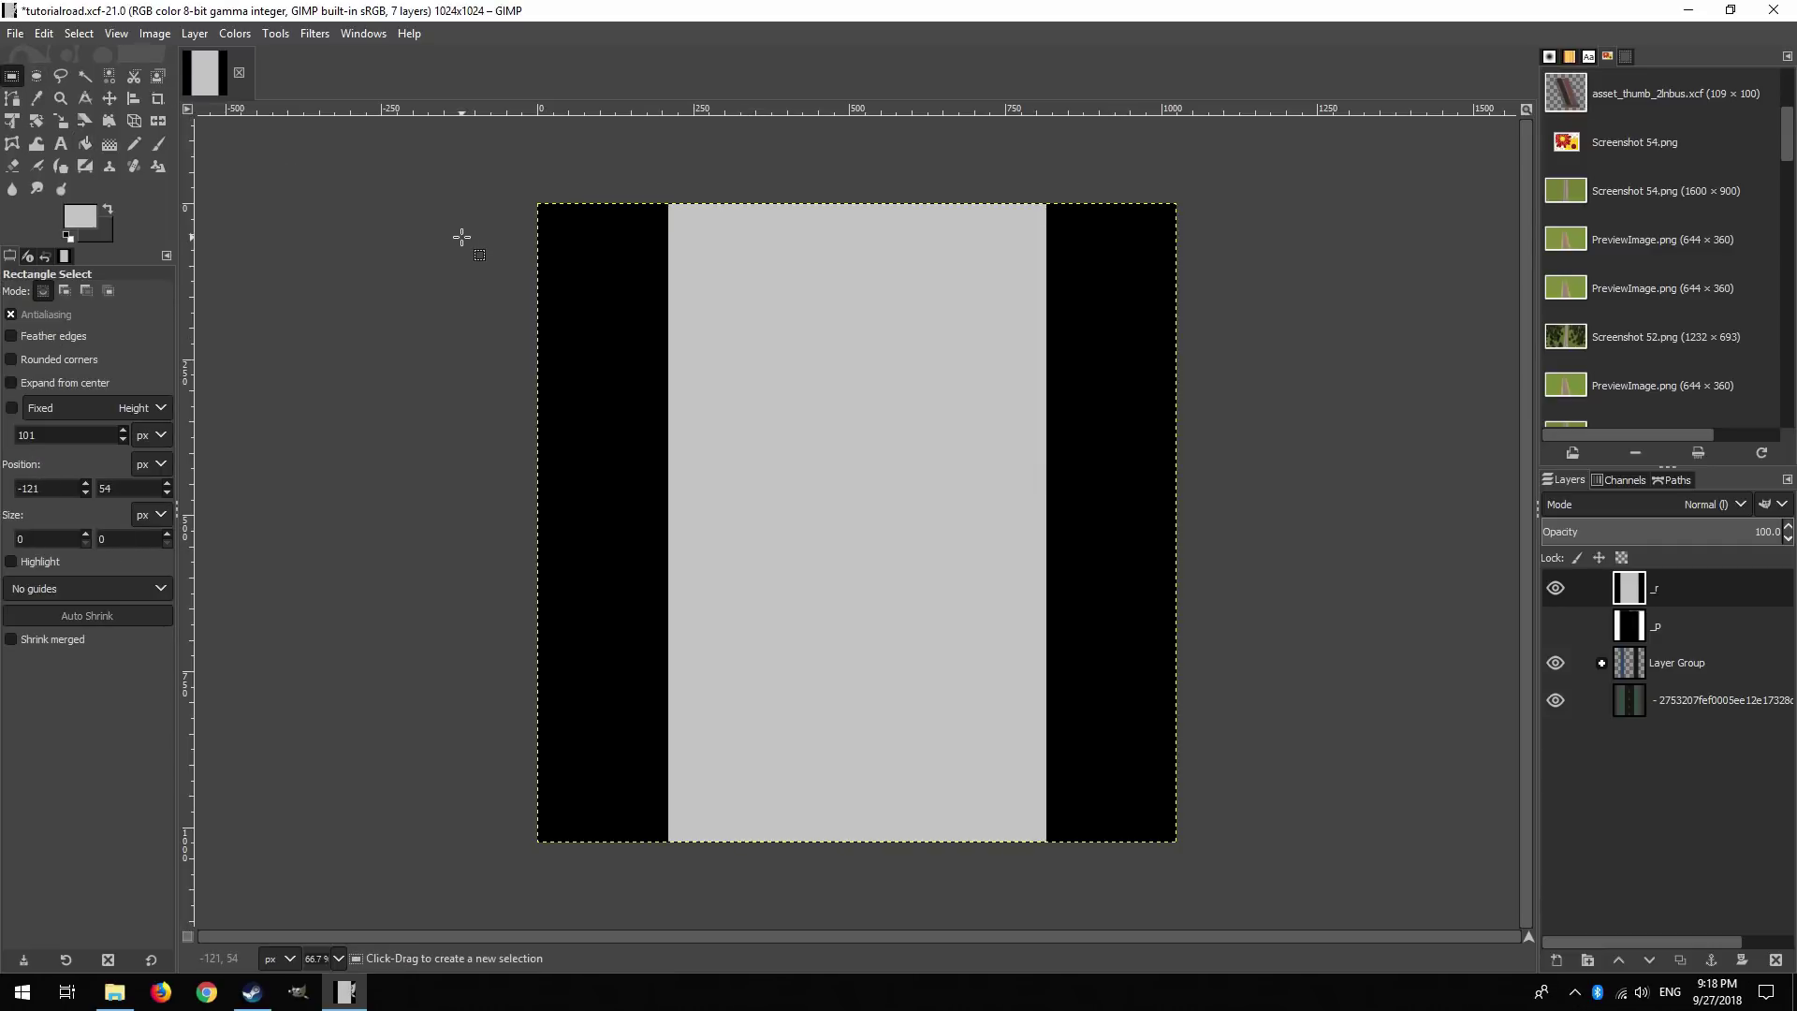
Export the black-and-grey _r map as tutorialroad_r.png.
{"action": "left_click", "coordinate": [19, 34]}
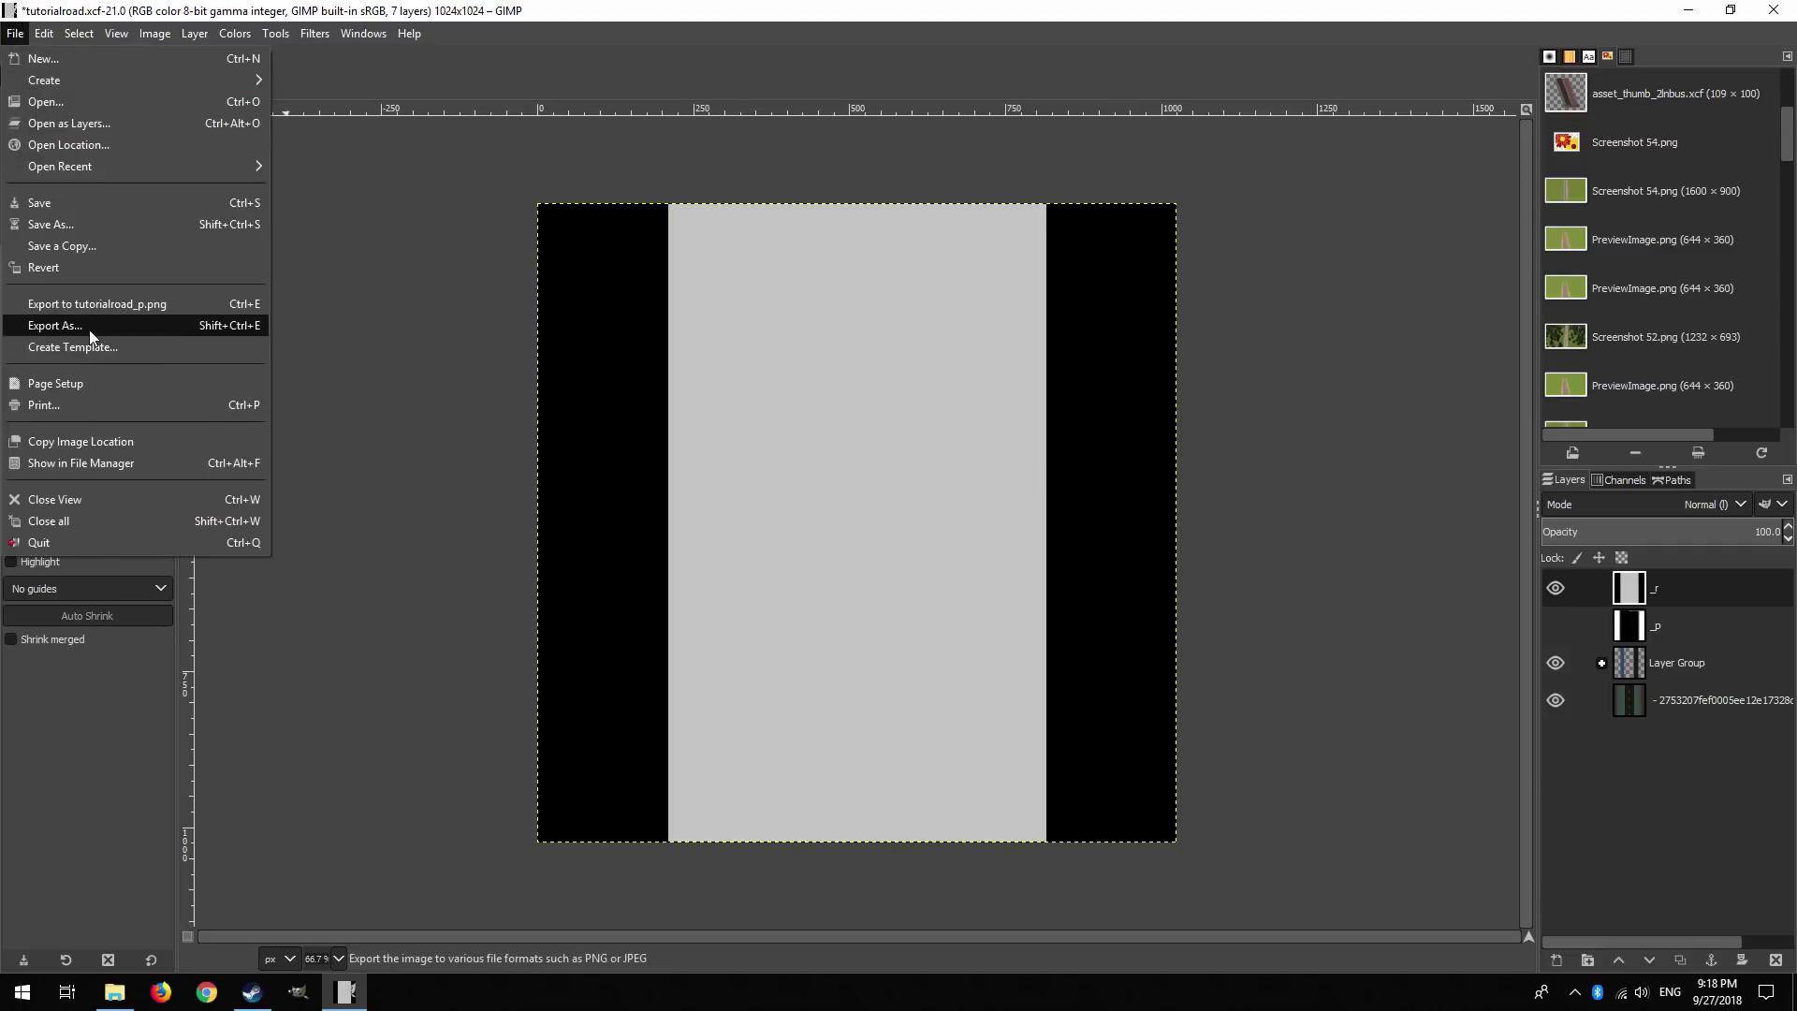
{"action": "left_click", "coordinate": [42, 325]}
{"action": "left_click", "coordinate": [499, 229]}
{"action": "type", "text": "rialroad_r.png"}
{"action": "left_click", "coordinate": [1154, 822]}
{"action": "left_click", "coordinate": [902, 688]}
In File Explorer, move tutorialroad_d.png, tutorialroad_p.png and tutorialroad_r.png from Downloads to the Cities_Skylines Addons Import folder.
{"action": "key", "text": "alt+Tab"}
{"action": "left_click_drag", "start_coordinate": [626, 112], "coordinate": [465, 125]}
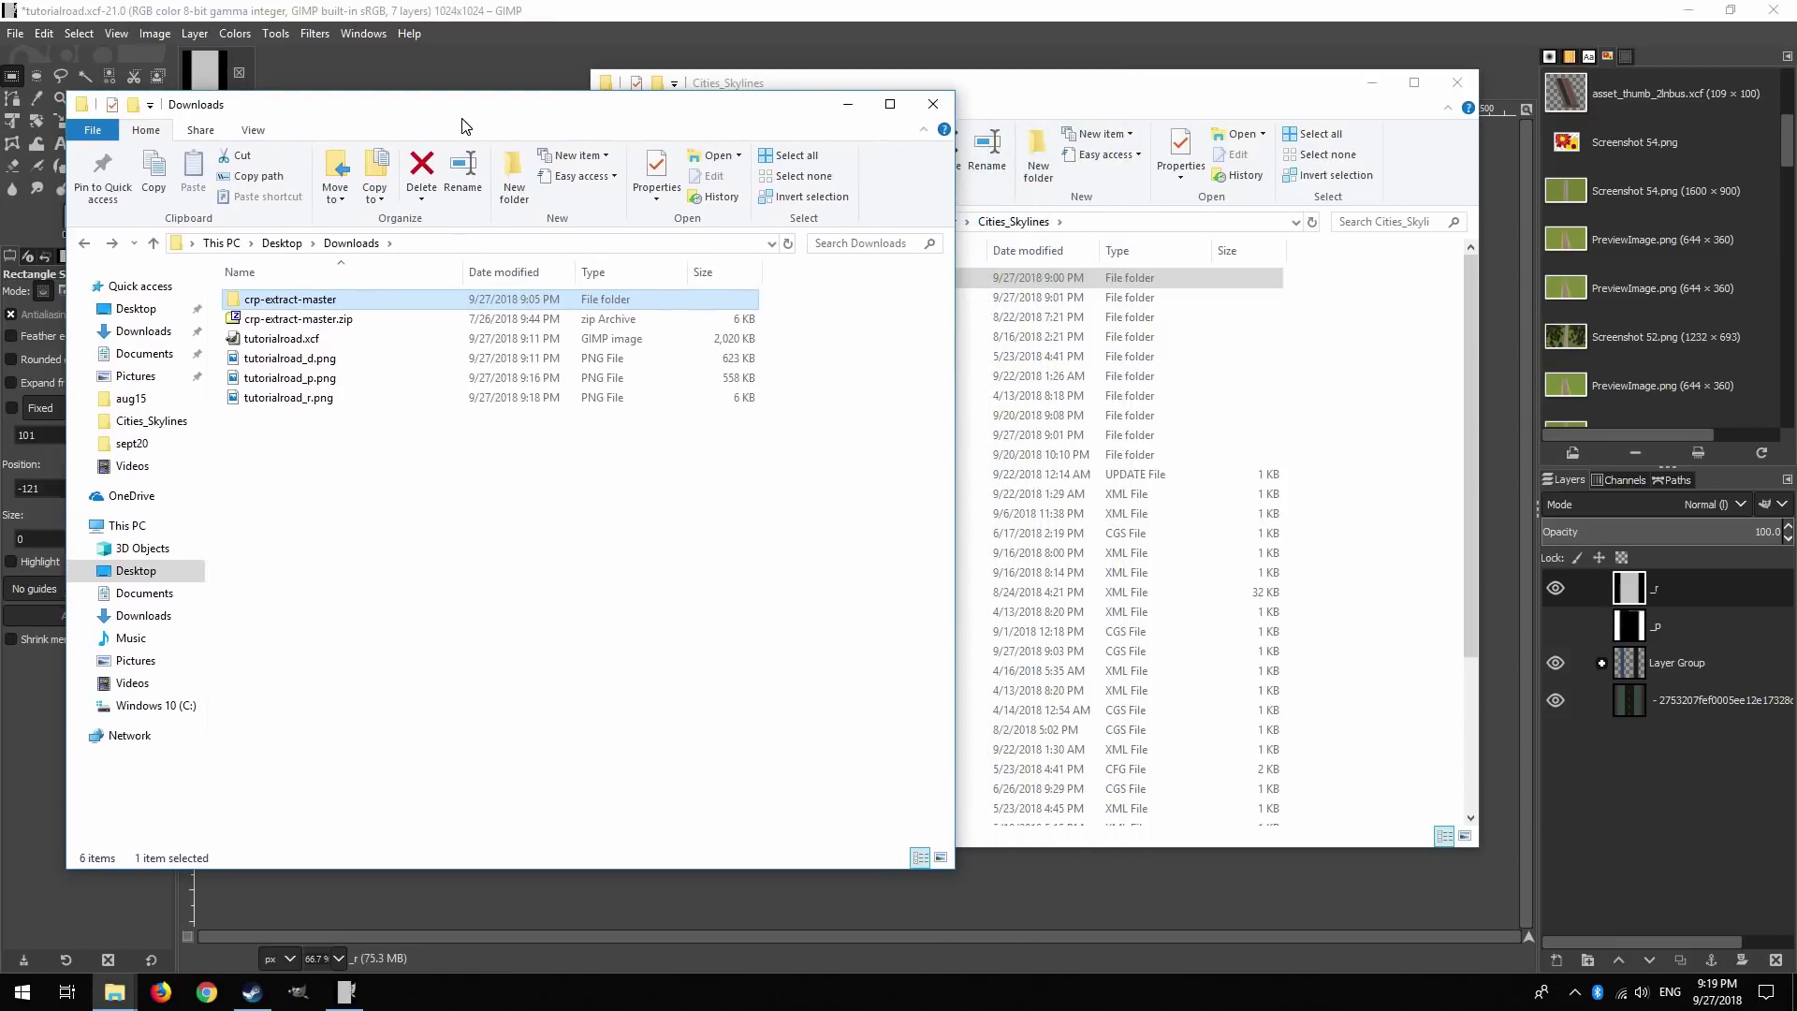
{"action": "left_click_drag", "start_coordinate": [1135, 82], "coordinate": [1227, 91]}
{"action": "left_click", "coordinate": [439, 371]}
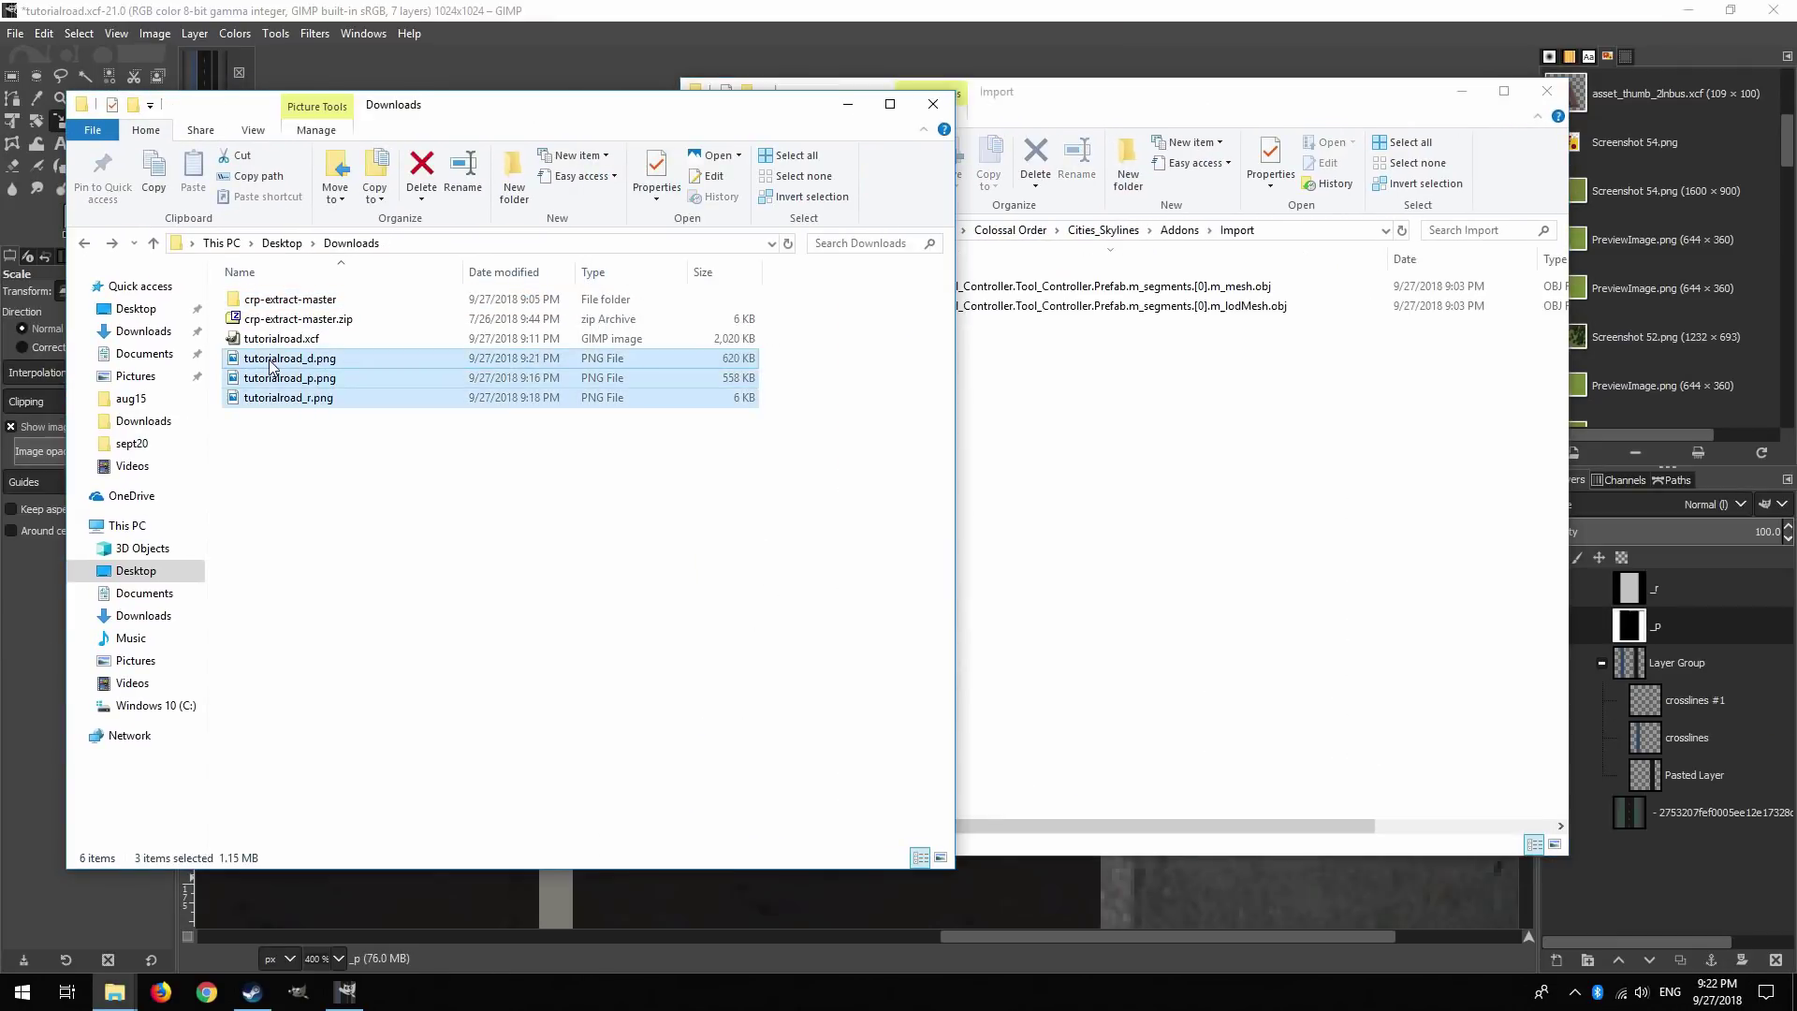
{"action": "left_click_drag", "start_coordinate": [309, 379], "coordinate": [1191, 436]}
Rename the dumped segment m_mesh.obj file in the Import folder as tutorialroad.obj.
{"action": "left_click", "coordinate": [888, 354]}
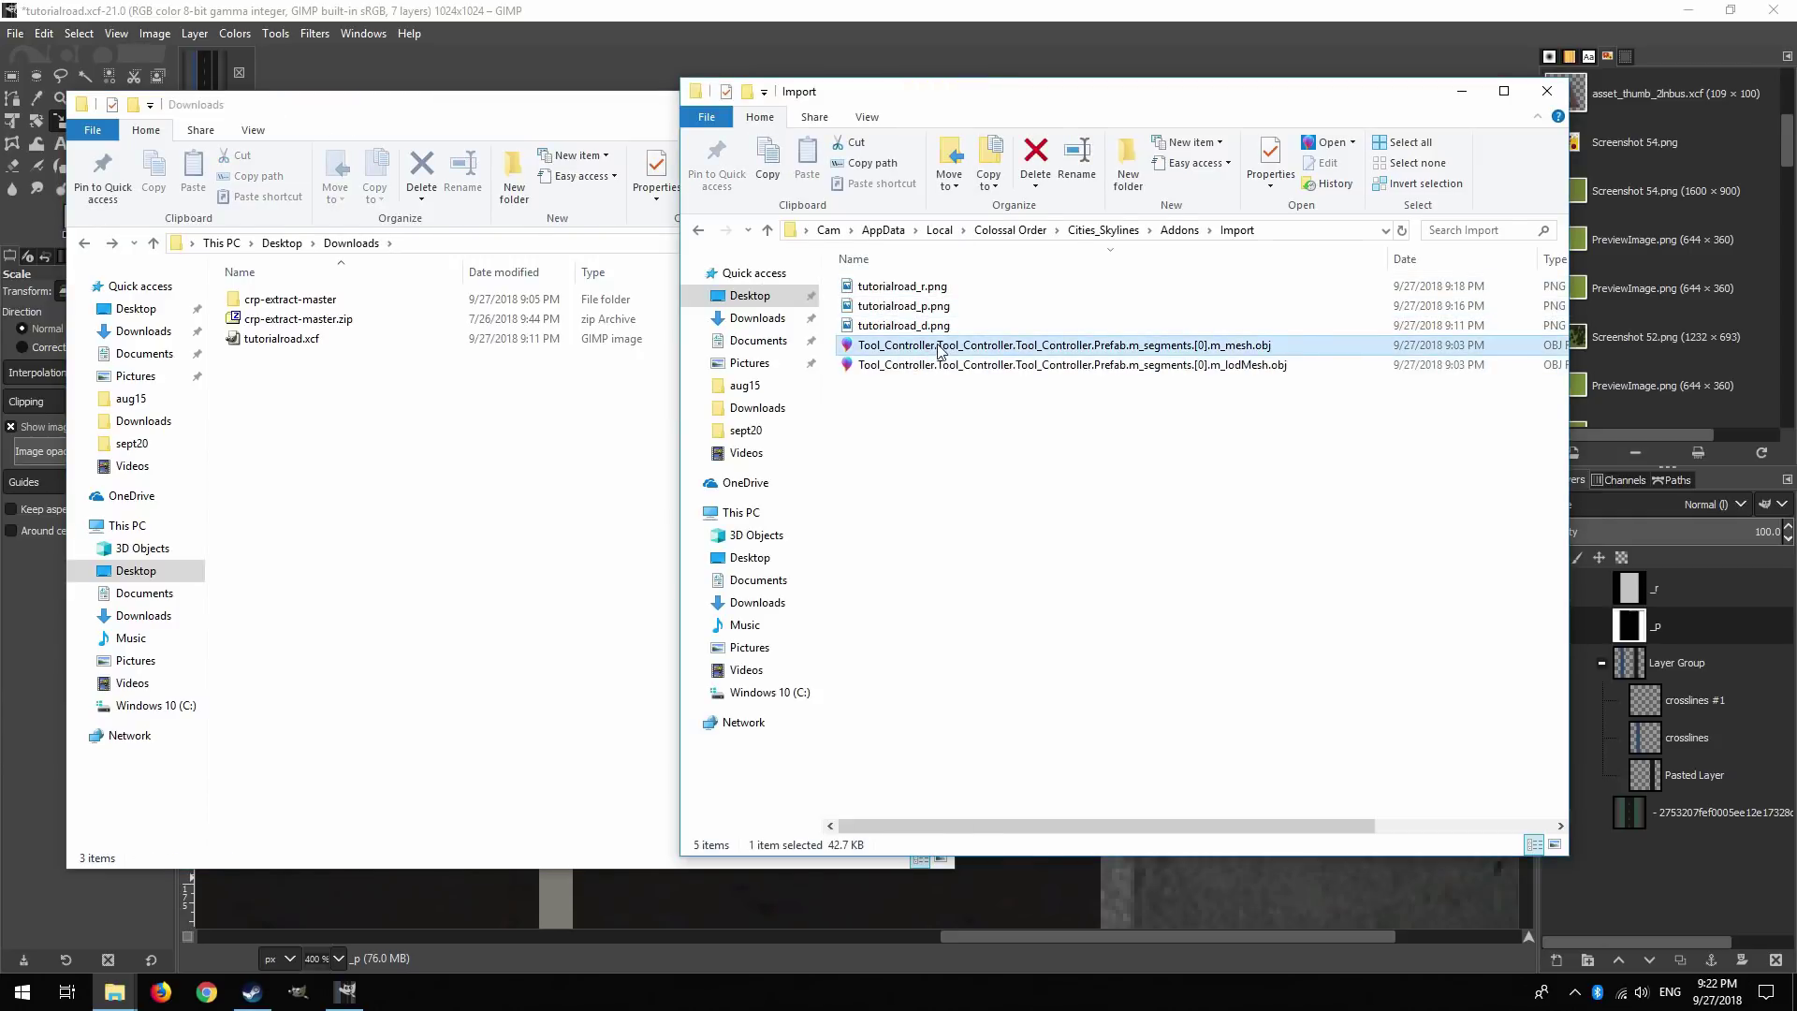
{"action": "left_click", "coordinate": [937, 346]}
{"action": "left_click_drag", "start_coordinate": [1249, 338], "coordinate": [749, 330]}
{"action": "type", "text": "tutorialroad.obj"}
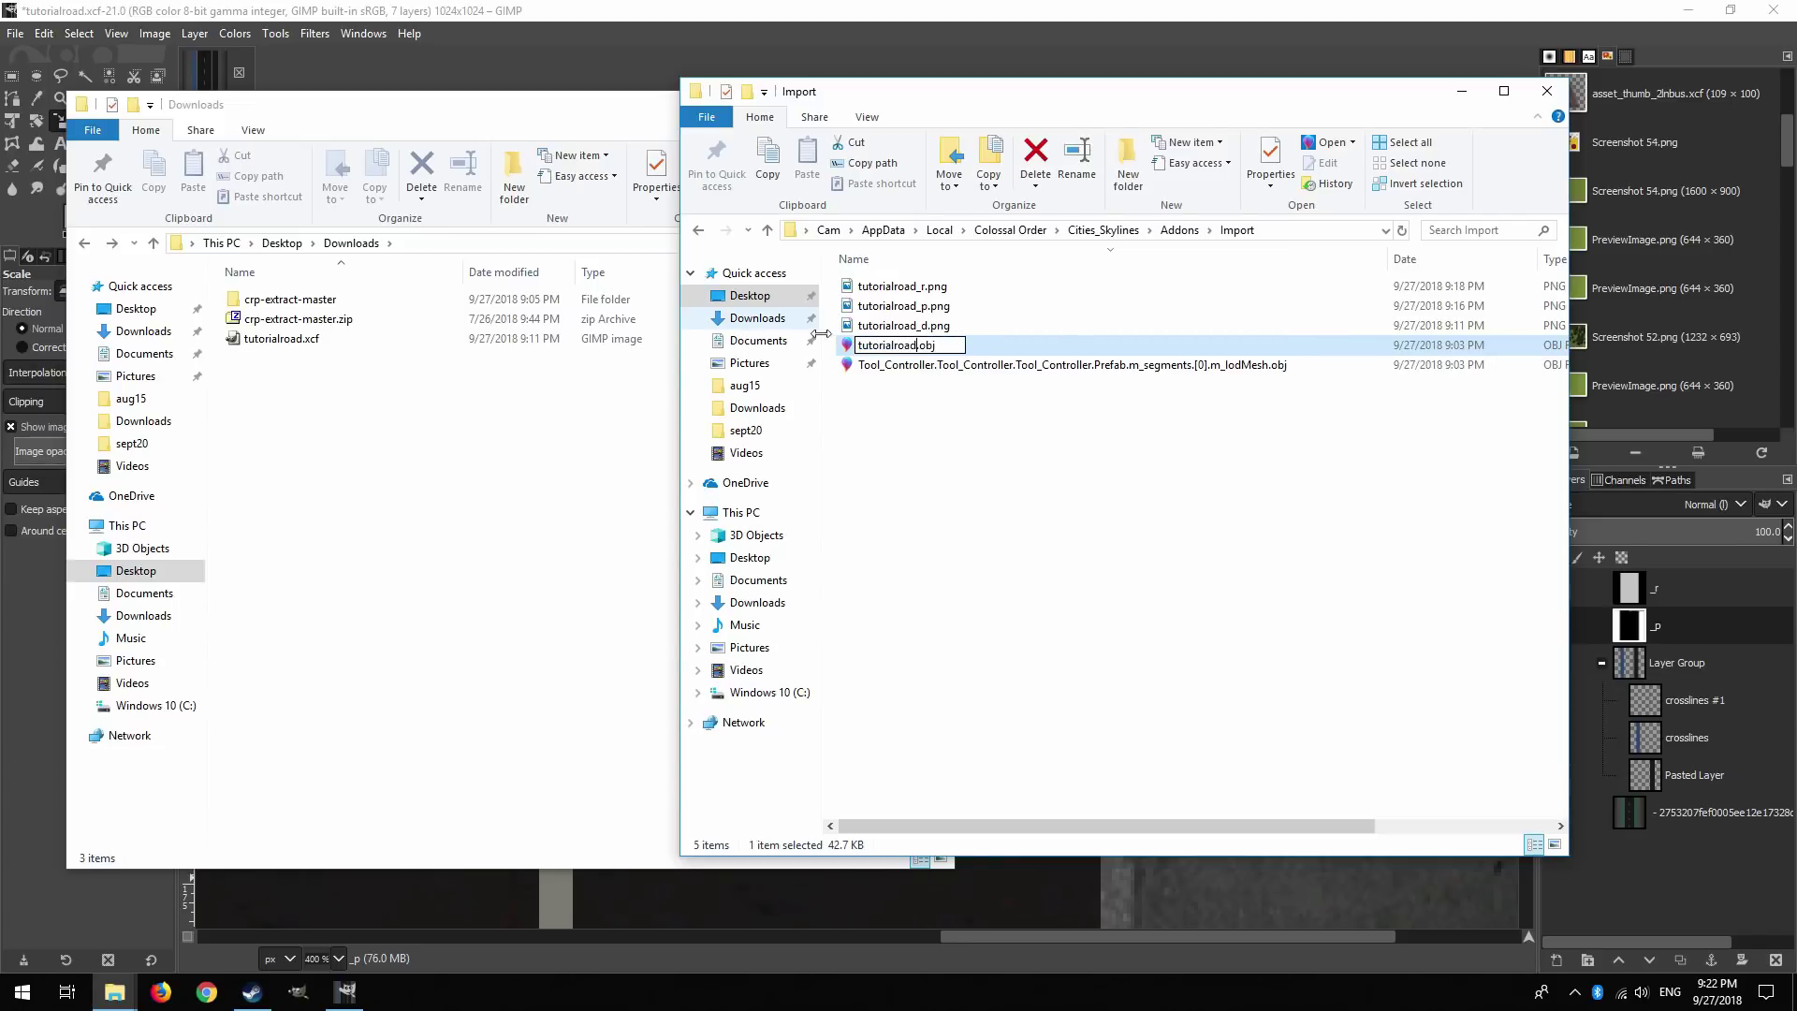
Rename the dumped segment m_lodMesh.obj file as tutorialroad_lod.obj.
{"action": "left_click", "coordinate": [936, 365]}
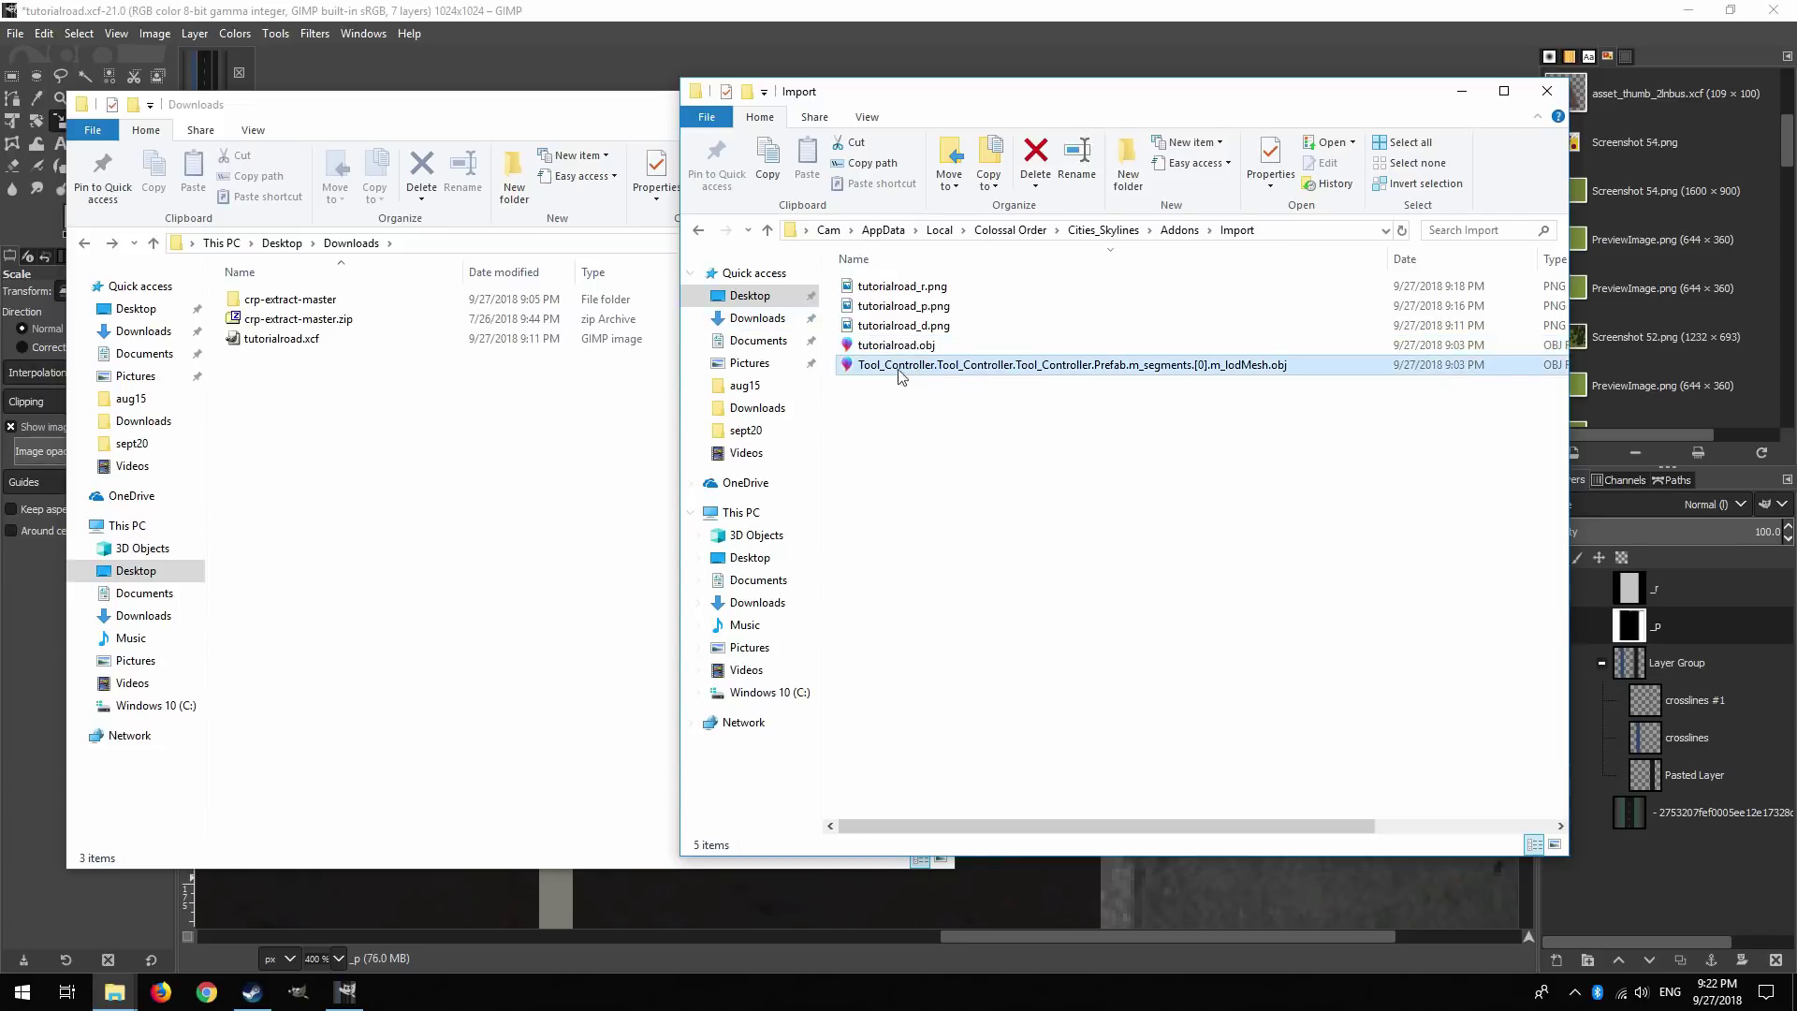
{"action": "left_click", "coordinate": [936, 365]}
{"action": "left_click_drag", "start_coordinate": [1220, 365], "coordinate": [744, 351]}
{"action": "type", "text": "tutorial"}
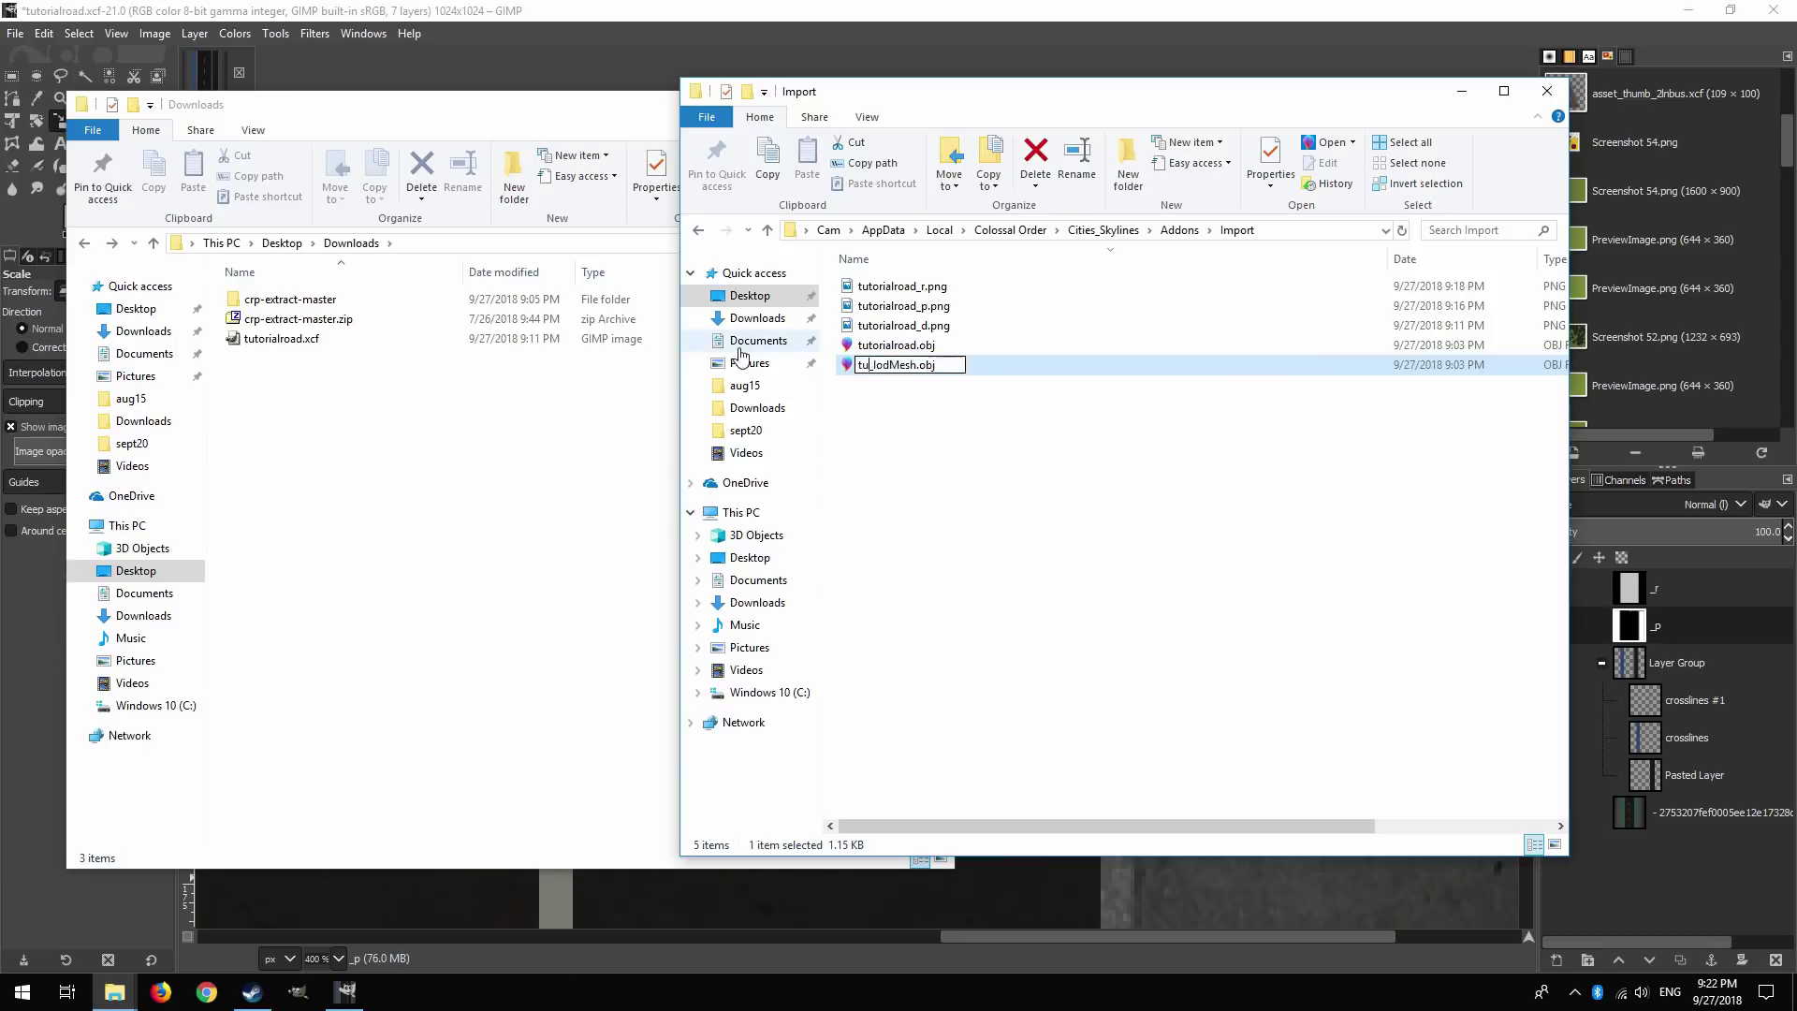
{"action": "type", "text": "road"}
{"action": "left_click", "coordinate": [939, 365]}
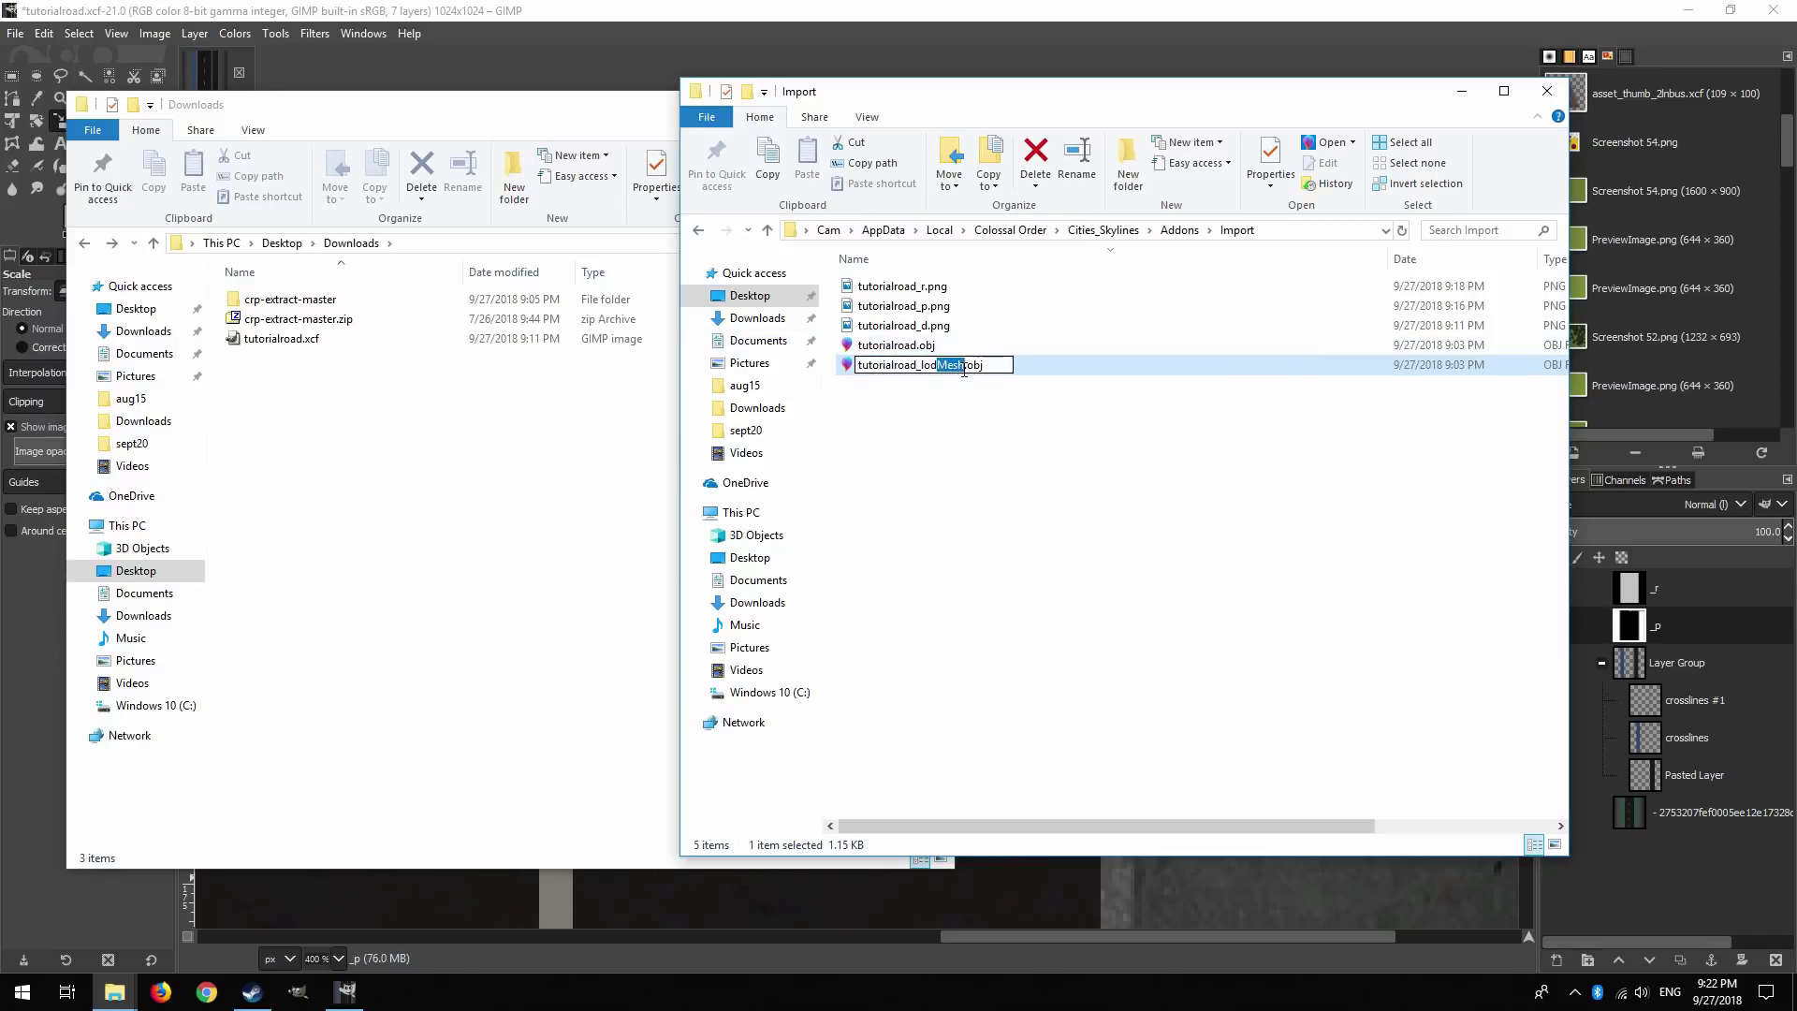
{"action": "key", "text": "BackSpace"}
{"action": "left_click", "coordinate": [974, 439]}
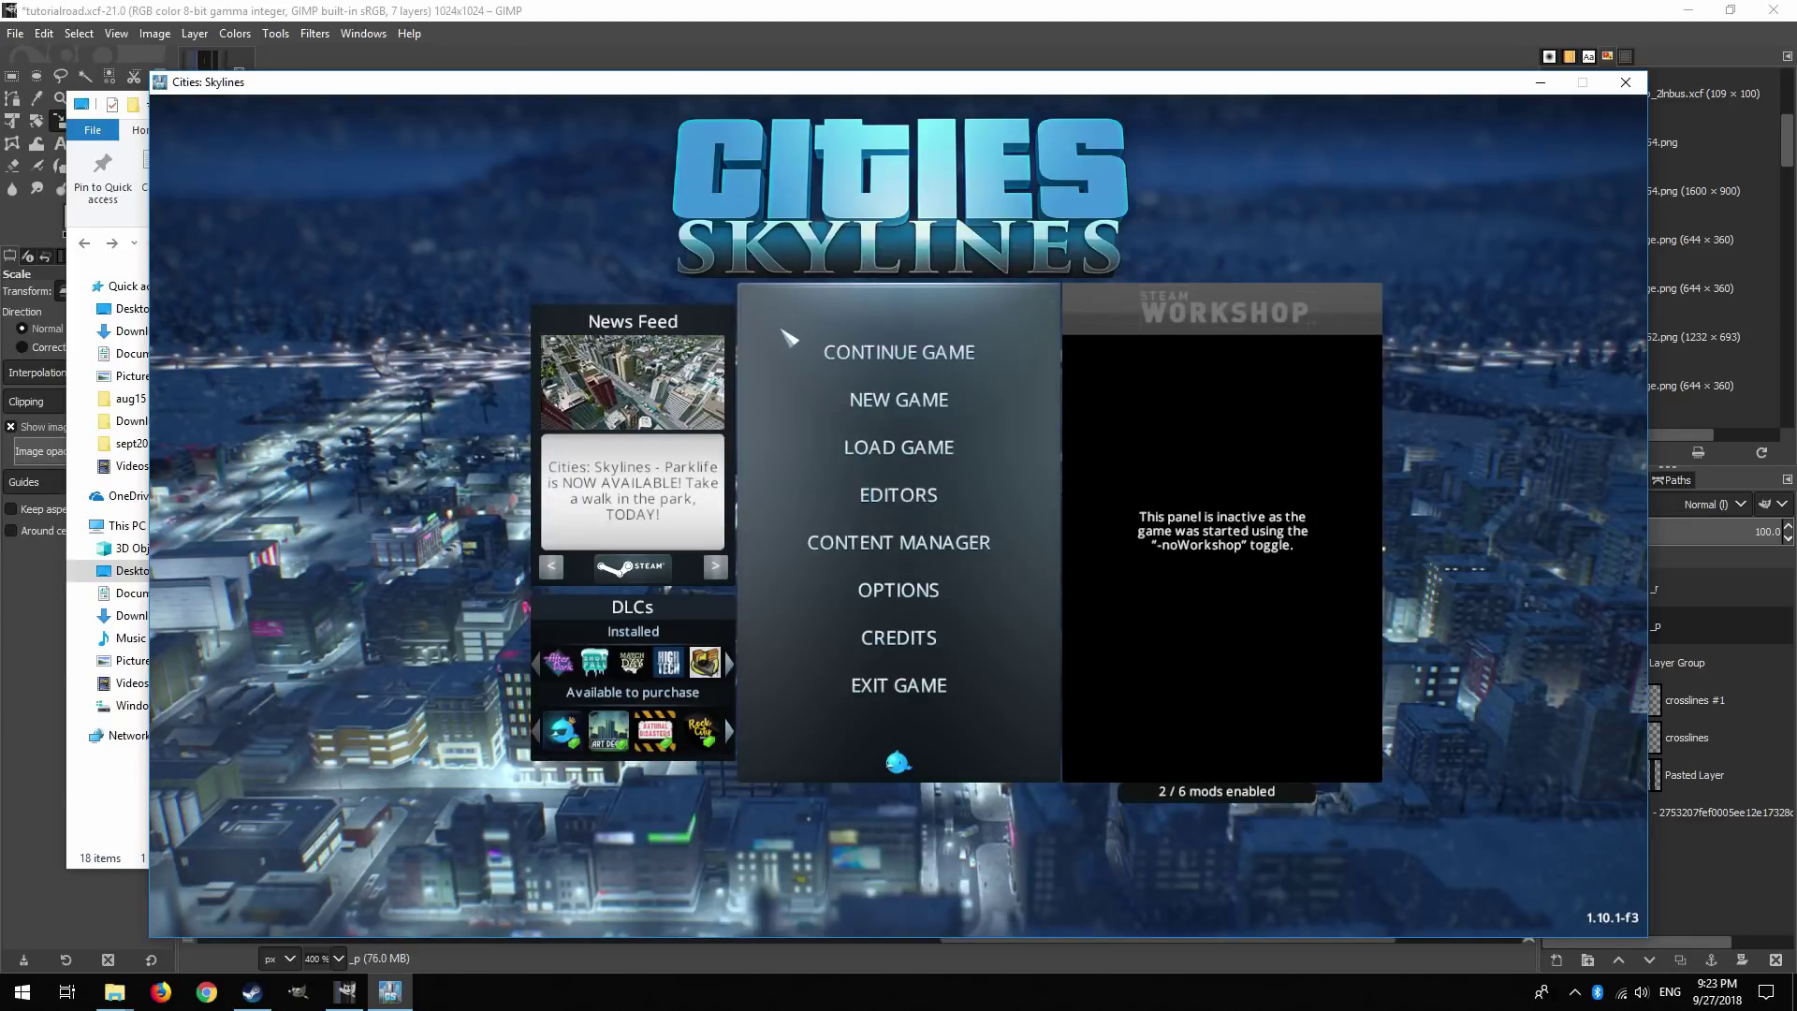
In Cities: Skylines, start the asset editor with the built-in Temperate theme.
{"action": "left_click", "coordinate": [898, 465]}
{"action": "left_click", "coordinate": [876, 588]}
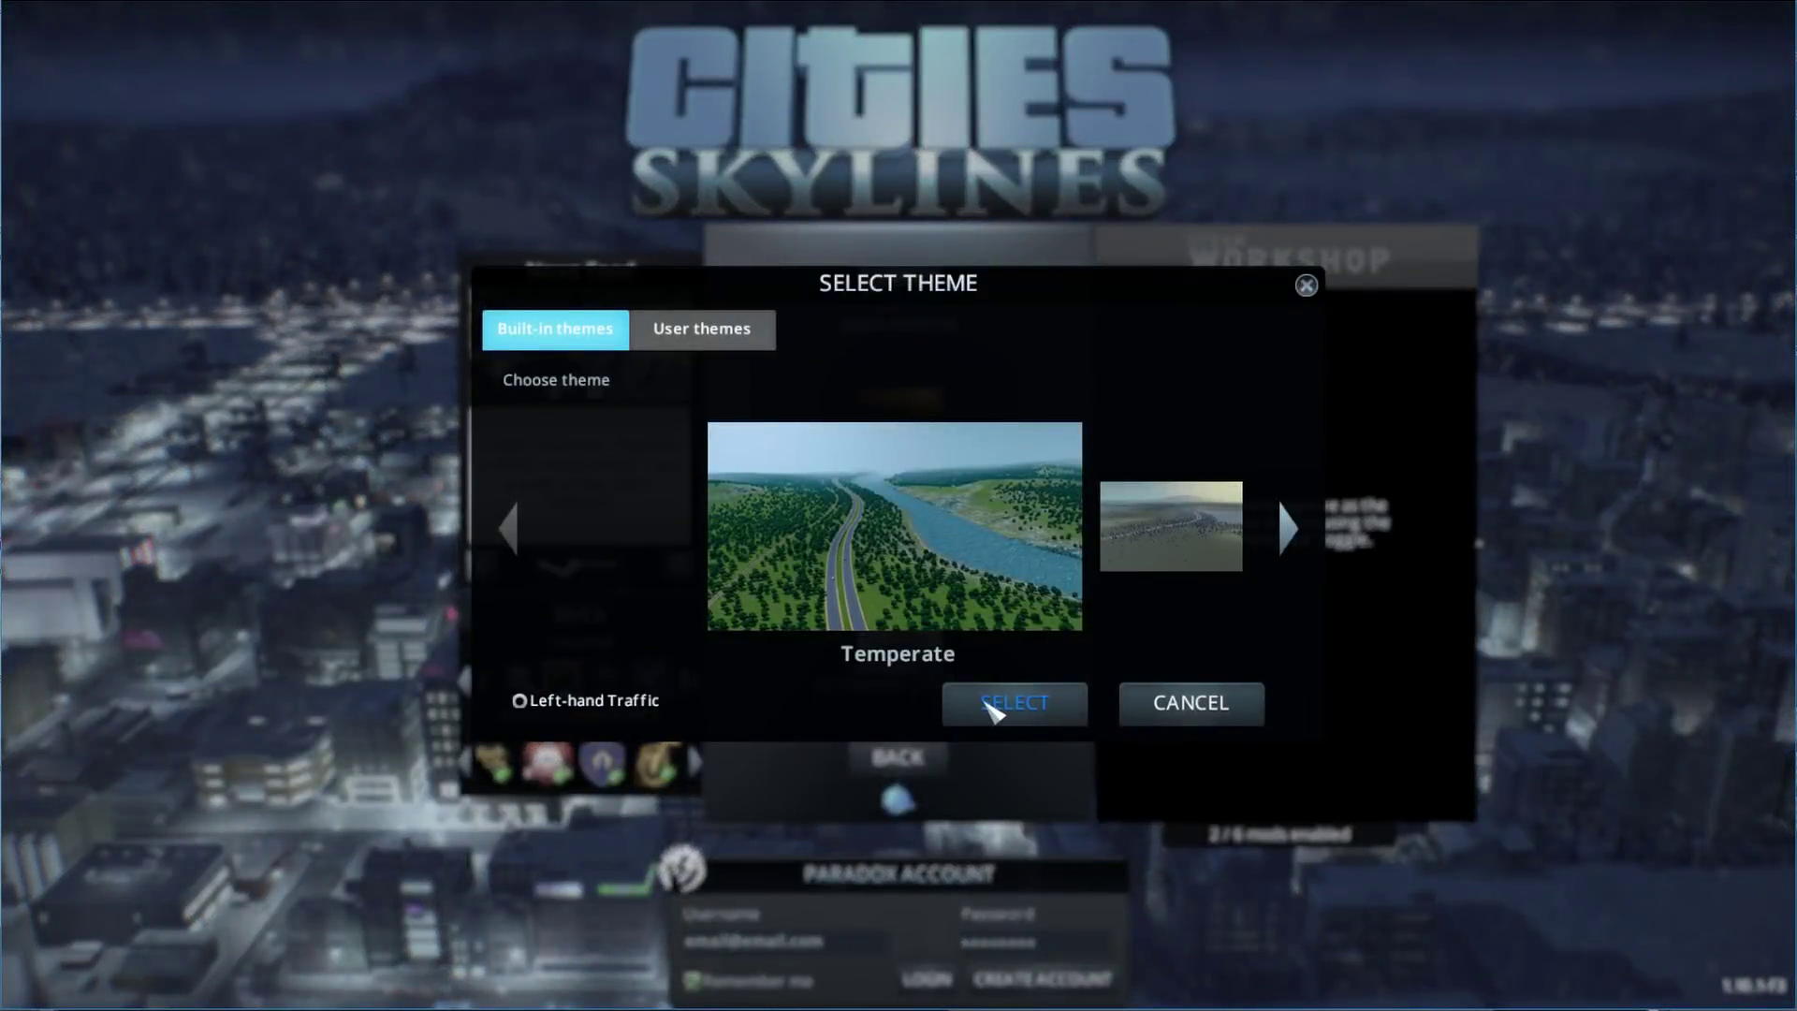
{"action": "left_click", "coordinate": [992, 704]}
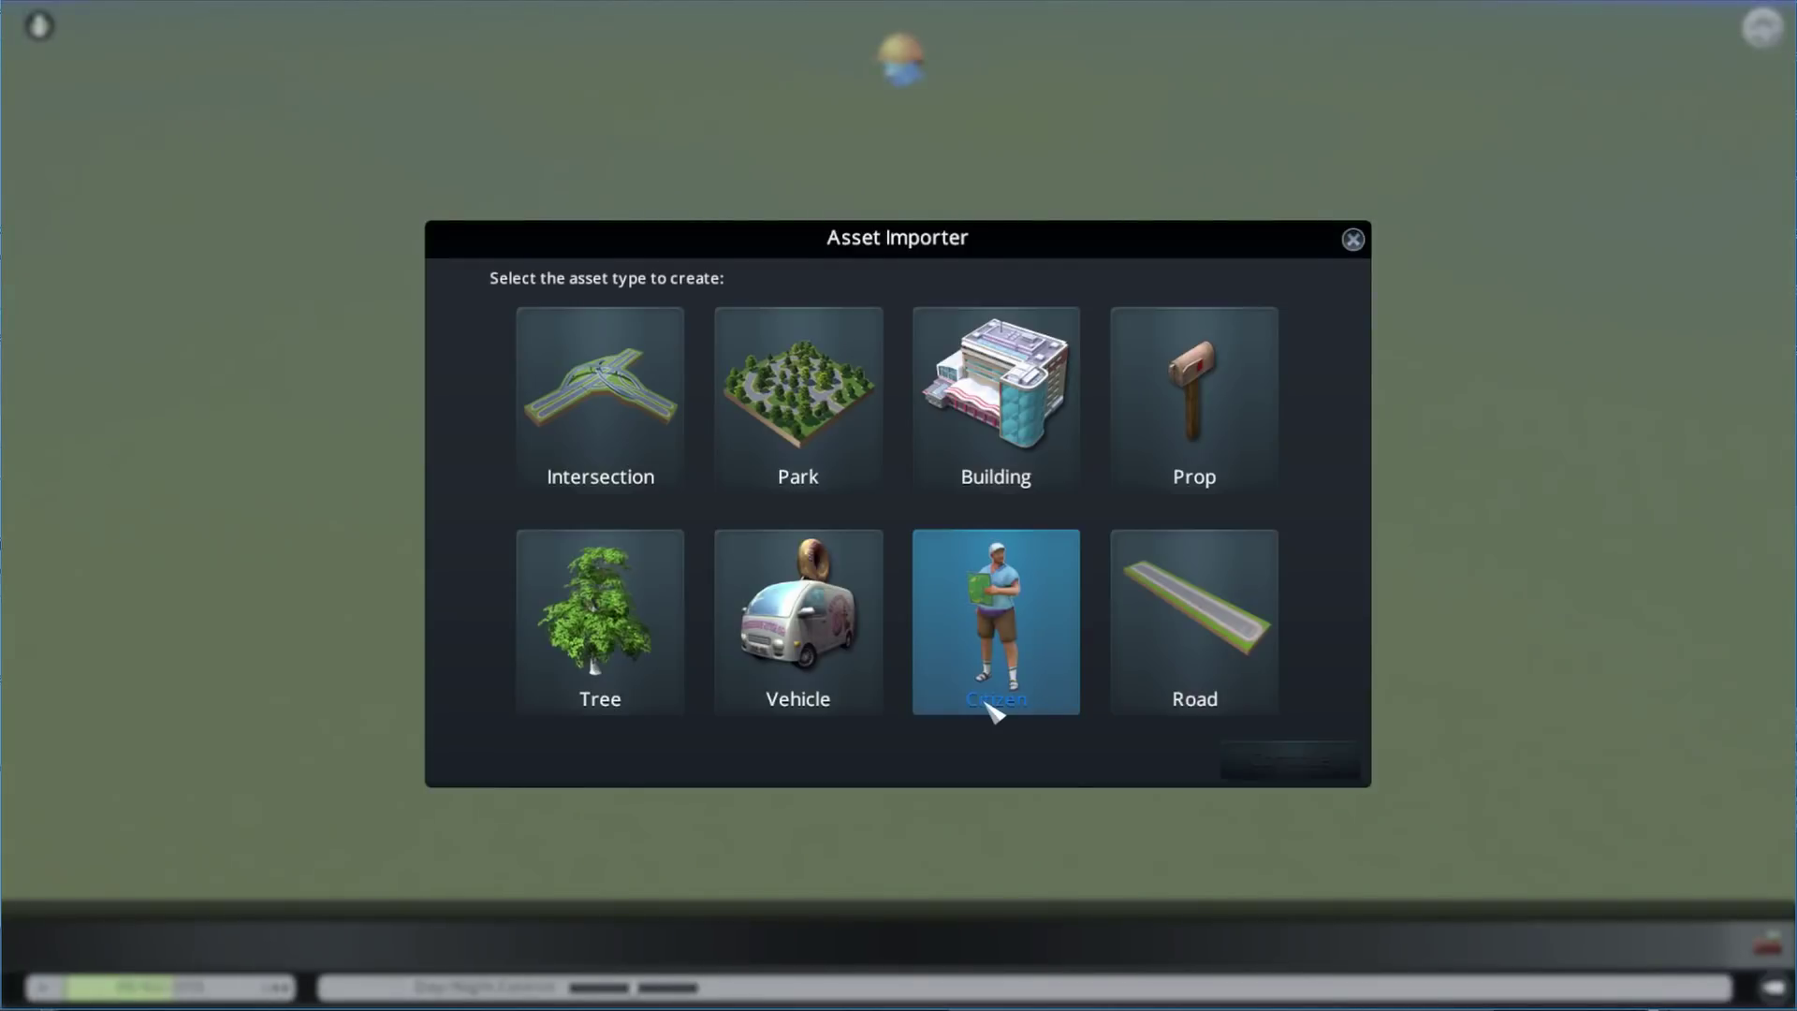
Create a new Road asset from the two-lane road template with bicycle lanes.
{"action": "left_click", "coordinate": [1136, 690]}
{"action": "left_click", "coordinate": [1272, 761]}
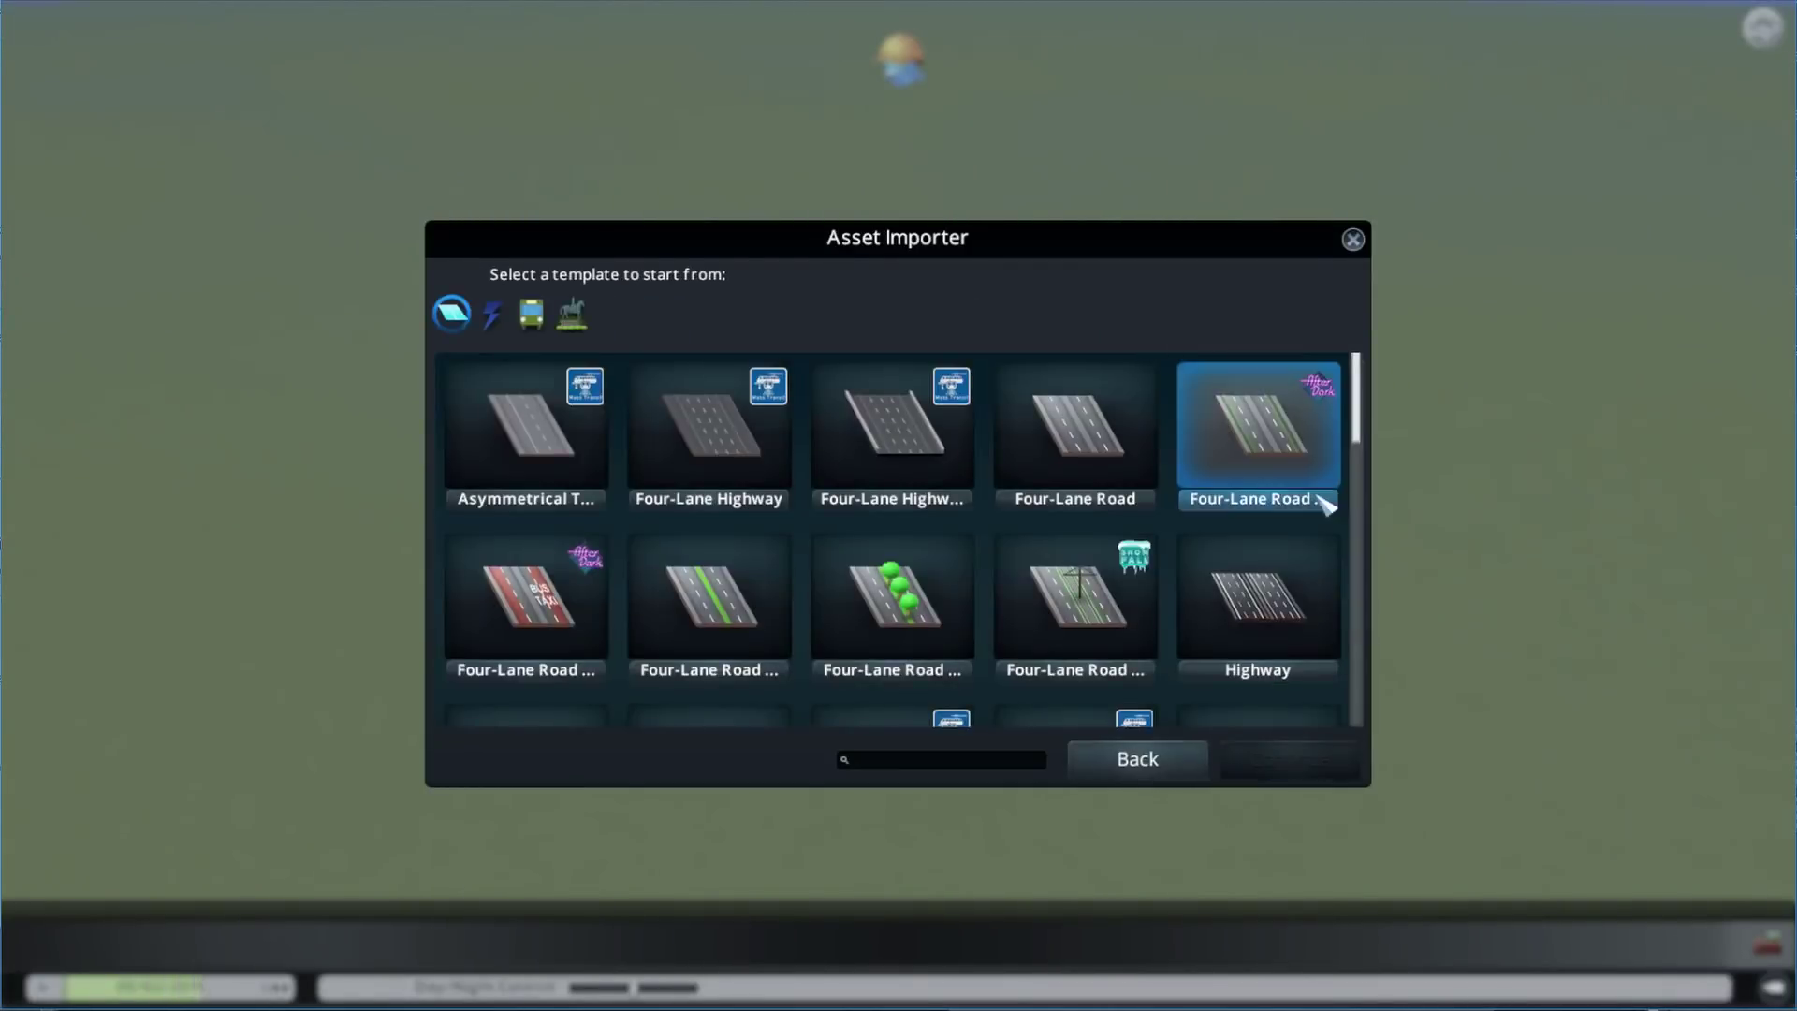
{"action": "left_click_drag", "start_coordinate": [1365, 432], "coordinate": [1364, 774]}
{"action": "left_click", "coordinate": [571, 506]}
{"action": "left_click", "coordinate": [1268, 760]}
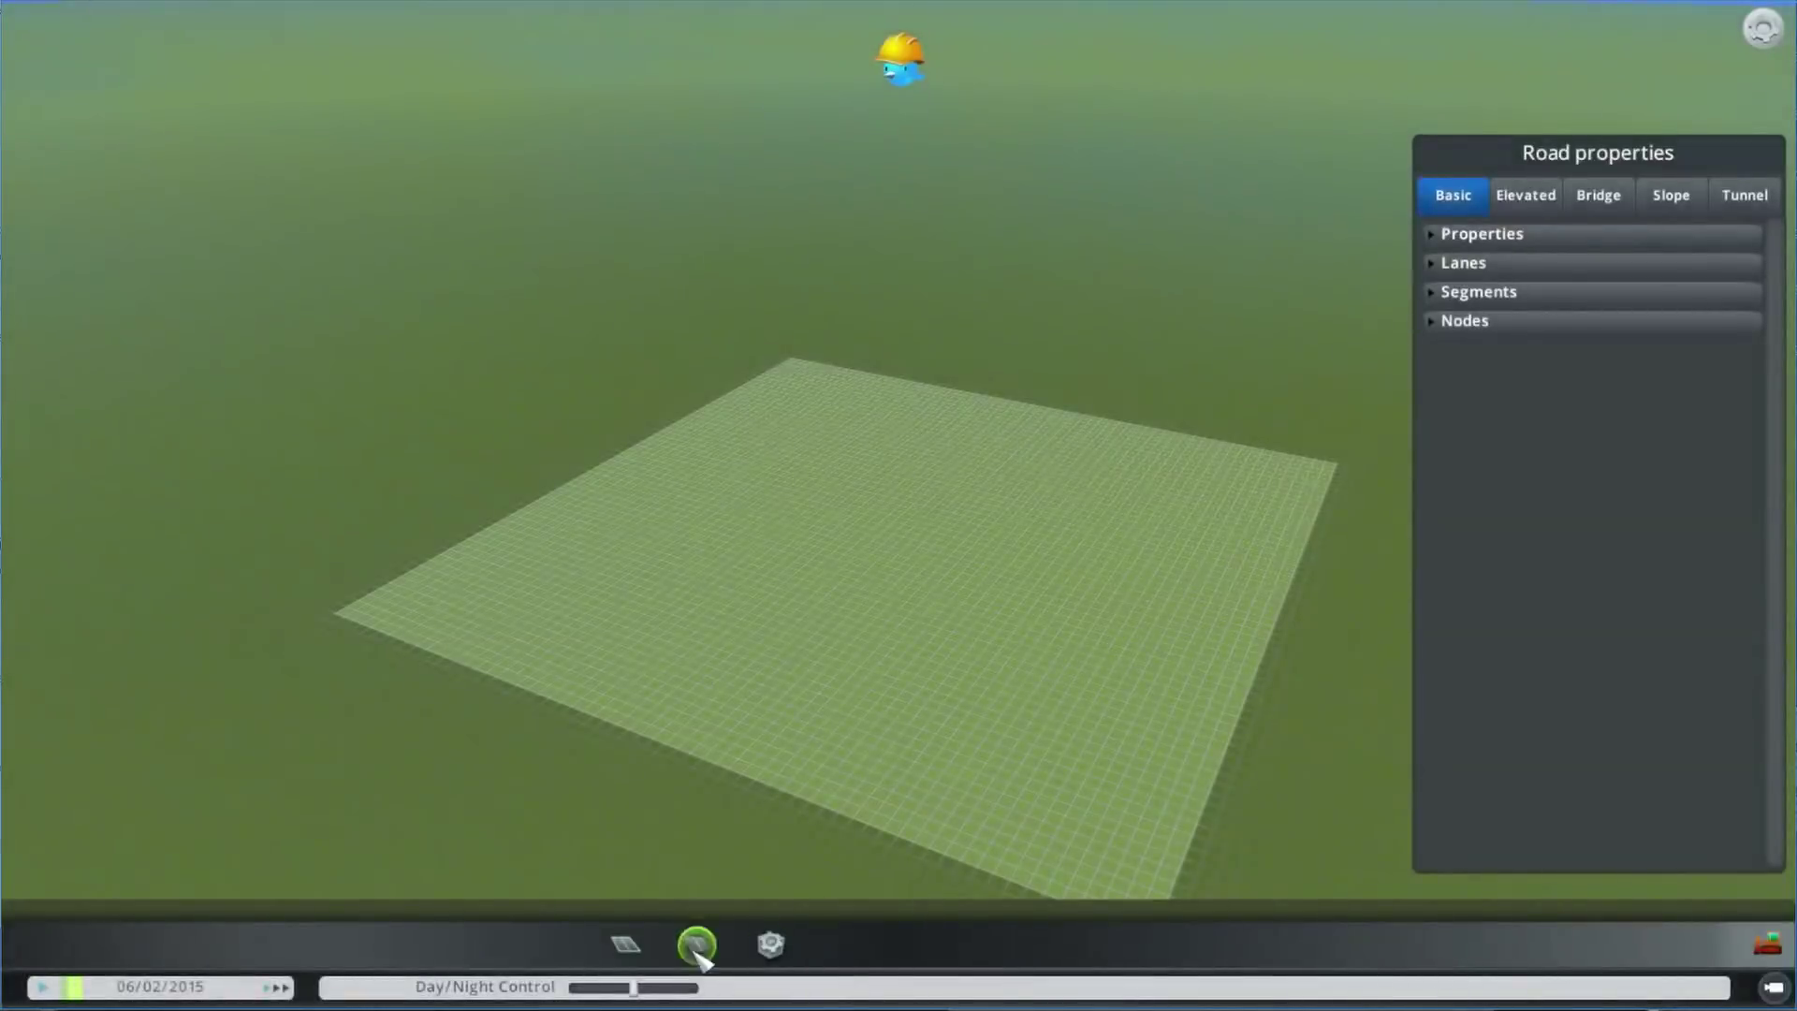
Build a straight stretch of the new road across the editor's ground grid.
{"action": "left_click", "coordinate": [625, 944]}
{"action": "scroll", "coordinate": [690, 674], "scroll_direction": "up", "scroll_amount": 5}
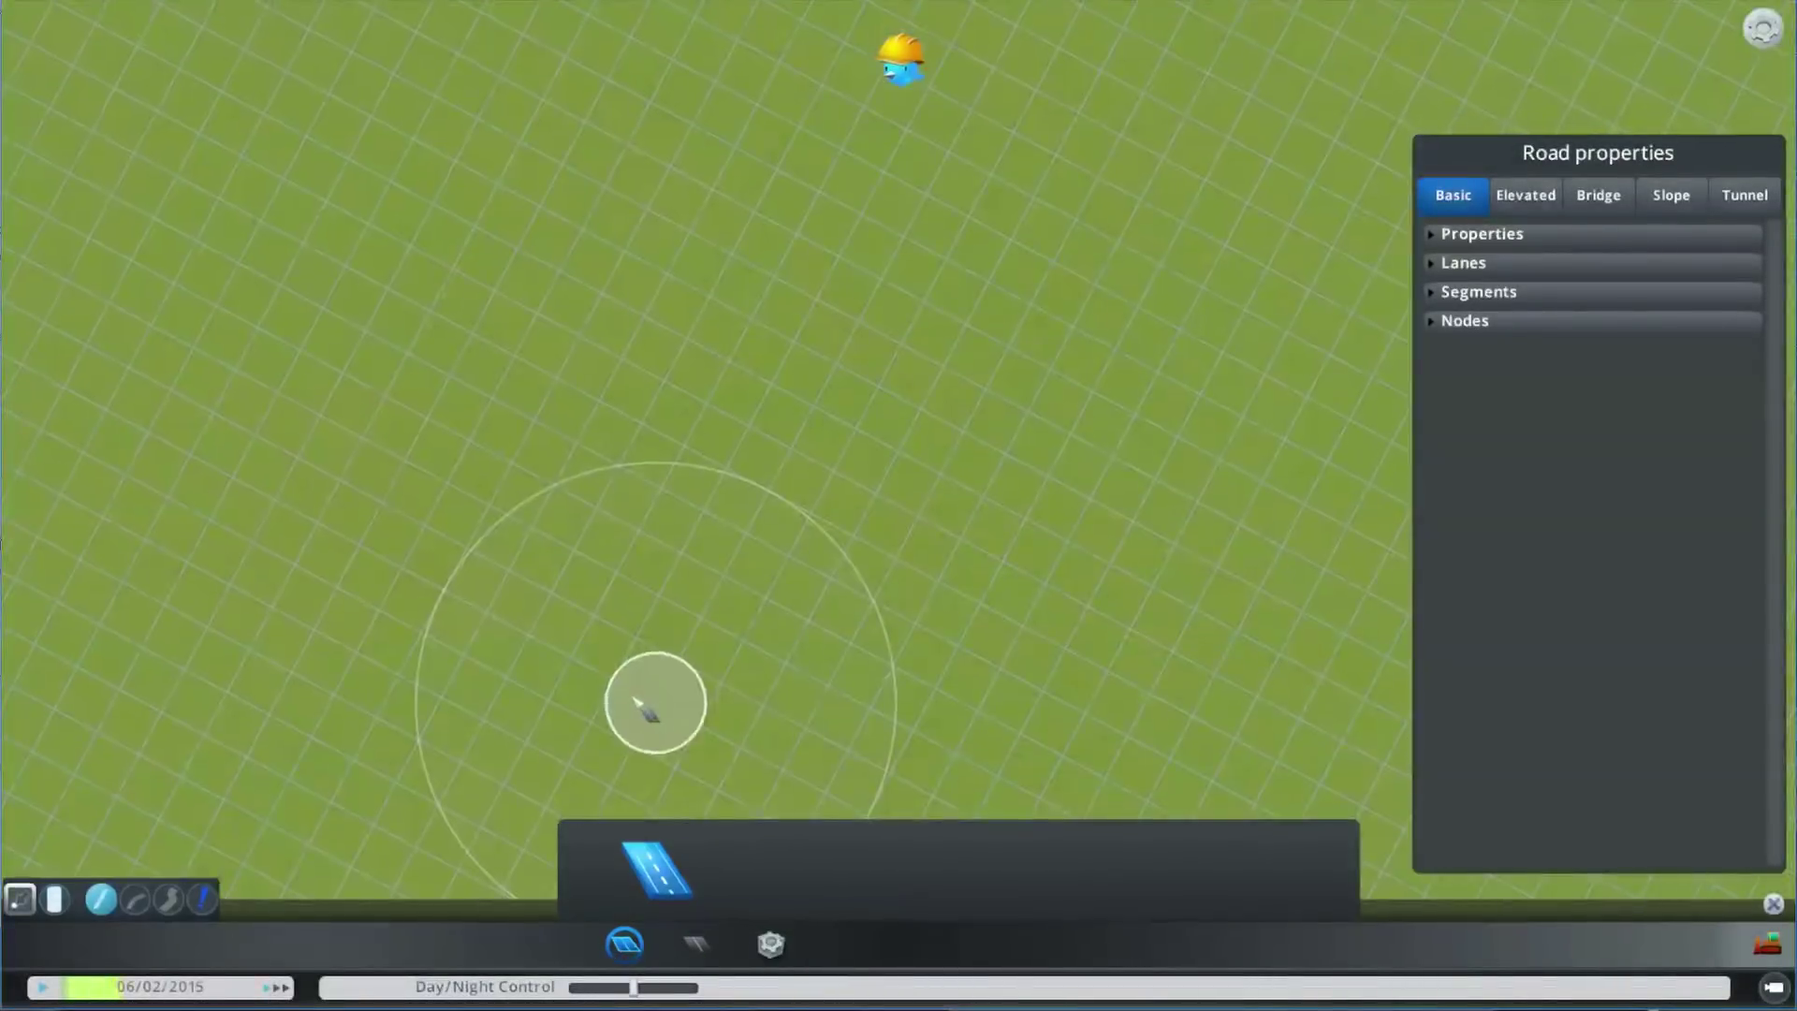
{"action": "left_click", "coordinate": [656, 707]}
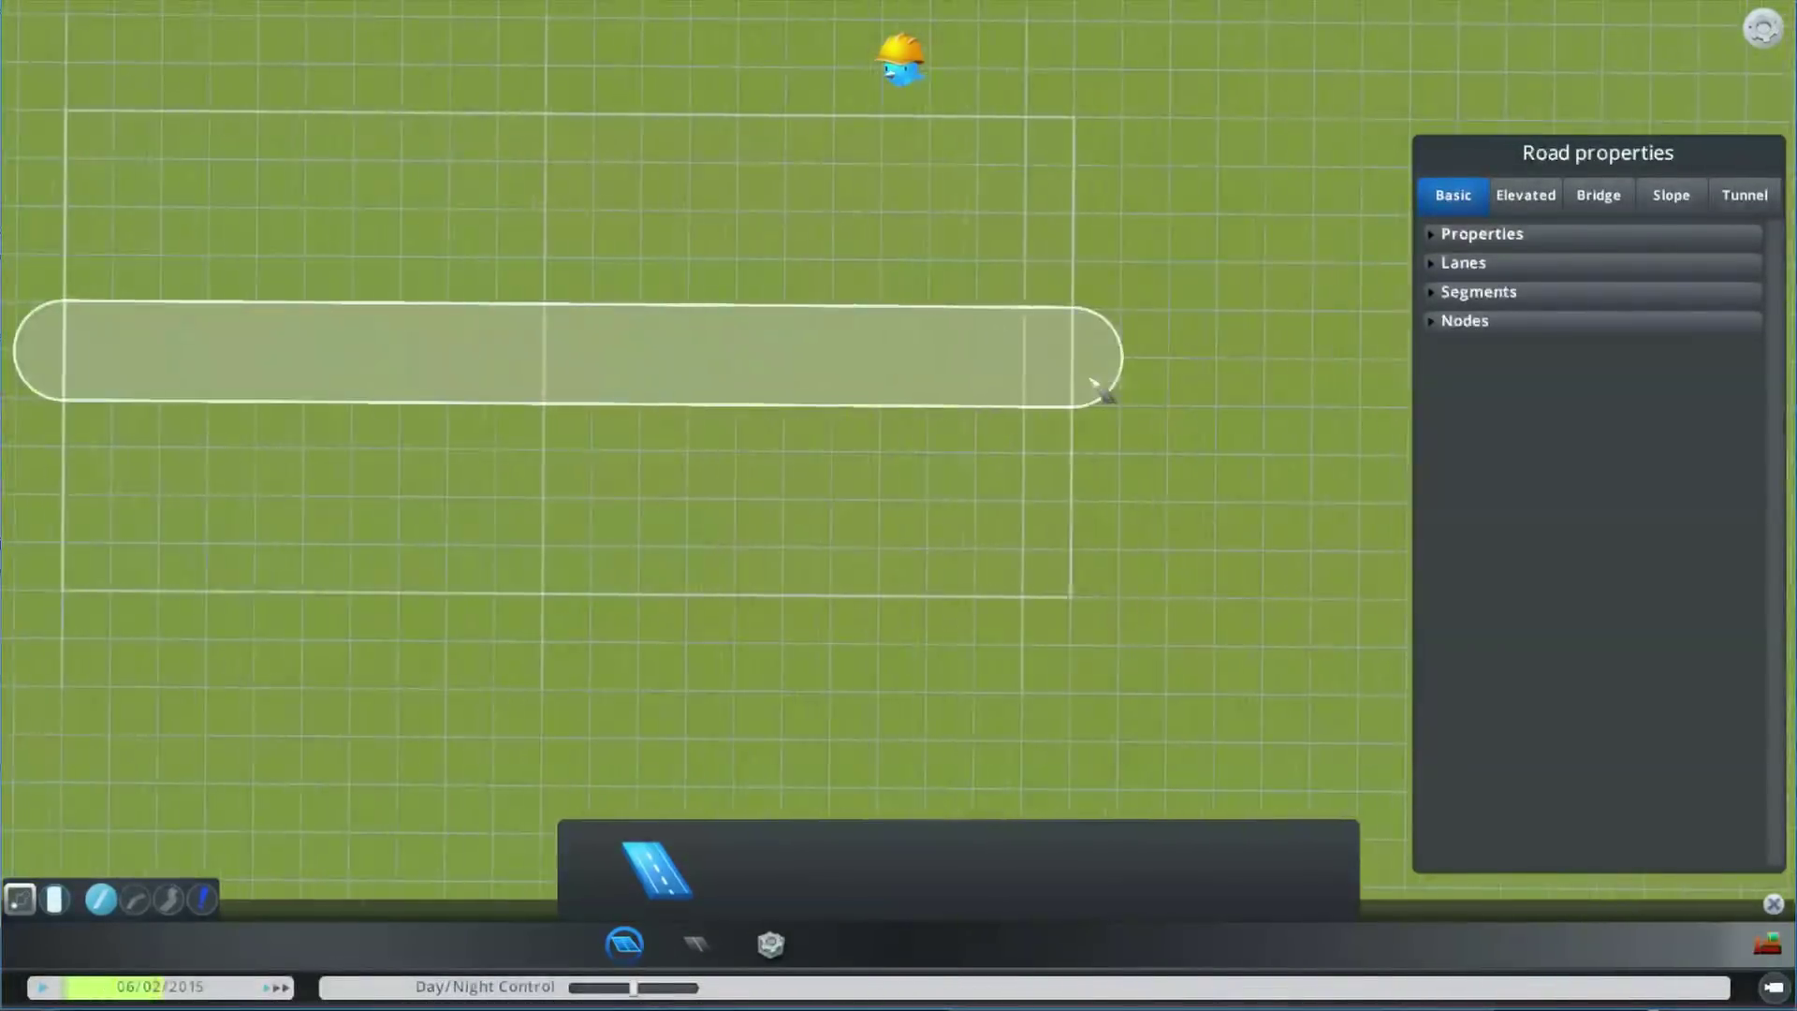
{"action": "left_click", "coordinate": [1161, 367]}
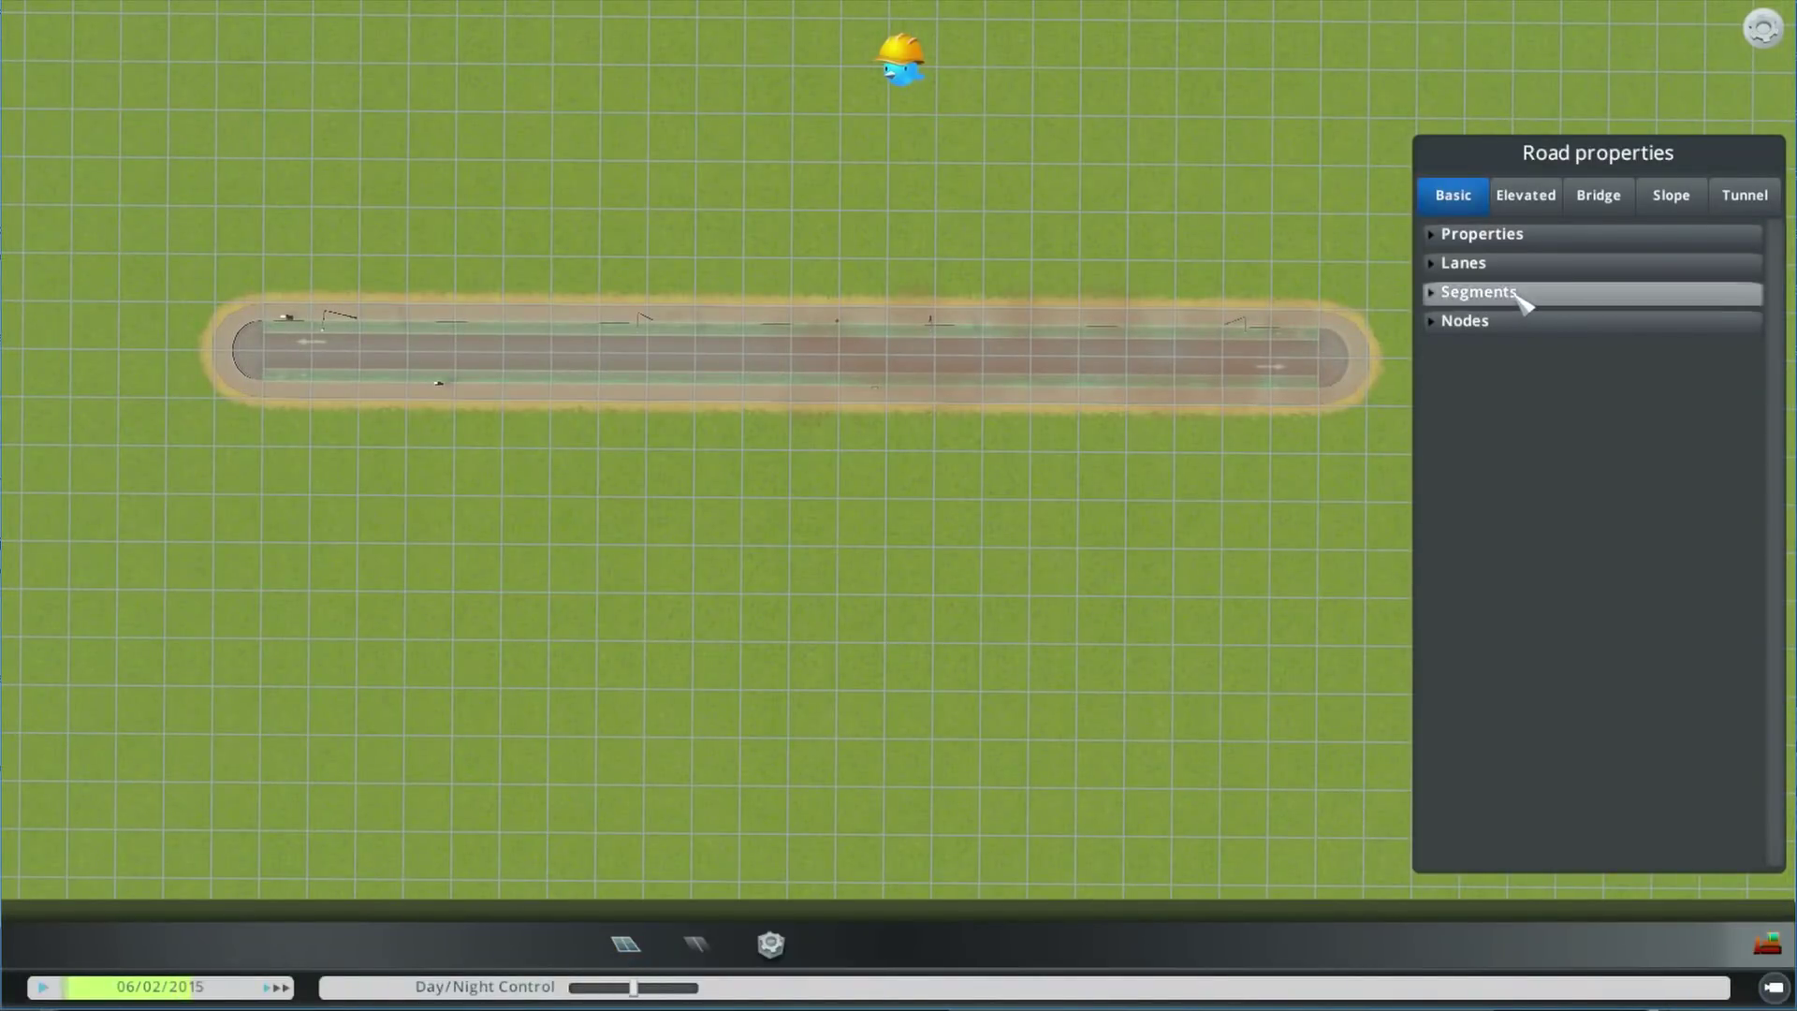
Replace the SmallRoadSegment model with the imported tutorialroad.obj at scale 1.
{"action": "left_click", "coordinate": [1518, 298]}
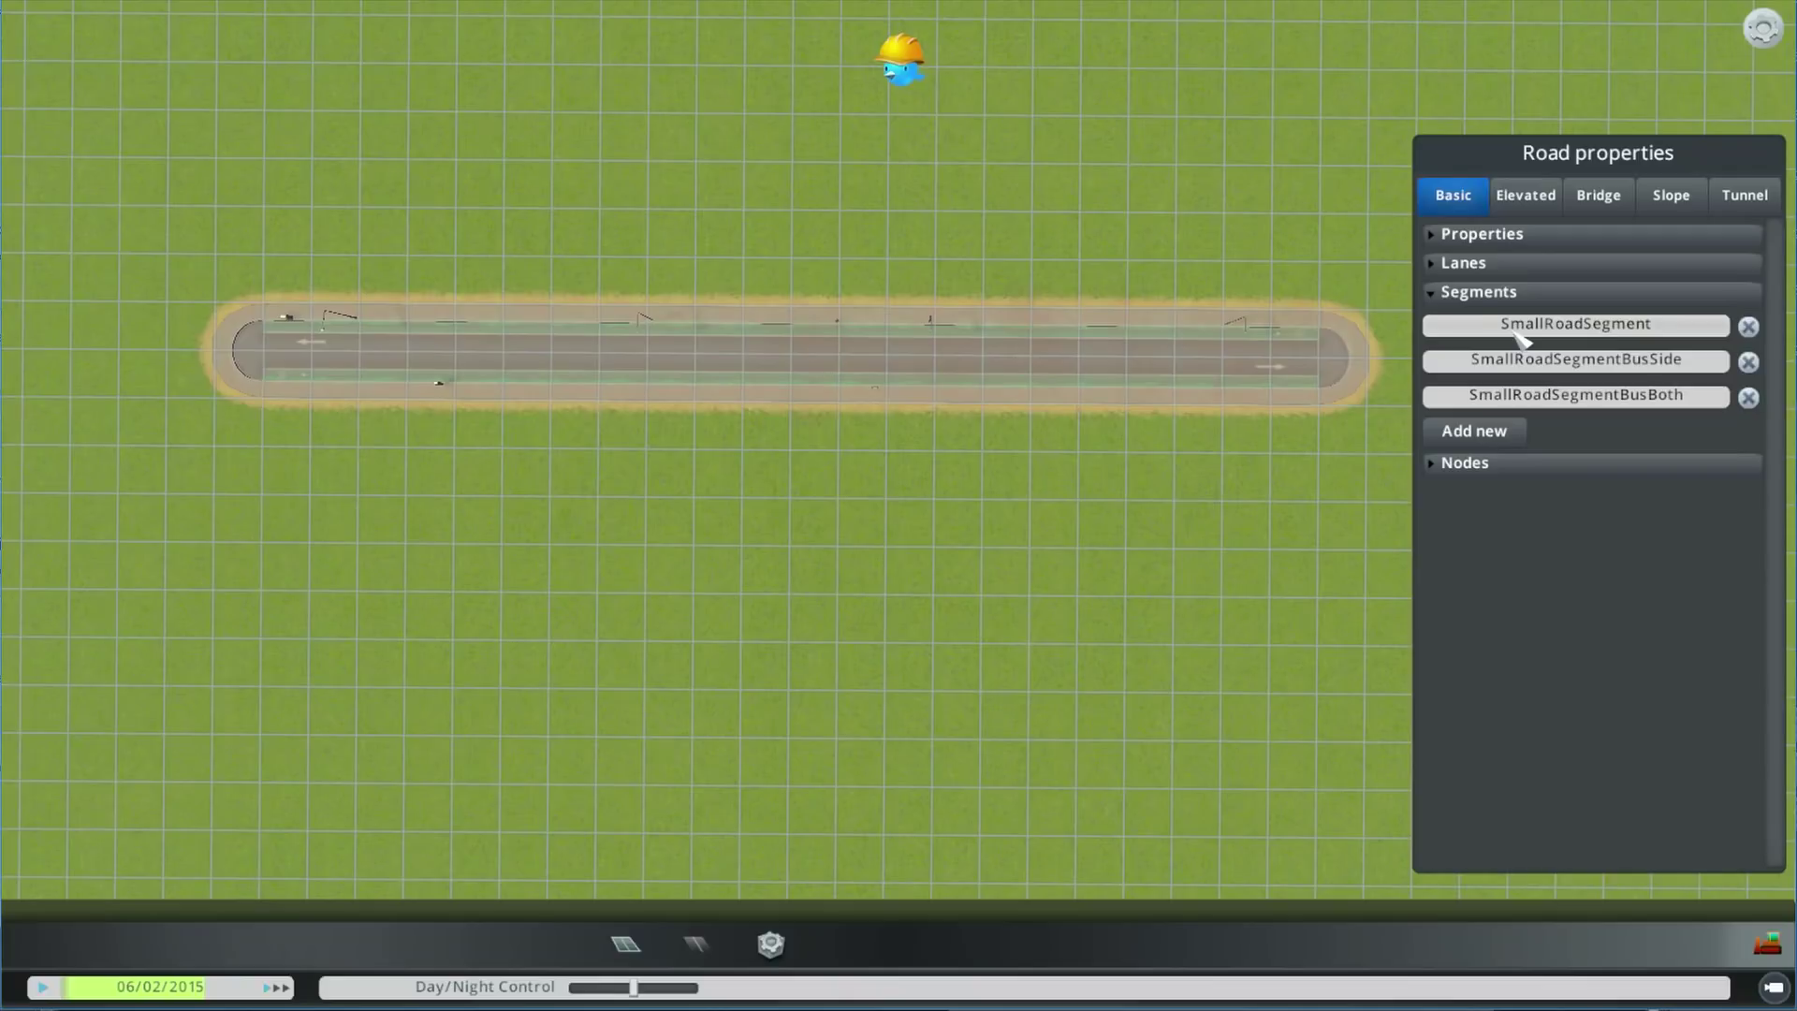
{"action": "left_click", "coordinate": [1516, 327]}
{"action": "left_click", "coordinate": [1234, 417]}
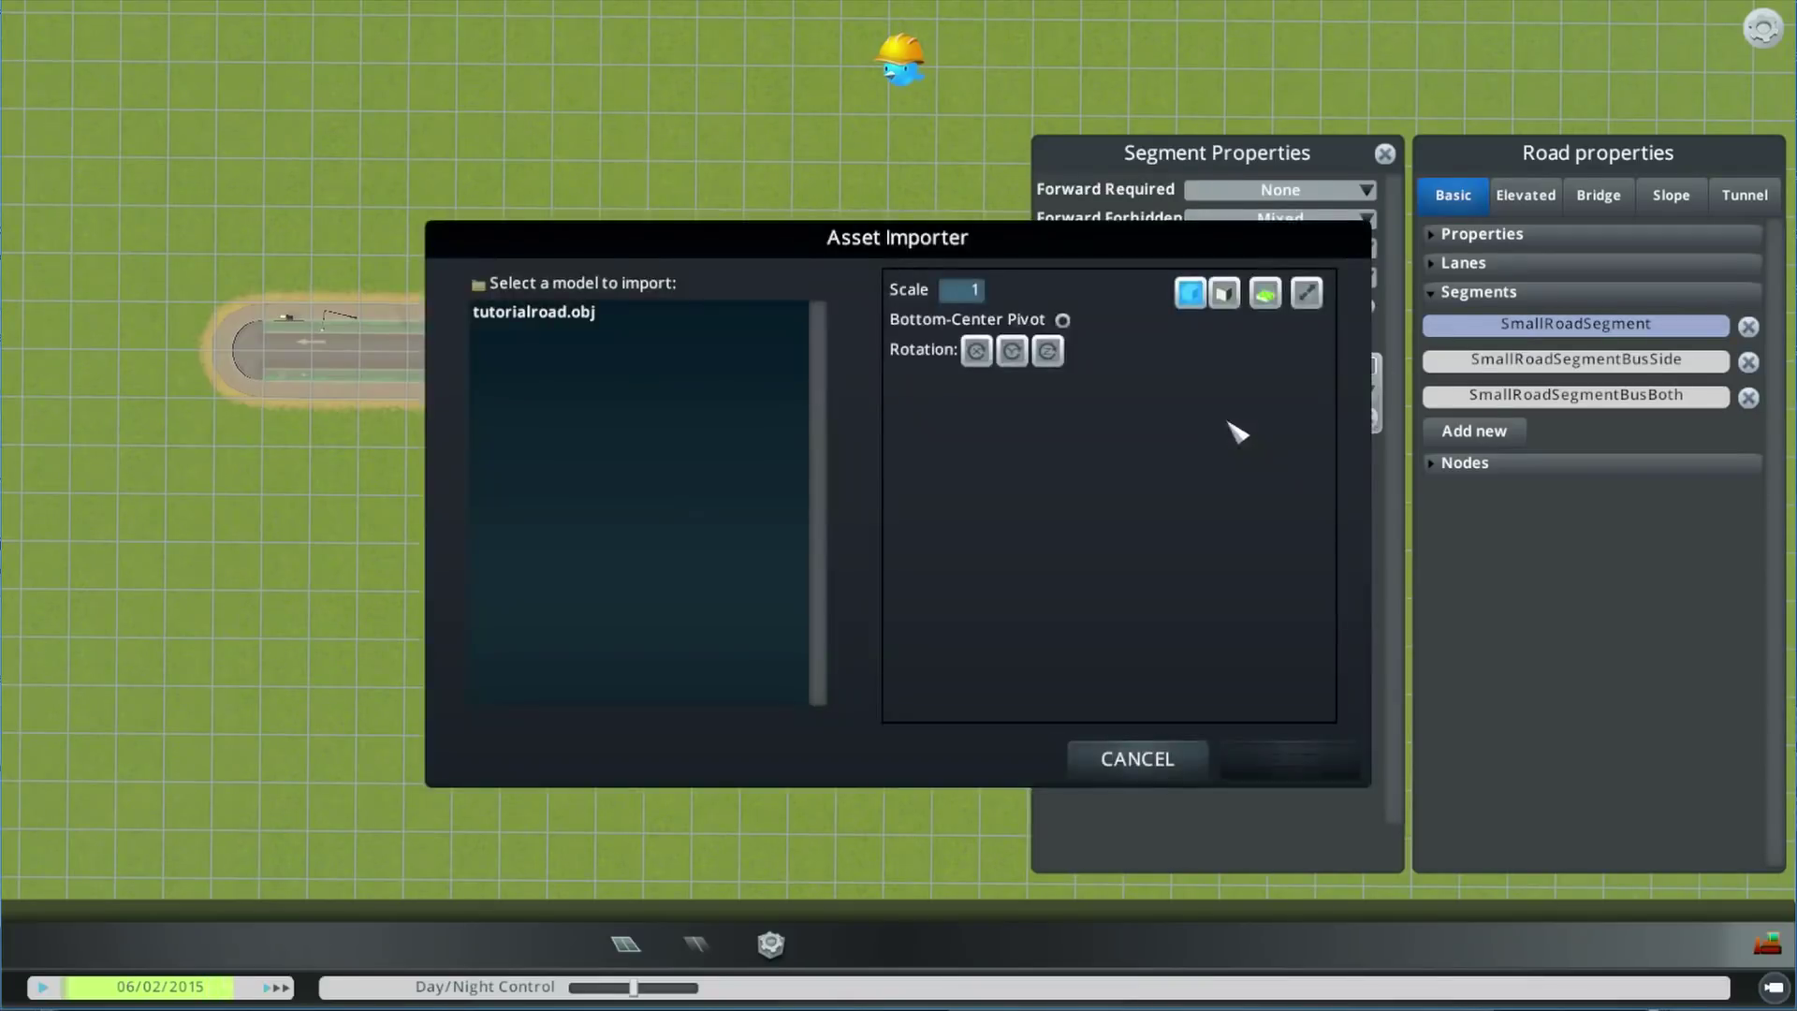
{"action": "left_click", "coordinate": [560, 314]}
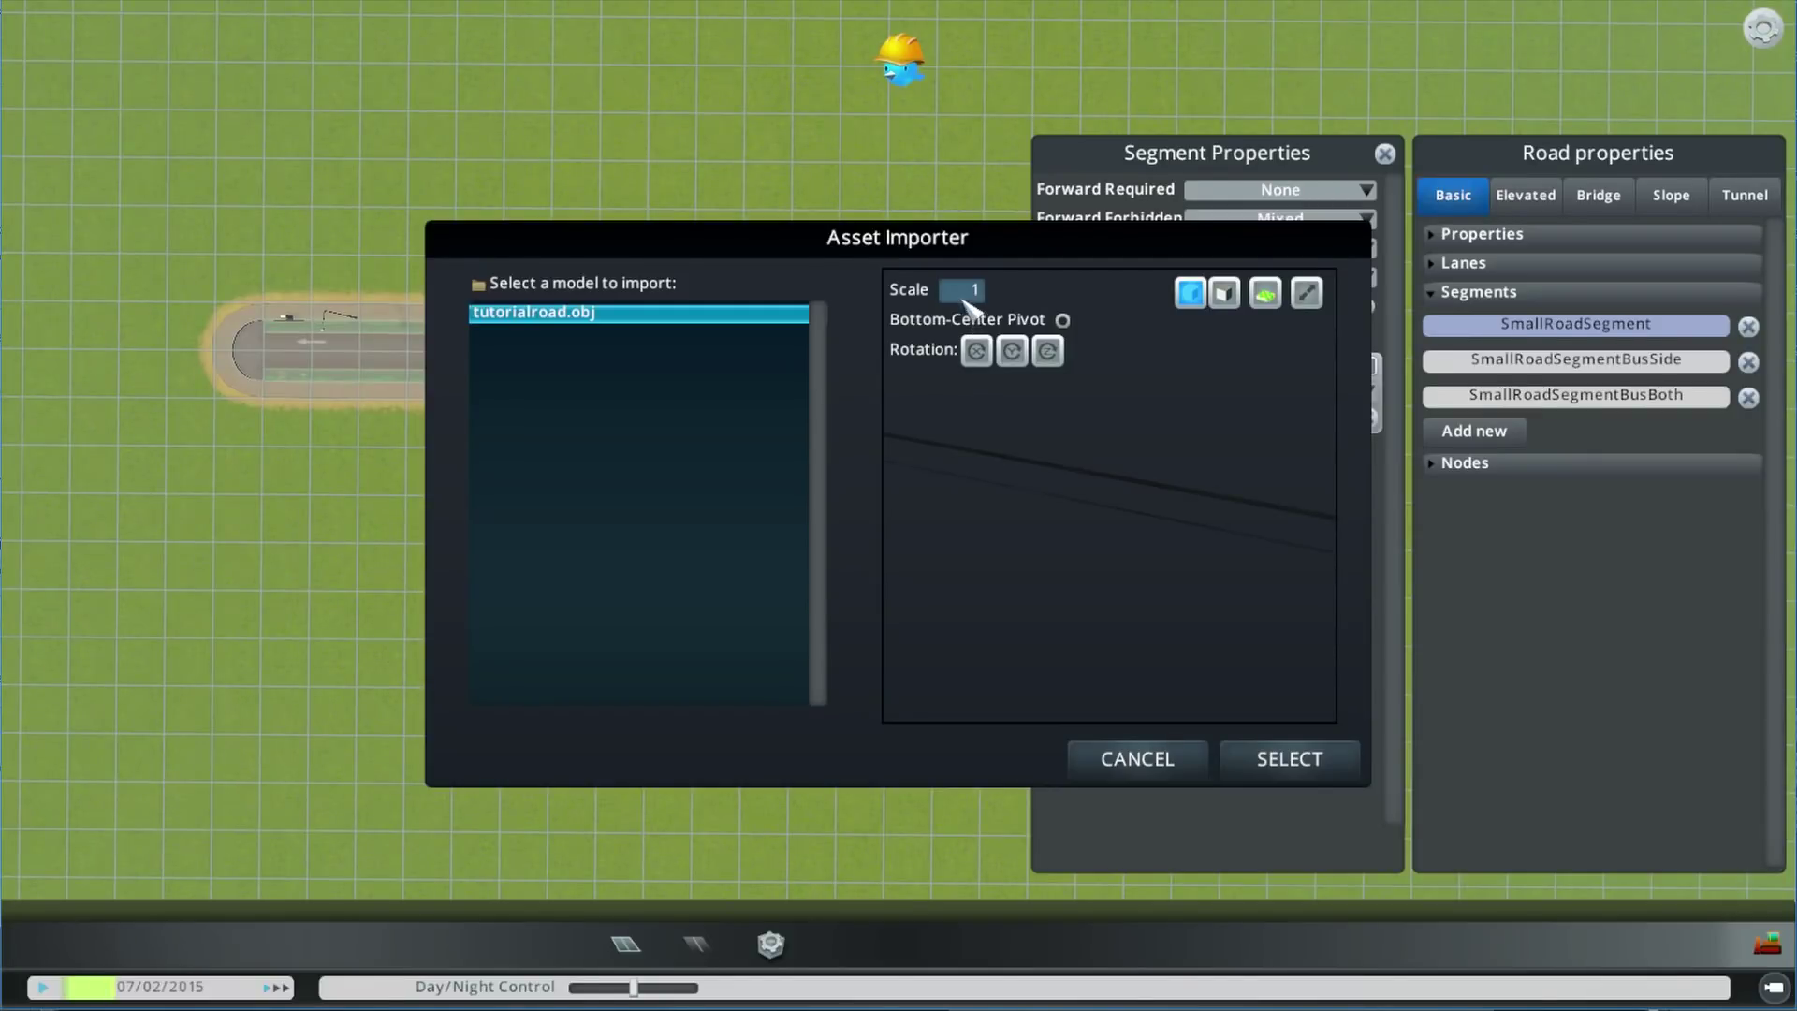
{"action": "left_click", "coordinate": [1301, 762]}
Examine the retextured road and show the lane properties of the bicycle lane at position 4.
{"action": "key", "text": "q"}
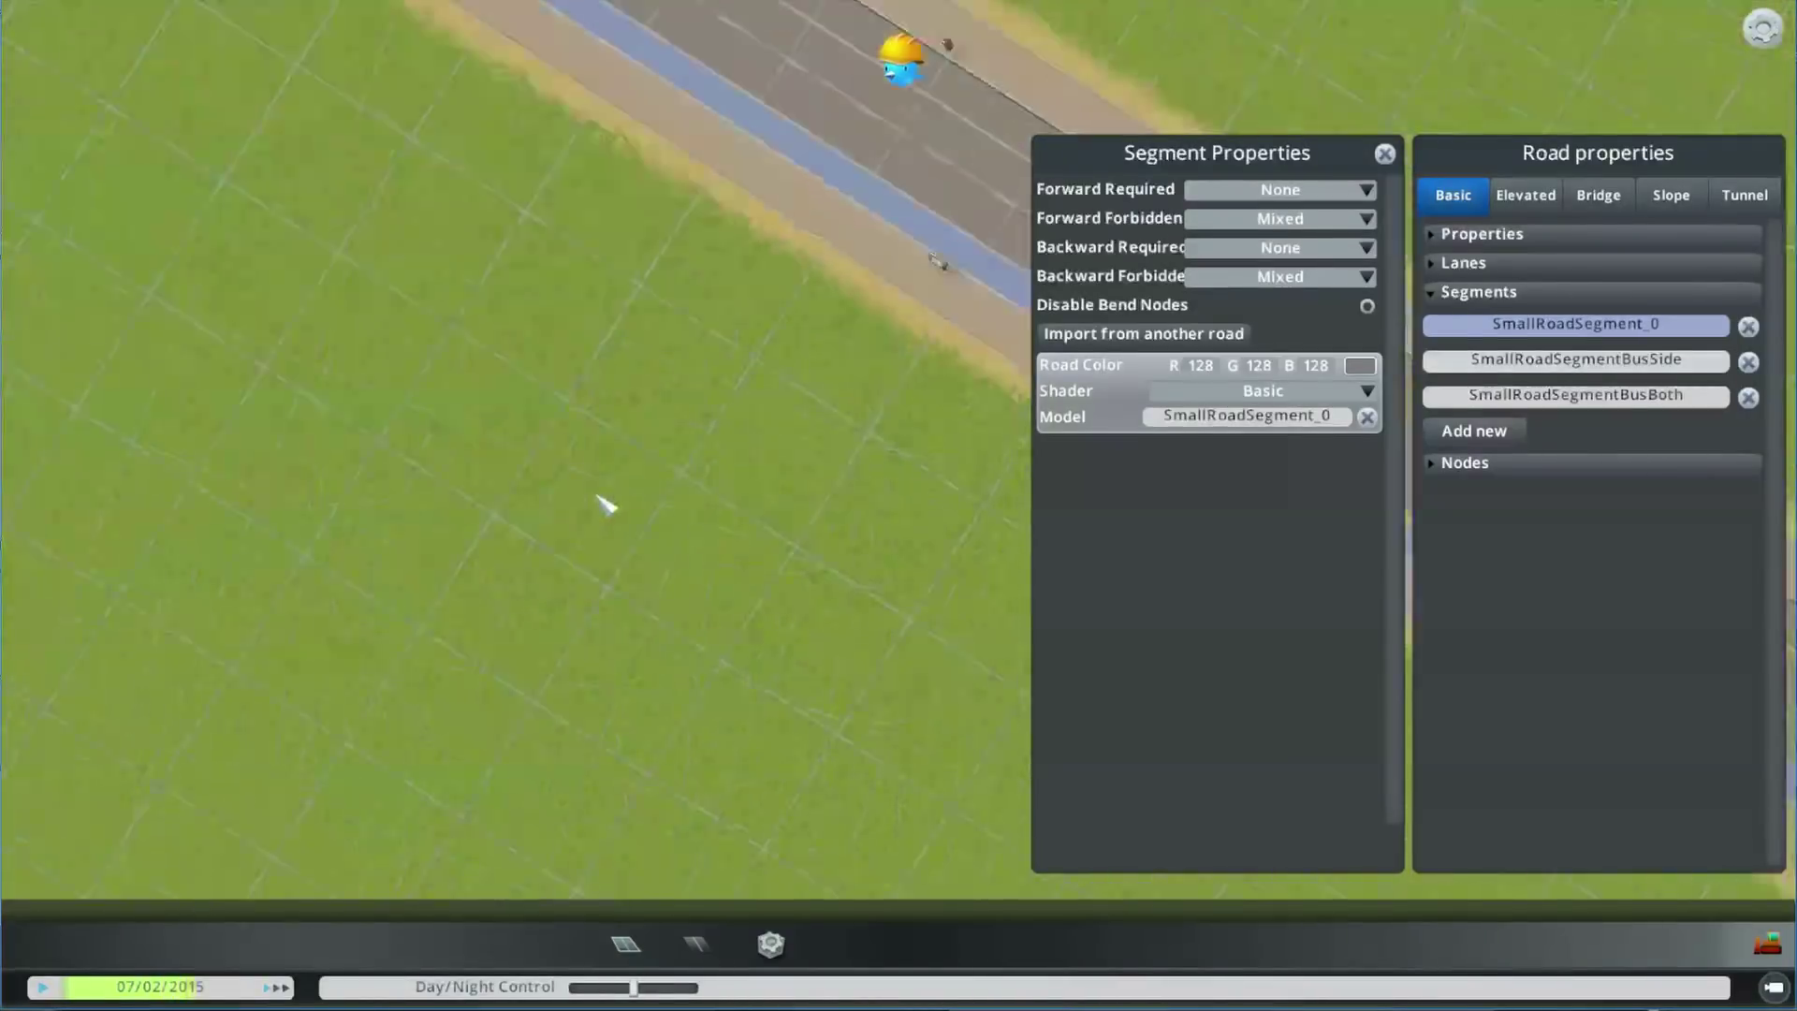
{"action": "scroll", "coordinate": [606, 503], "scroll_direction": "up", "scroll_amount": 5}
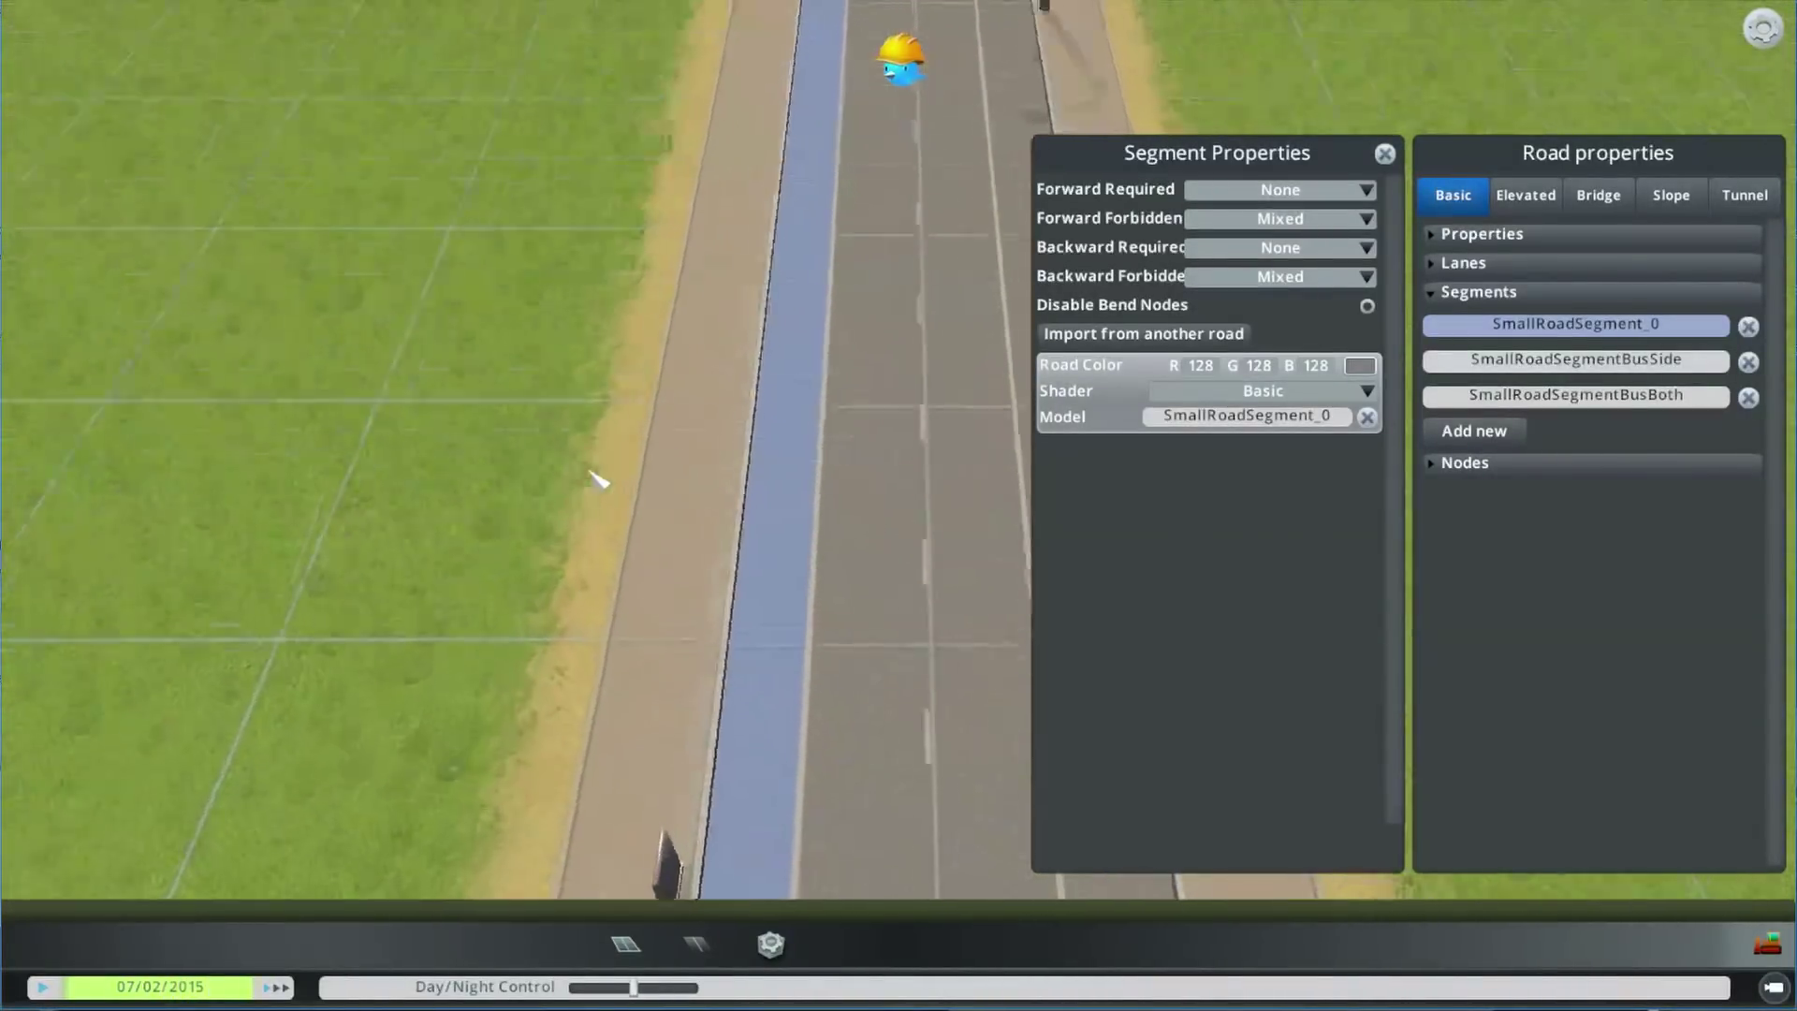
{"action": "key", "text": "d"}
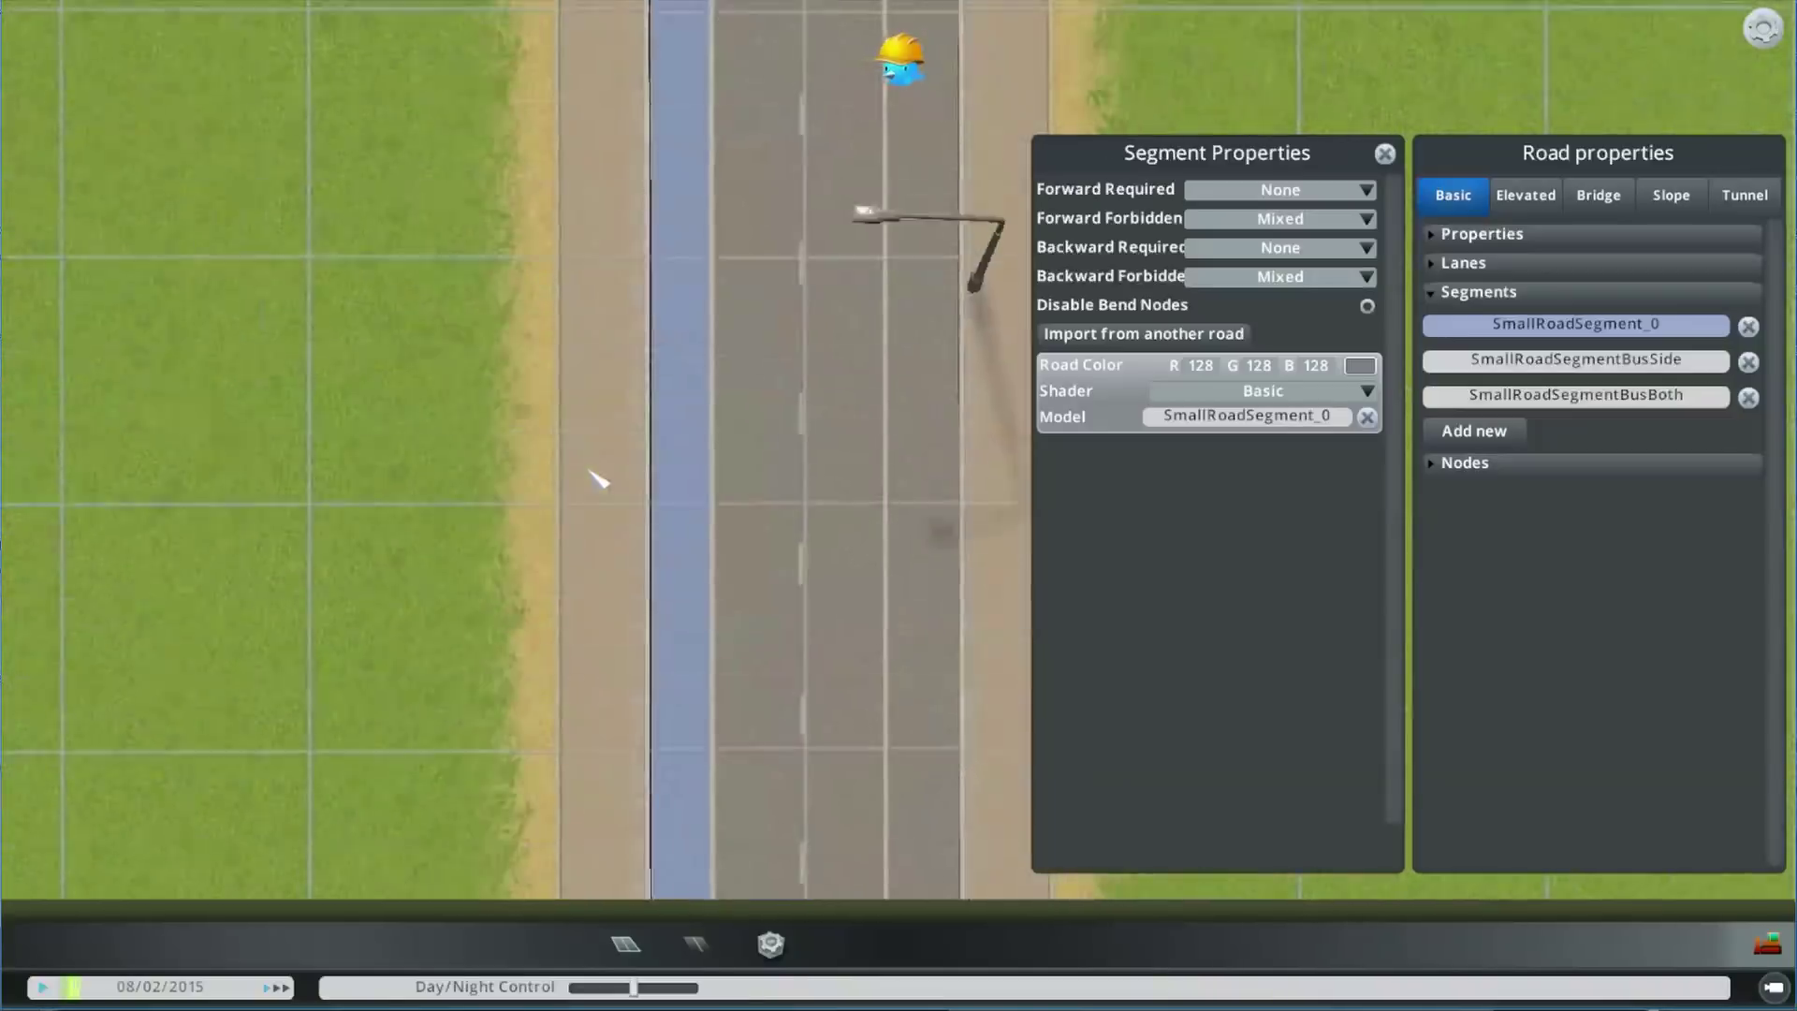
{"action": "key", "text": "e"}
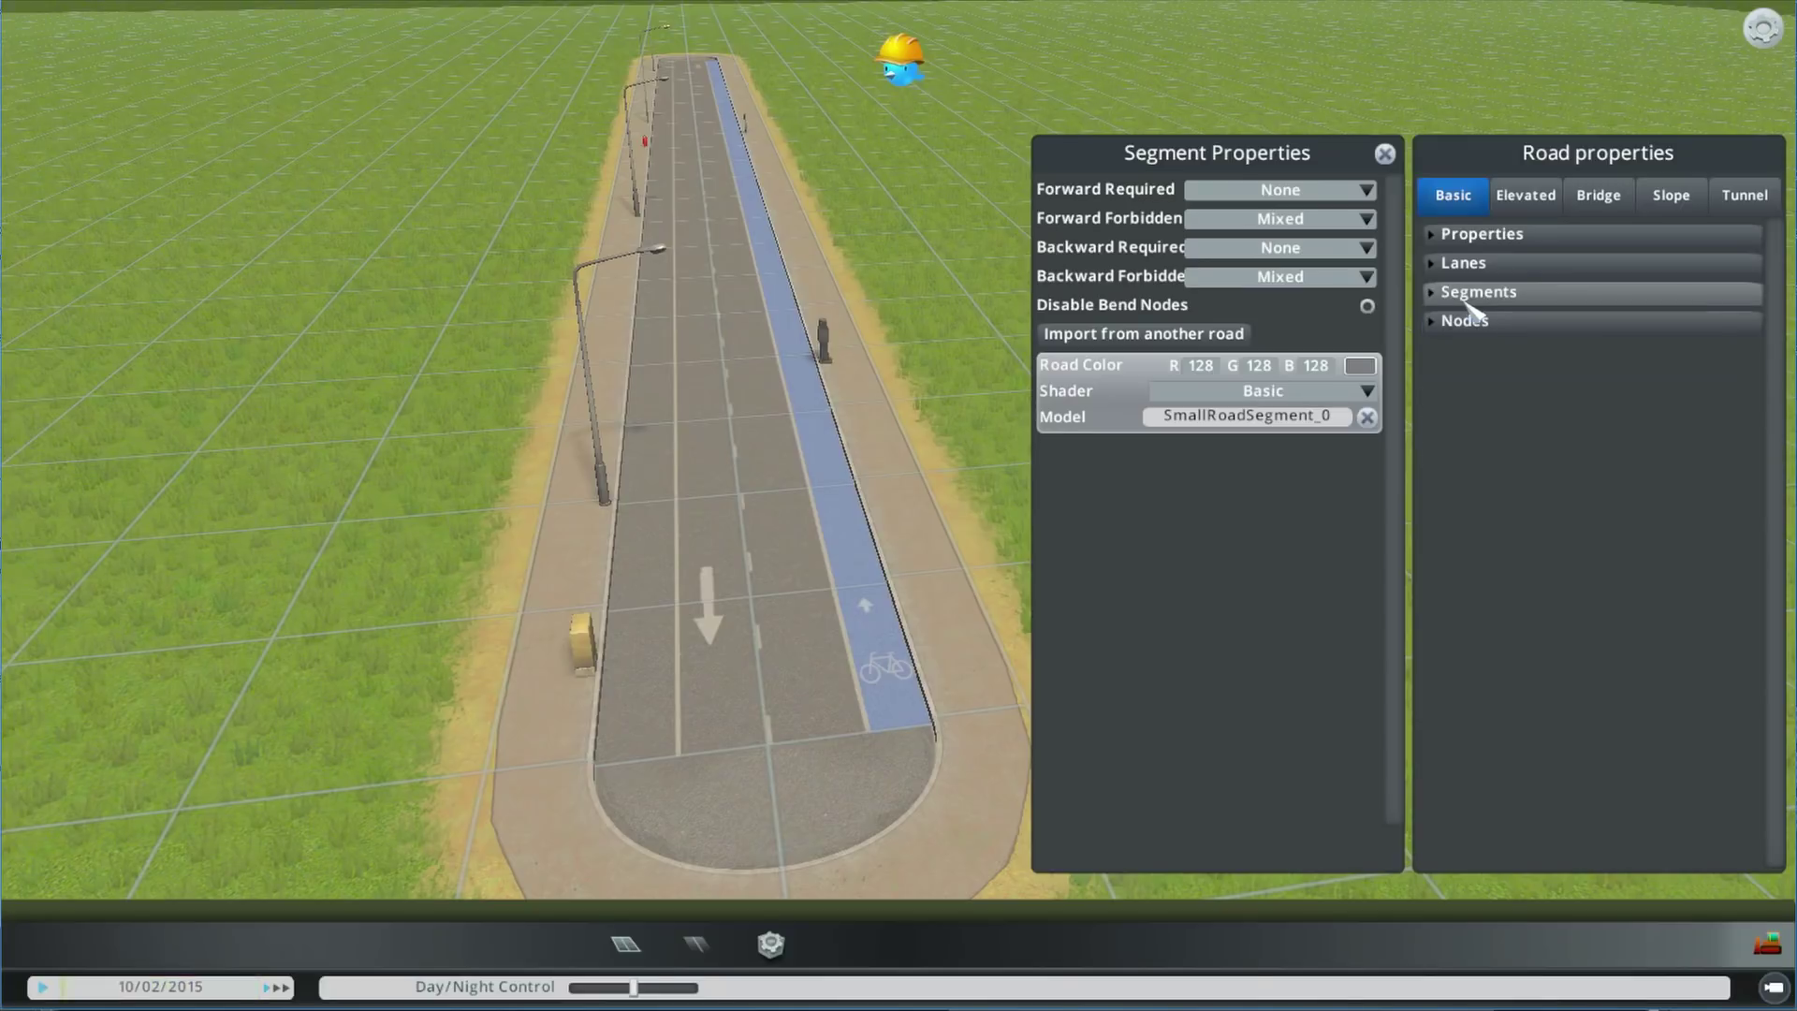
{"action": "left_click", "coordinate": [1470, 263]}
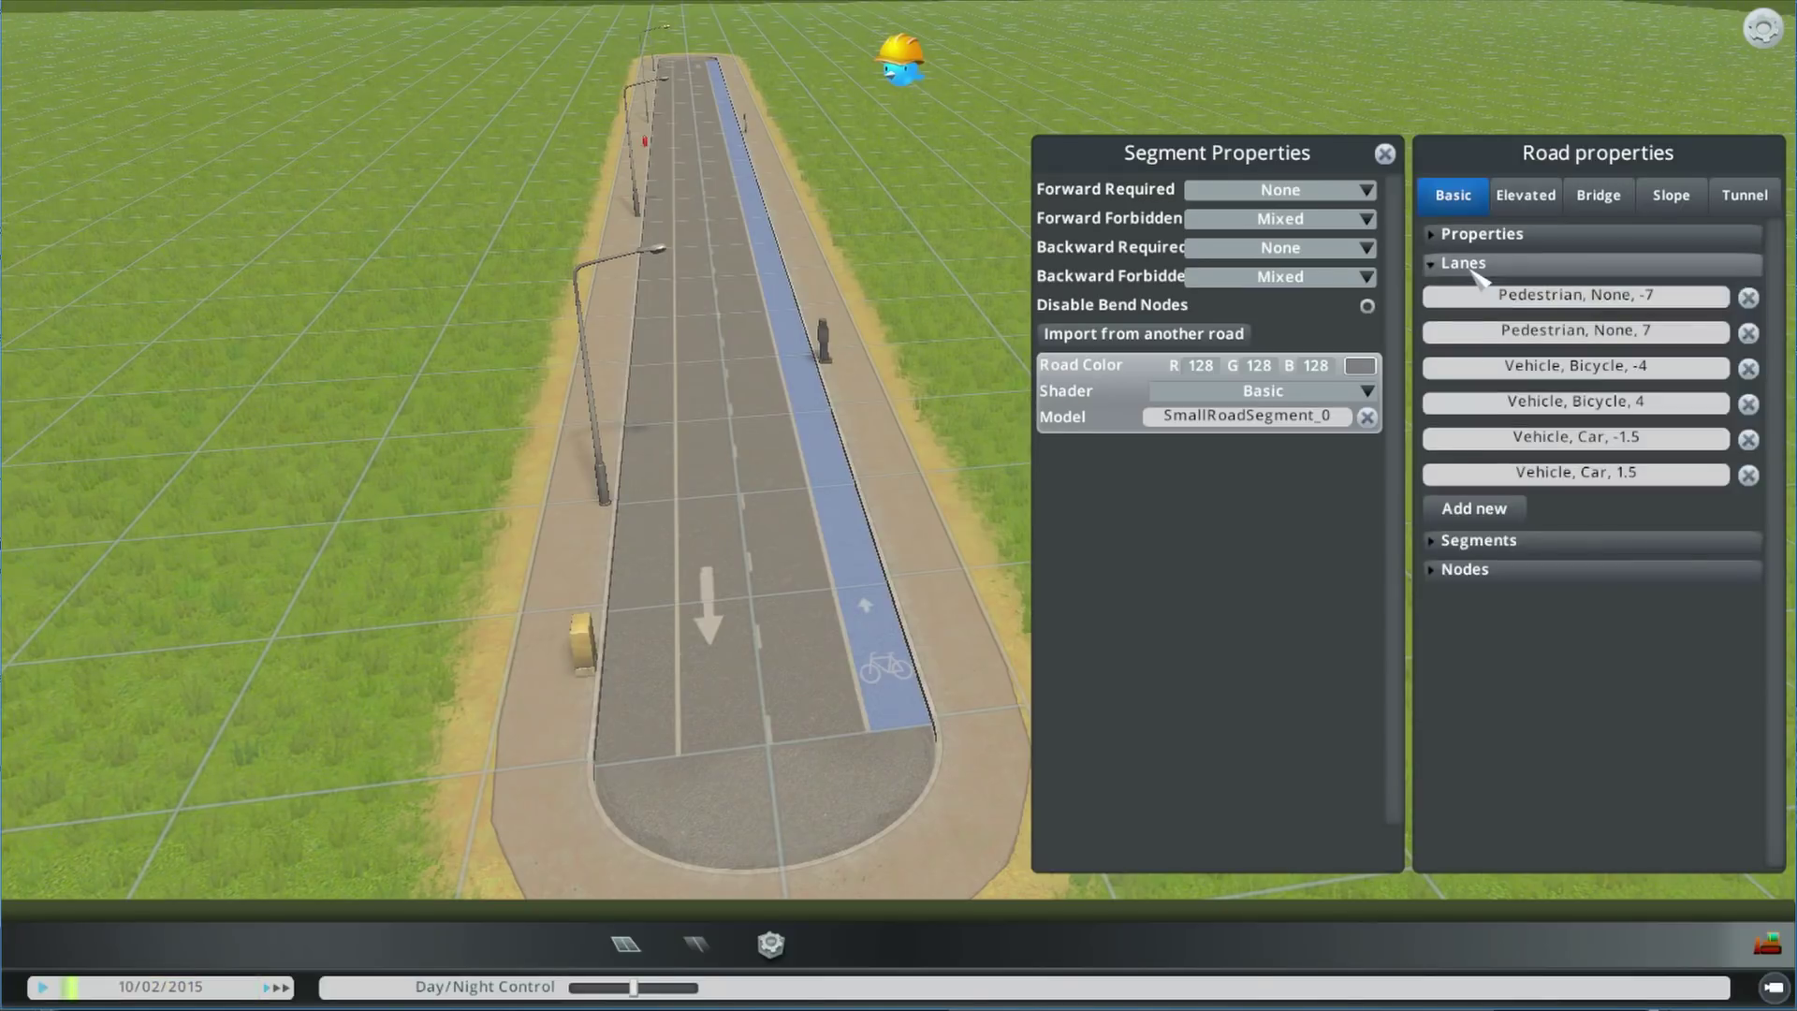
{"action": "left_click", "coordinate": [1536, 400]}
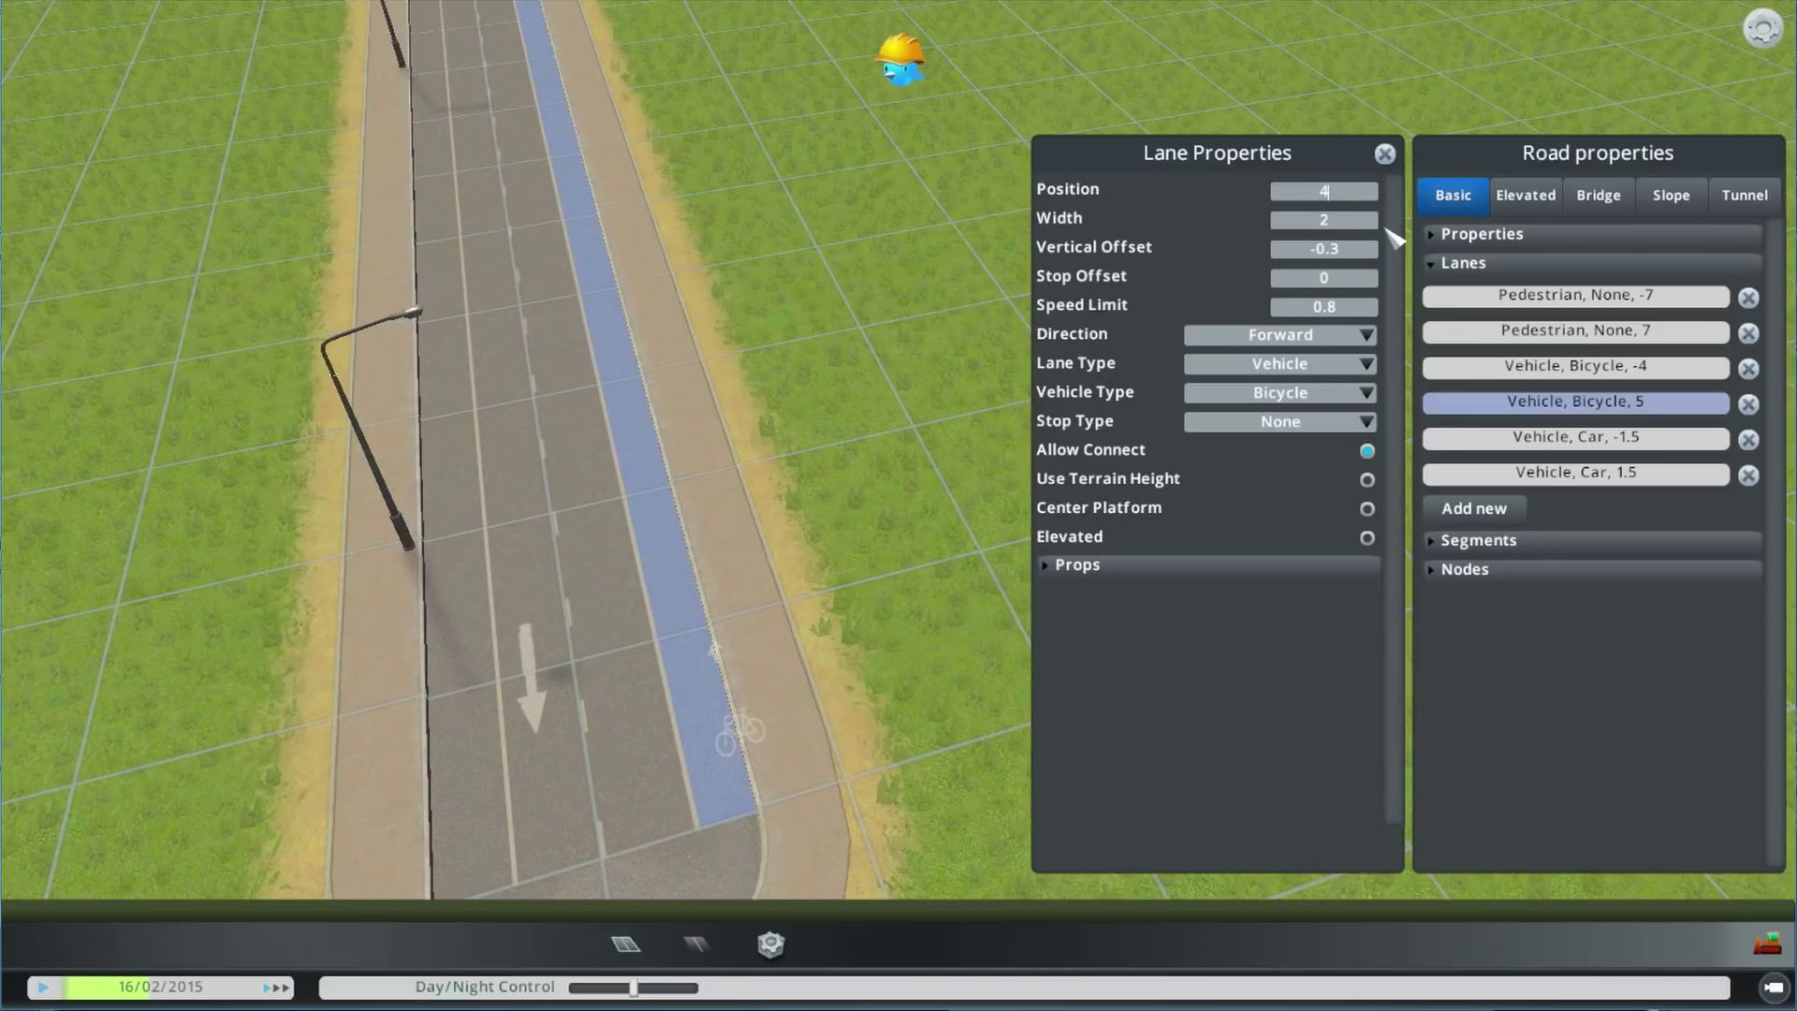
Change the bicycle lane at position -4 to lane type Parking with vehicle type Car.
{"action": "left_click", "coordinate": [1573, 370]}
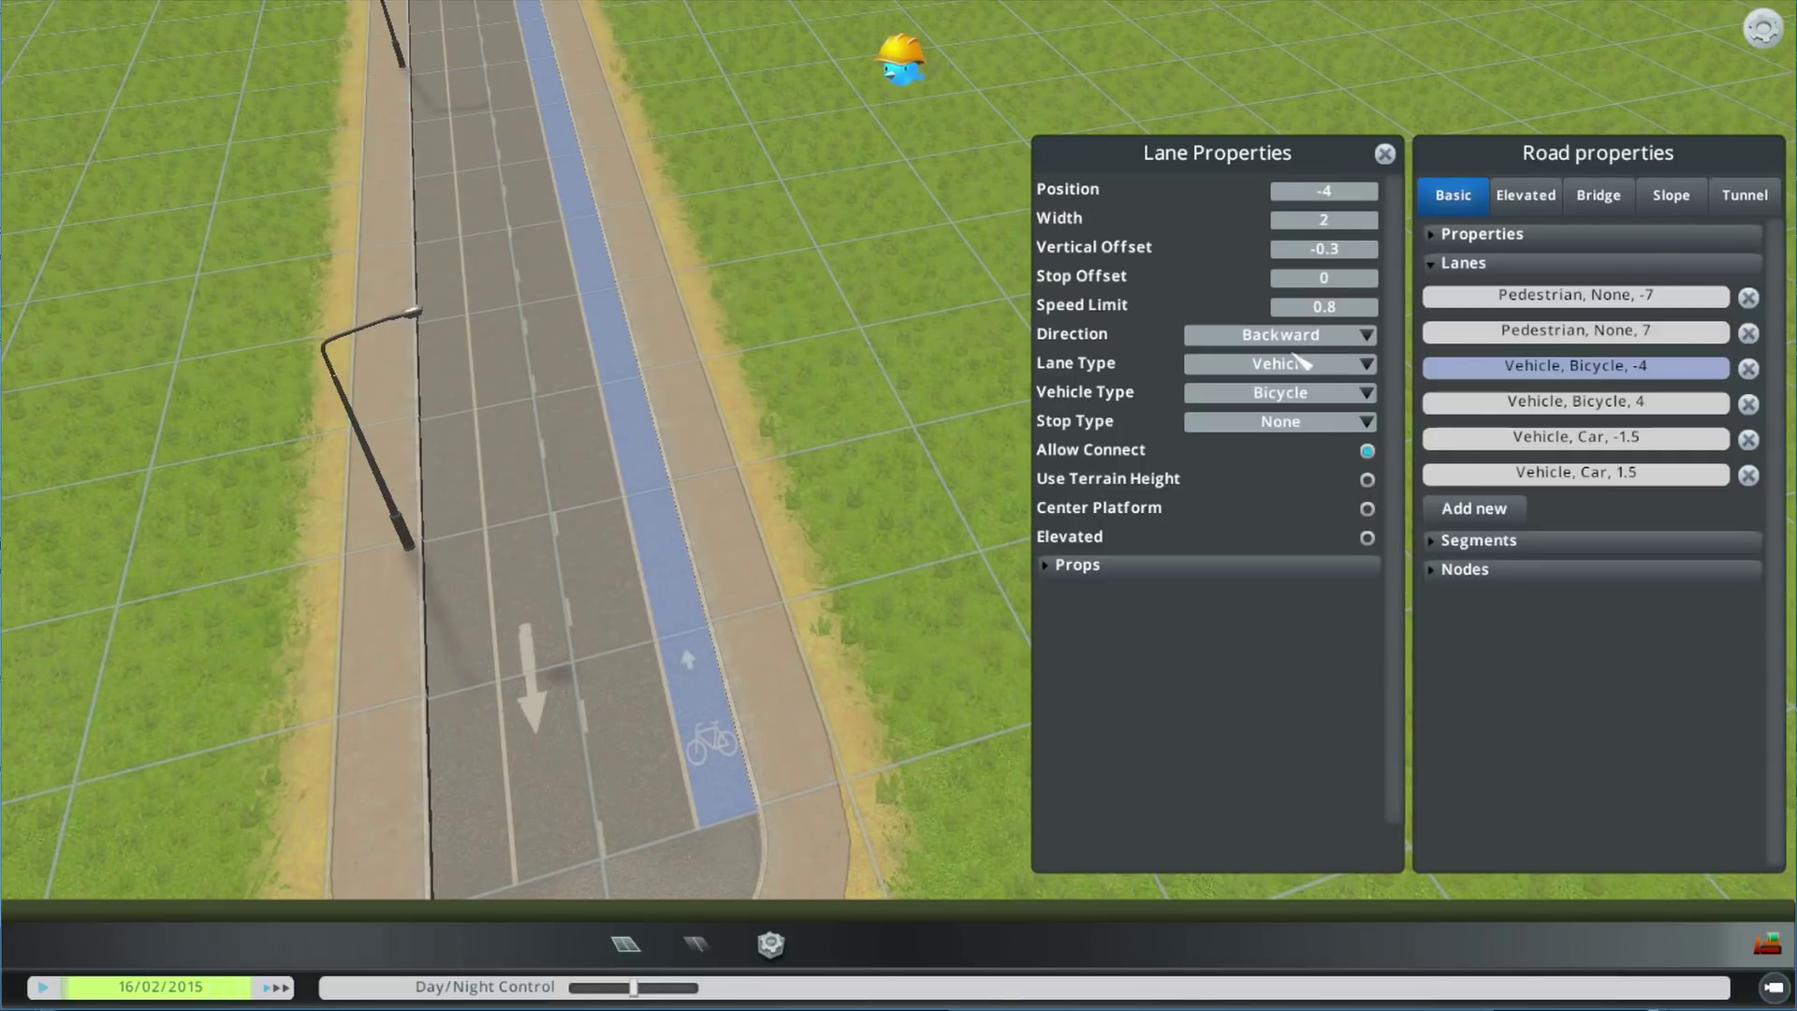
{"action": "scroll", "coordinate": [1299, 395], "scroll_direction": "up", "scroll_amount": 2}
{"action": "left_click", "coordinate": [1287, 367]}
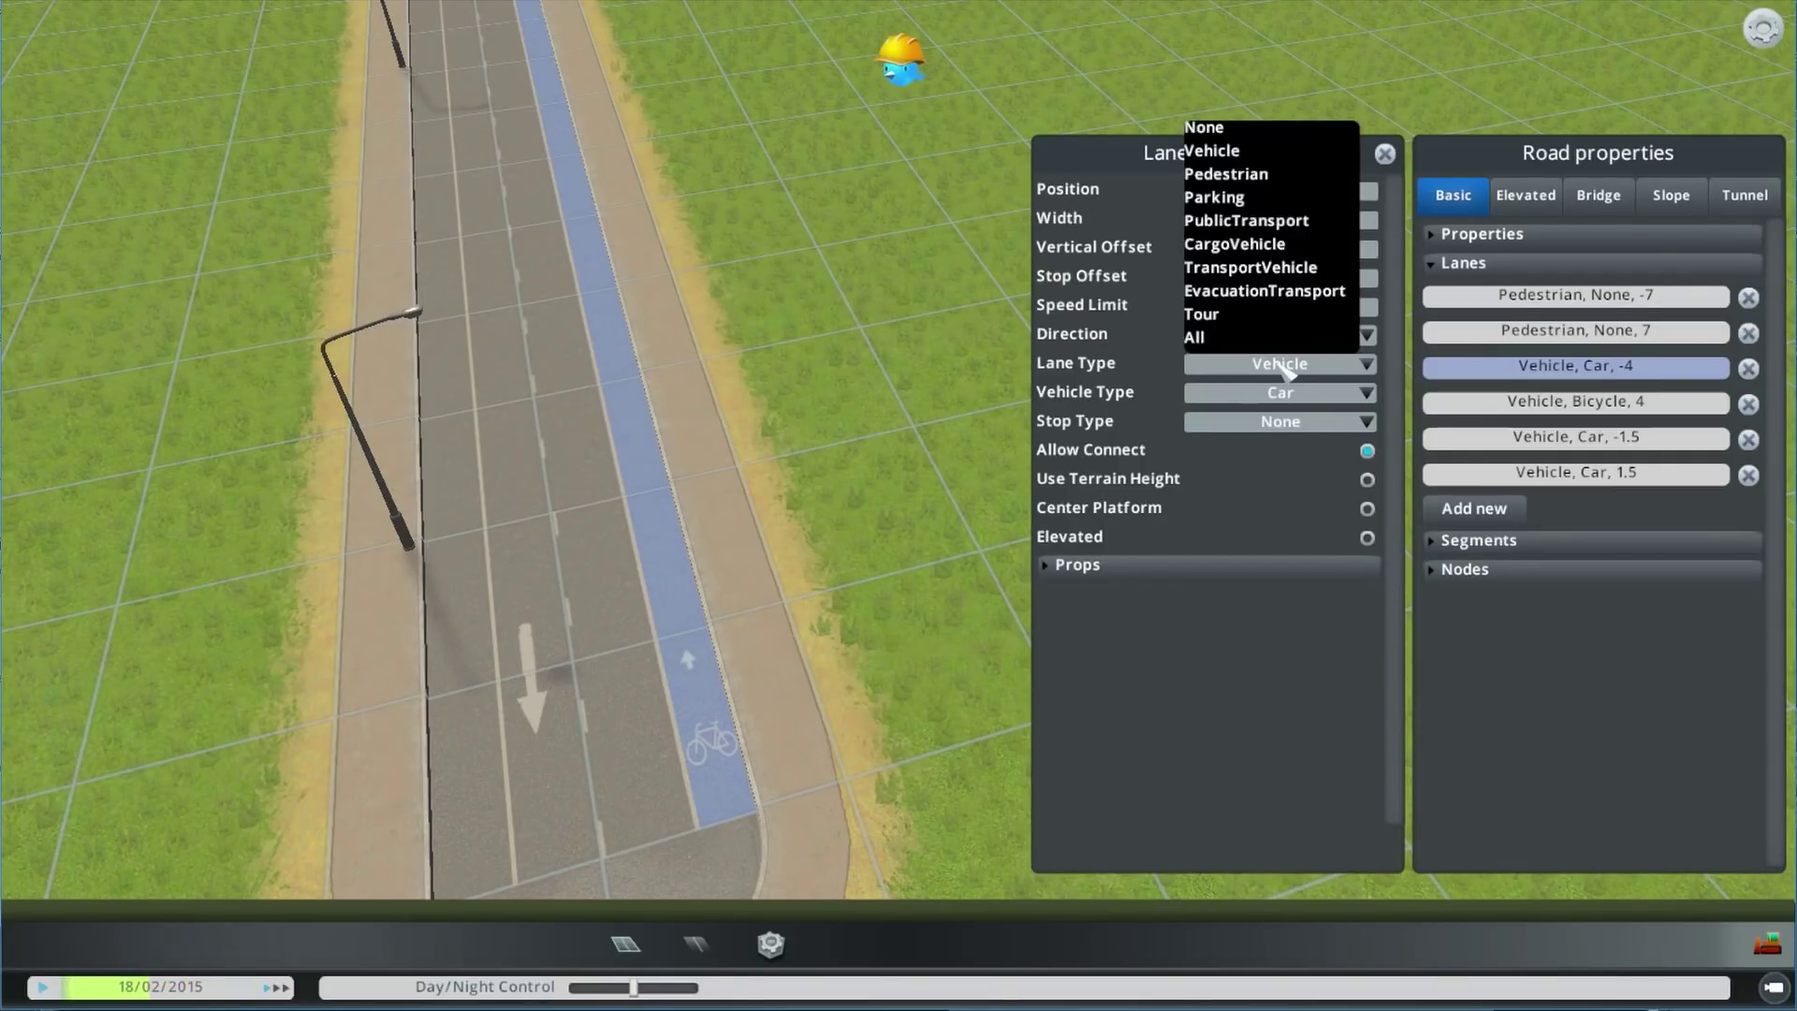
{"action": "left_click", "coordinate": [1217, 198]}
{"action": "scroll", "coordinate": [1299, 395], "scroll_direction": "down", "scroll_amount": 2}
{"action": "left_click", "coordinate": [1300, 393]}
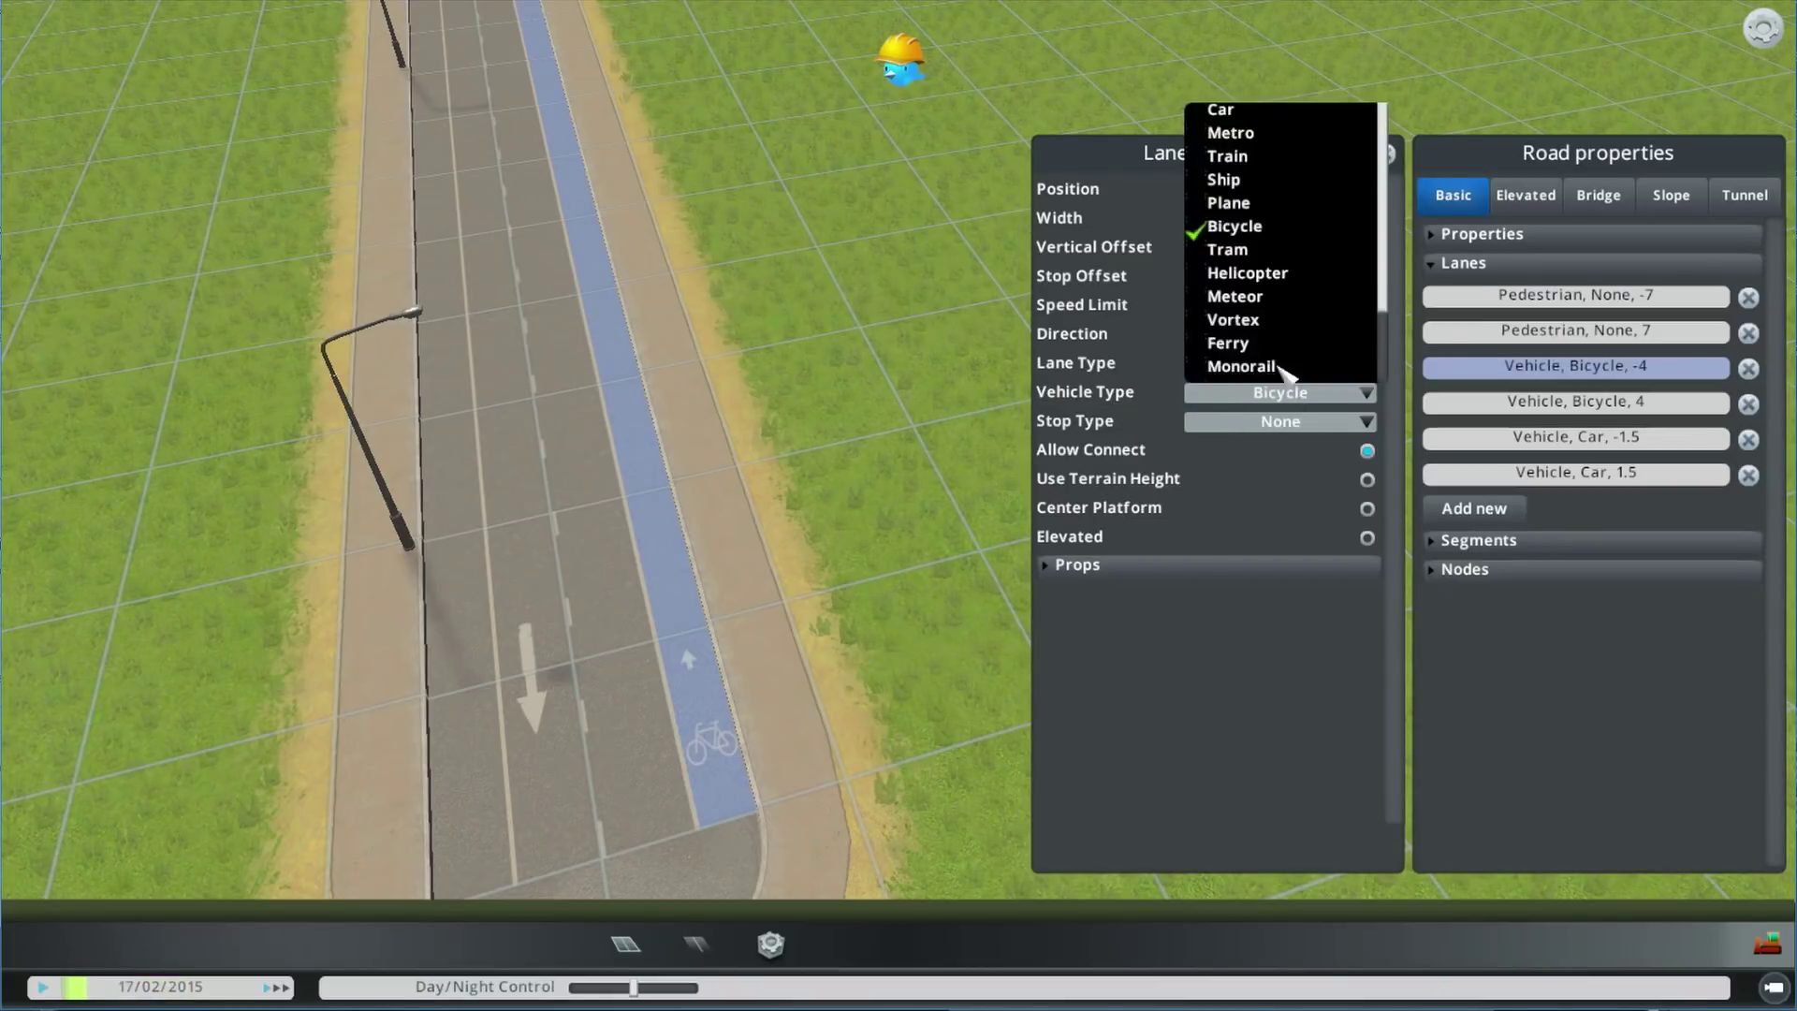
{"action": "left_click", "coordinate": [1236, 227]}
{"action": "left_click", "coordinate": [1154, 392]}
{"action": "left_click", "coordinate": [1238, 398]}
{"action": "left_click", "coordinate": [1222, 111]}
{"action": "left_click", "coordinate": [1248, 393]}
{"action": "left_click", "coordinate": [1125, 223]}
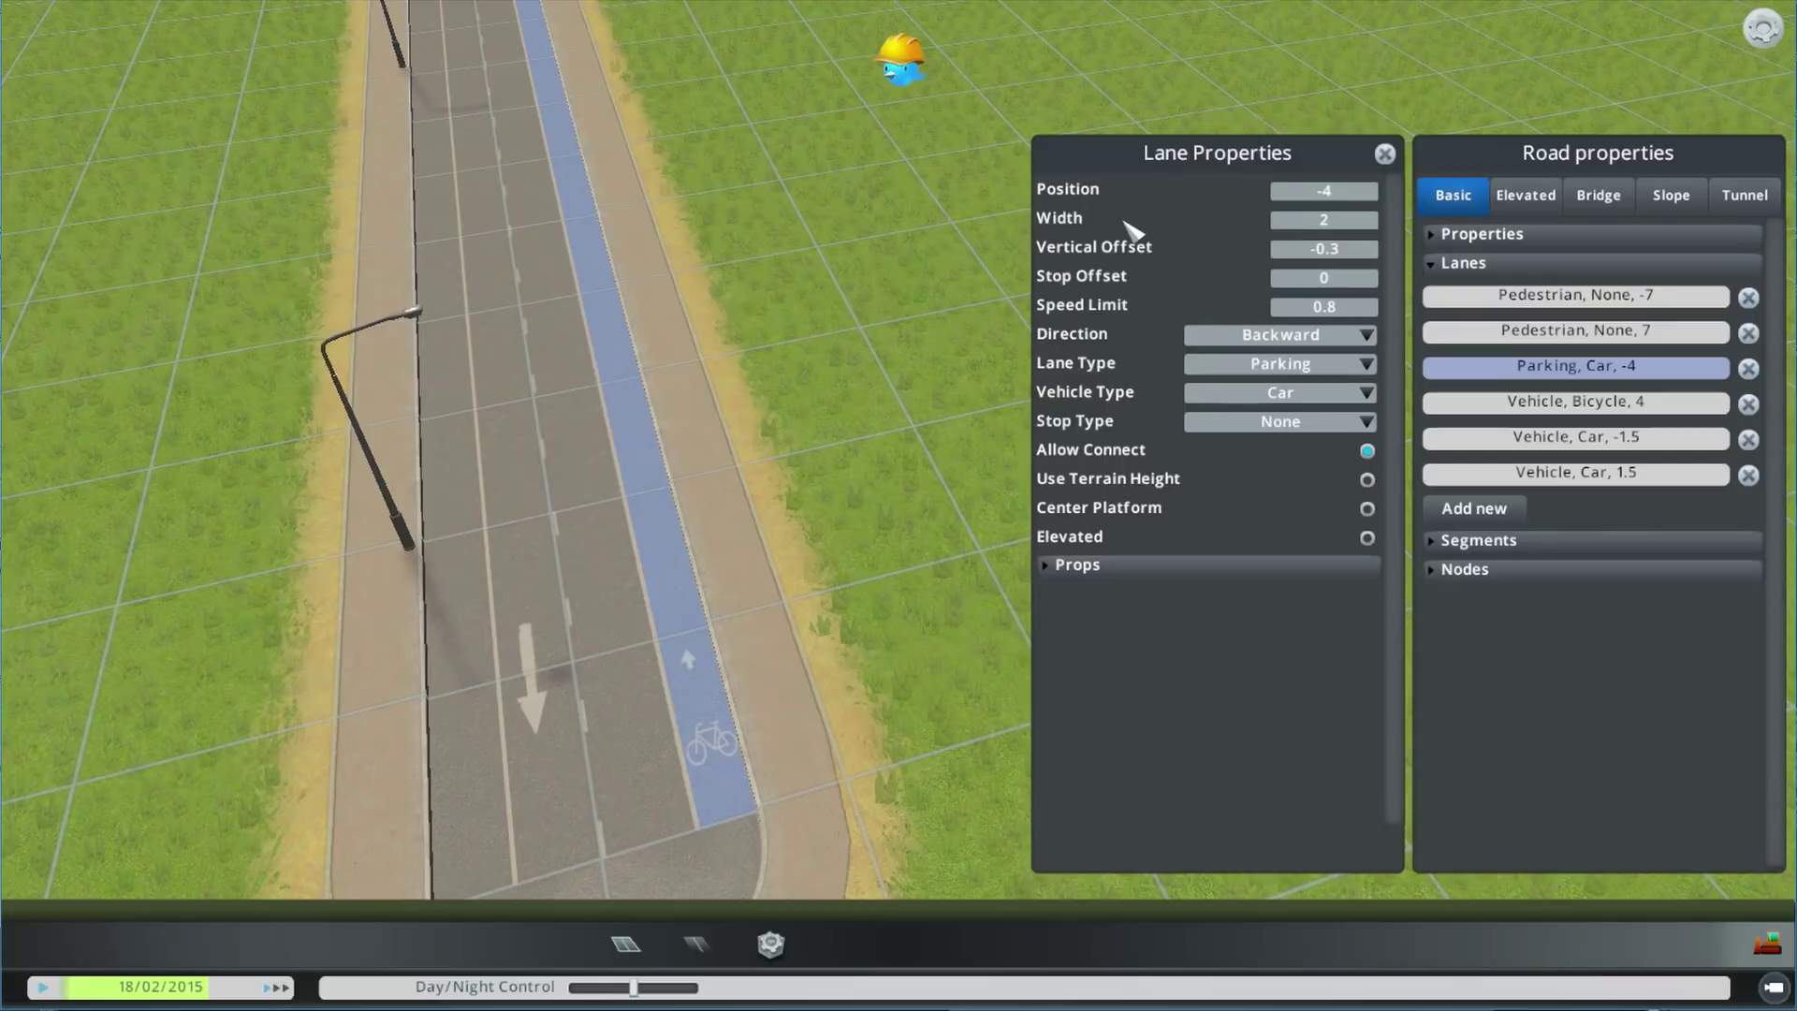
{"action": "left_click", "coordinate": [1582, 412]}
{"action": "left_click", "coordinate": [1579, 370]}
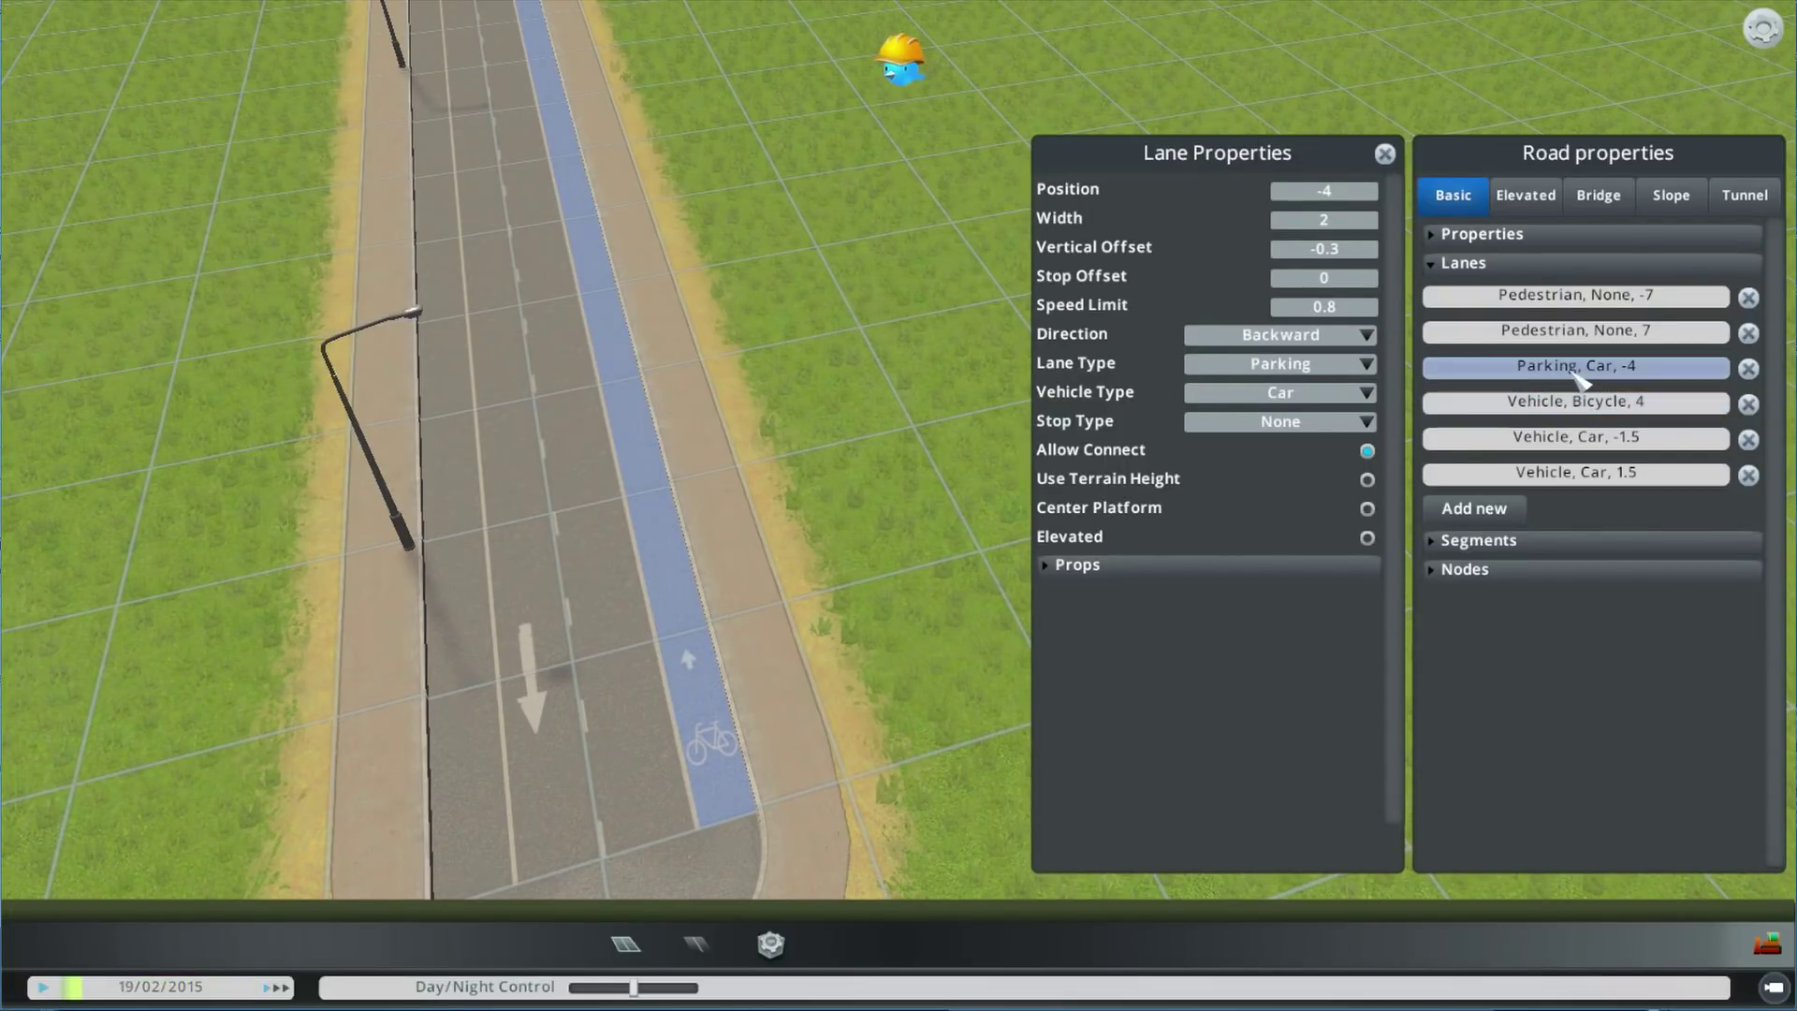
Save the edited road asset.
{"action": "key", "text": "Escape"}
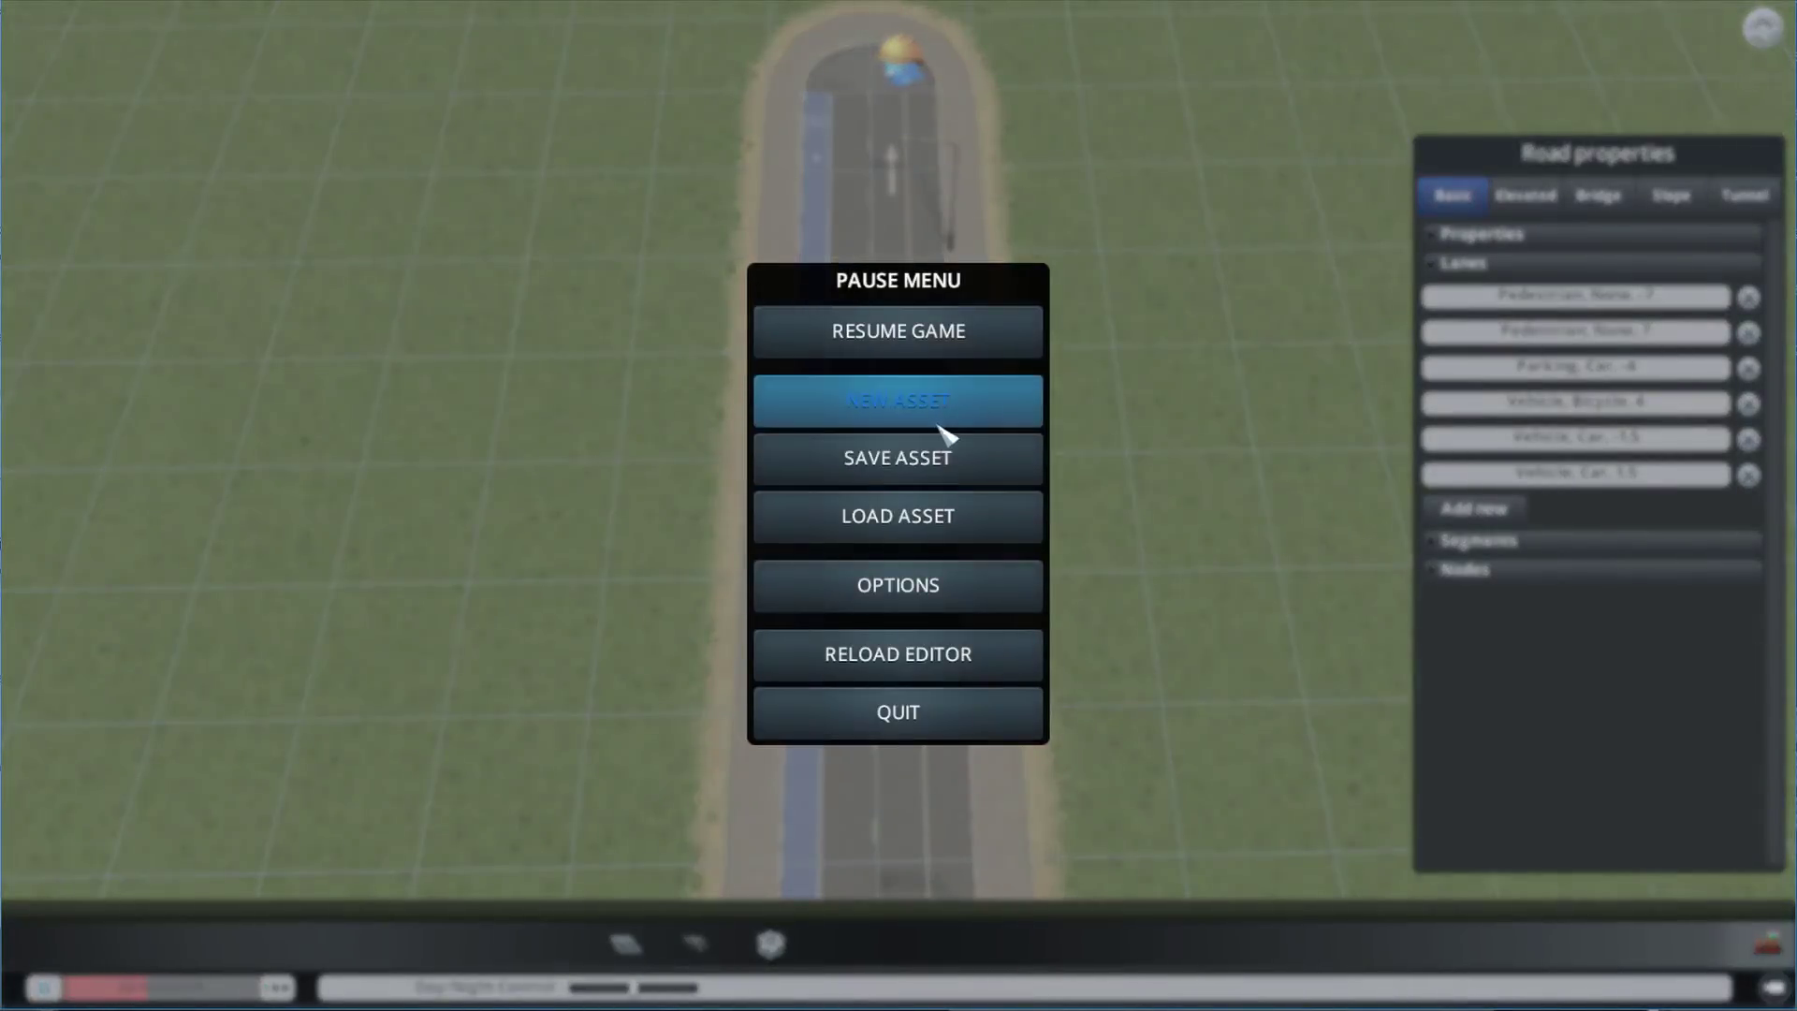
{"action": "left_click", "coordinate": [948, 457]}
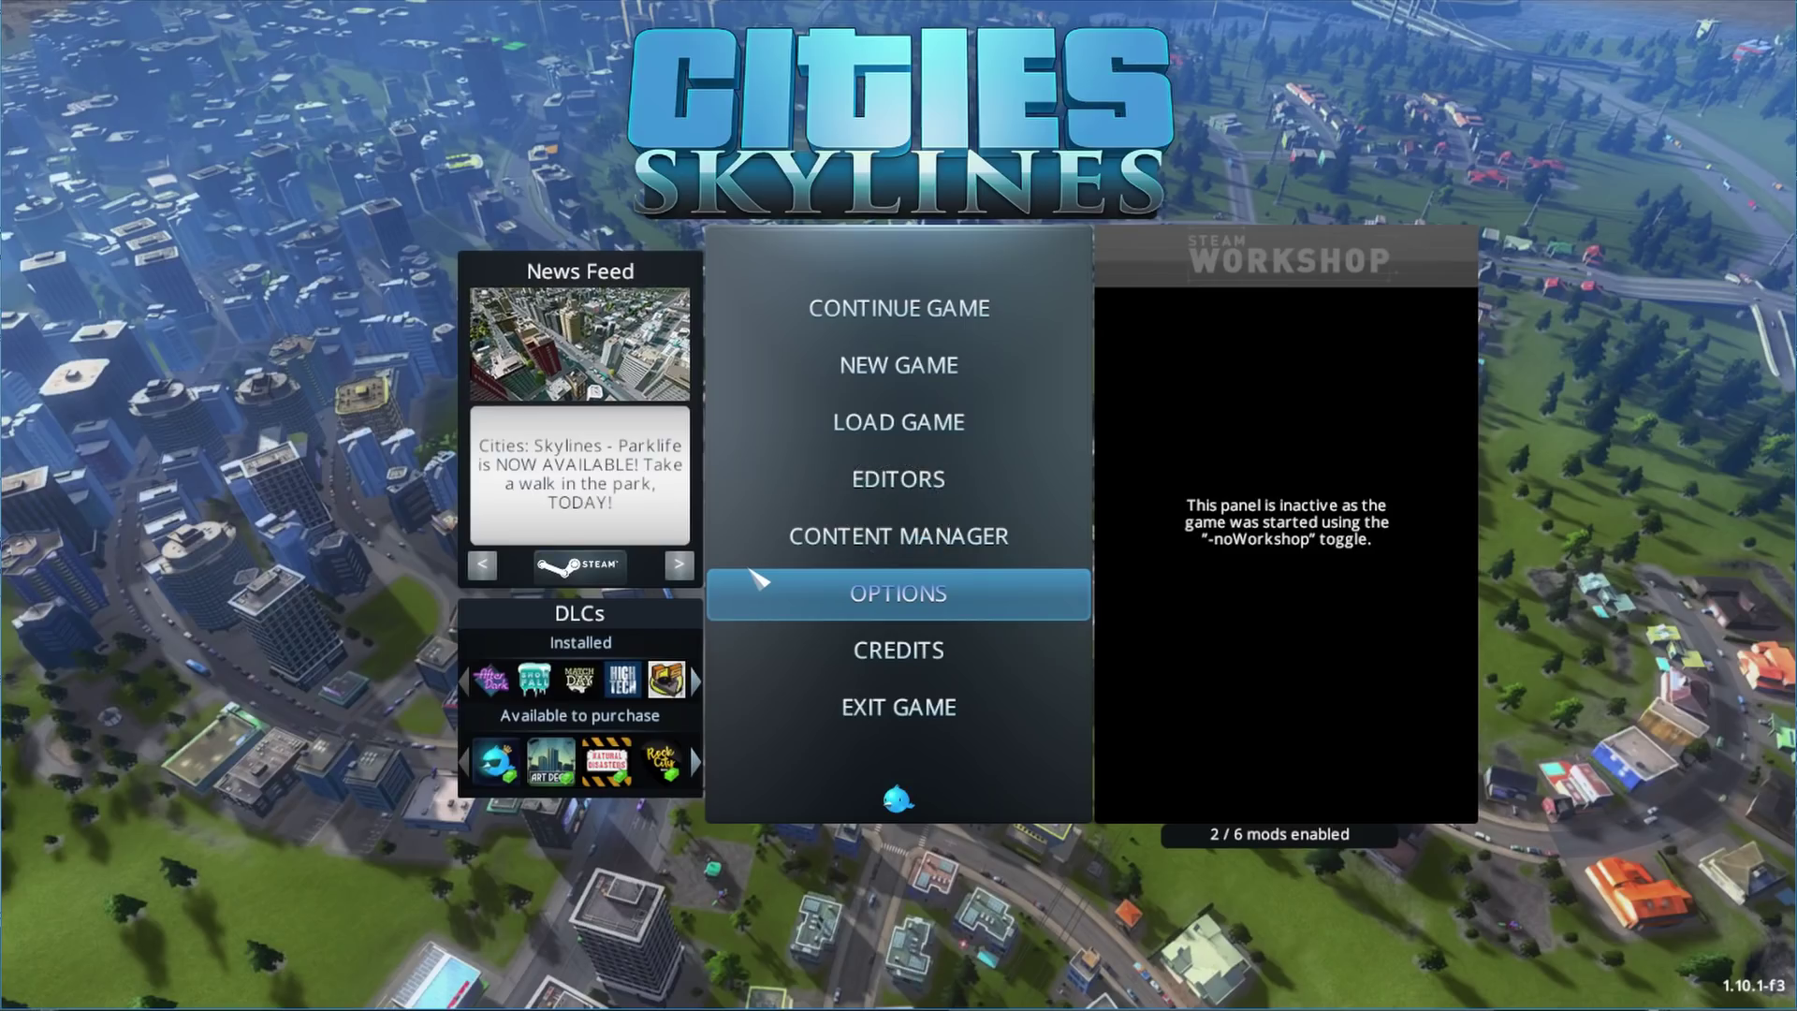
Load the Appletown city and close the office building's information window.
{"action": "left_click", "coordinate": [1051, 361]}
{"action": "left_click", "coordinate": [683, 230]}
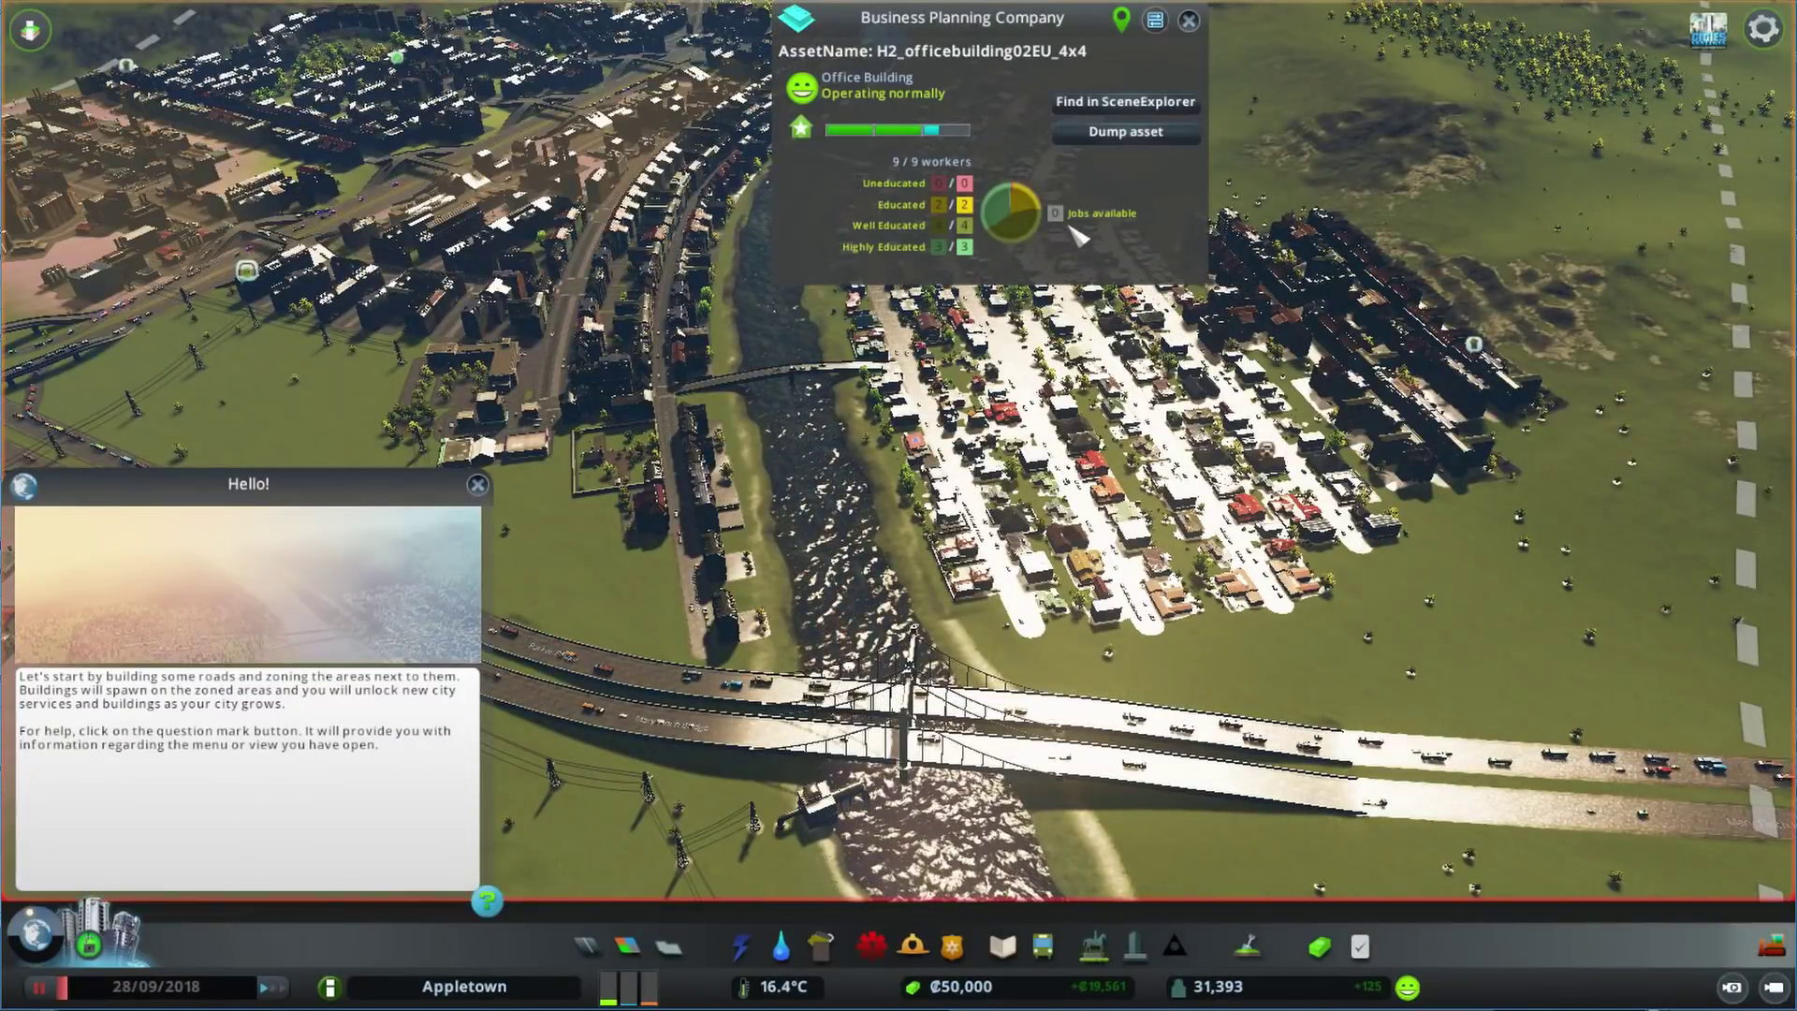
{"action": "left_click", "coordinate": [1189, 20]}
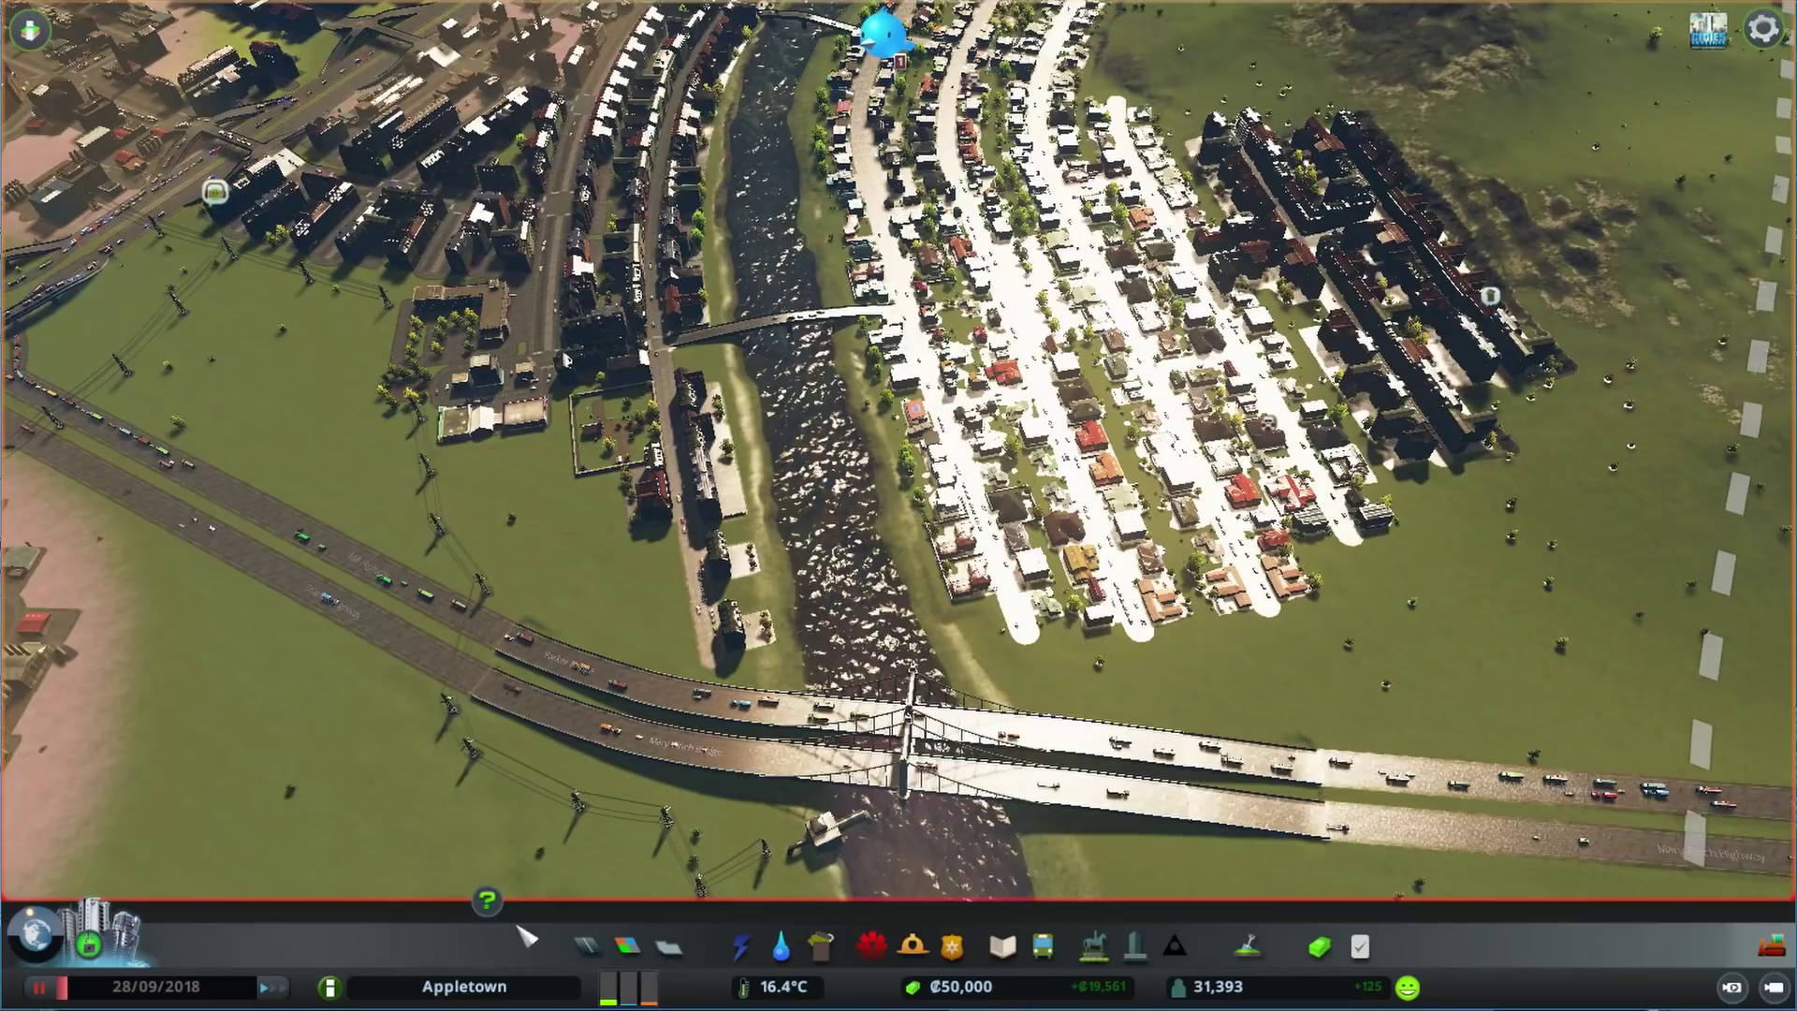
Upgrade the existing dead-end street beside the row houses to the tutorialroad type.
{"action": "left_click", "coordinate": [590, 945]}
{"action": "scroll", "coordinate": [899, 449], "scroll_direction": "up", "scroll_amount": 3}
{"action": "scroll", "coordinate": [955, 866], "scroll_direction": "down", "scroll_amount": 3}
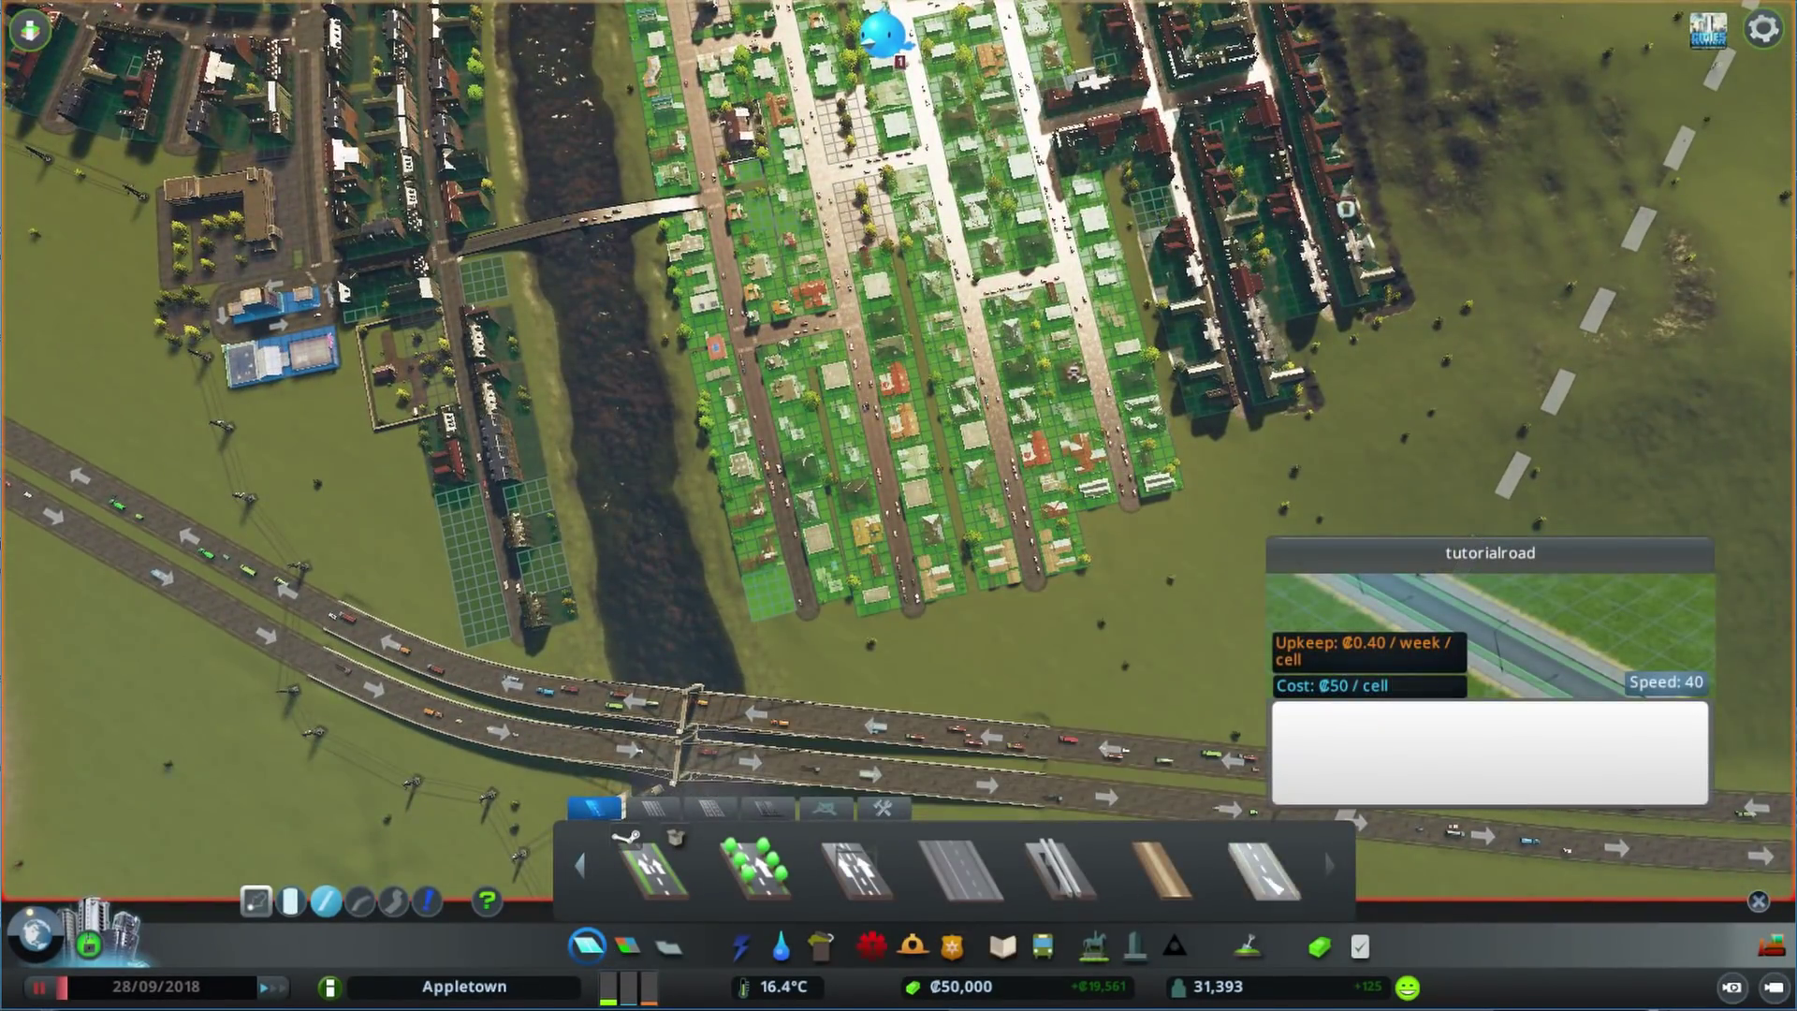
{"action": "left_click", "coordinate": [1263, 871]}
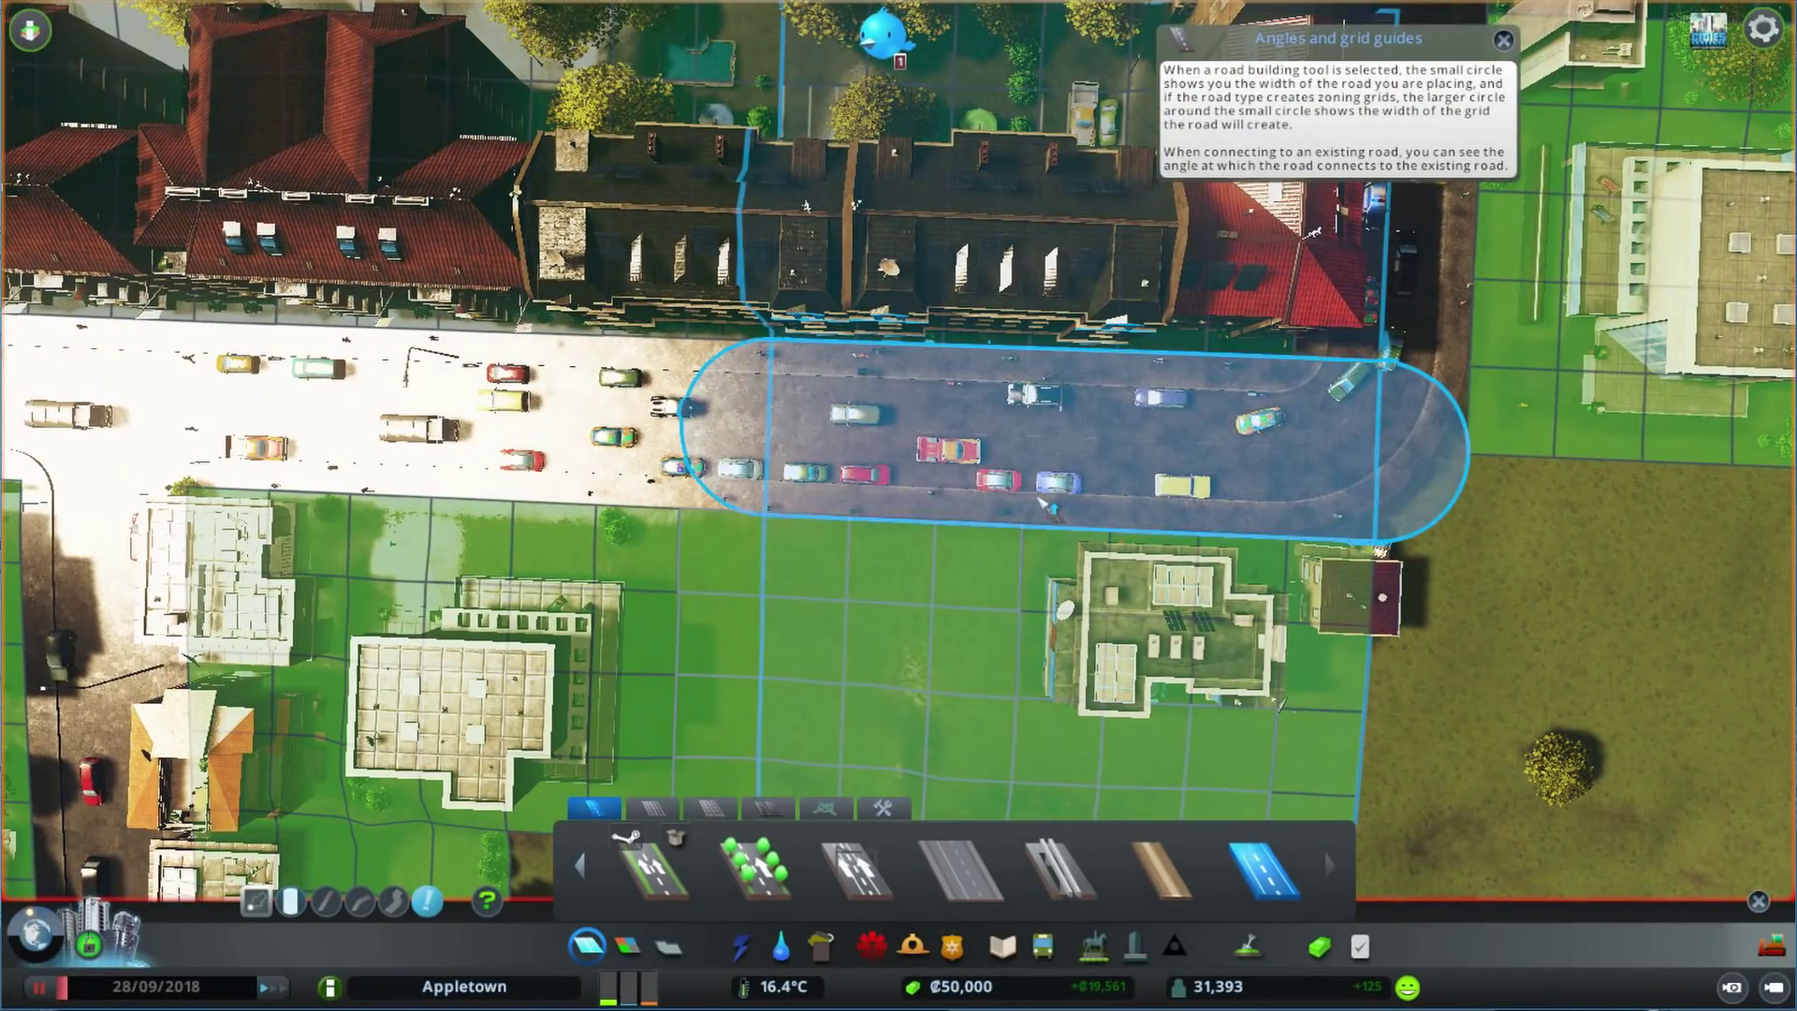
{"action": "left_click", "coordinate": [1177, 485]}
Run the simulation and examine the traffic, parking and bicycle lane on the upgraded streets.
{"action": "key", "text": "space"}
{"action": "key", "text": "q"}
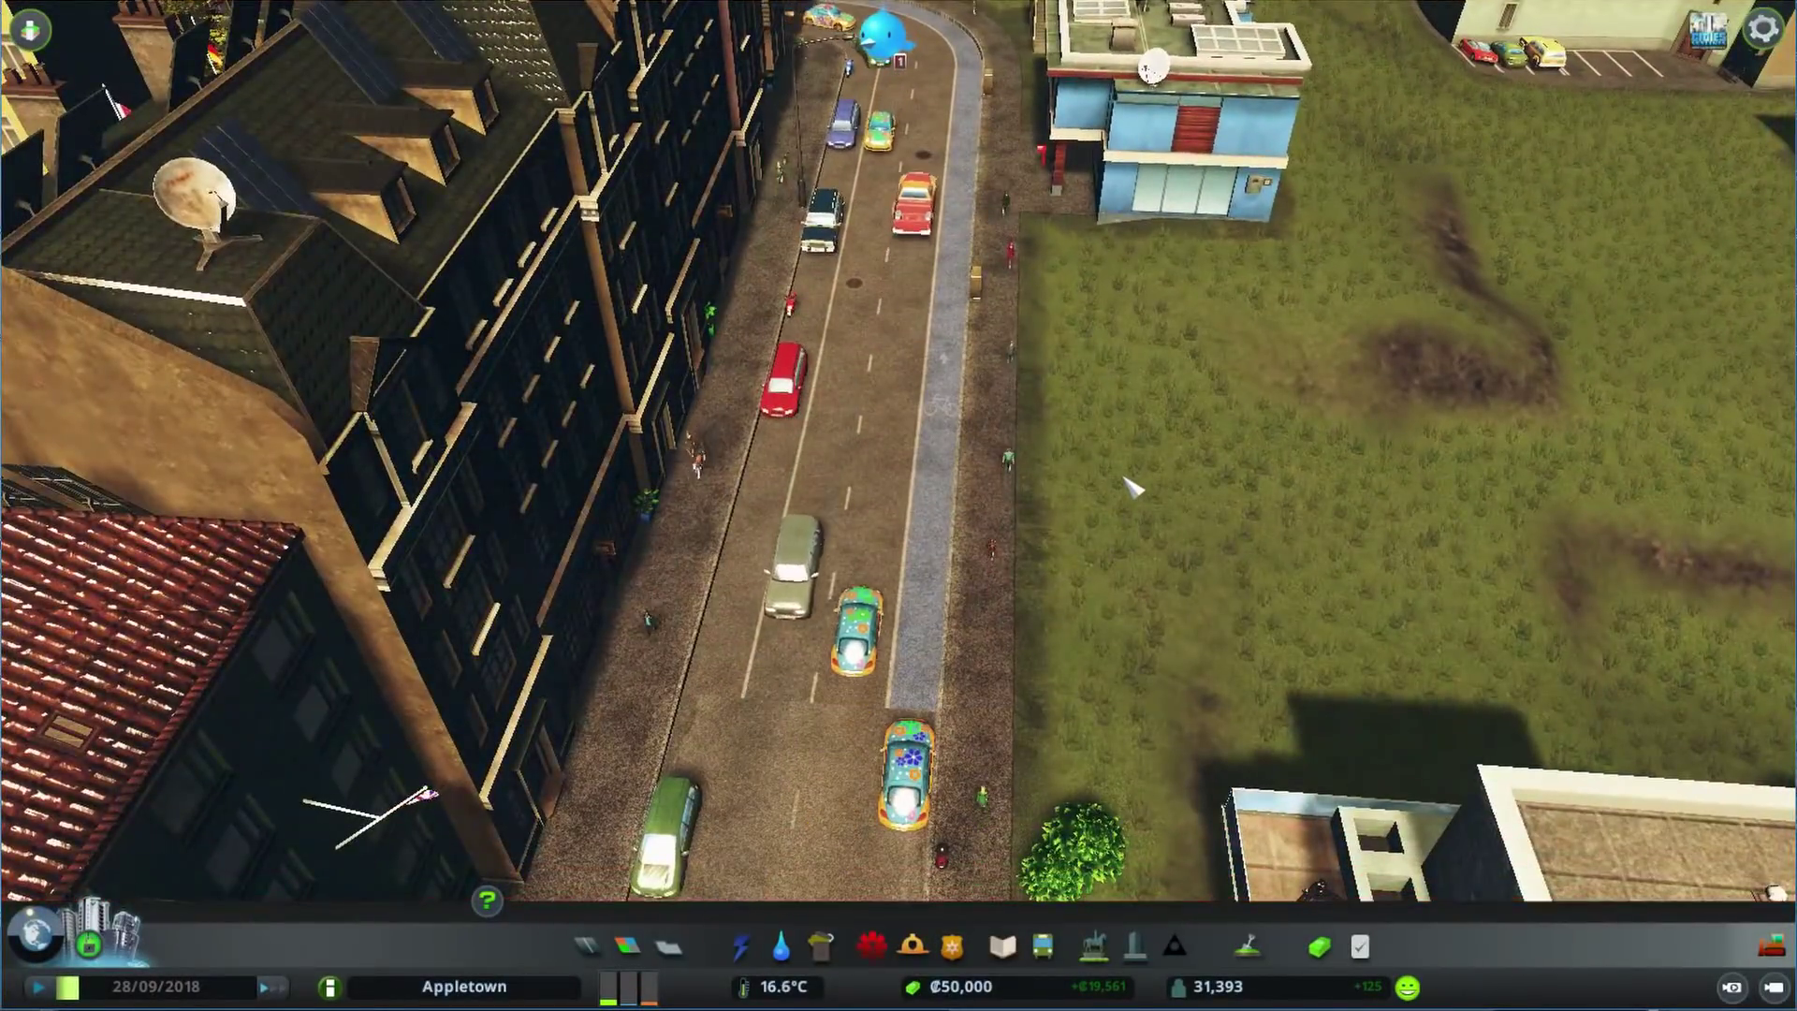
{"action": "key", "text": "w"}
{"action": "key", "text": "w"}
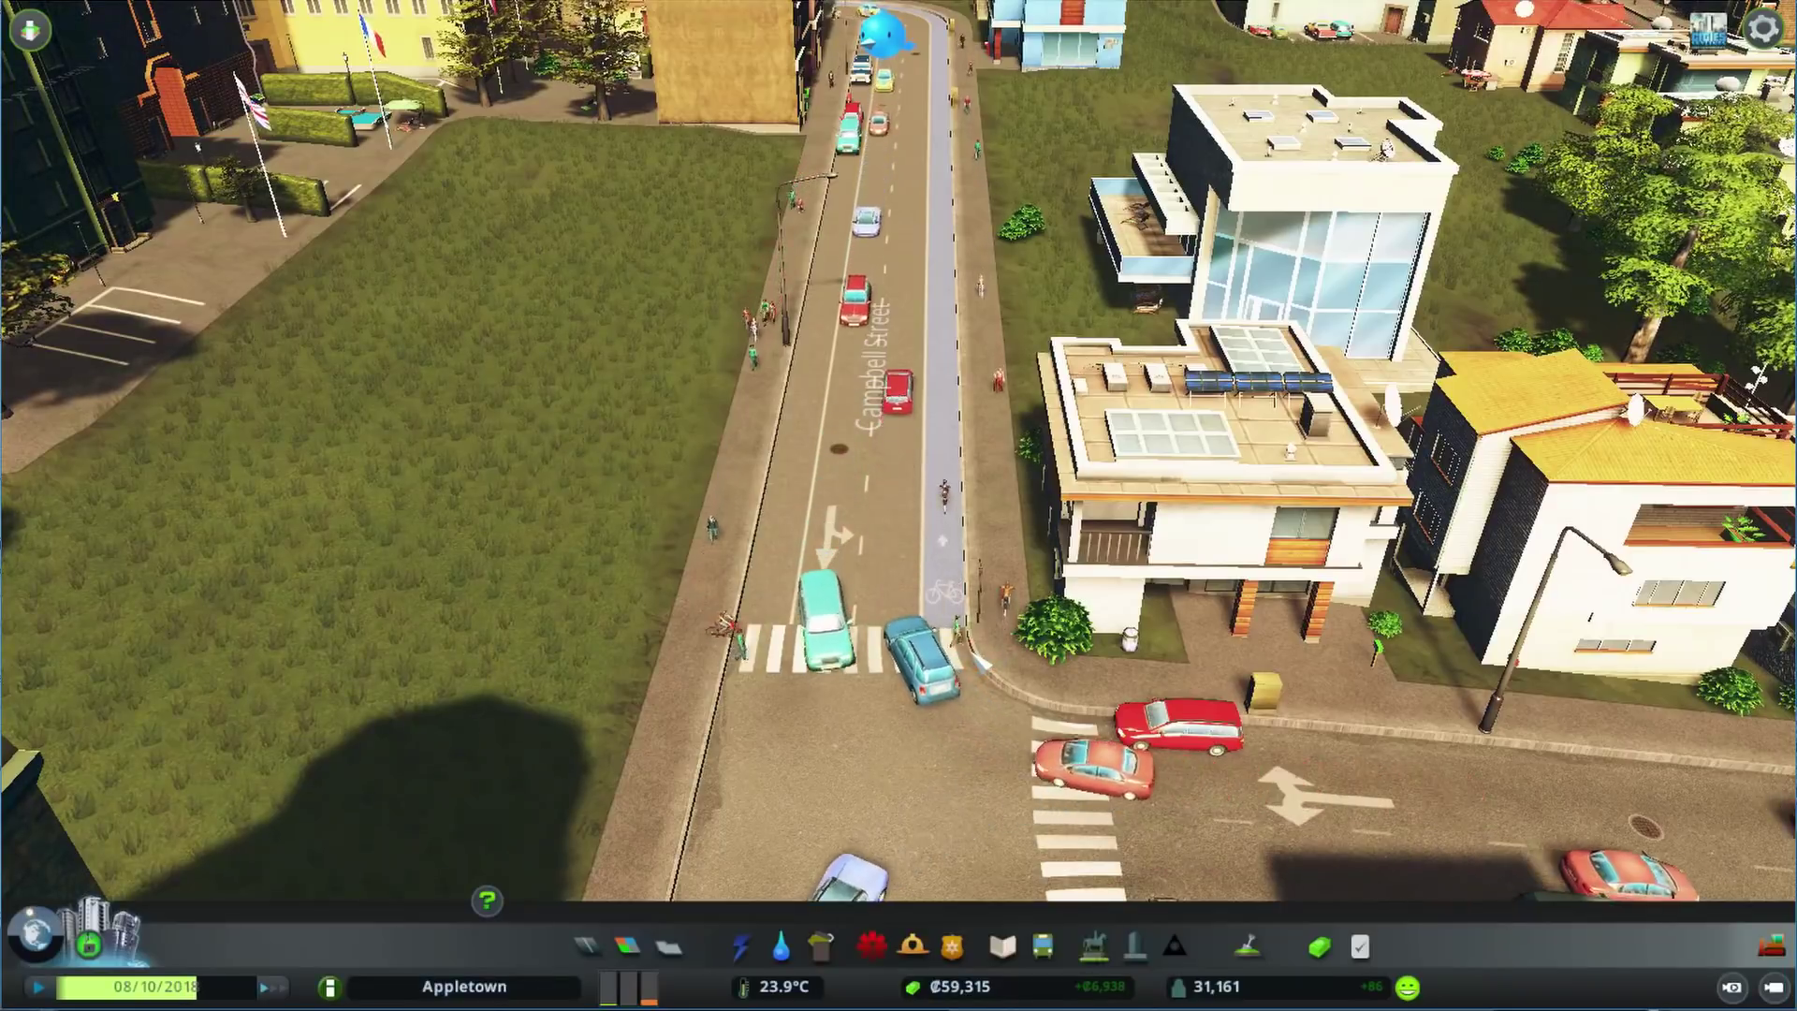